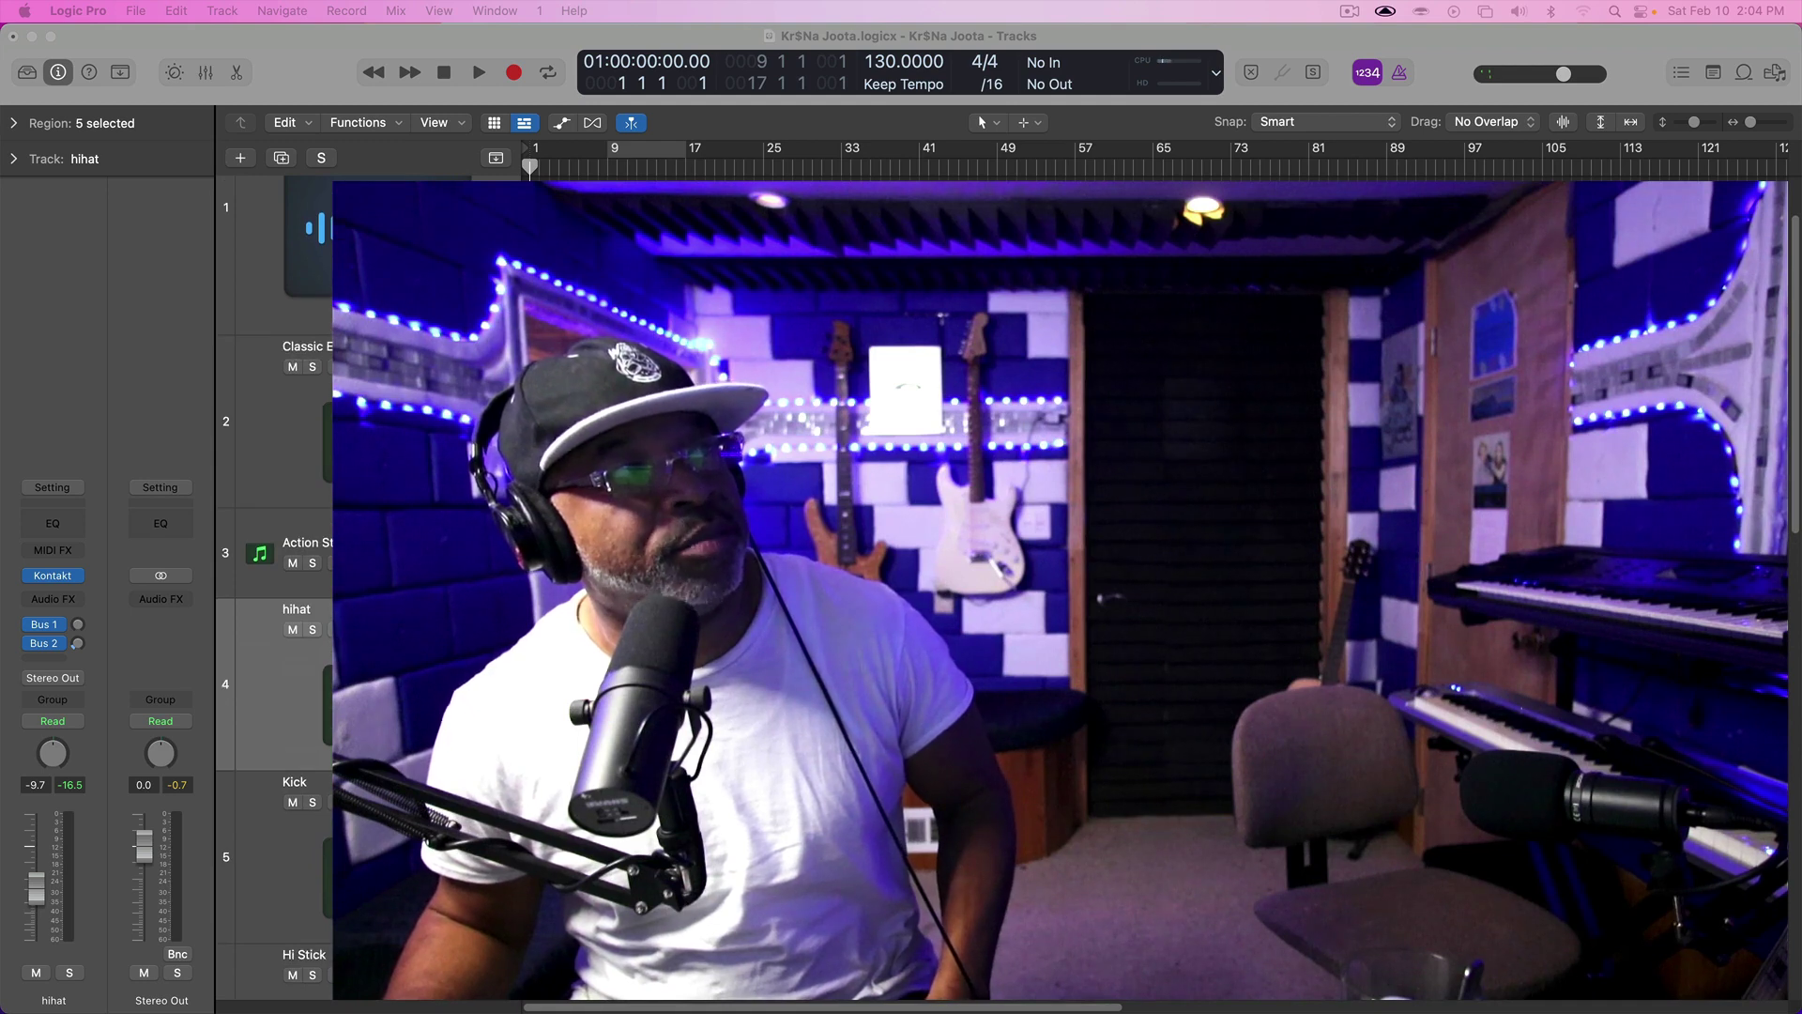
Clear the region selection and play the full arrangement up to about bar 34
{"action": "scroll", "coordinate": [272, 582], "scroll_direction": "up", "scroll_amount": 1}
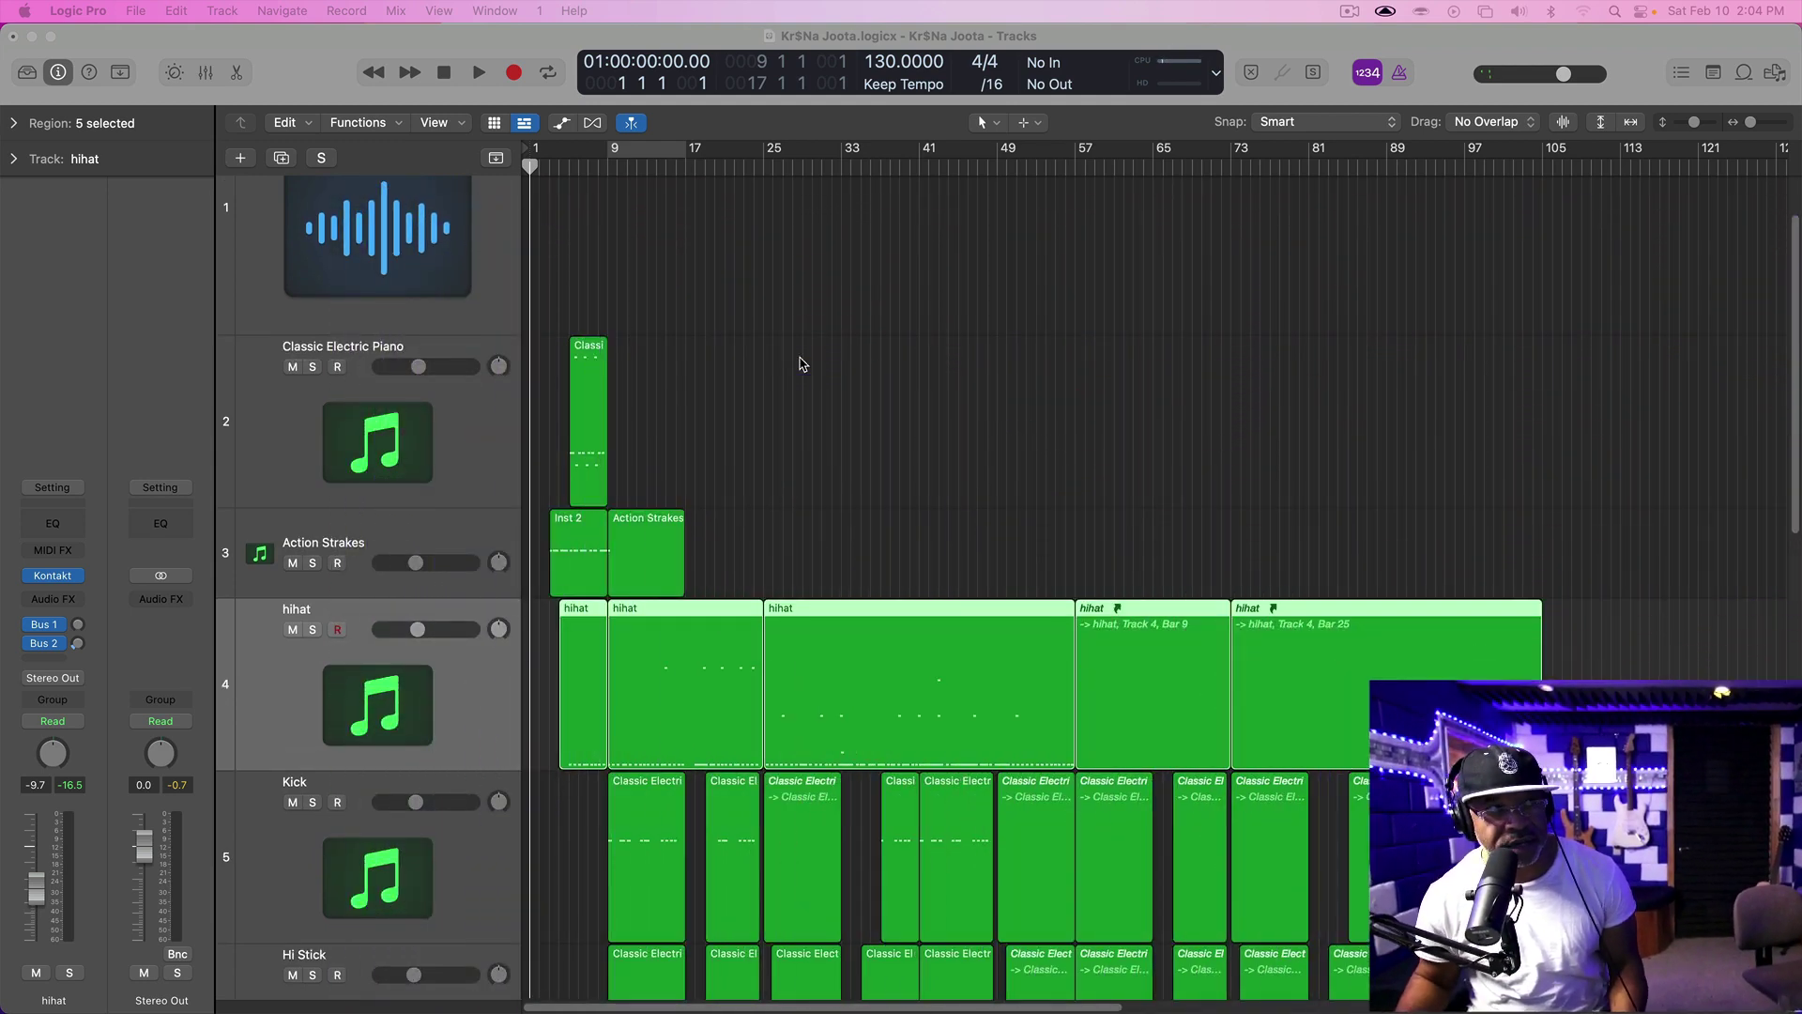
{"action": "left_click", "coordinate": [802, 364]}
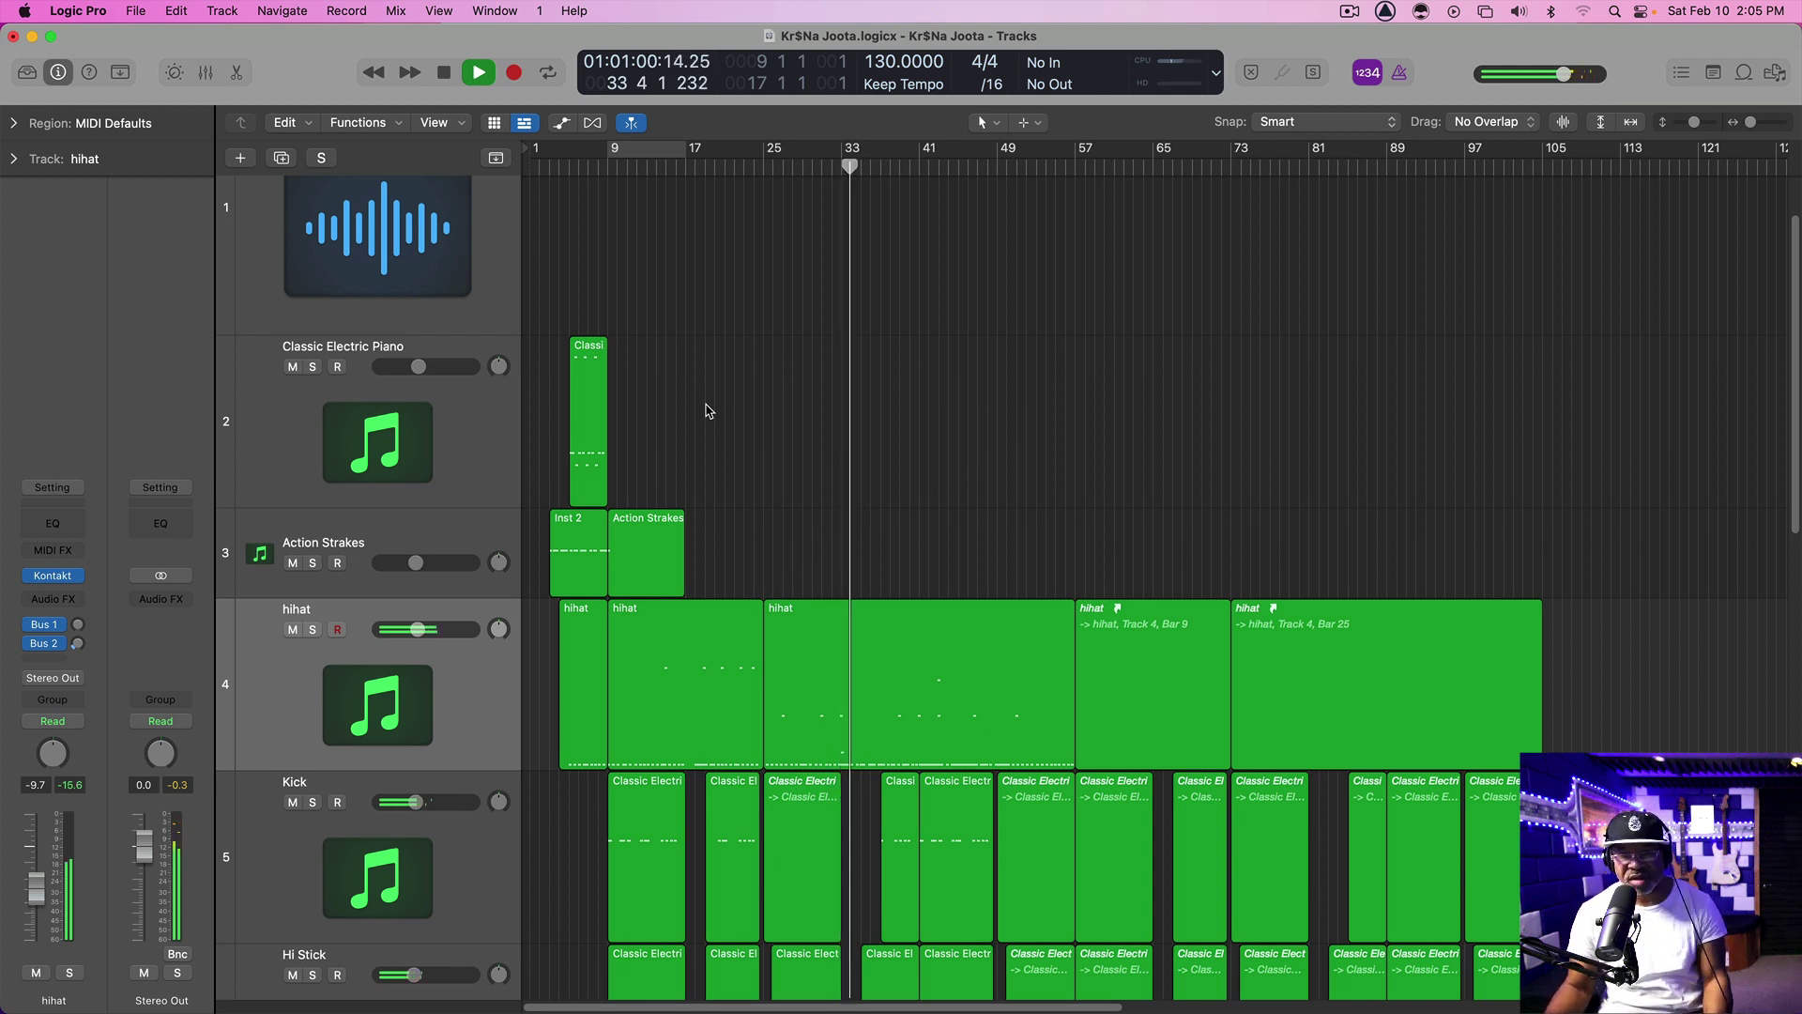
{"action": "key", "text": "space"}
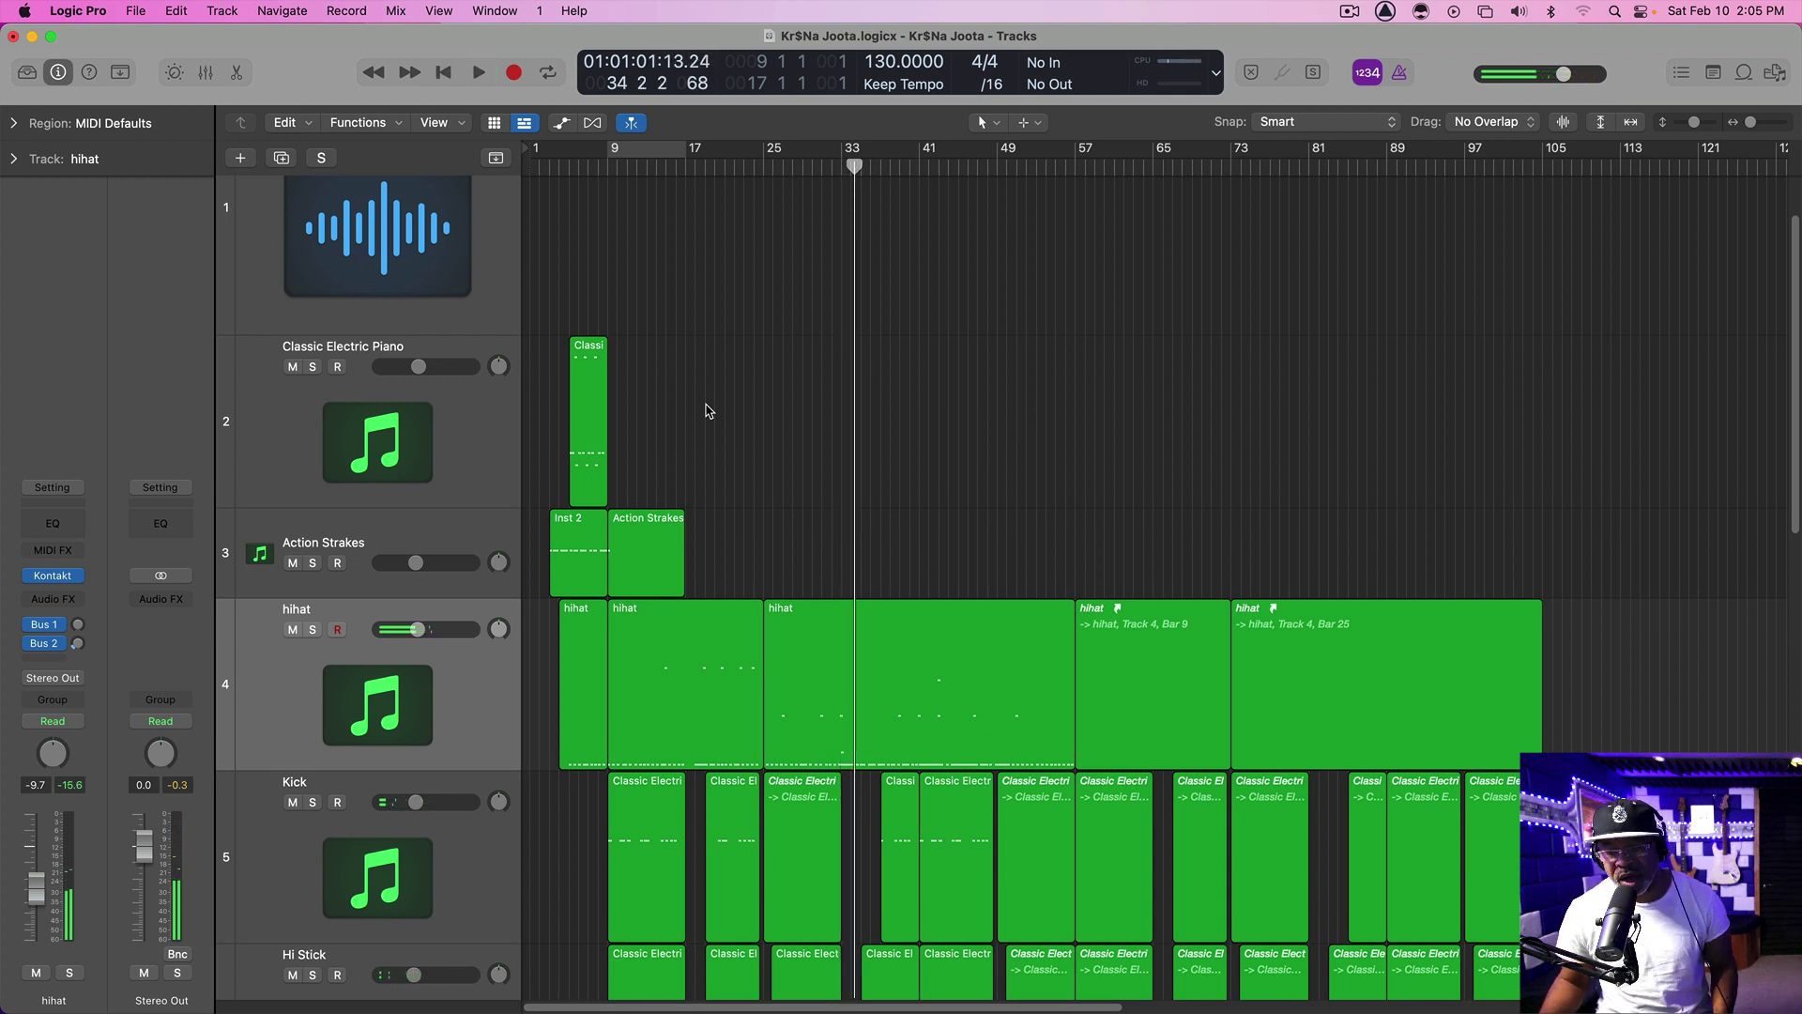
Solo the Classic Electric Piano track, fit its region in the timeline and play it
{"action": "scroll", "coordinate": [707, 411], "scroll_direction": "up", "scroll_amount": 2}
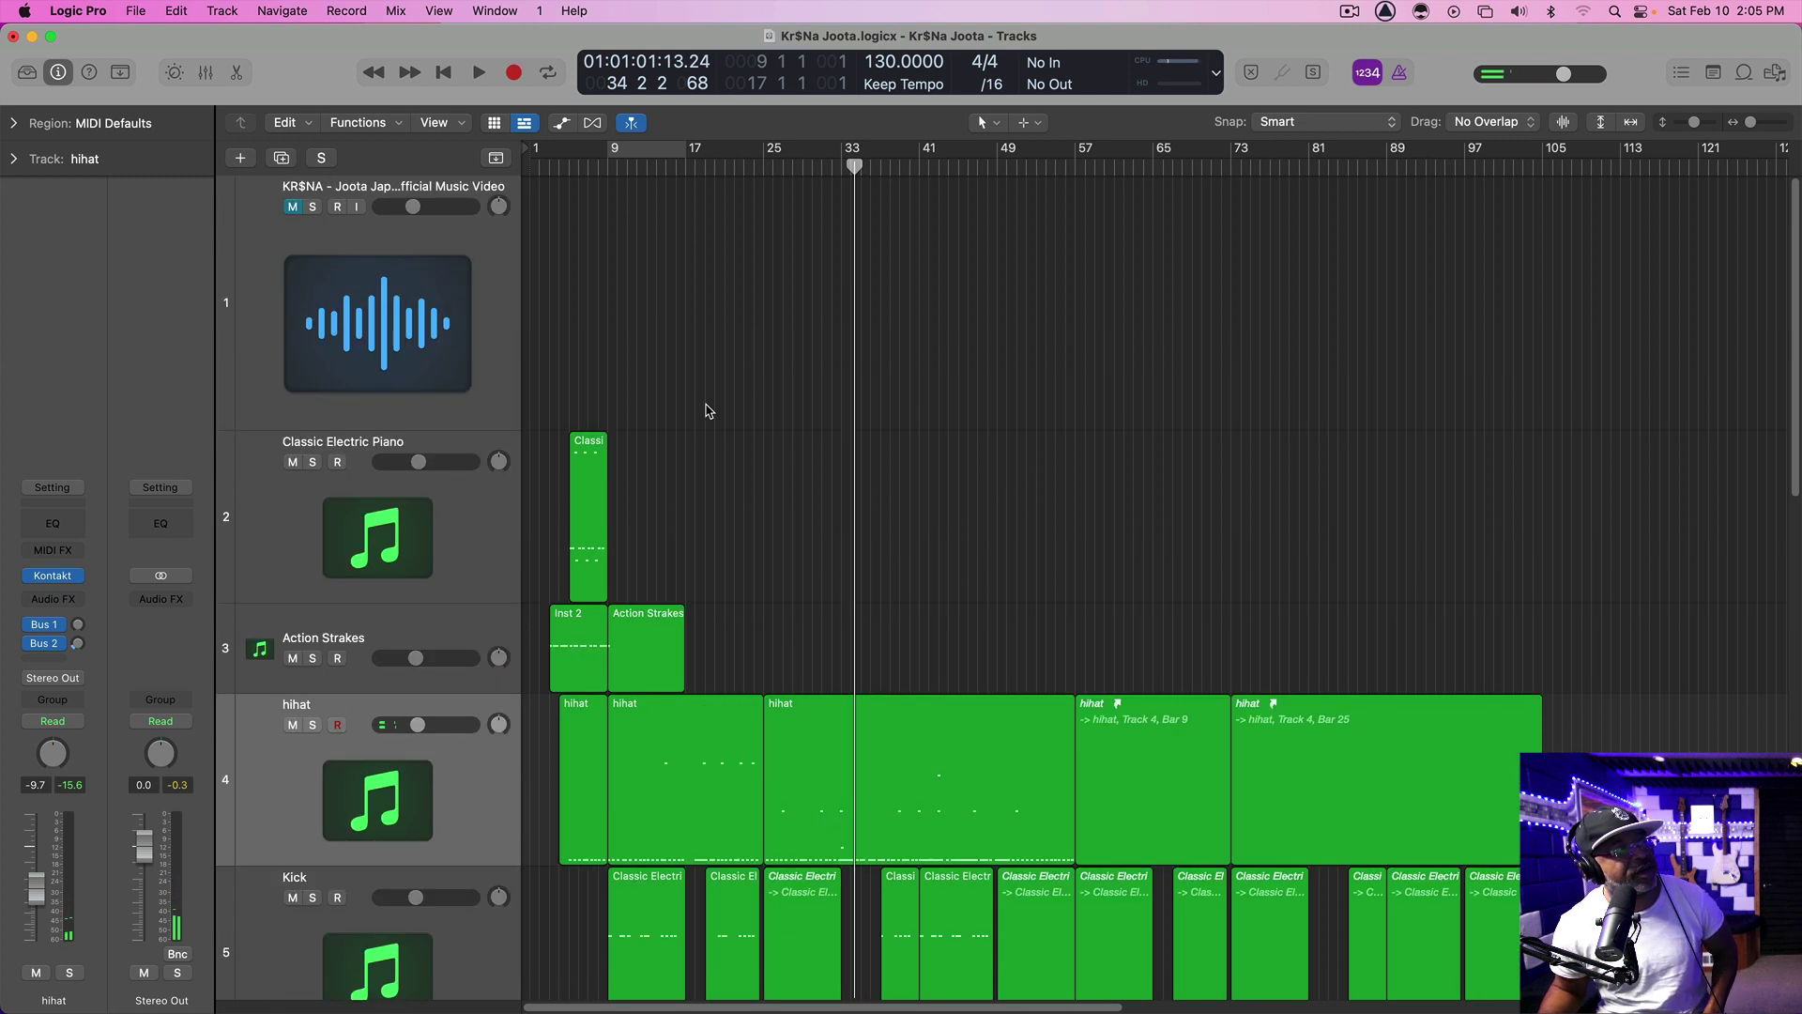
{"action": "left_click", "coordinate": [456, 505]}
{"action": "key", "text": "s"}
{"action": "key", "text": "z"}
{"action": "key", "text": "space"}
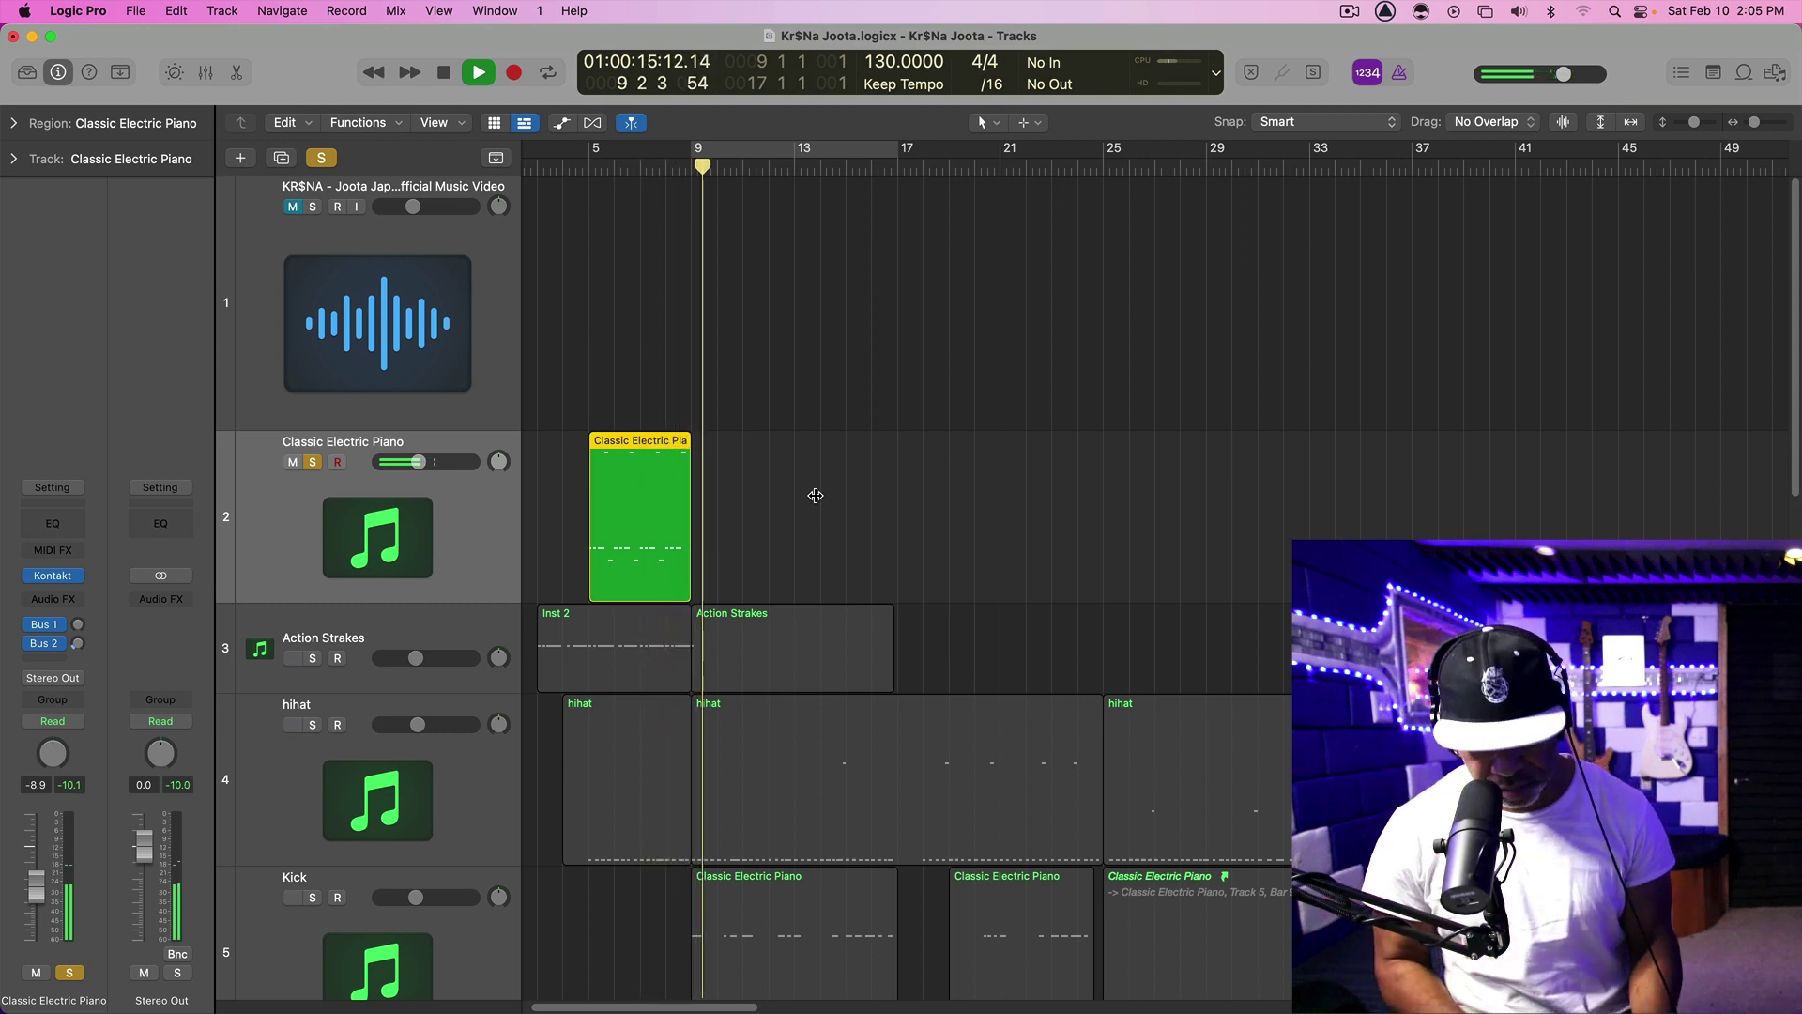
{"action": "key", "text": "space"}
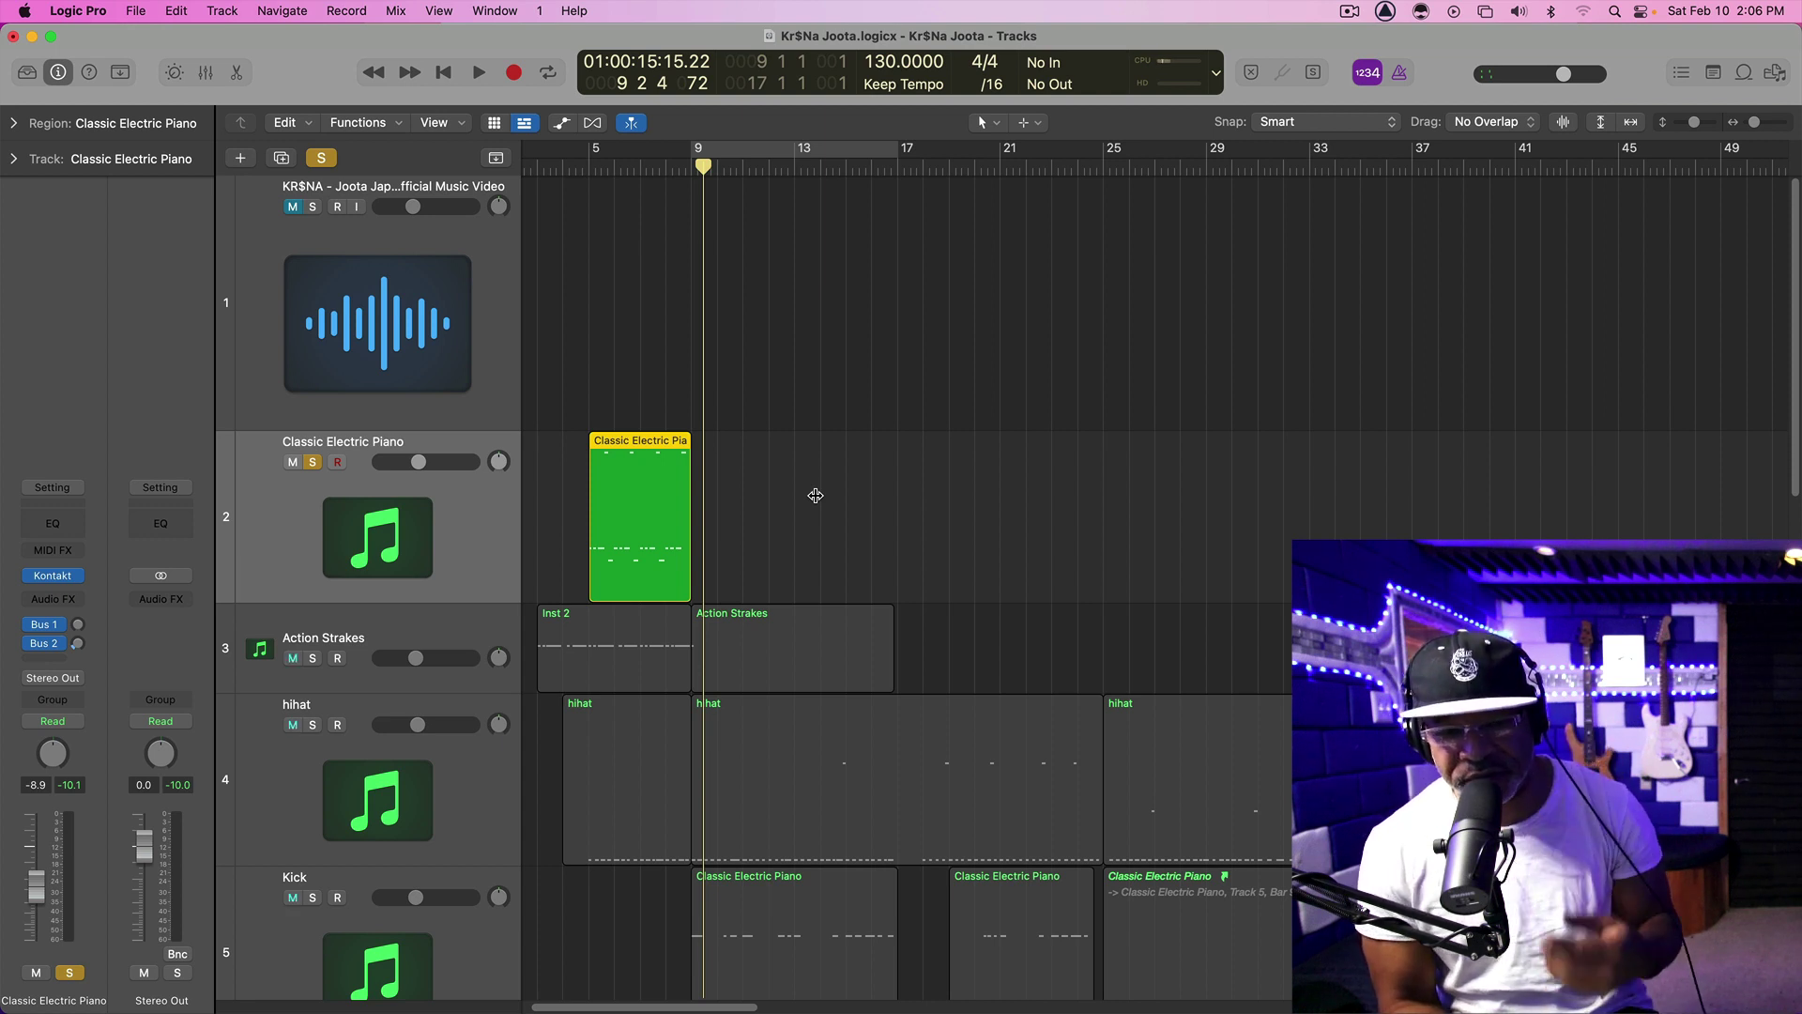
Replay the soloed Classic Electric Piano region twice
{"action": "key", "text": "space"}
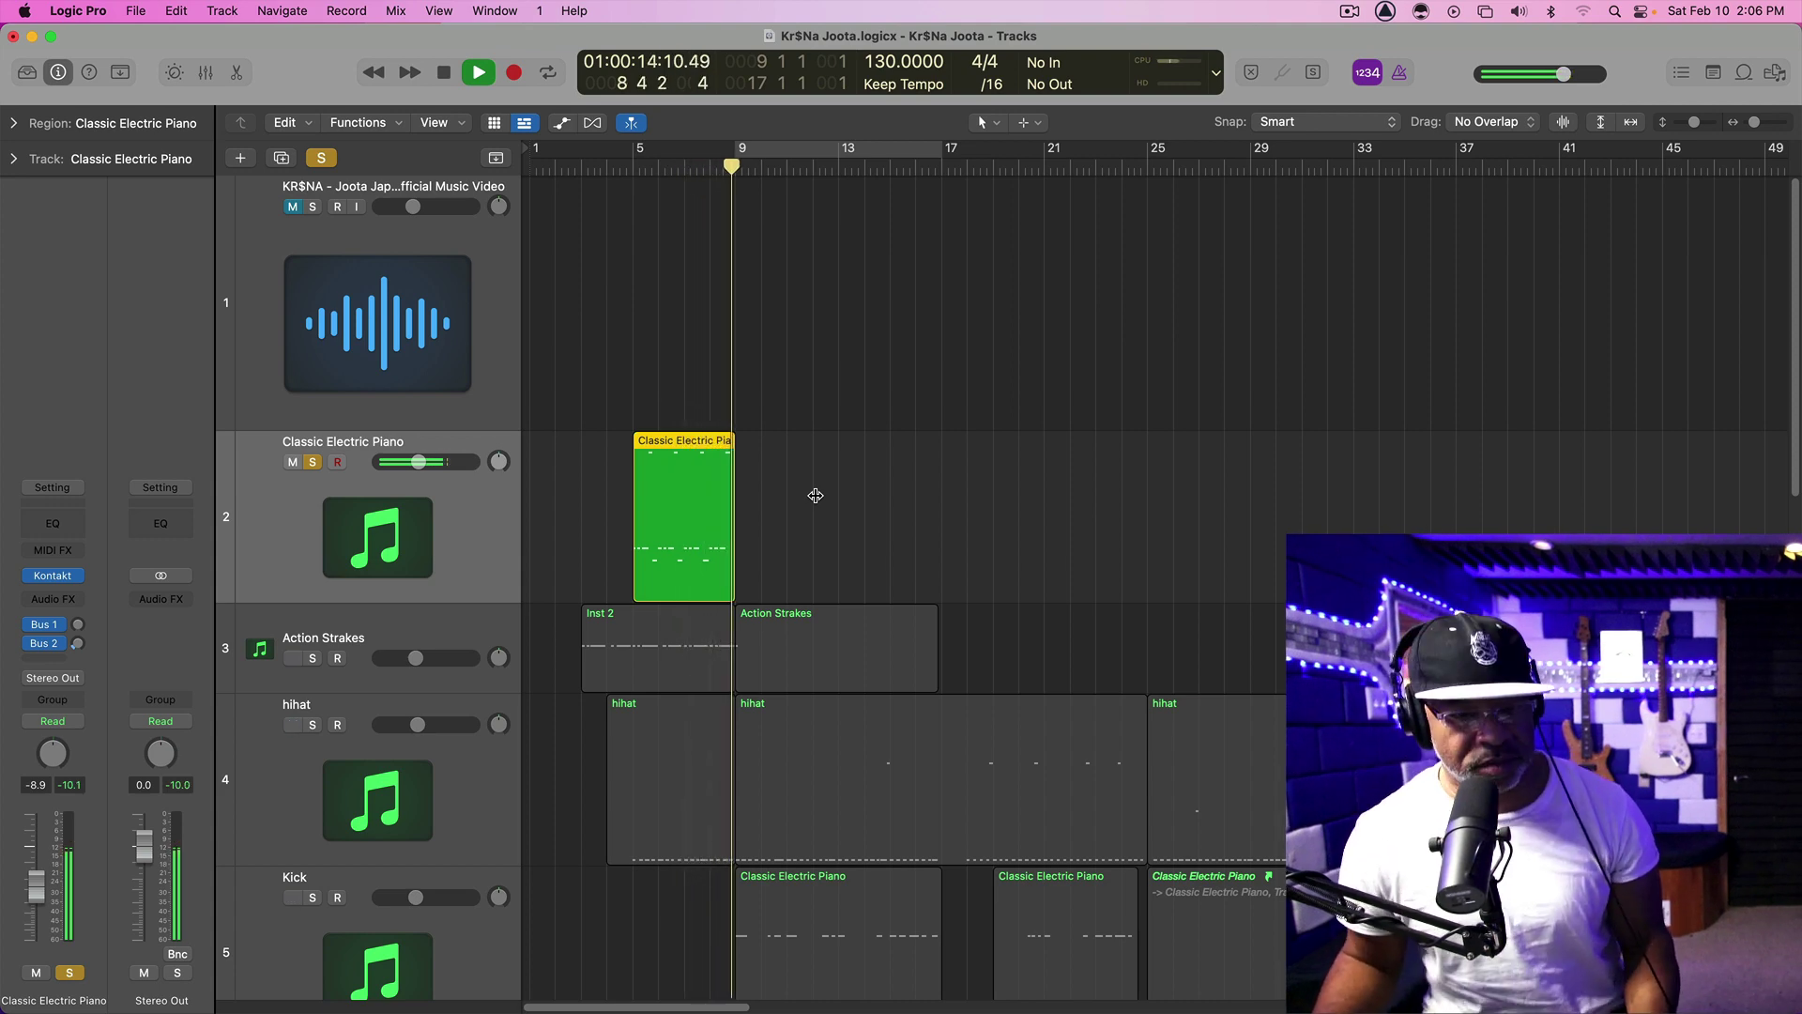
{"action": "key", "text": "space"}
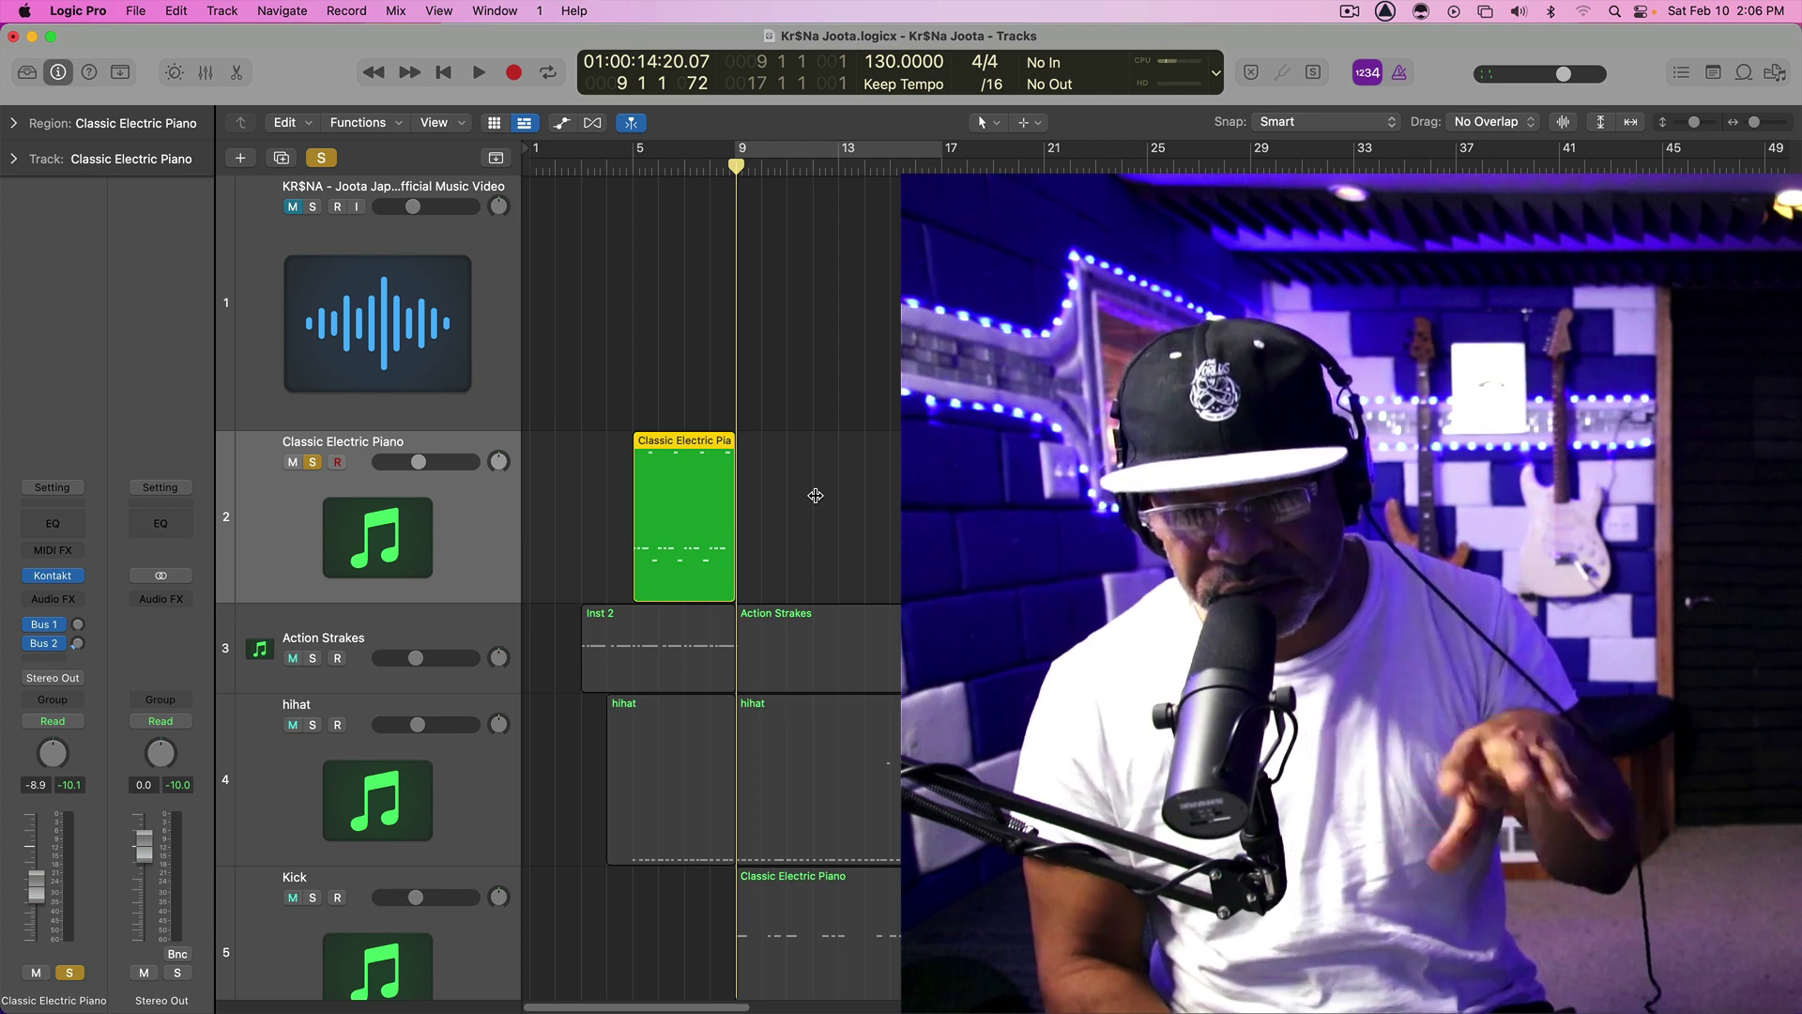
{"action": "key", "text": "space"}
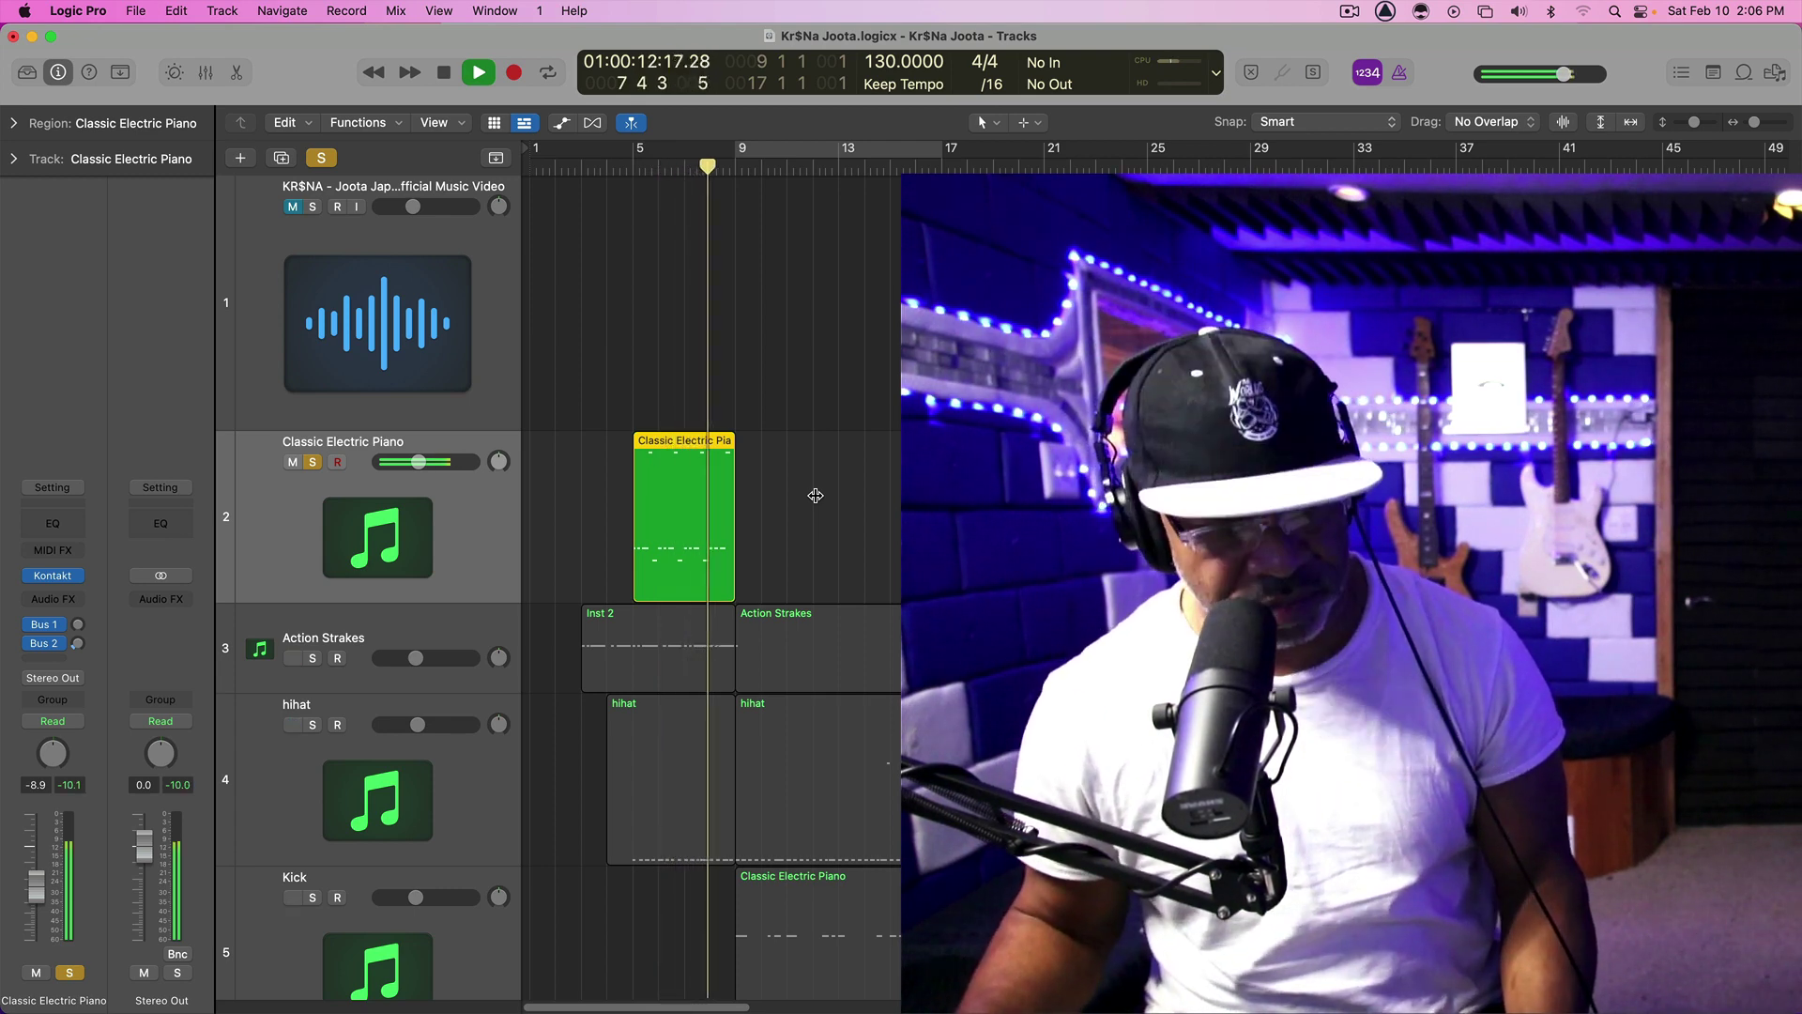
{"action": "key", "text": "space"}
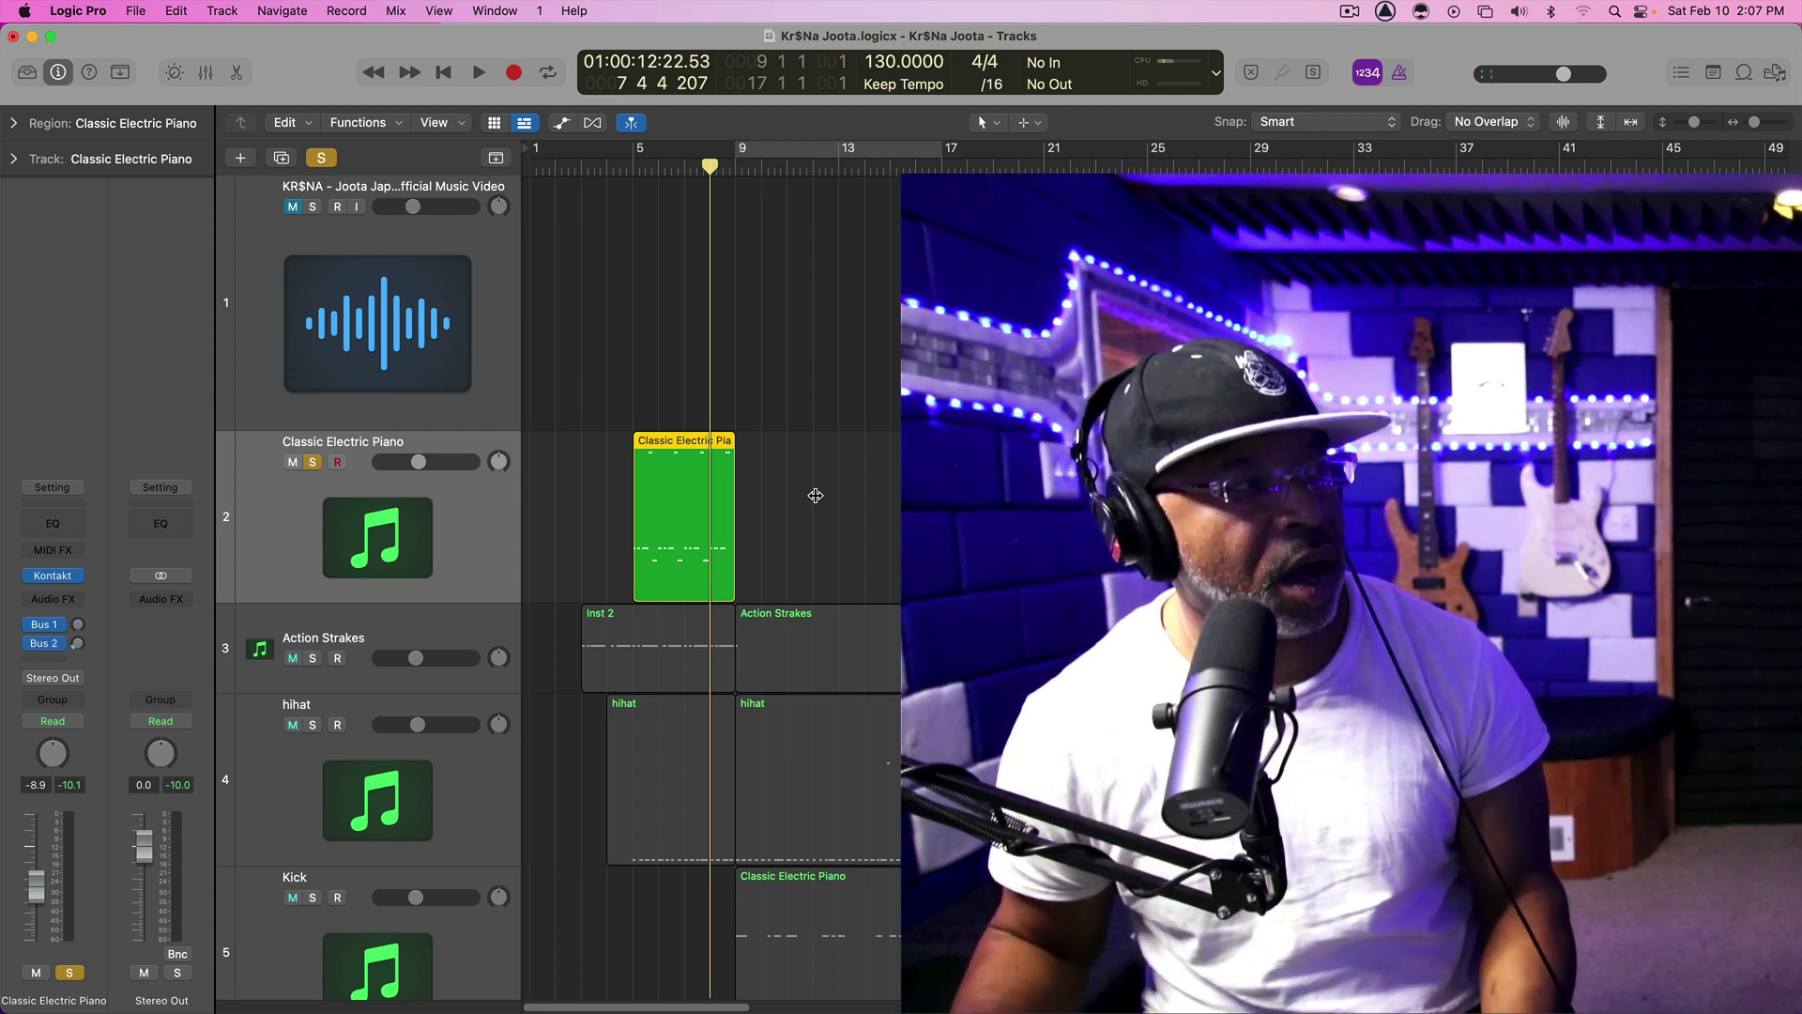
Solo the Action Strakes track as well and play it together with the Classic Electric Piano
{"action": "left_click", "coordinate": [314, 659]}
{"action": "key", "text": "space"}
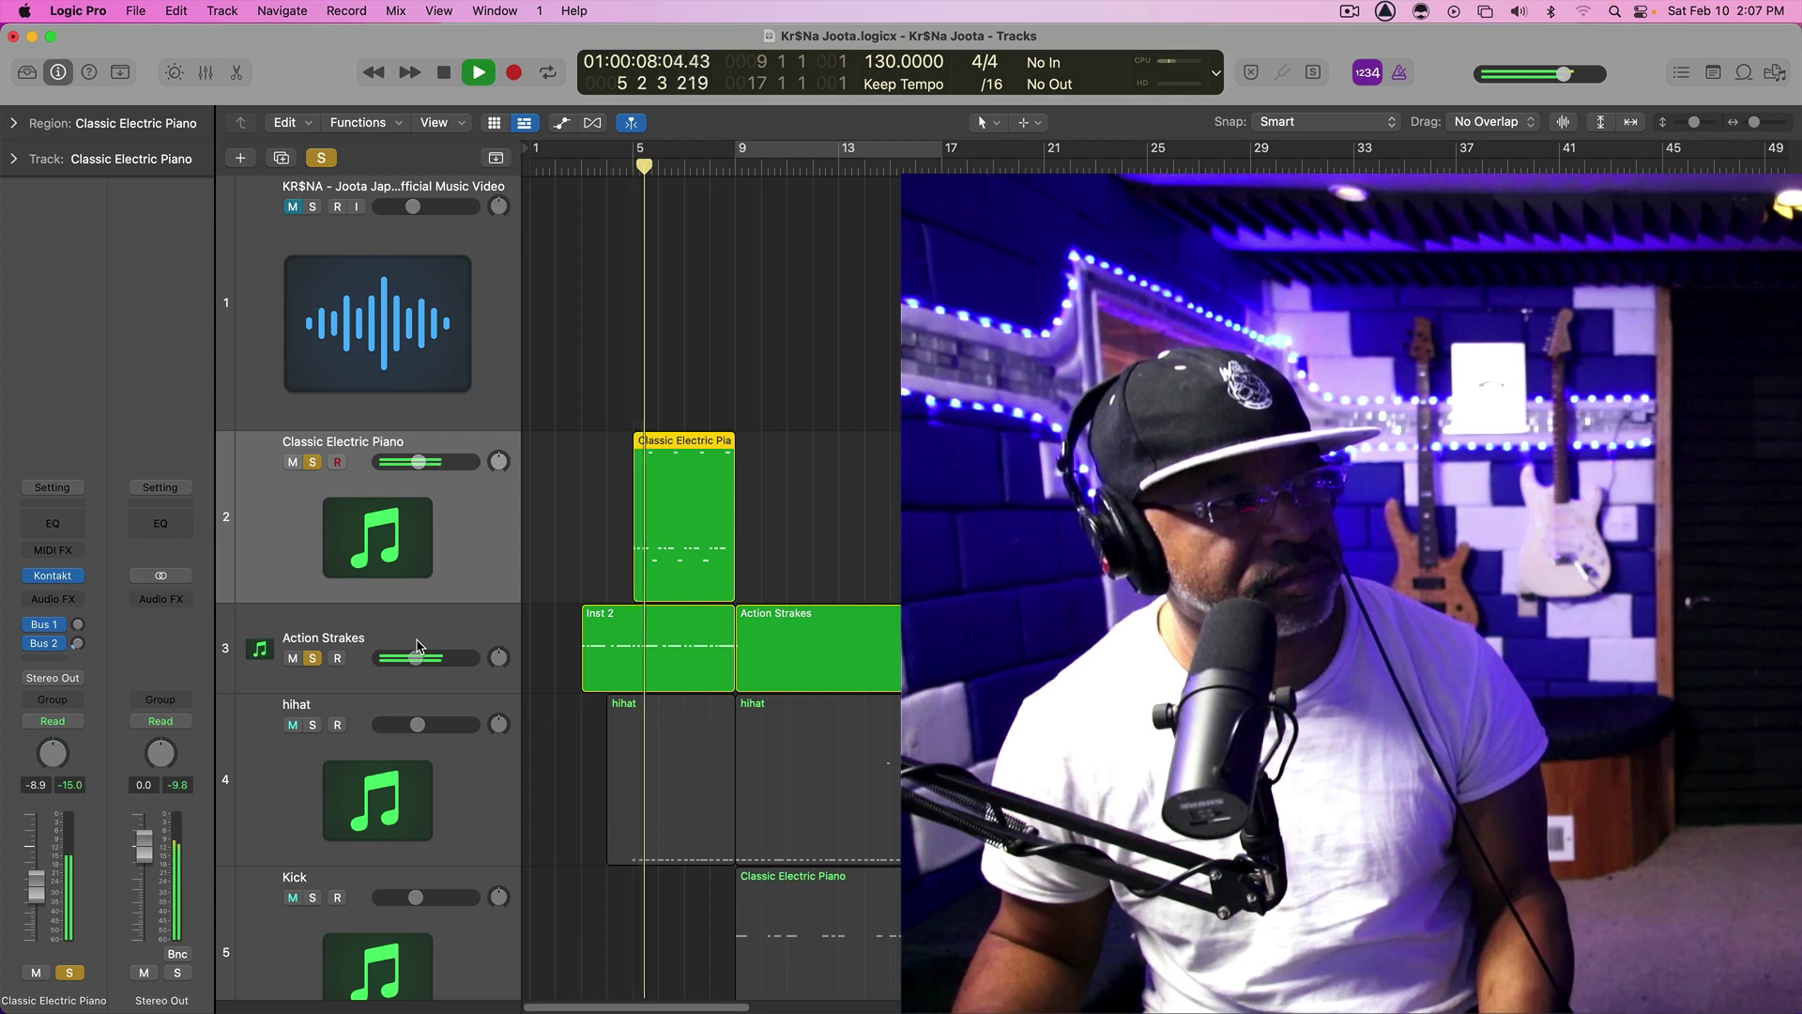
{"action": "key", "text": "space"}
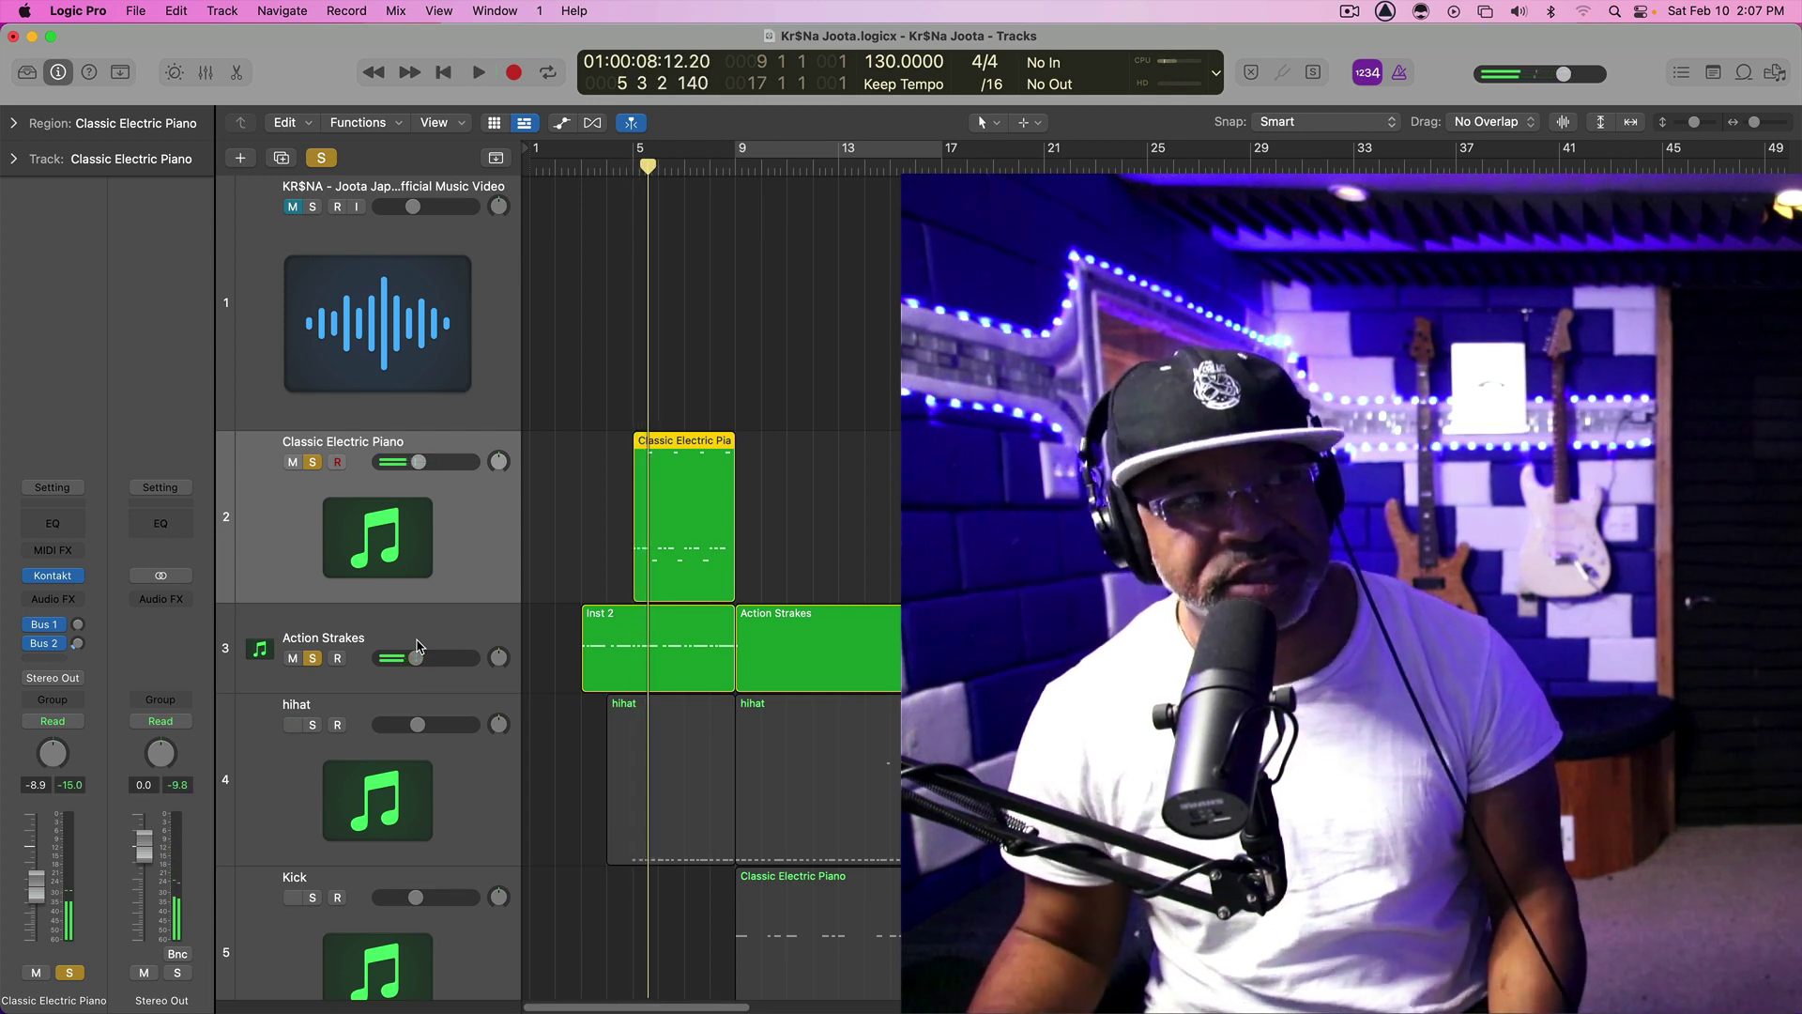
Open the Classic Electric Piano track's Kontakt instrument and play the track with Action Strakes unsoloed
{"action": "left_click", "coordinate": [55, 576]}
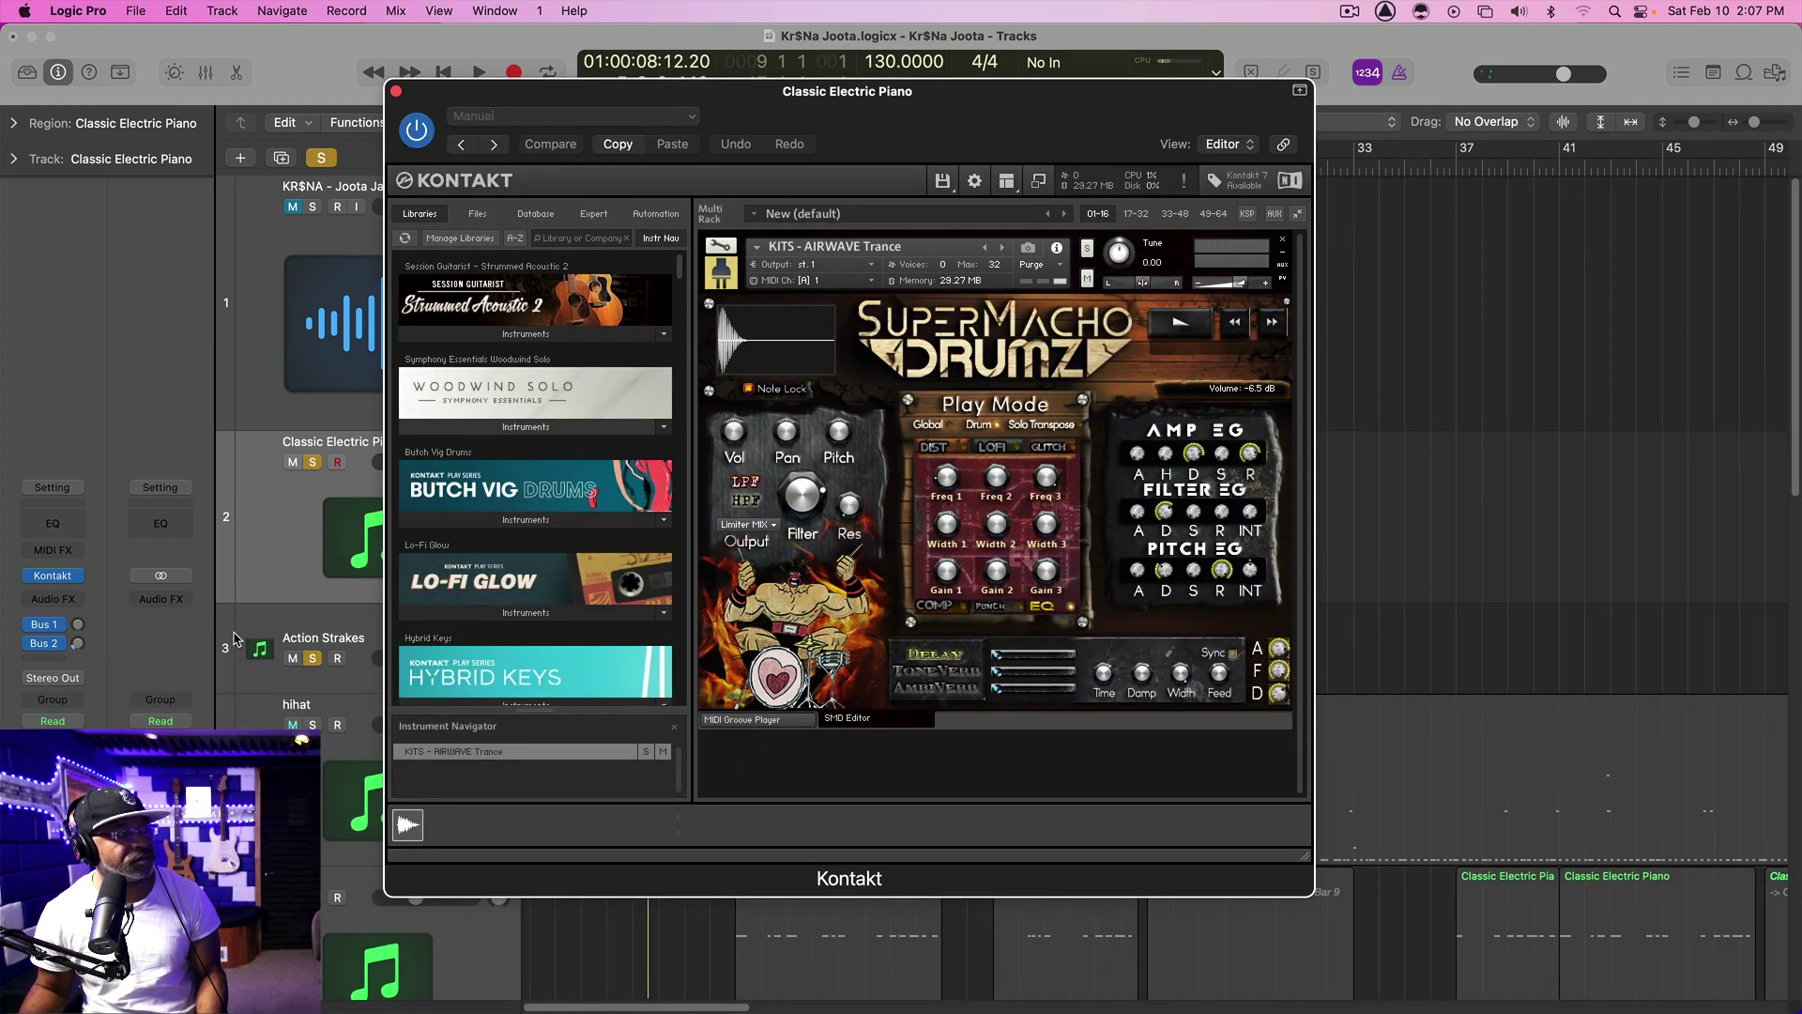
{"action": "left_click", "coordinate": [312, 660]}
{"action": "key", "text": "space"}
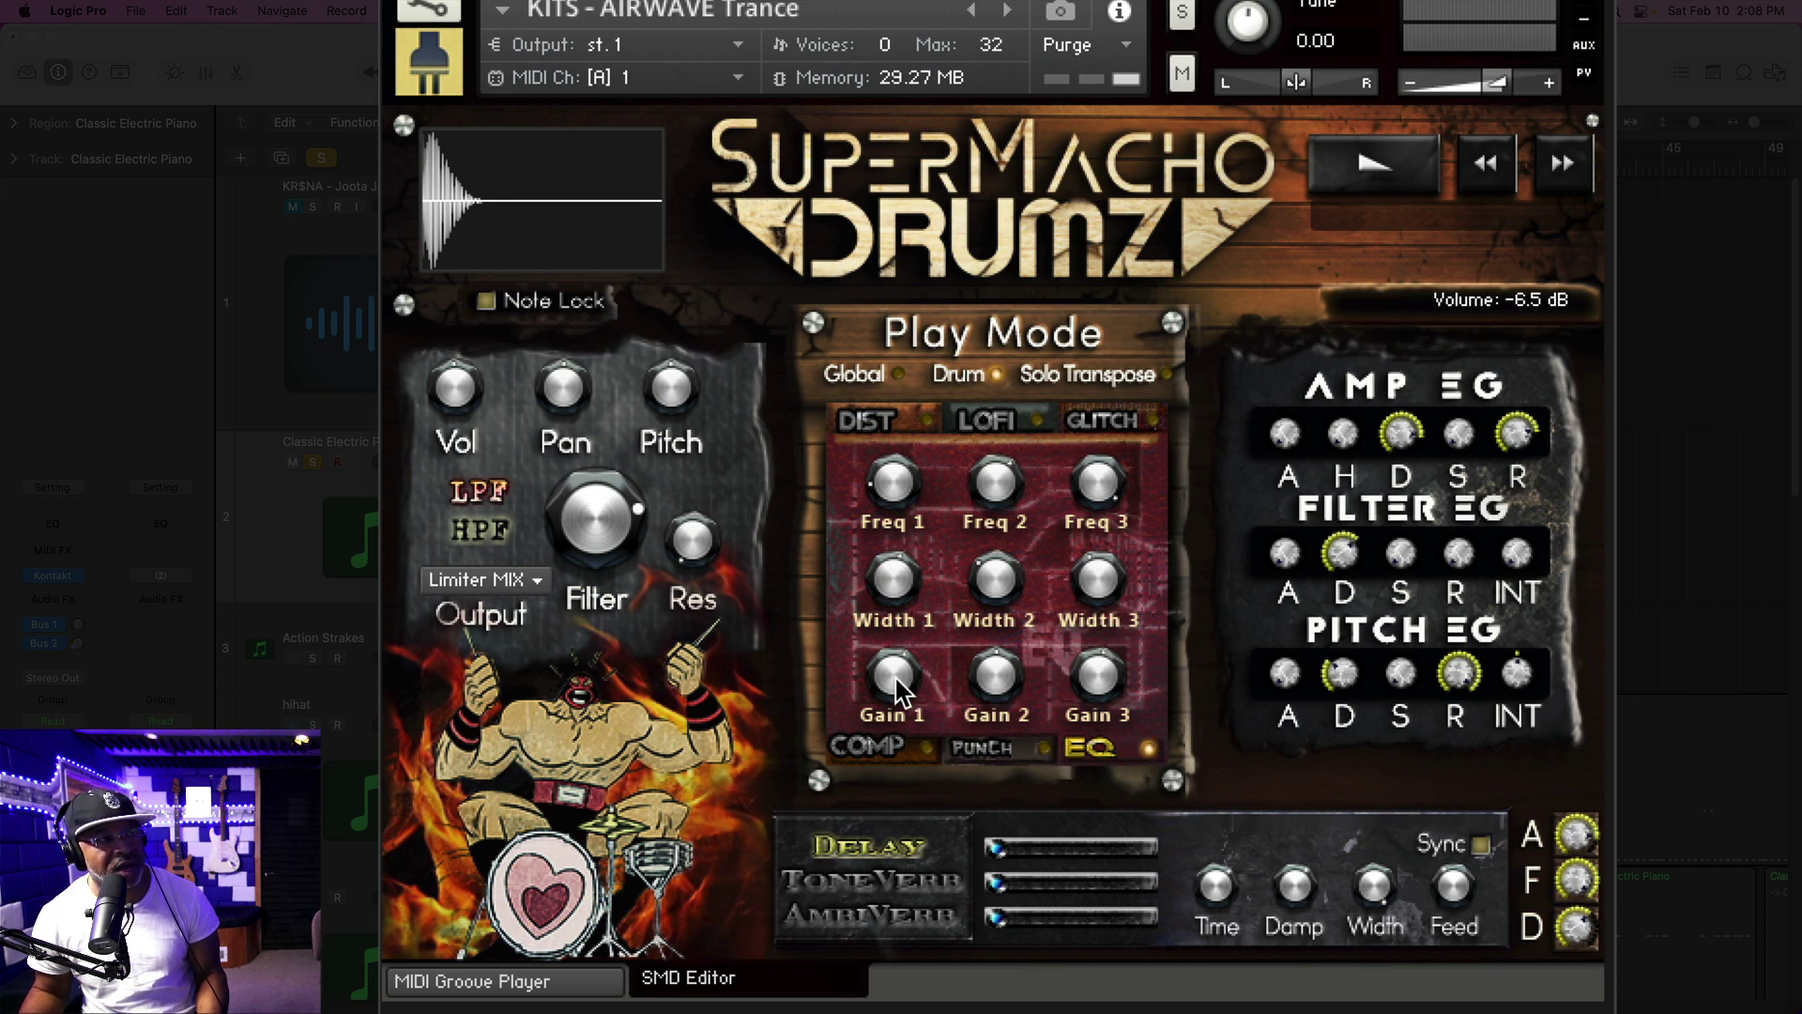
Set EQ Gain 1 to 3.9 dB in the SuperMacho Drumz kit and close the instrument window
{"action": "scroll", "coordinate": [896, 692], "scroll_direction": "up", "scroll_amount": 5}
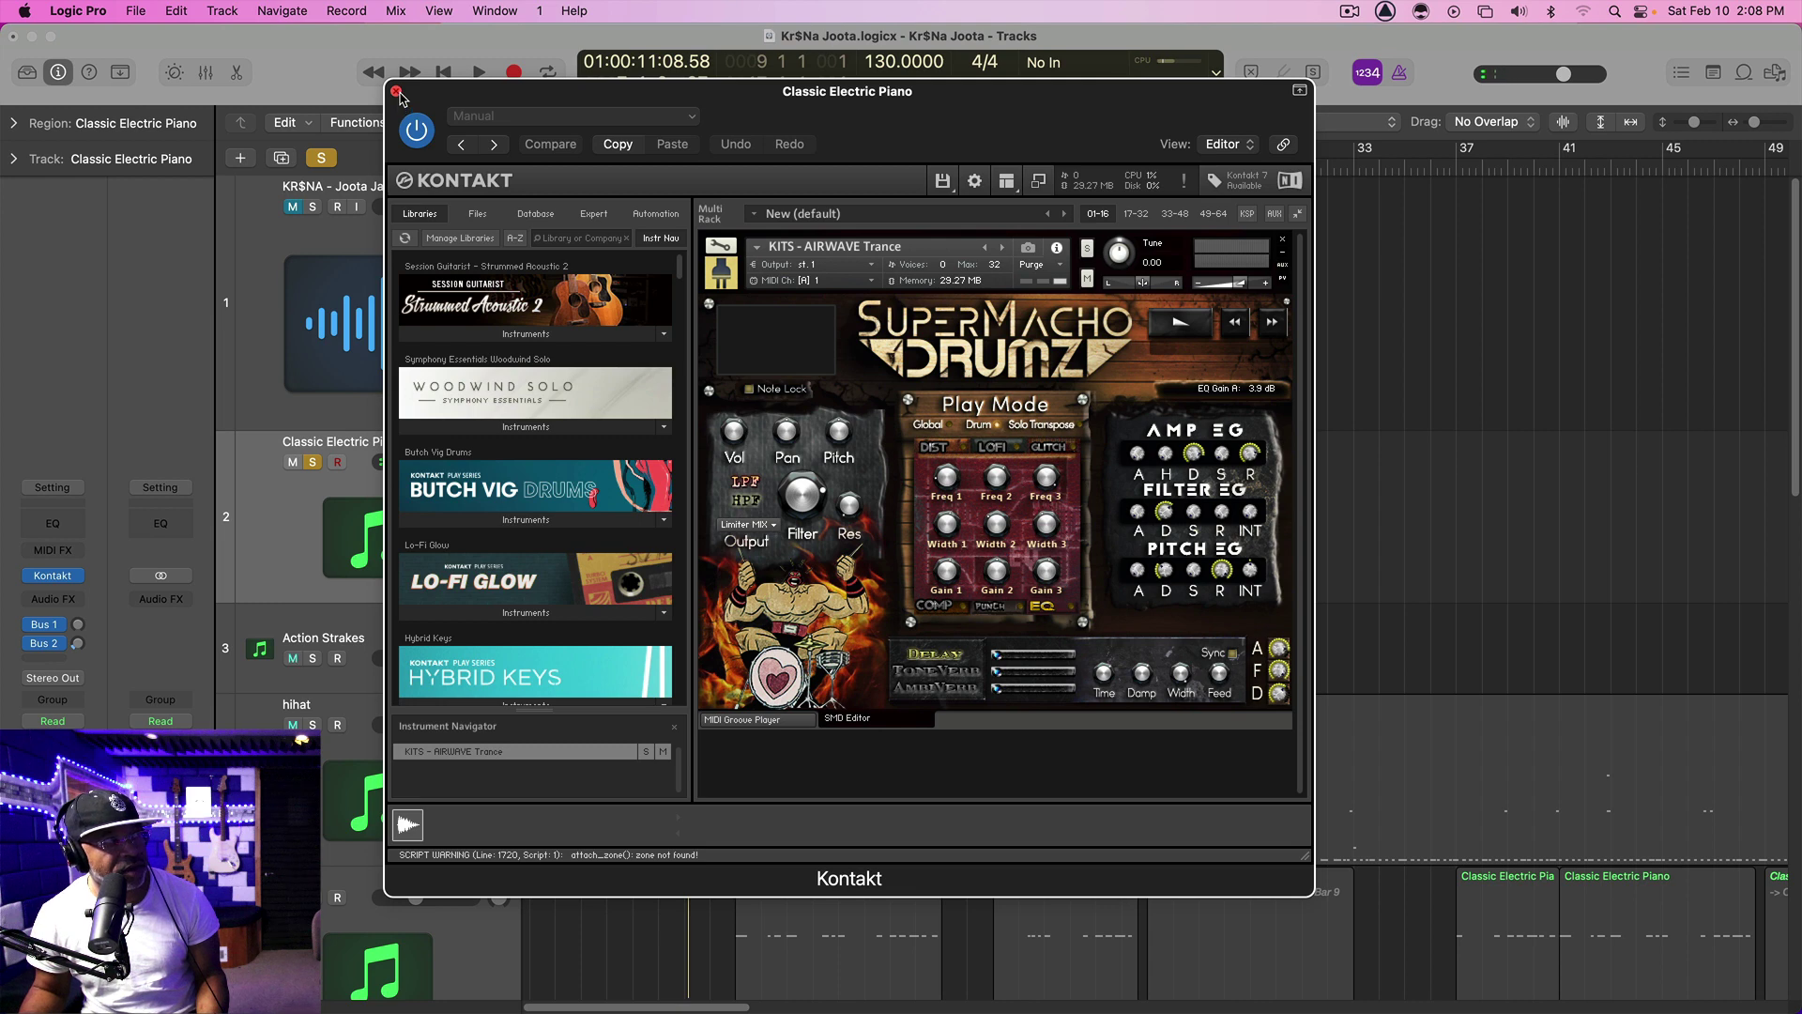
{"action": "left_click", "coordinate": [396, 92]}
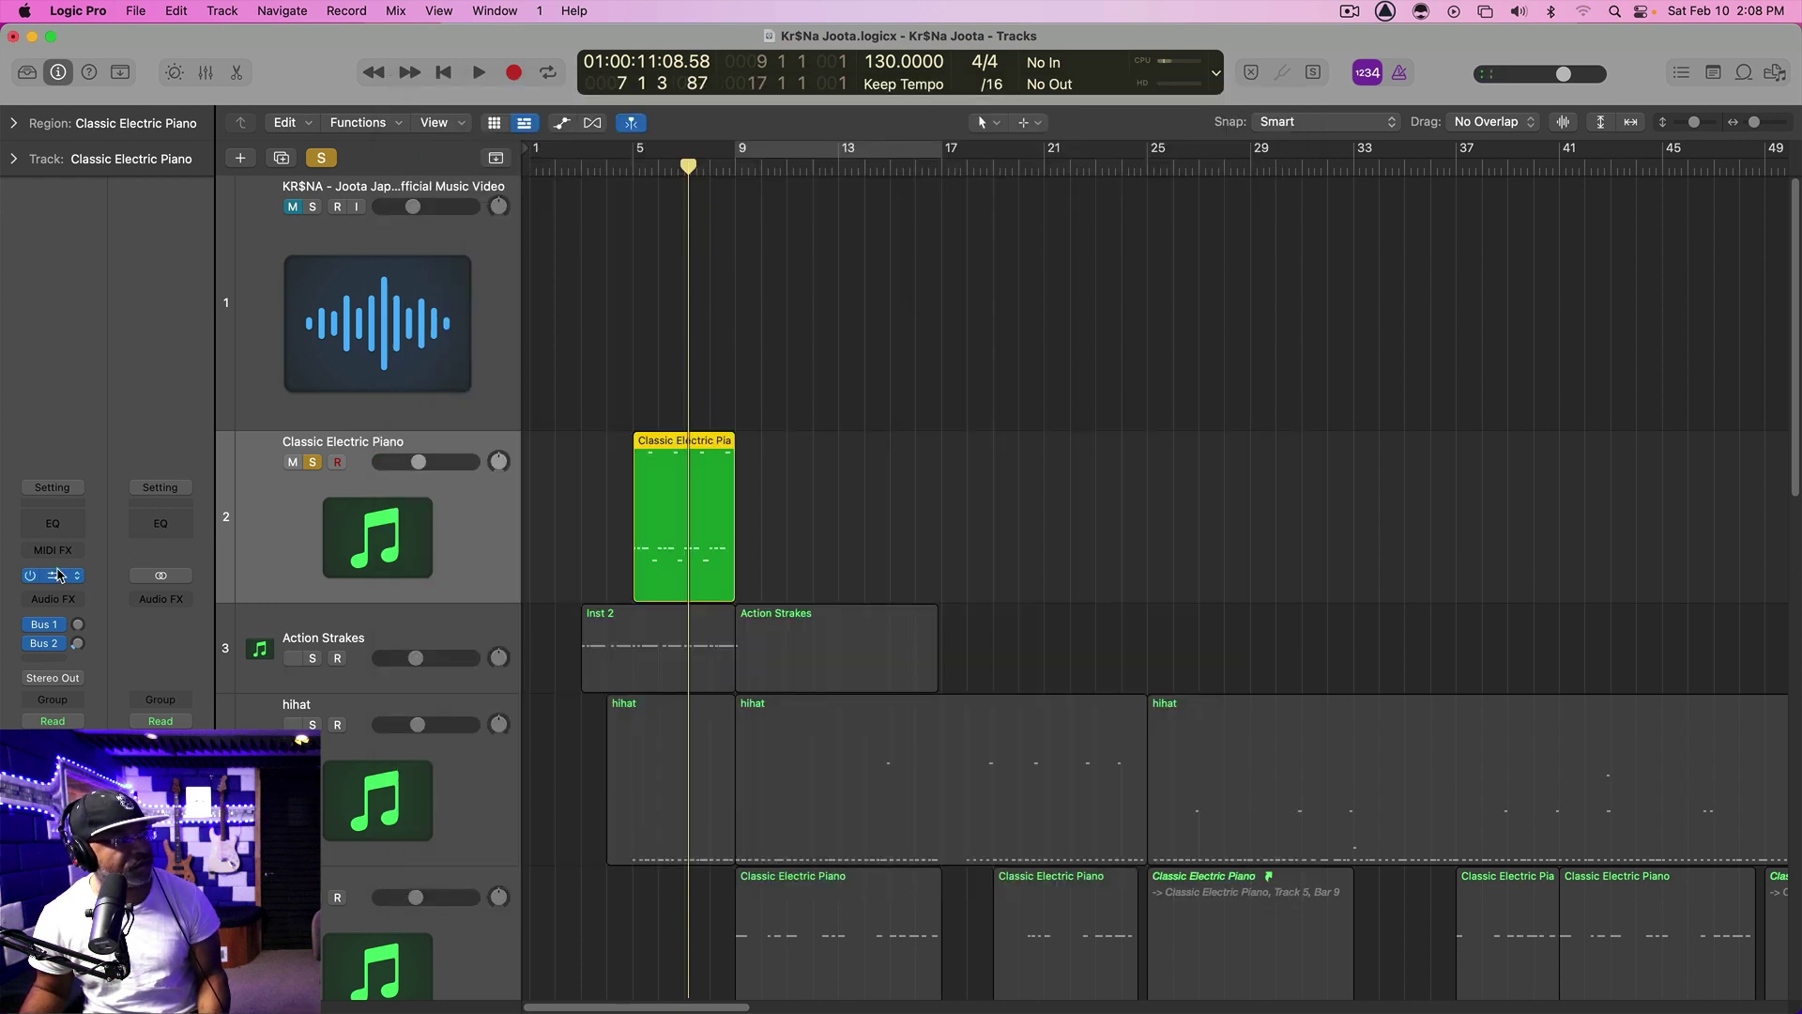
Solo the Action Strakes track again, open its Kontakt instrument and play the part
{"action": "key", "text": "Down"}
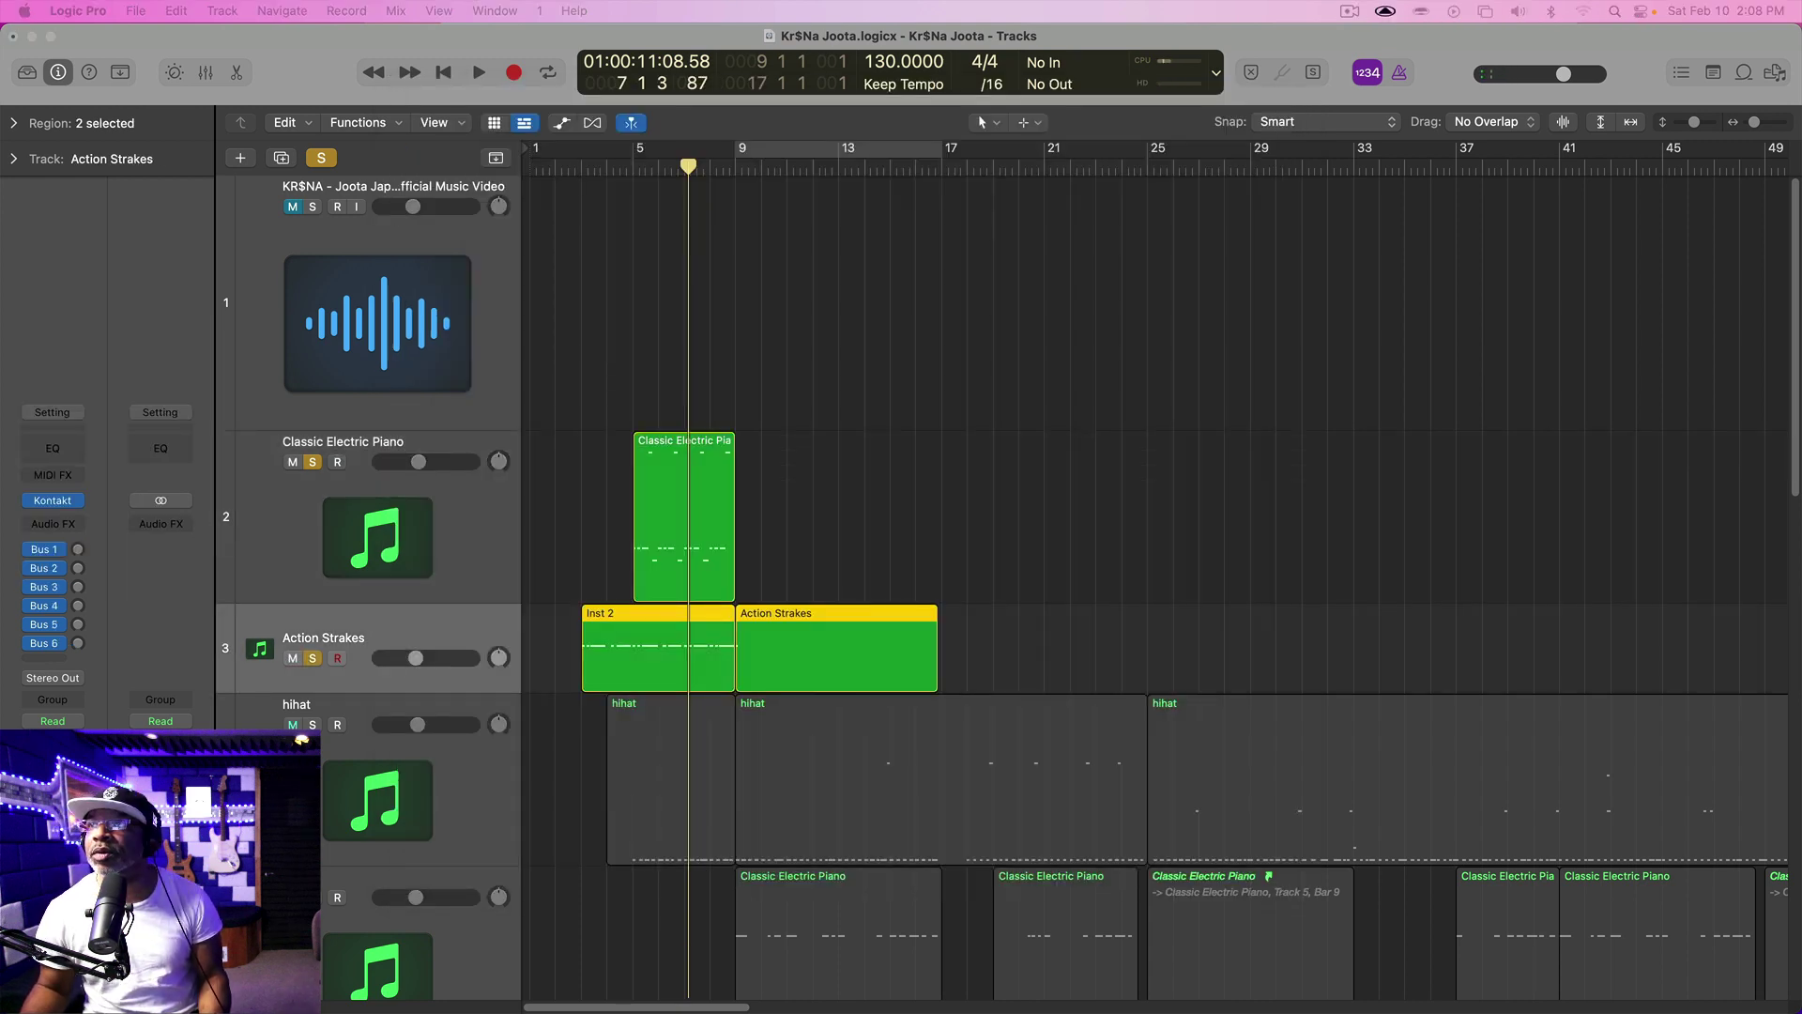
{"action": "key", "text": "v"}
{"action": "key", "text": "space"}
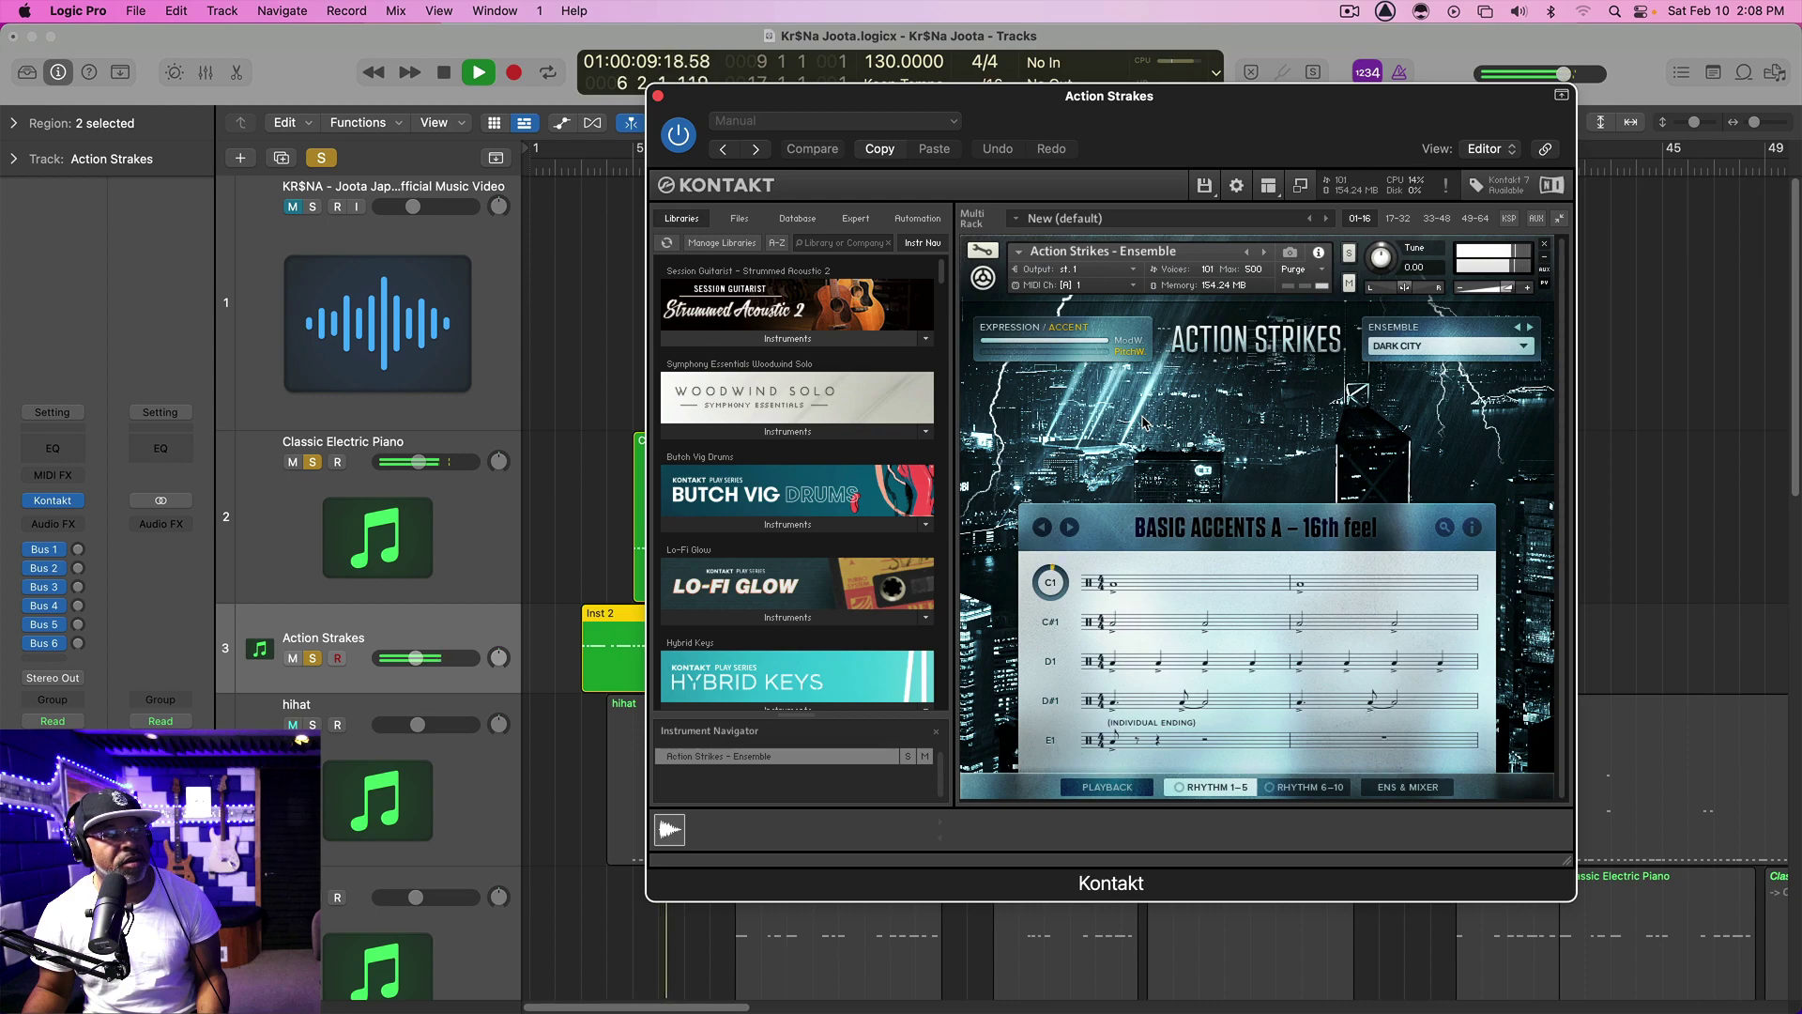
{"action": "key", "text": "space"}
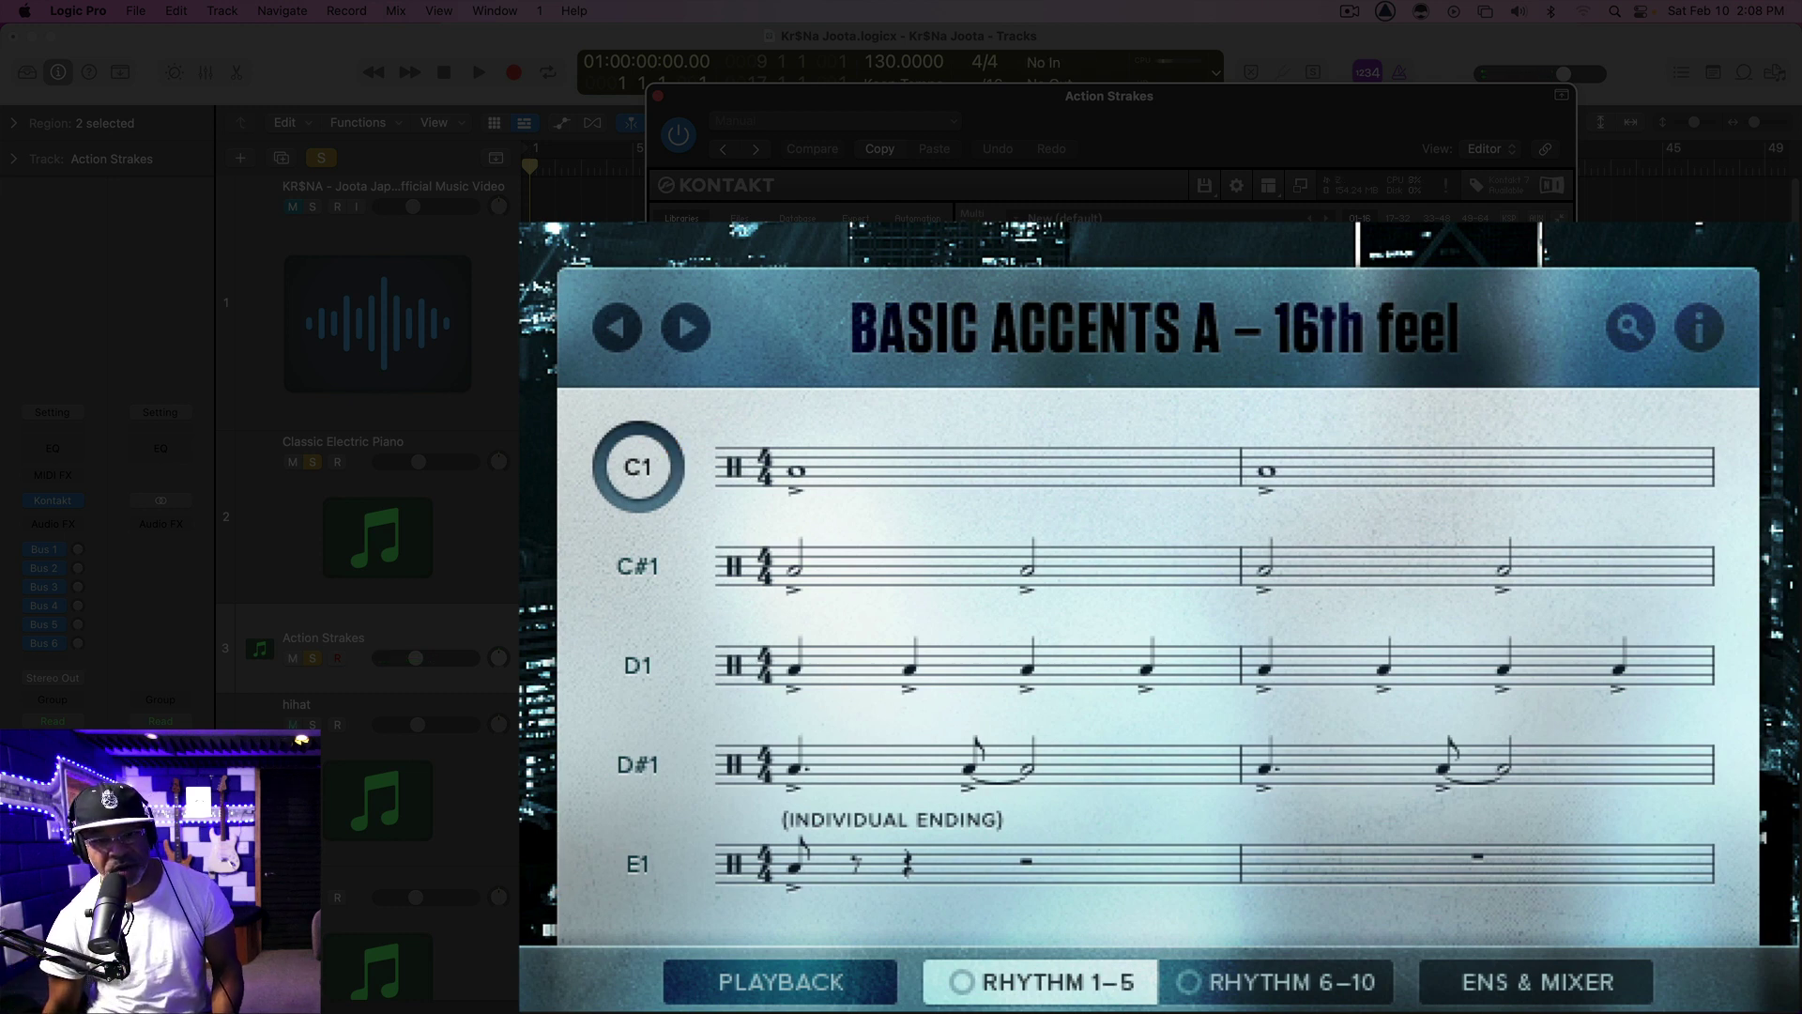
Play the Action Strakes part twice with its rhythm pattern display in view, and close the instrument
{"action": "key", "text": "space"}
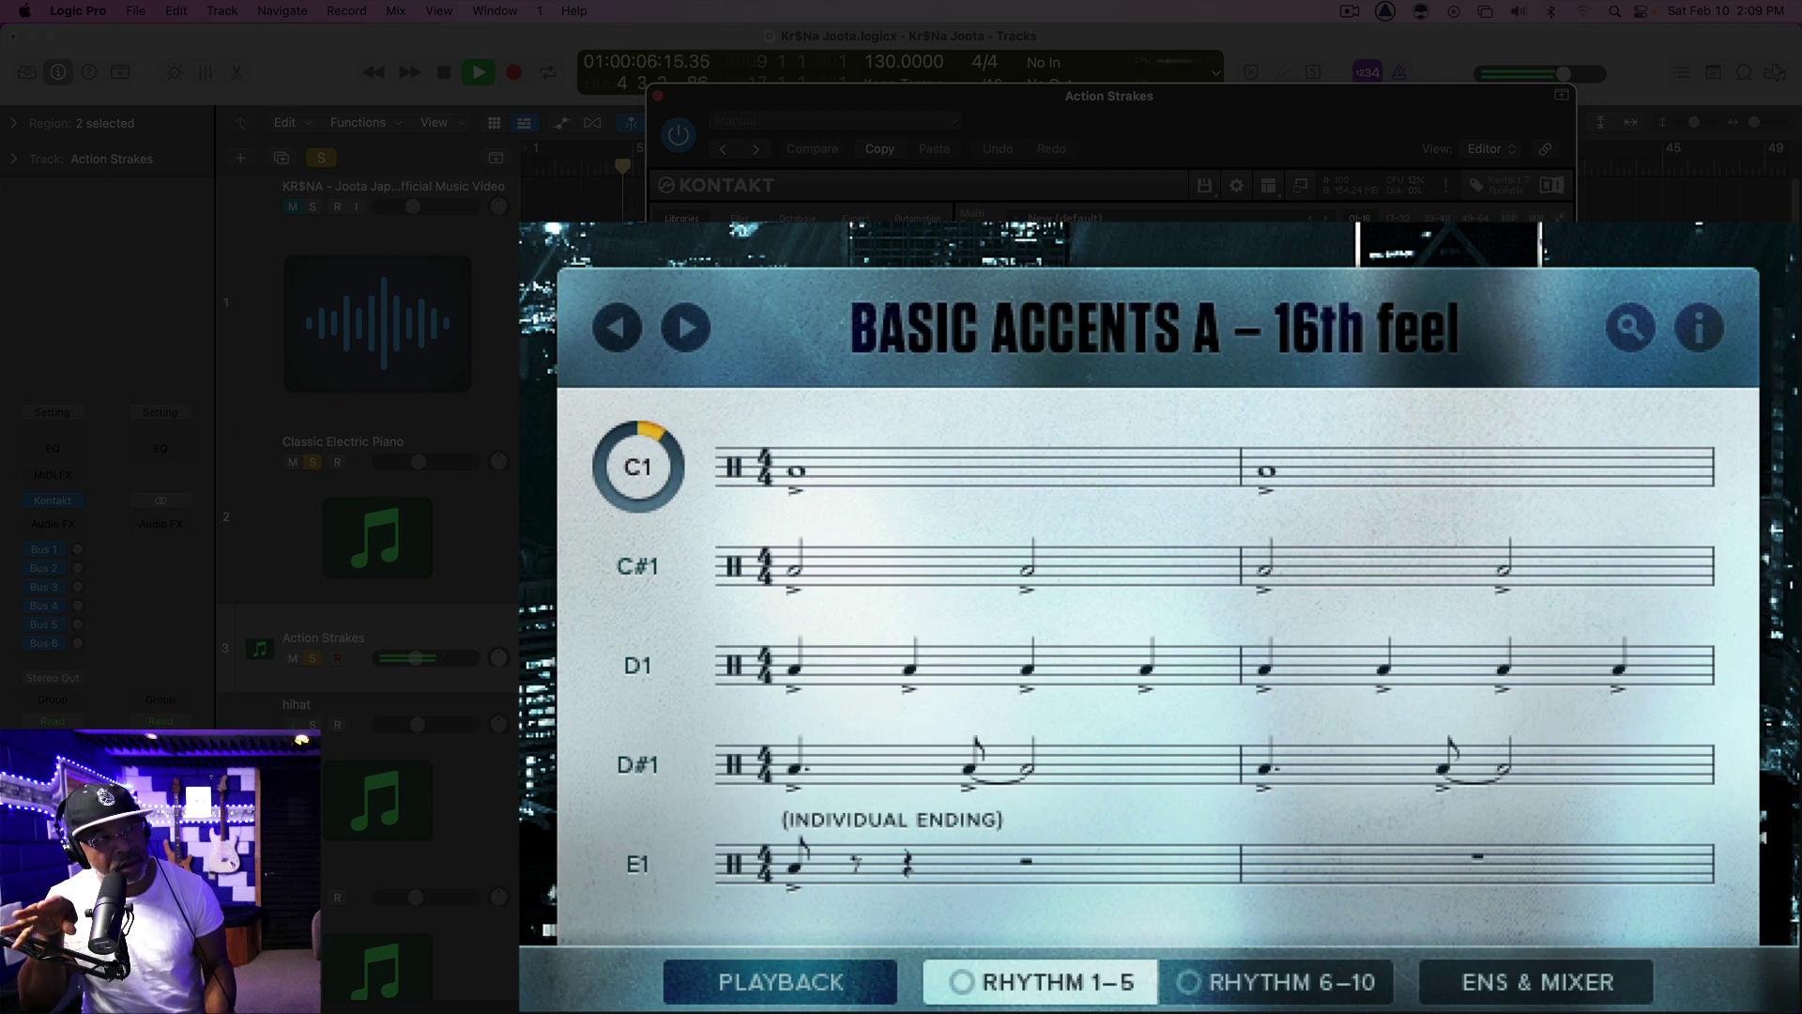
{"action": "key", "text": "space"}
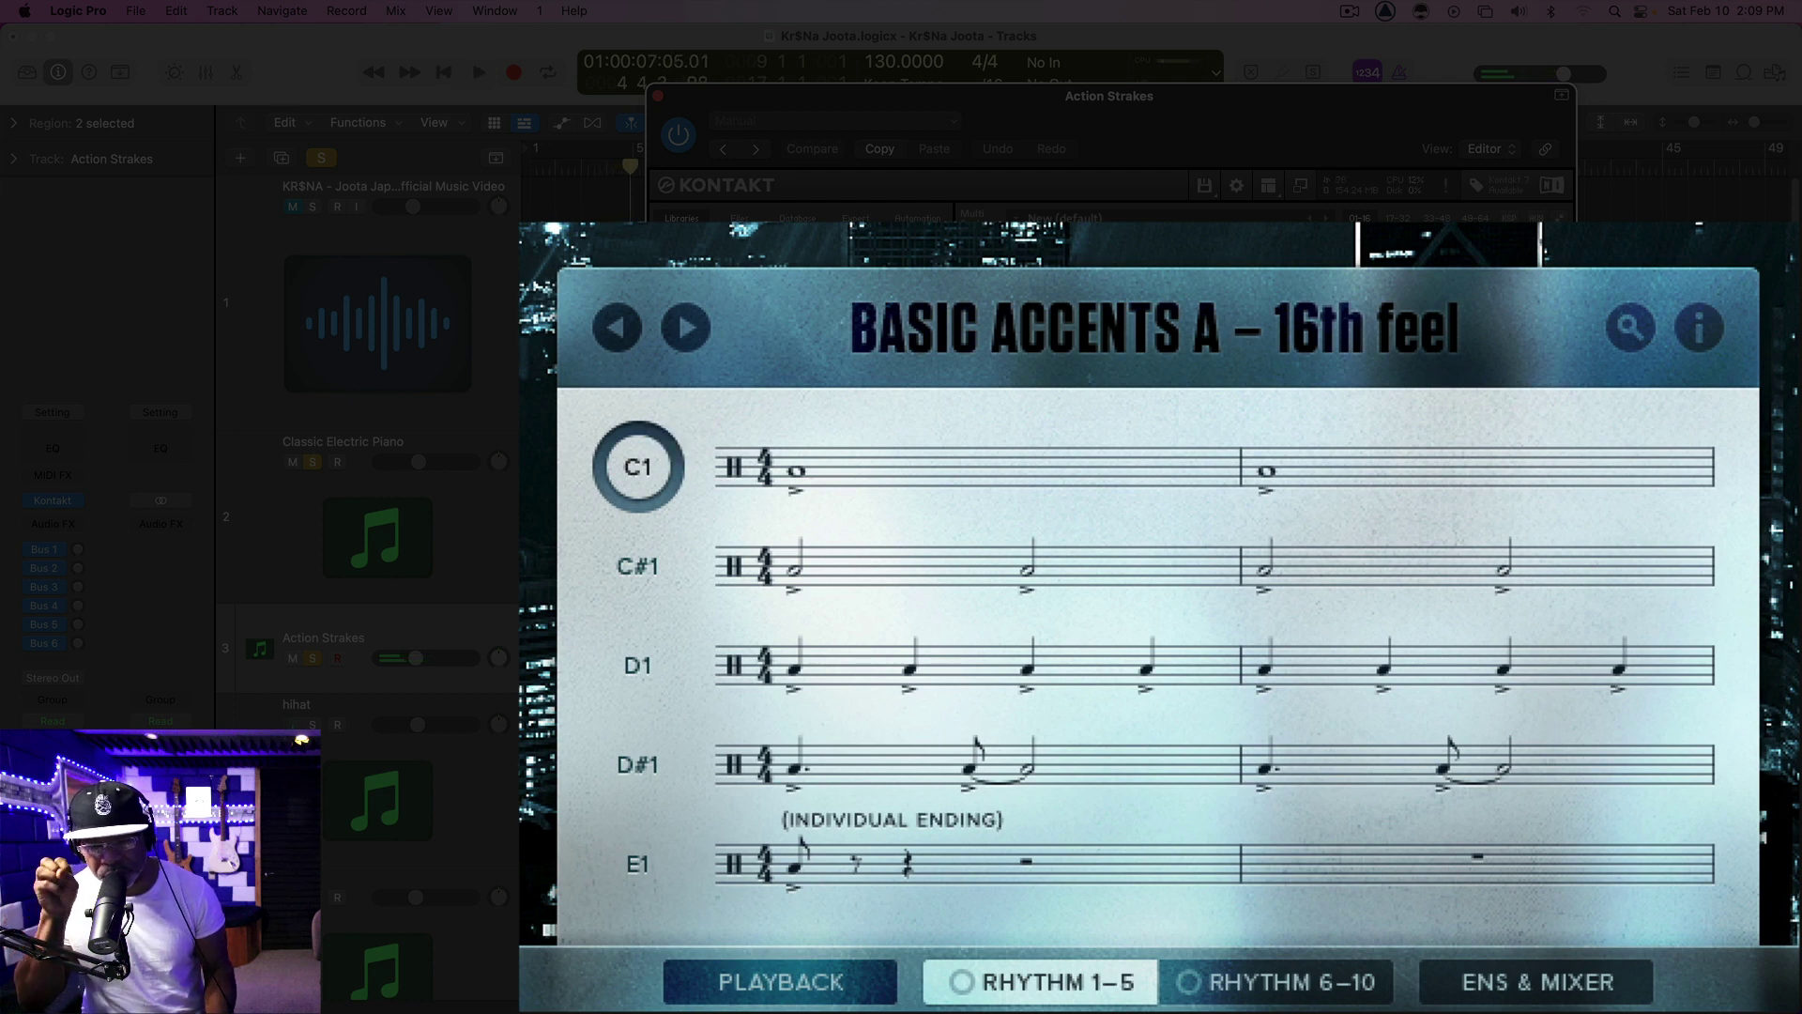
{"action": "key", "text": "space"}
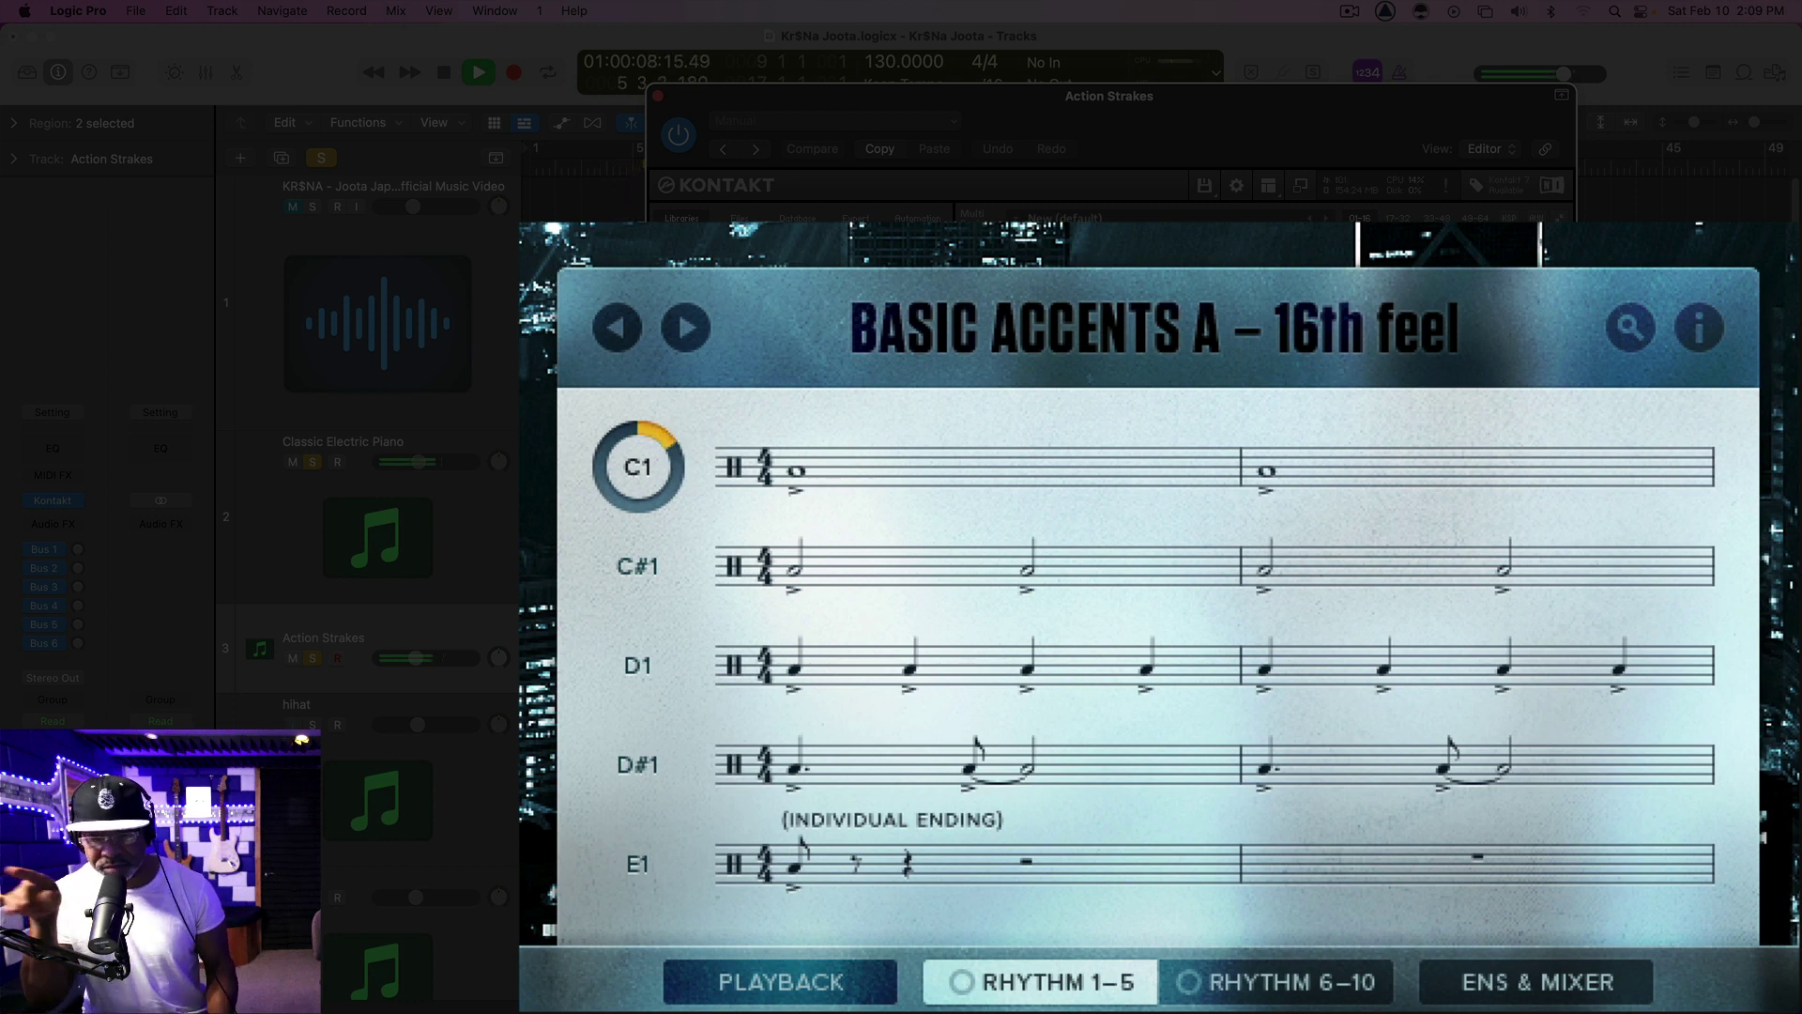
{"action": "key", "text": "space"}
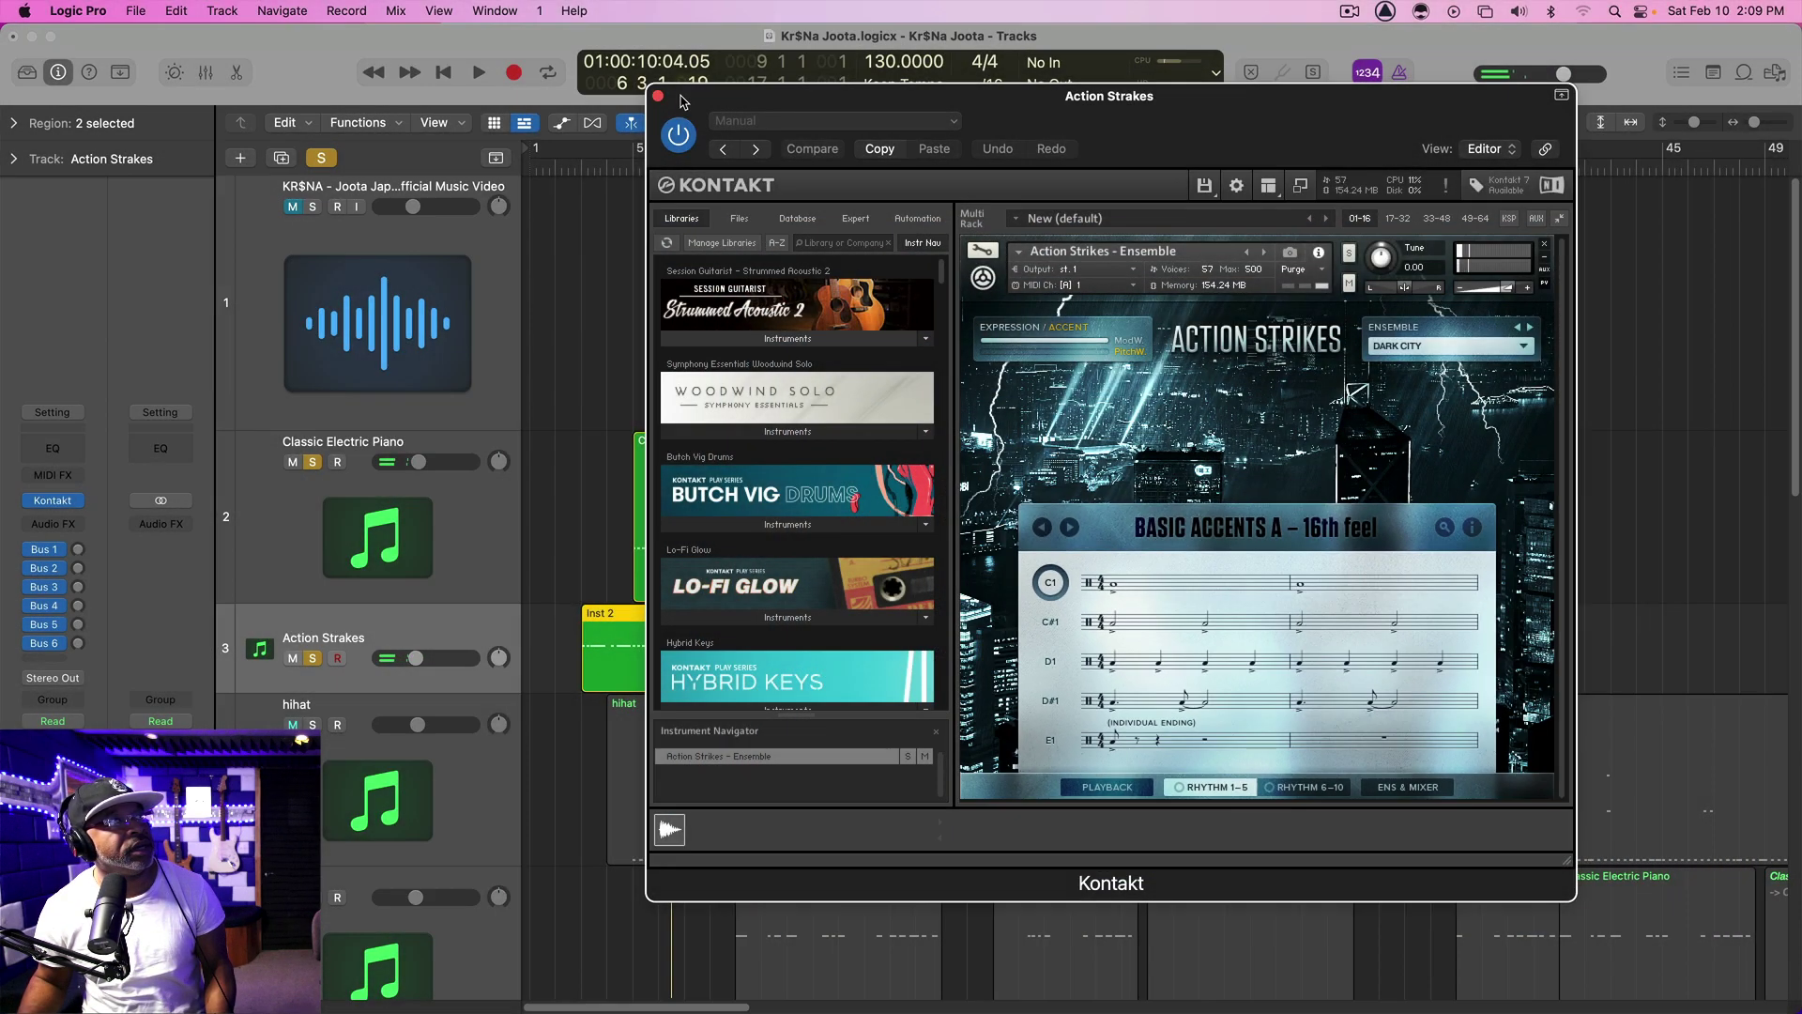
{"action": "left_click", "coordinate": [657, 98]}
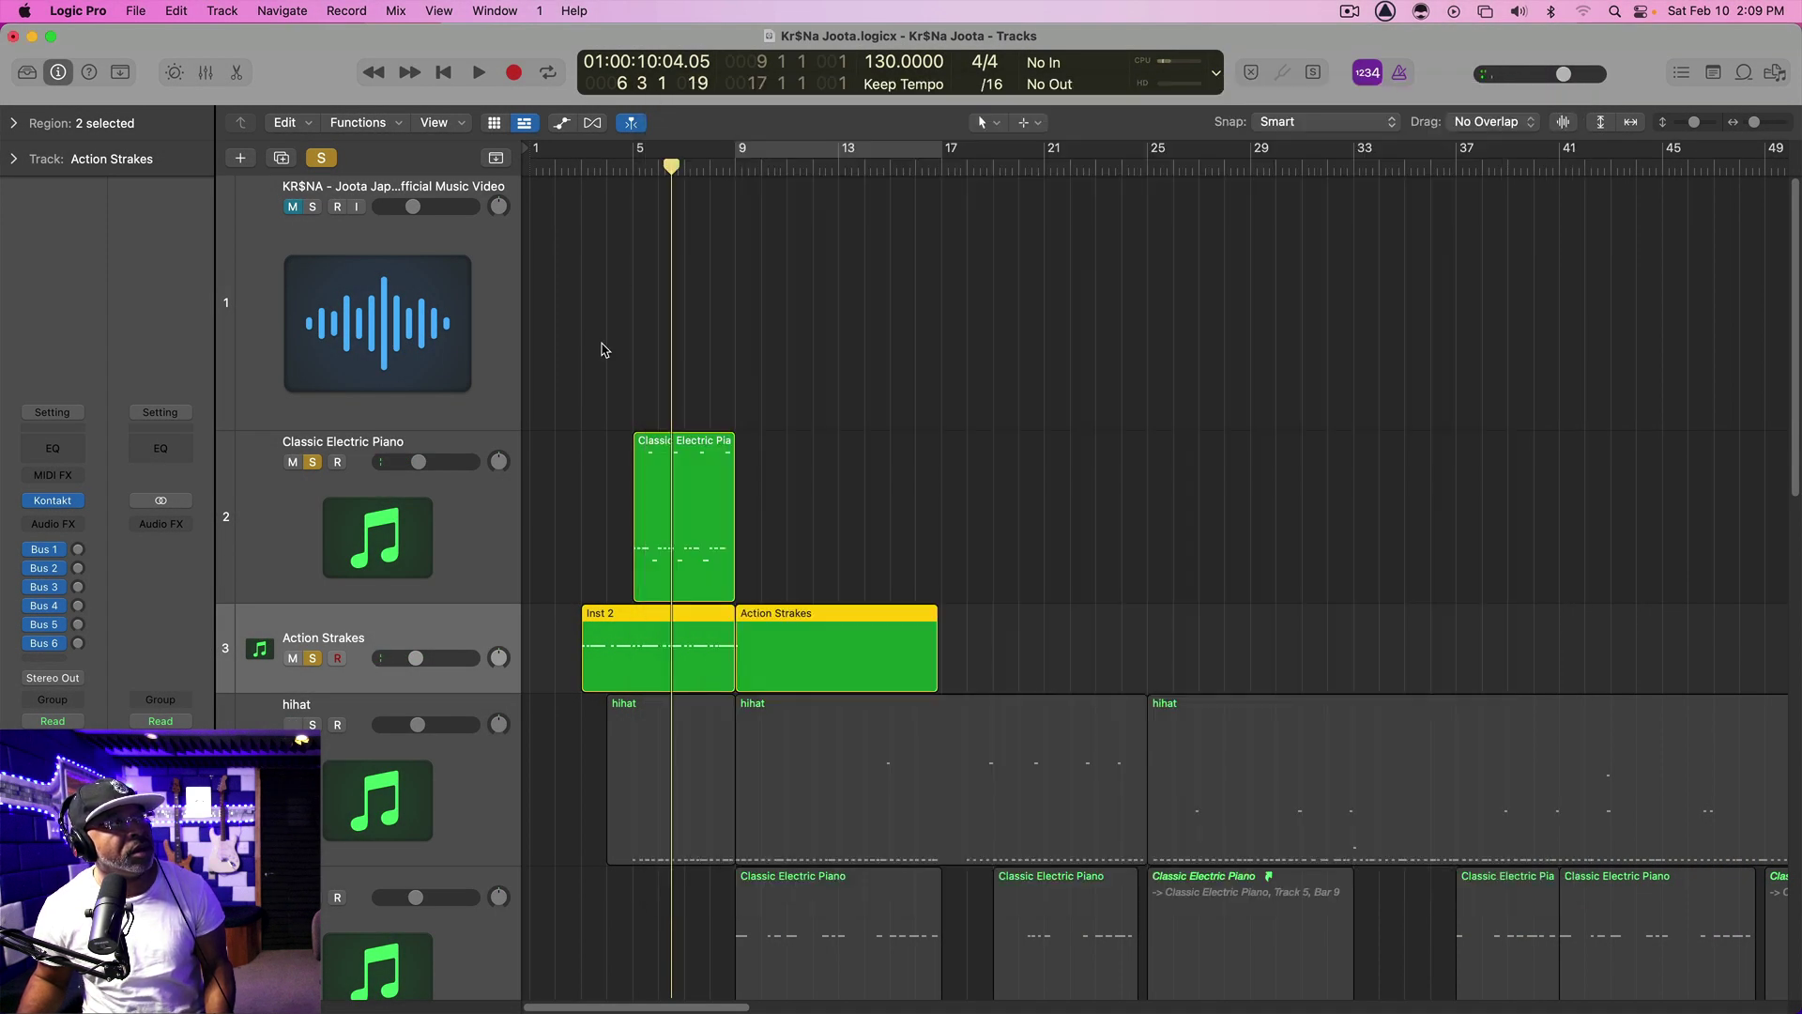
Solo the hihat track, play it with its Kontakt instrument open, and close the open instrument windows
{"action": "scroll", "coordinate": [602, 350], "scroll_direction": "down", "scroll_amount": 5}
{"action": "scroll", "coordinate": [601, 349], "scroll_direction": "down", "scroll_amount": 3}
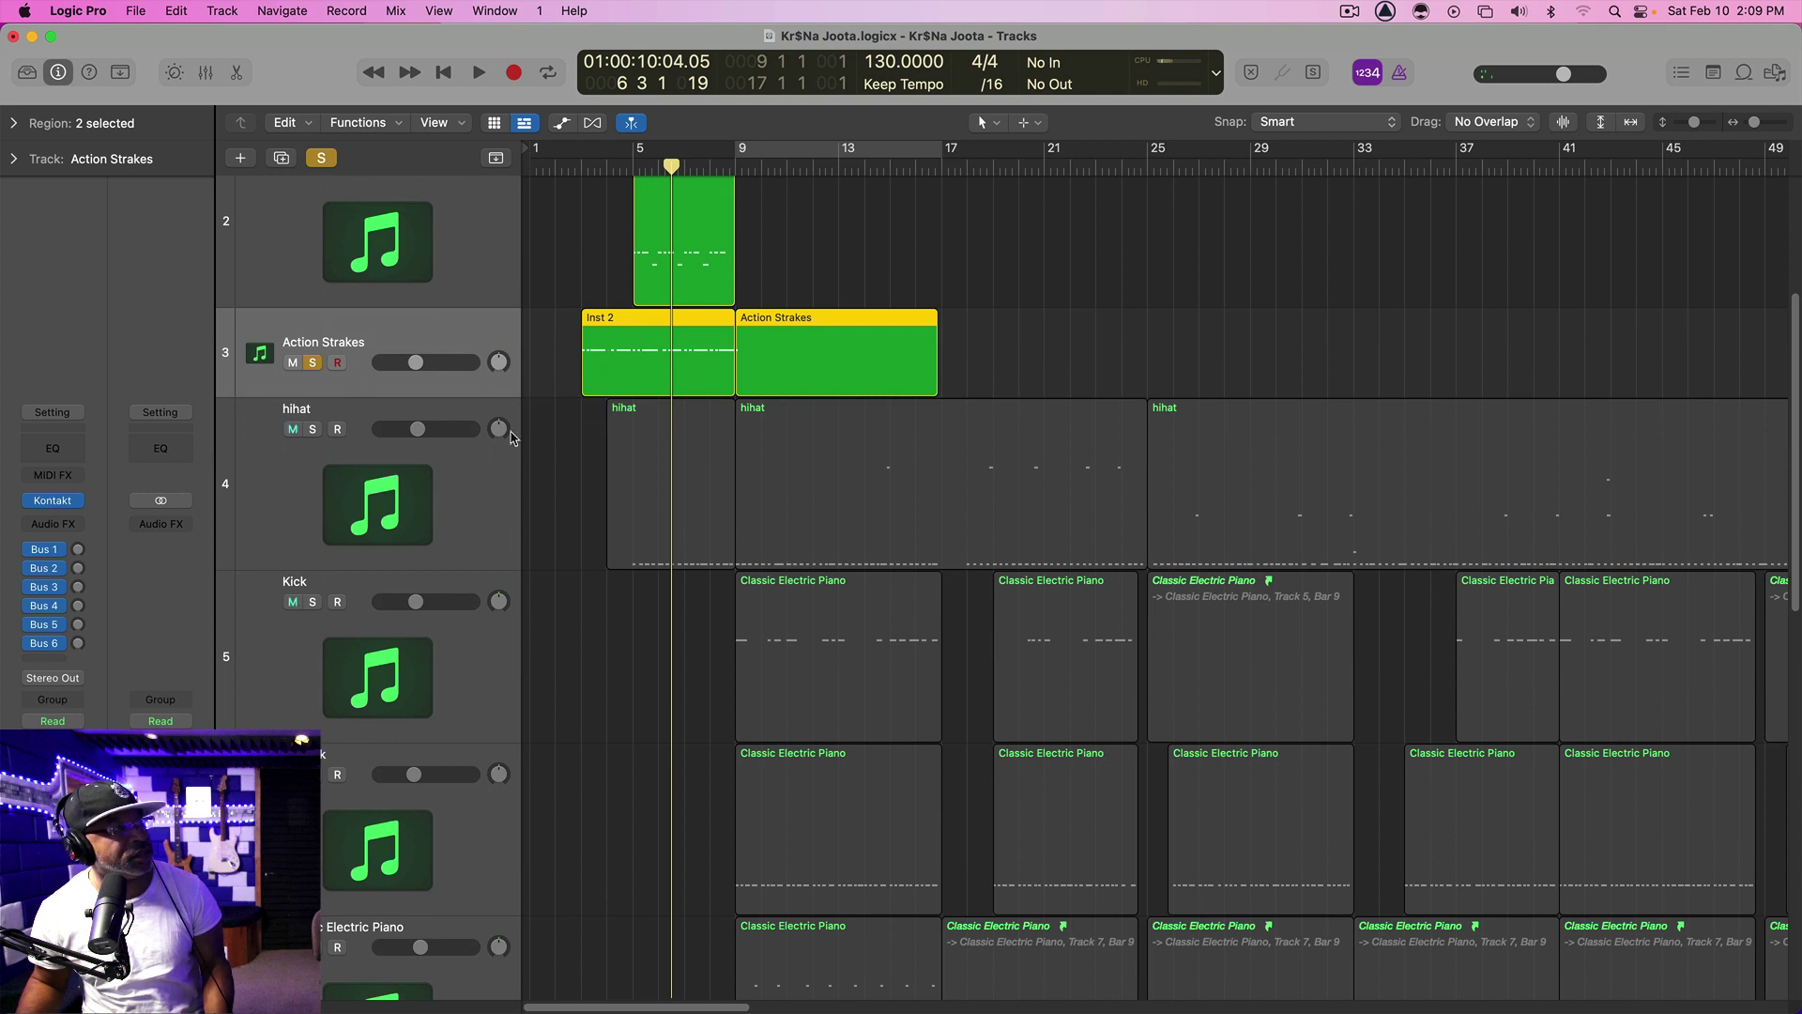
{"action": "left_click", "coordinate": [313, 430]}
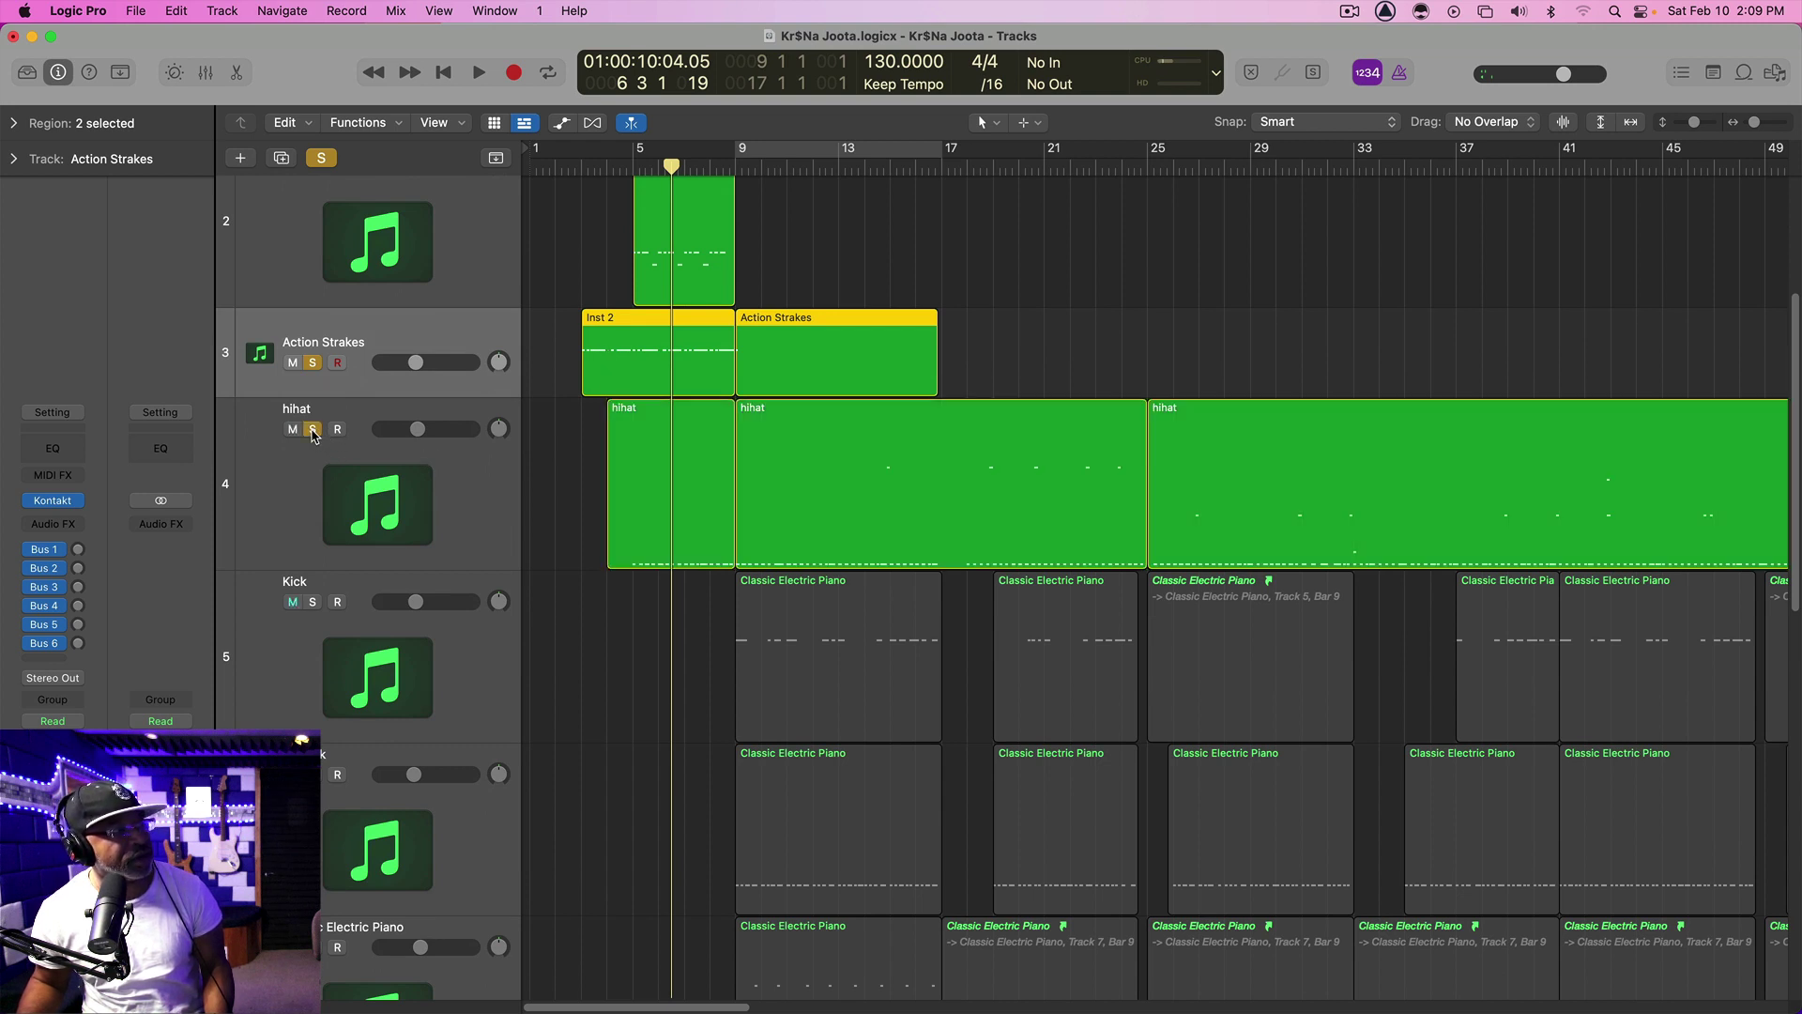
{"action": "left_click", "coordinate": [377, 504]}
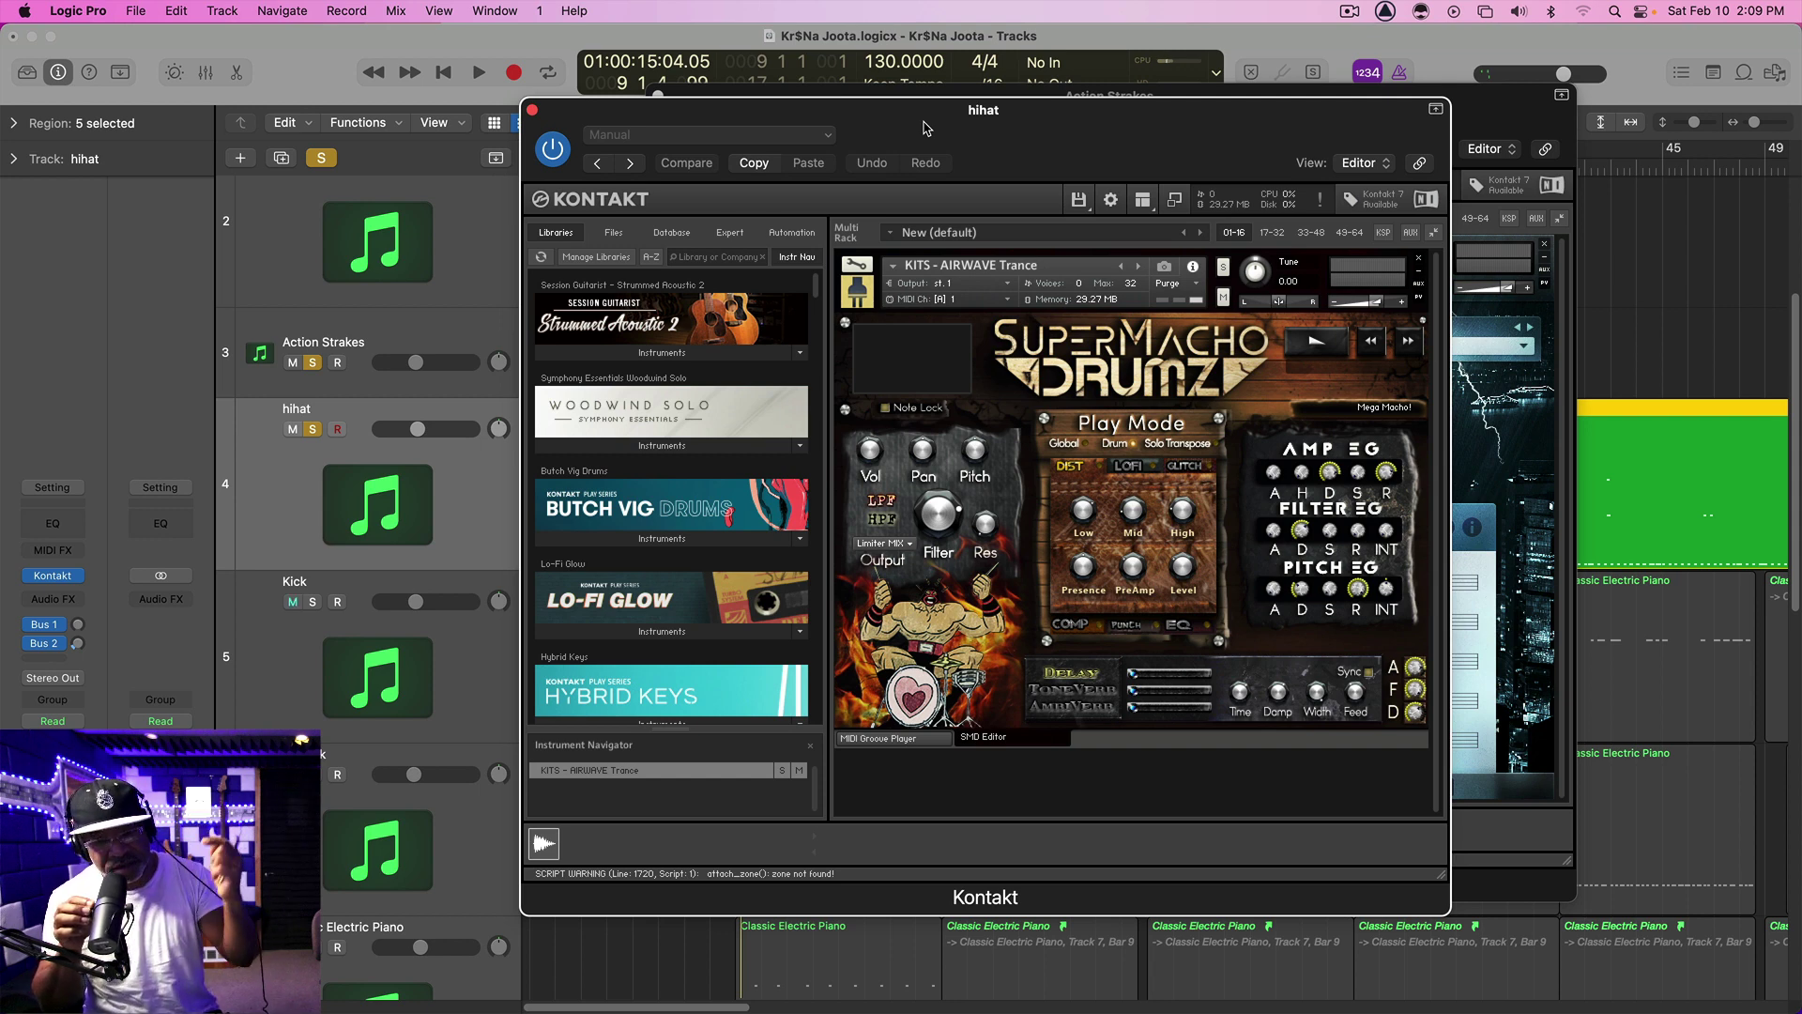
{"action": "key", "text": "Return"}
{"action": "key", "text": "space"}
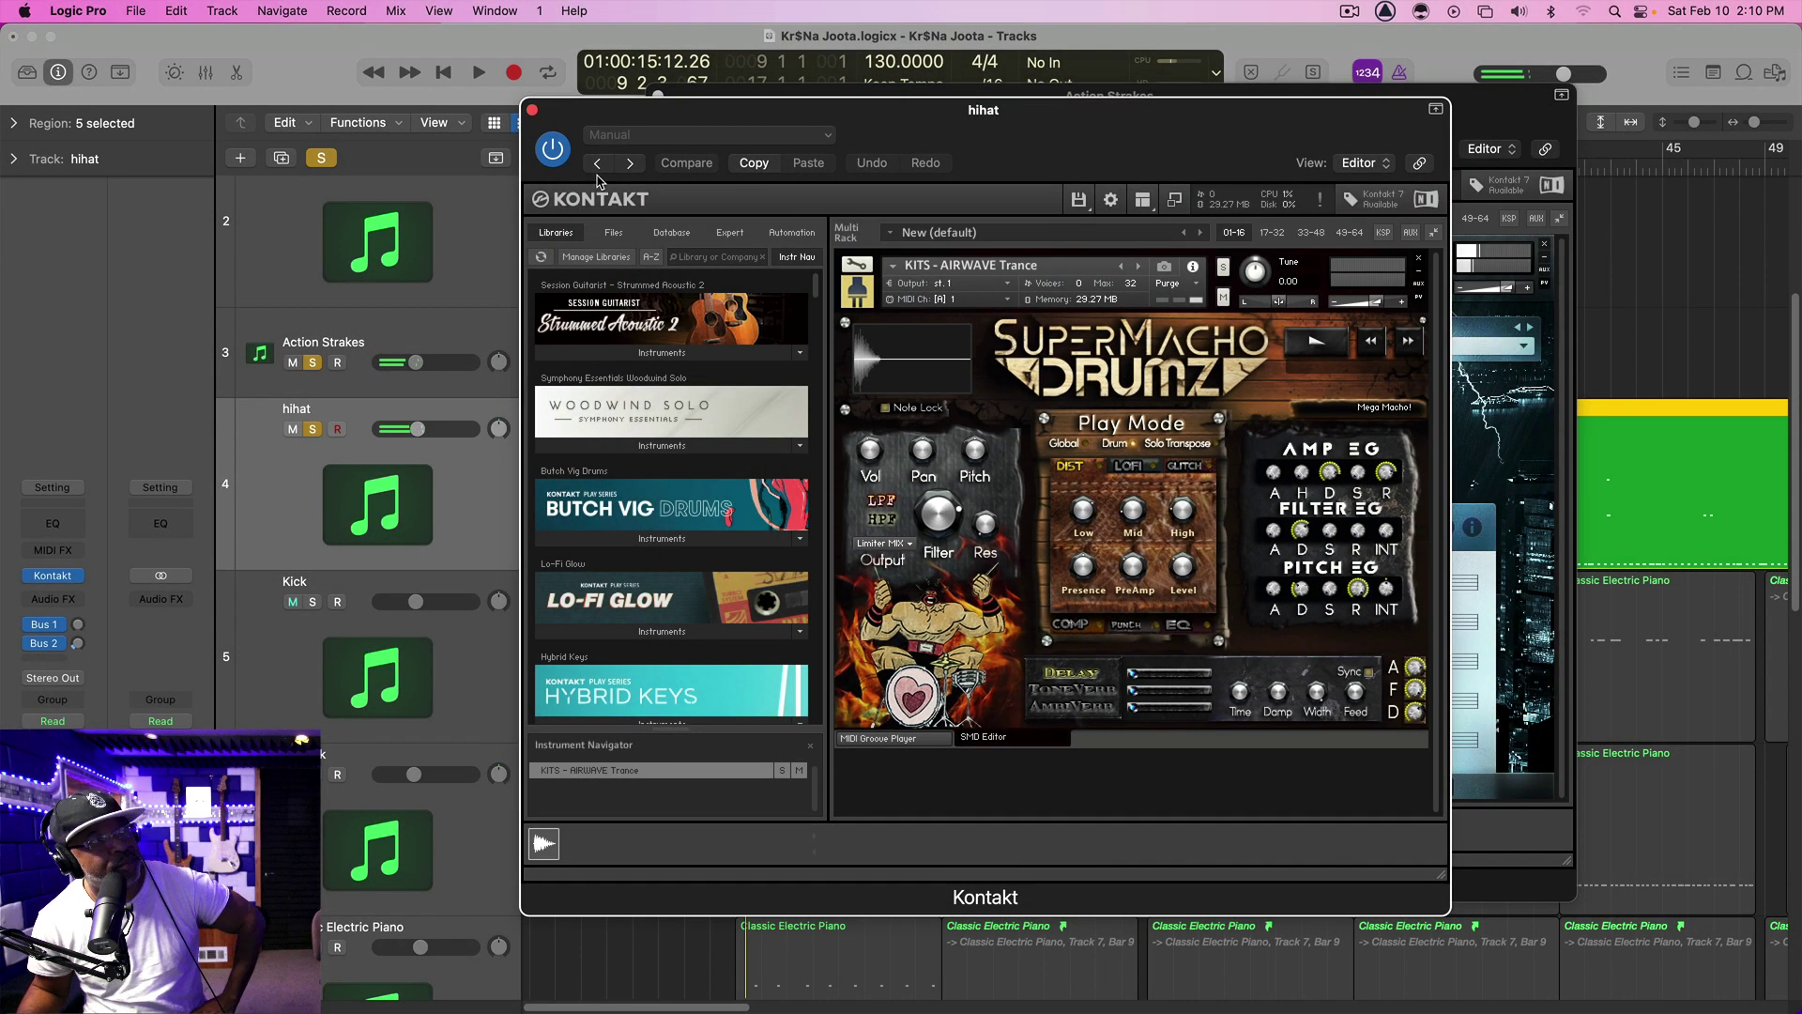
{"action": "left_click", "coordinate": [531, 112]}
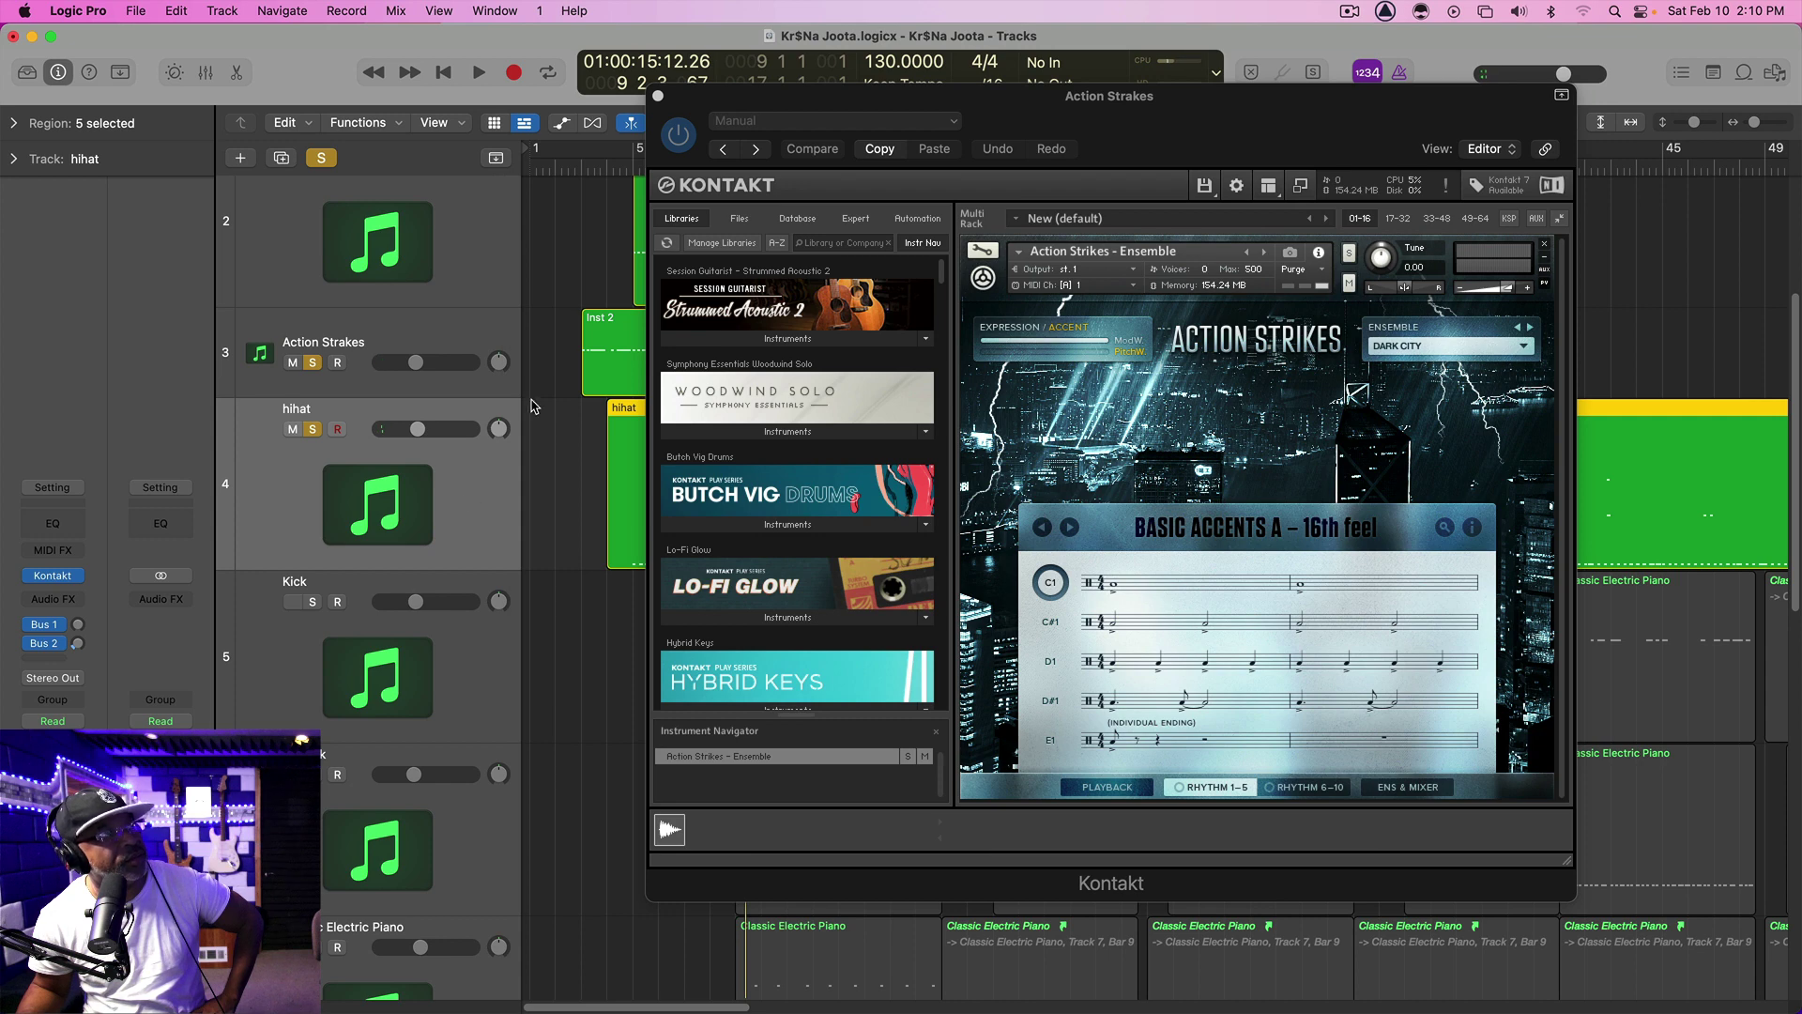
{"action": "left_click", "coordinate": [659, 95]}
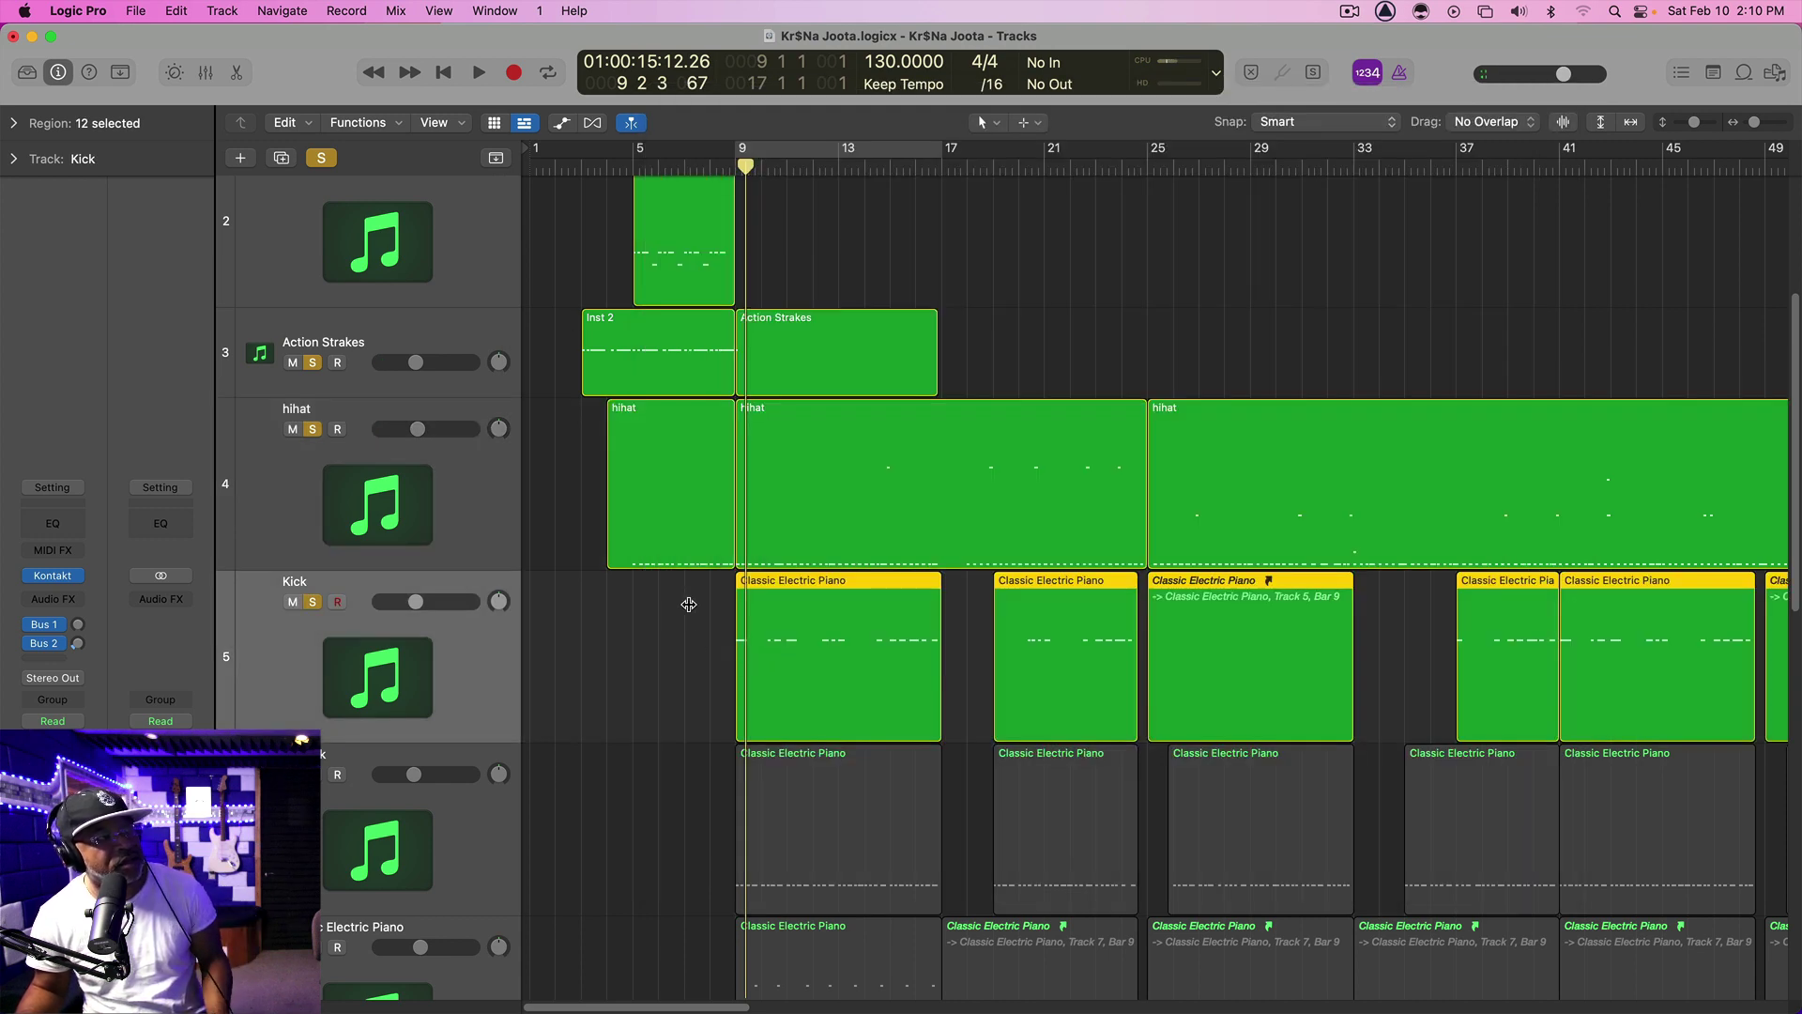
Play the song from the beginning with the Kick track soloed and its Kontakt instrument open
{"action": "key", "text": "Return"}
{"action": "key", "text": "space"}
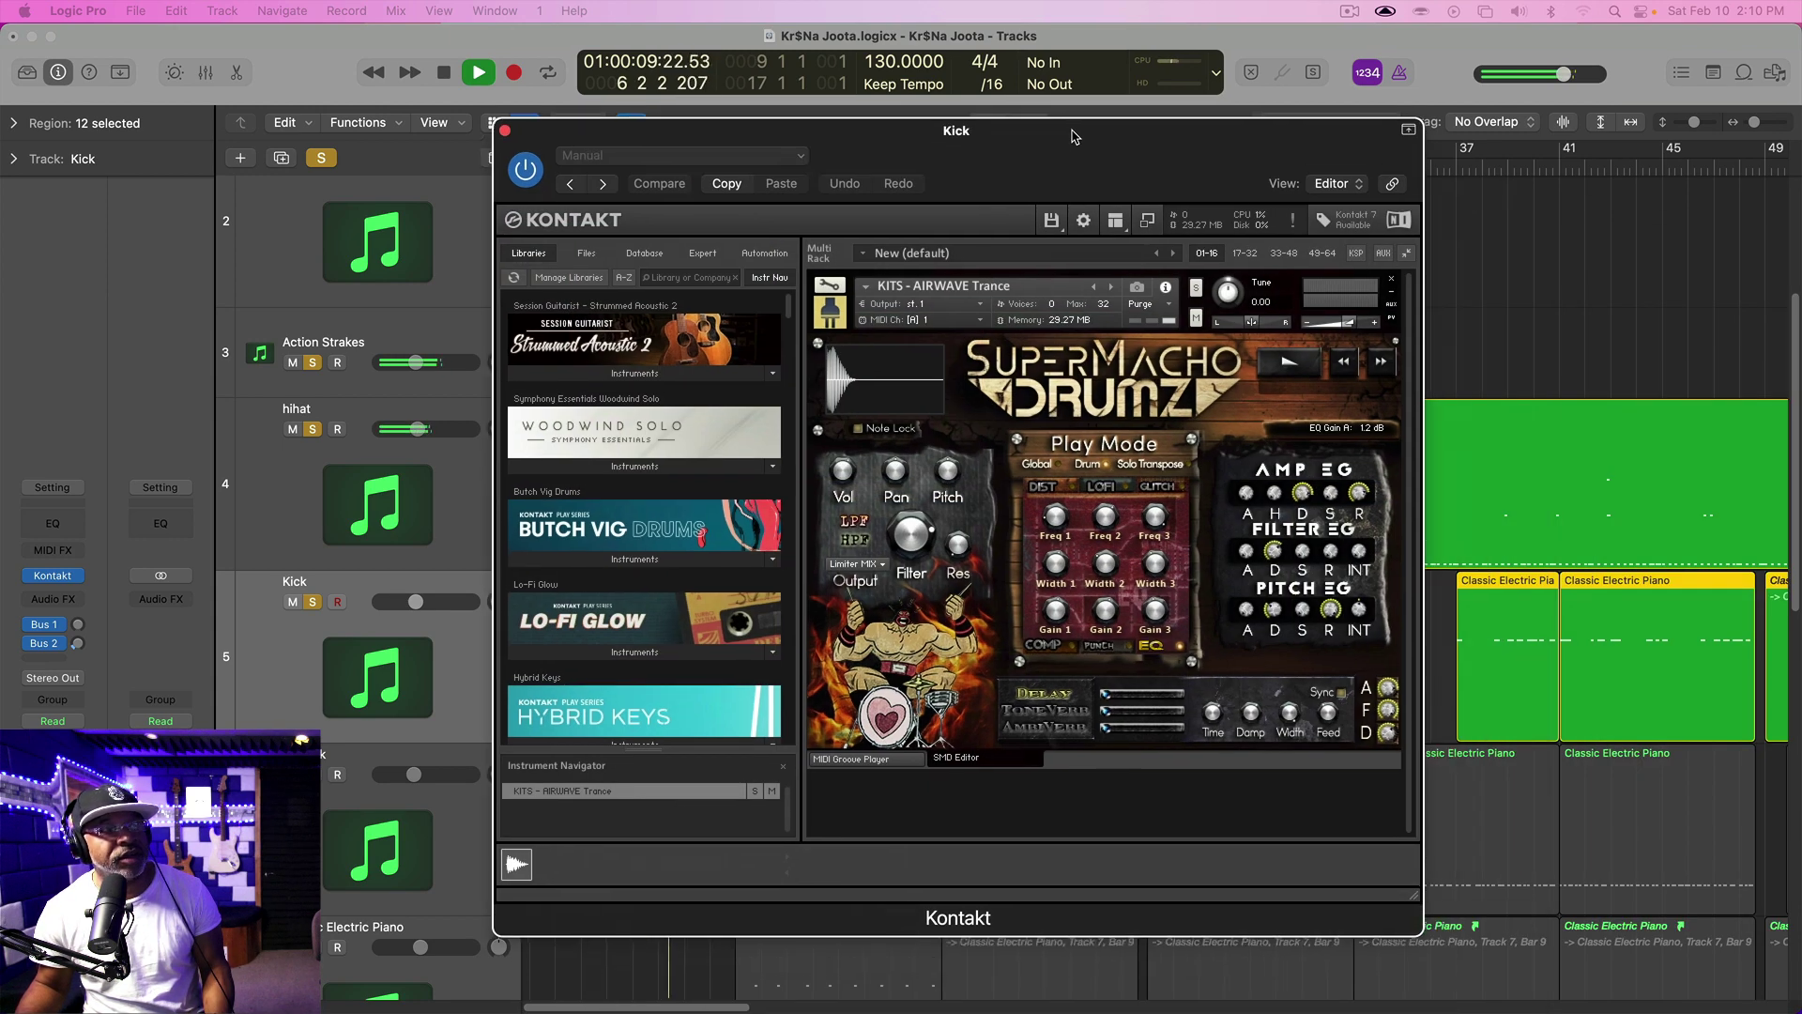
{"action": "left_click_drag", "start_coordinate": [1073, 136], "coordinate": [1131, 110]}
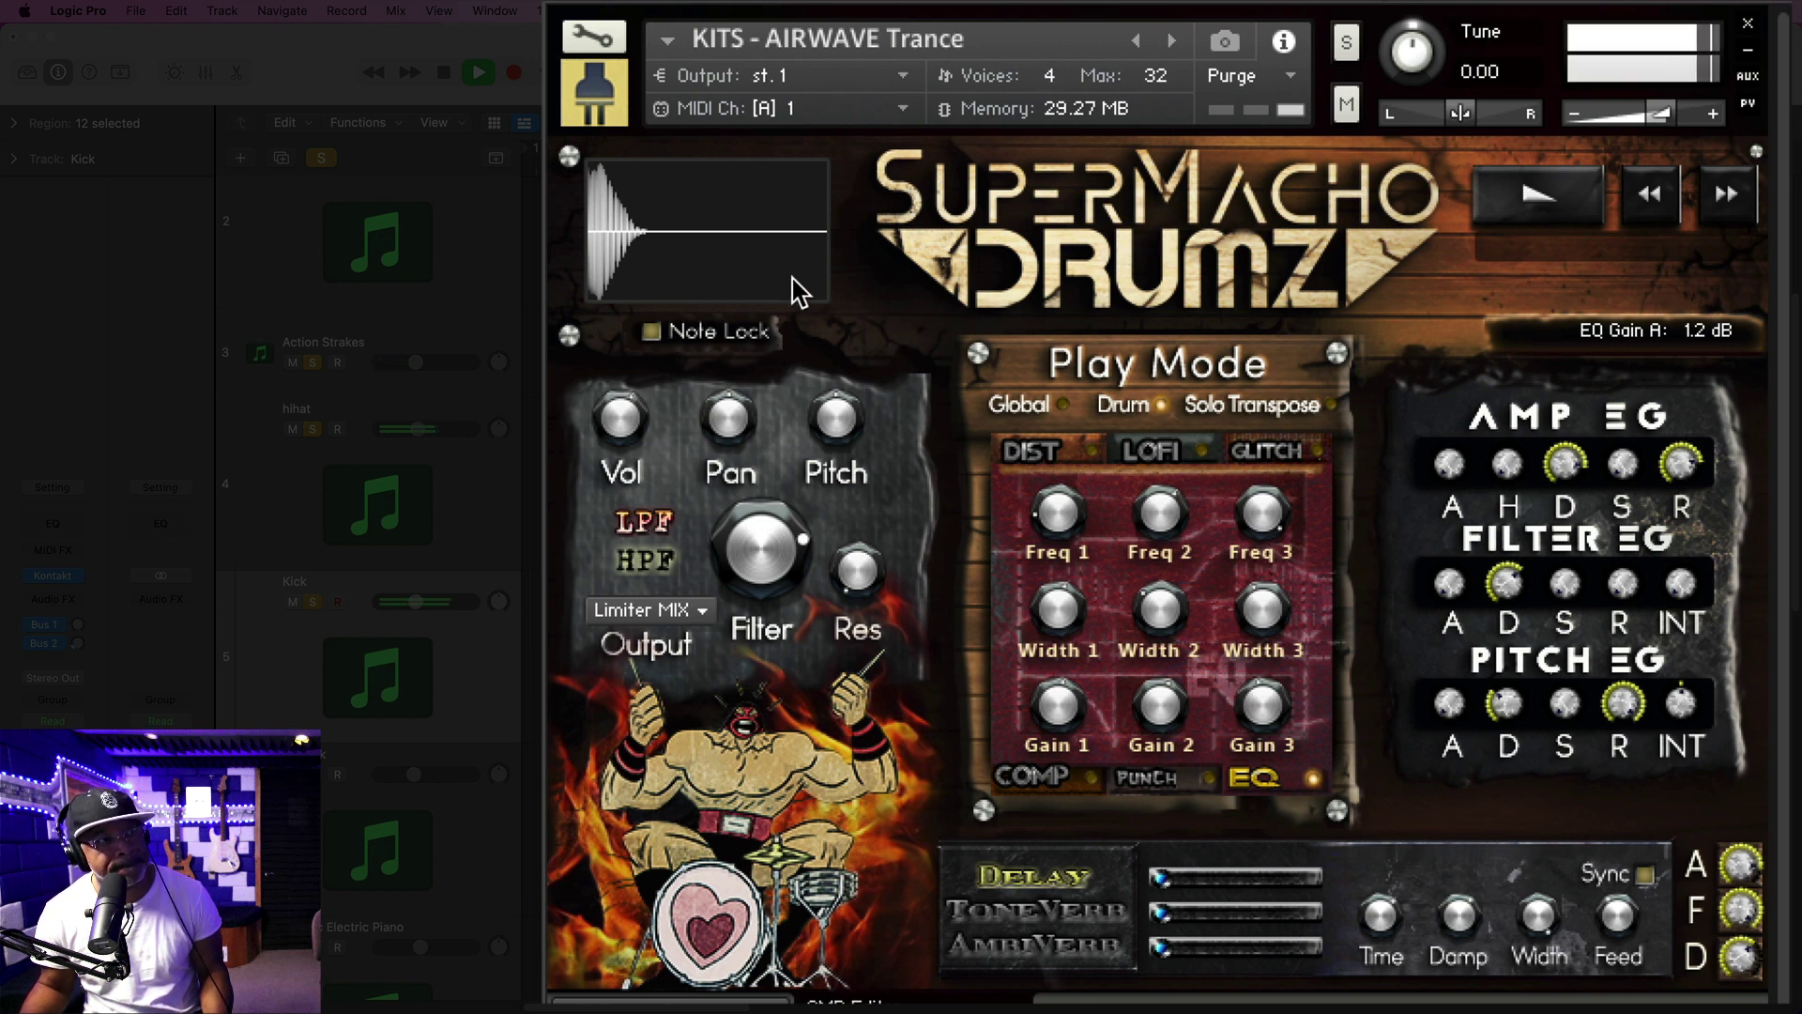
{"action": "key", "text": "space"}
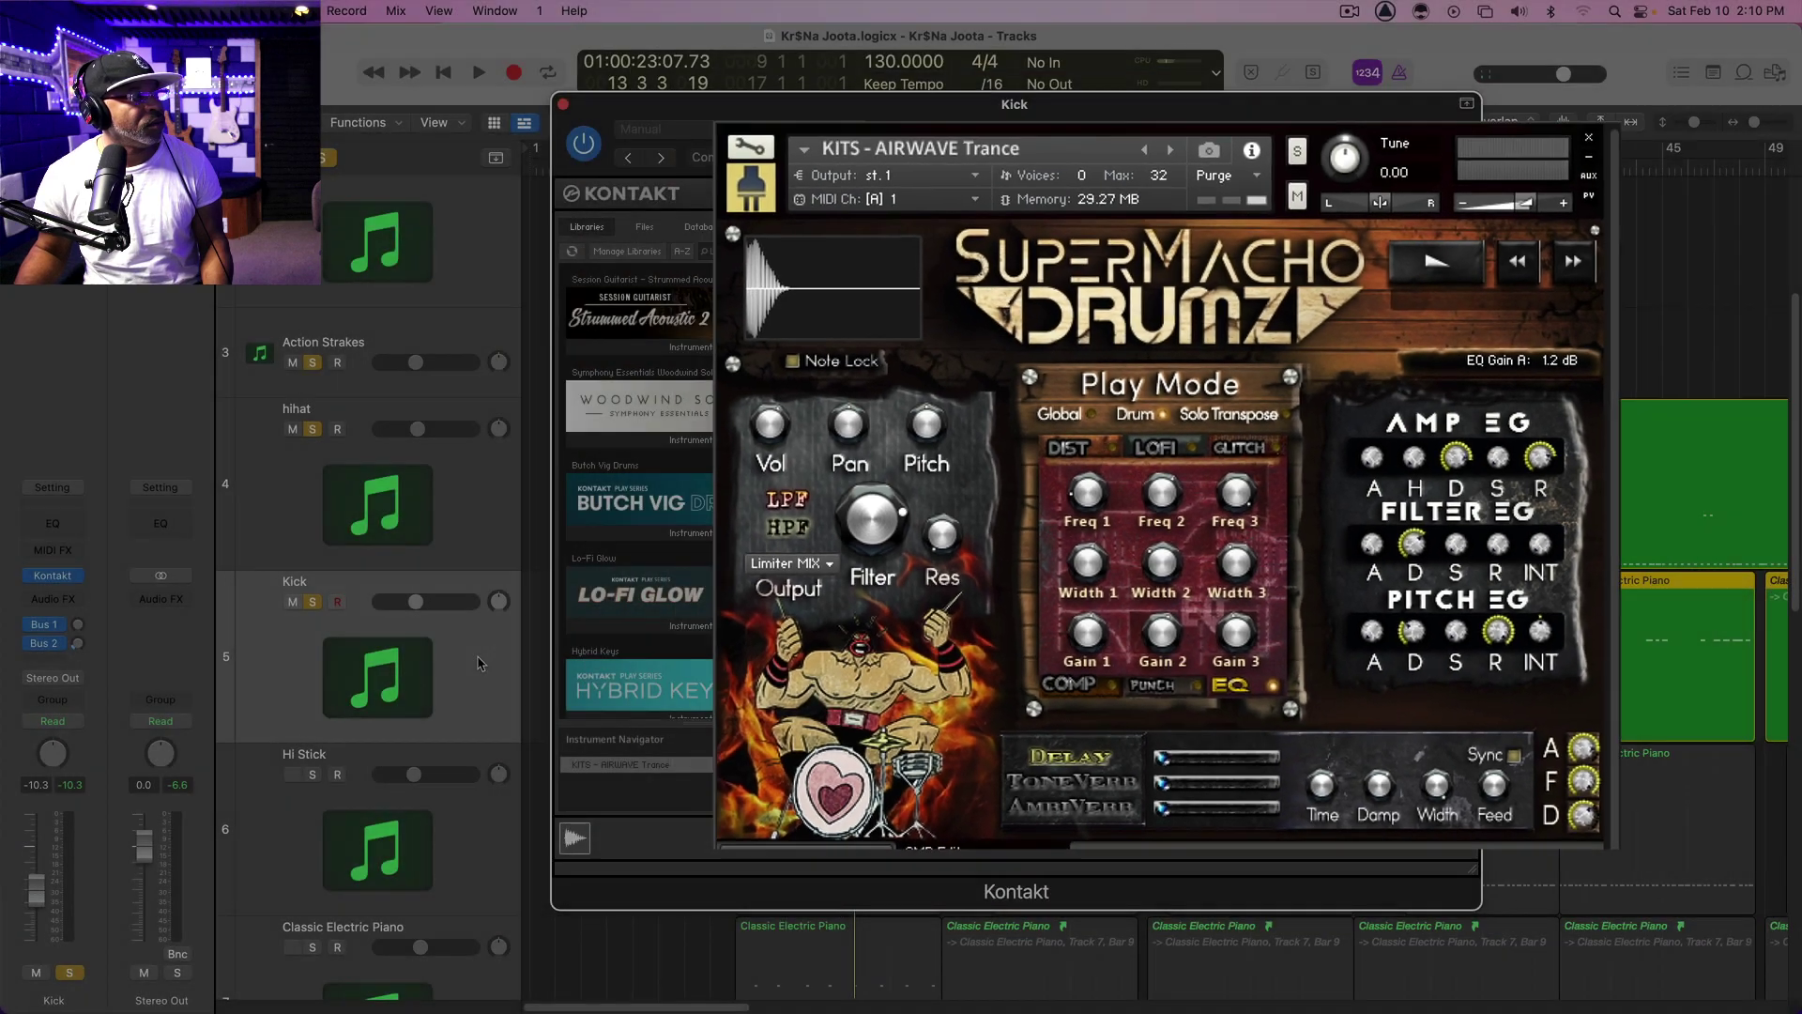
Close the Kick instrument and solo the Hi Stick track
{"action": "scroll", "coordinate": [478, 663], "scroll_direction": "down", "scroll_amount": 2}
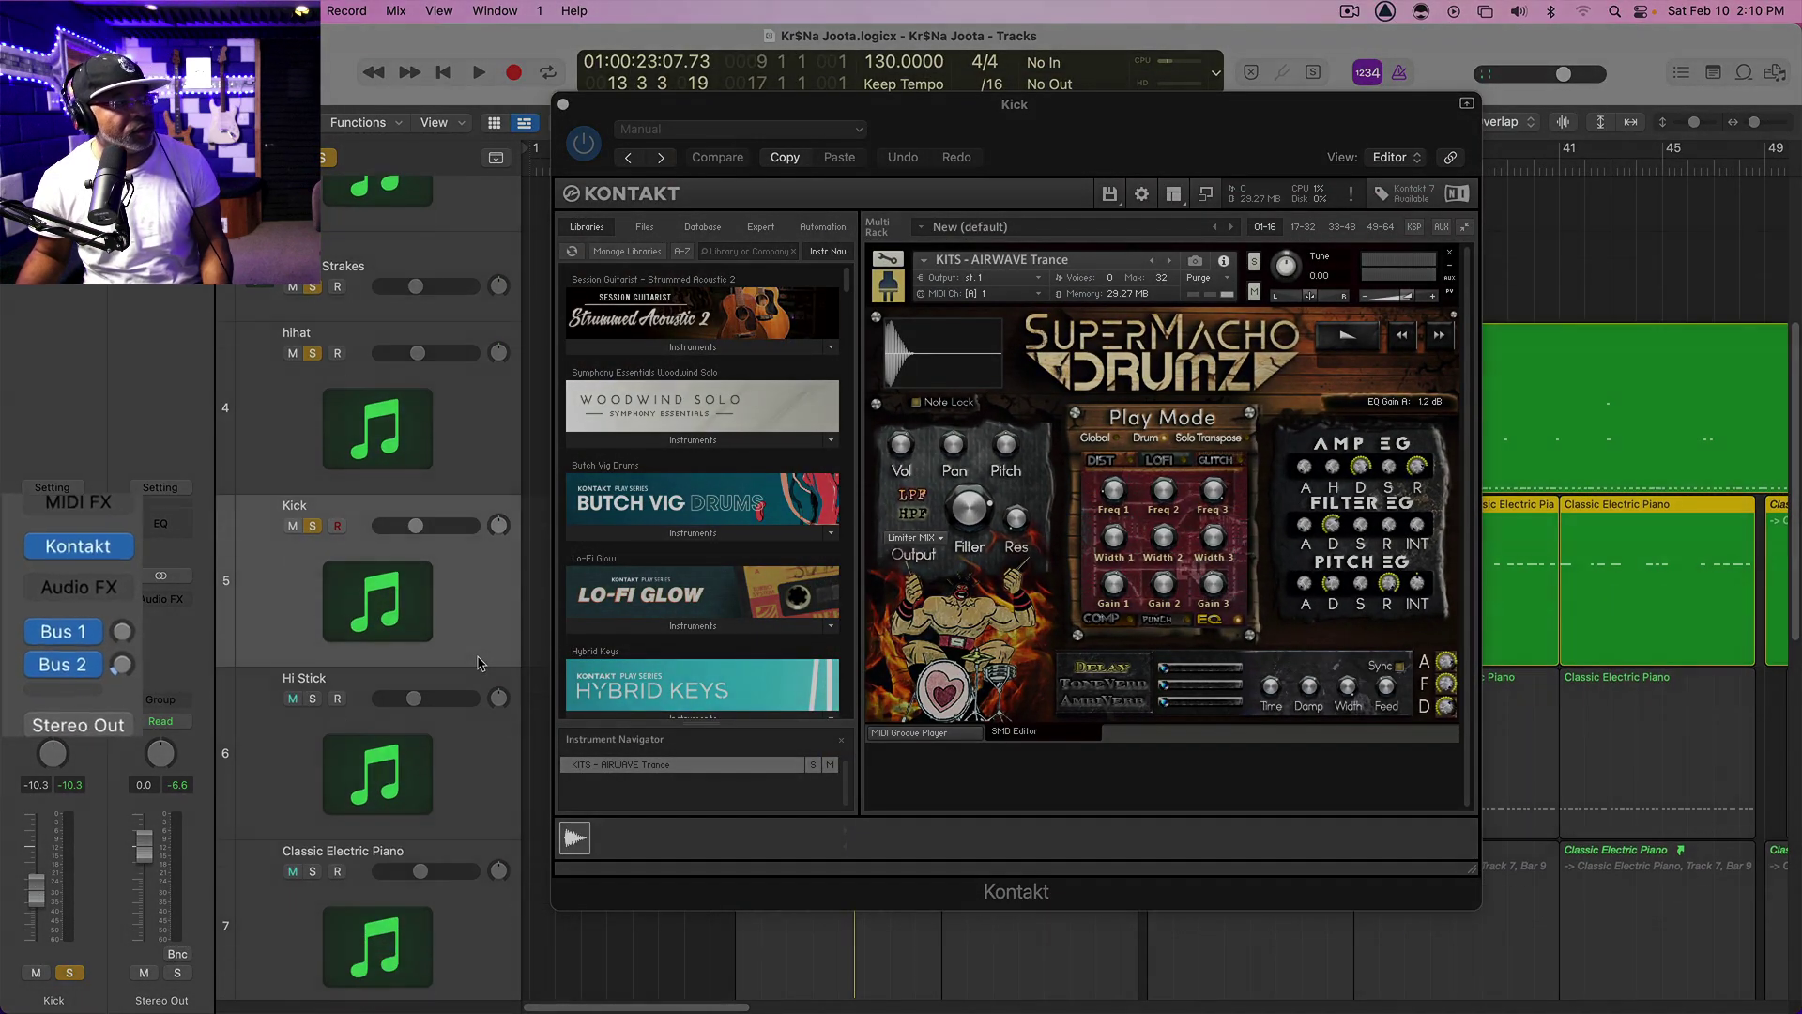
{"action": "scroll", "coordinate": [478, 663], "scroll_direction": "down", "scroll_amount": 4}
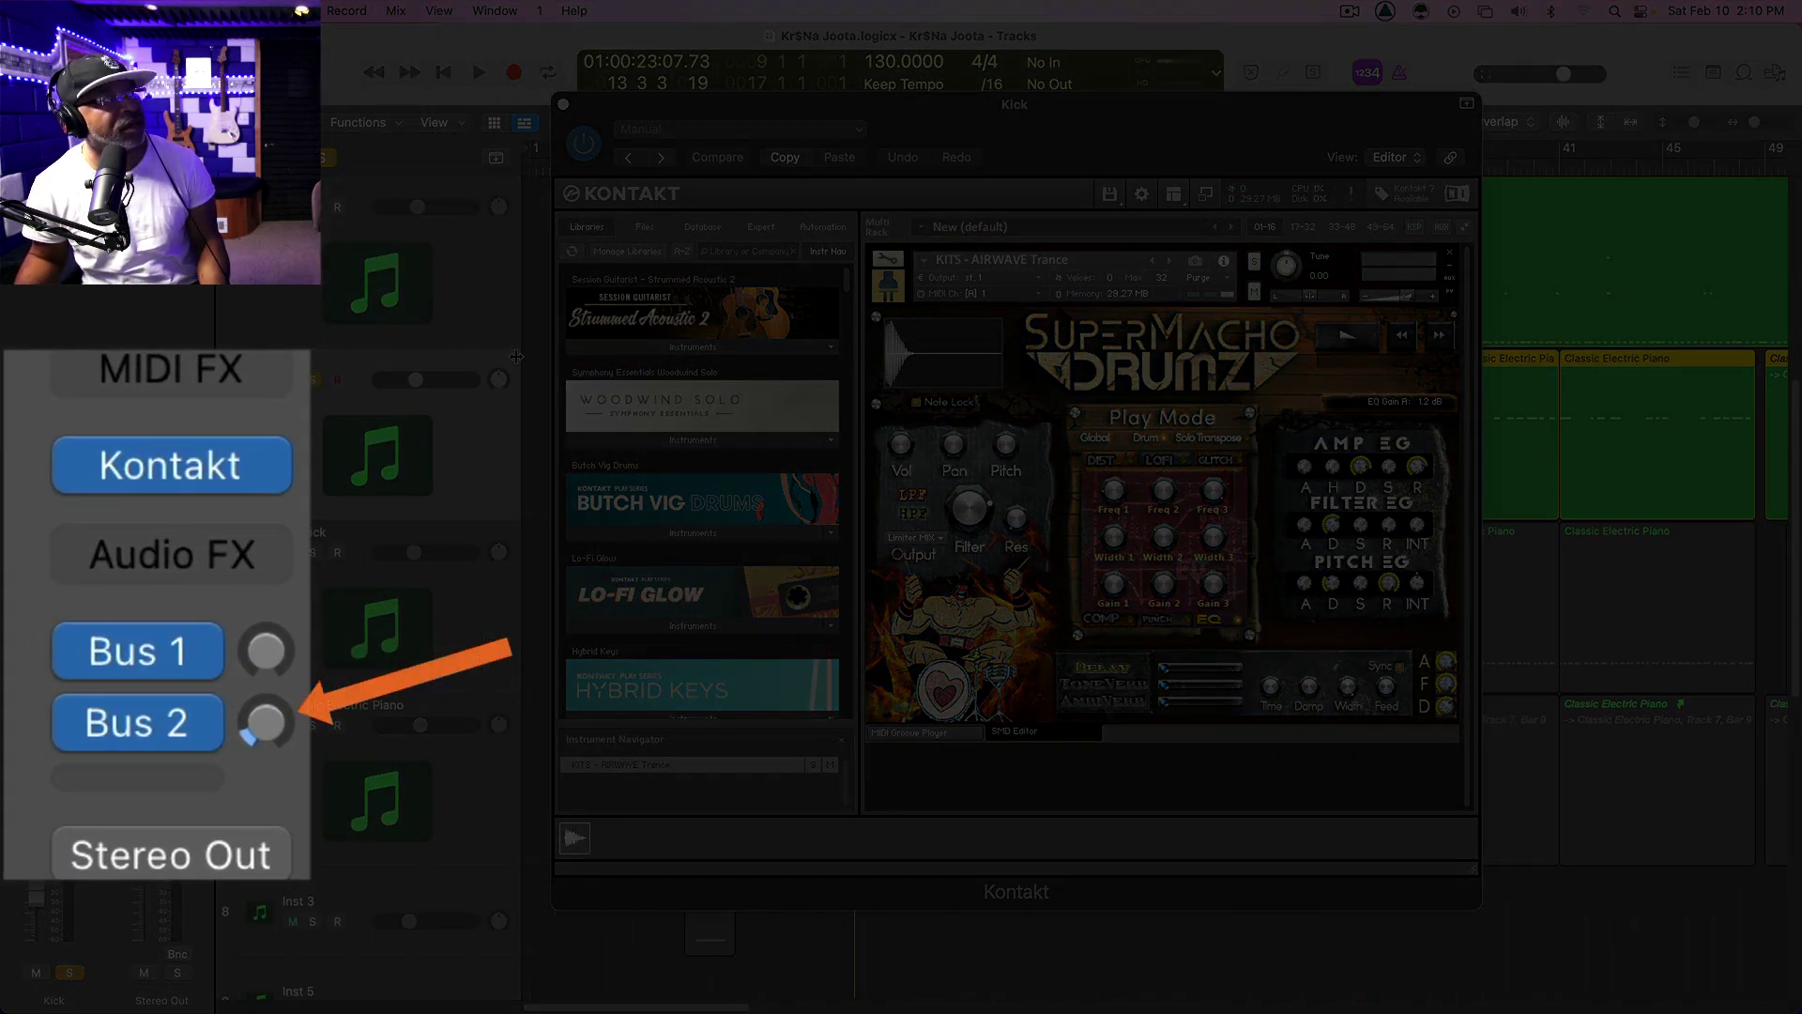
{"action": "left_click", "coordinate": [564, 104]}
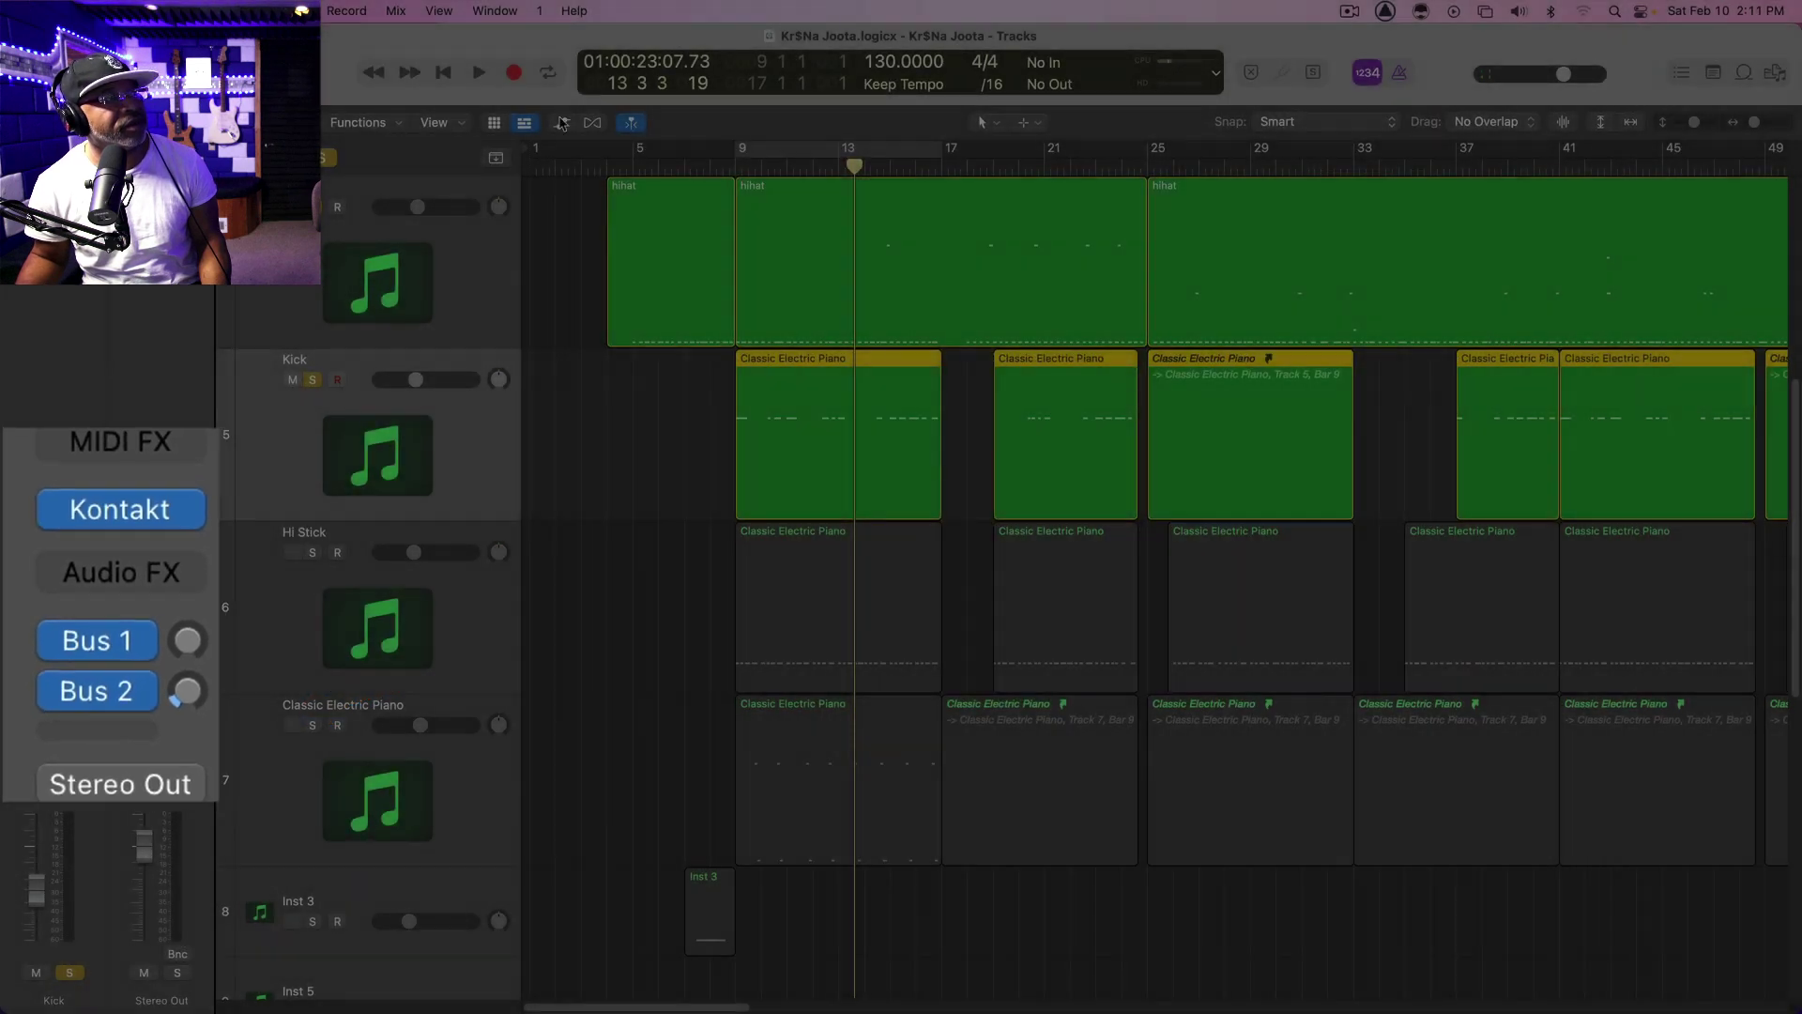
{"action": "left_click", "coordinate": [468, 625]}
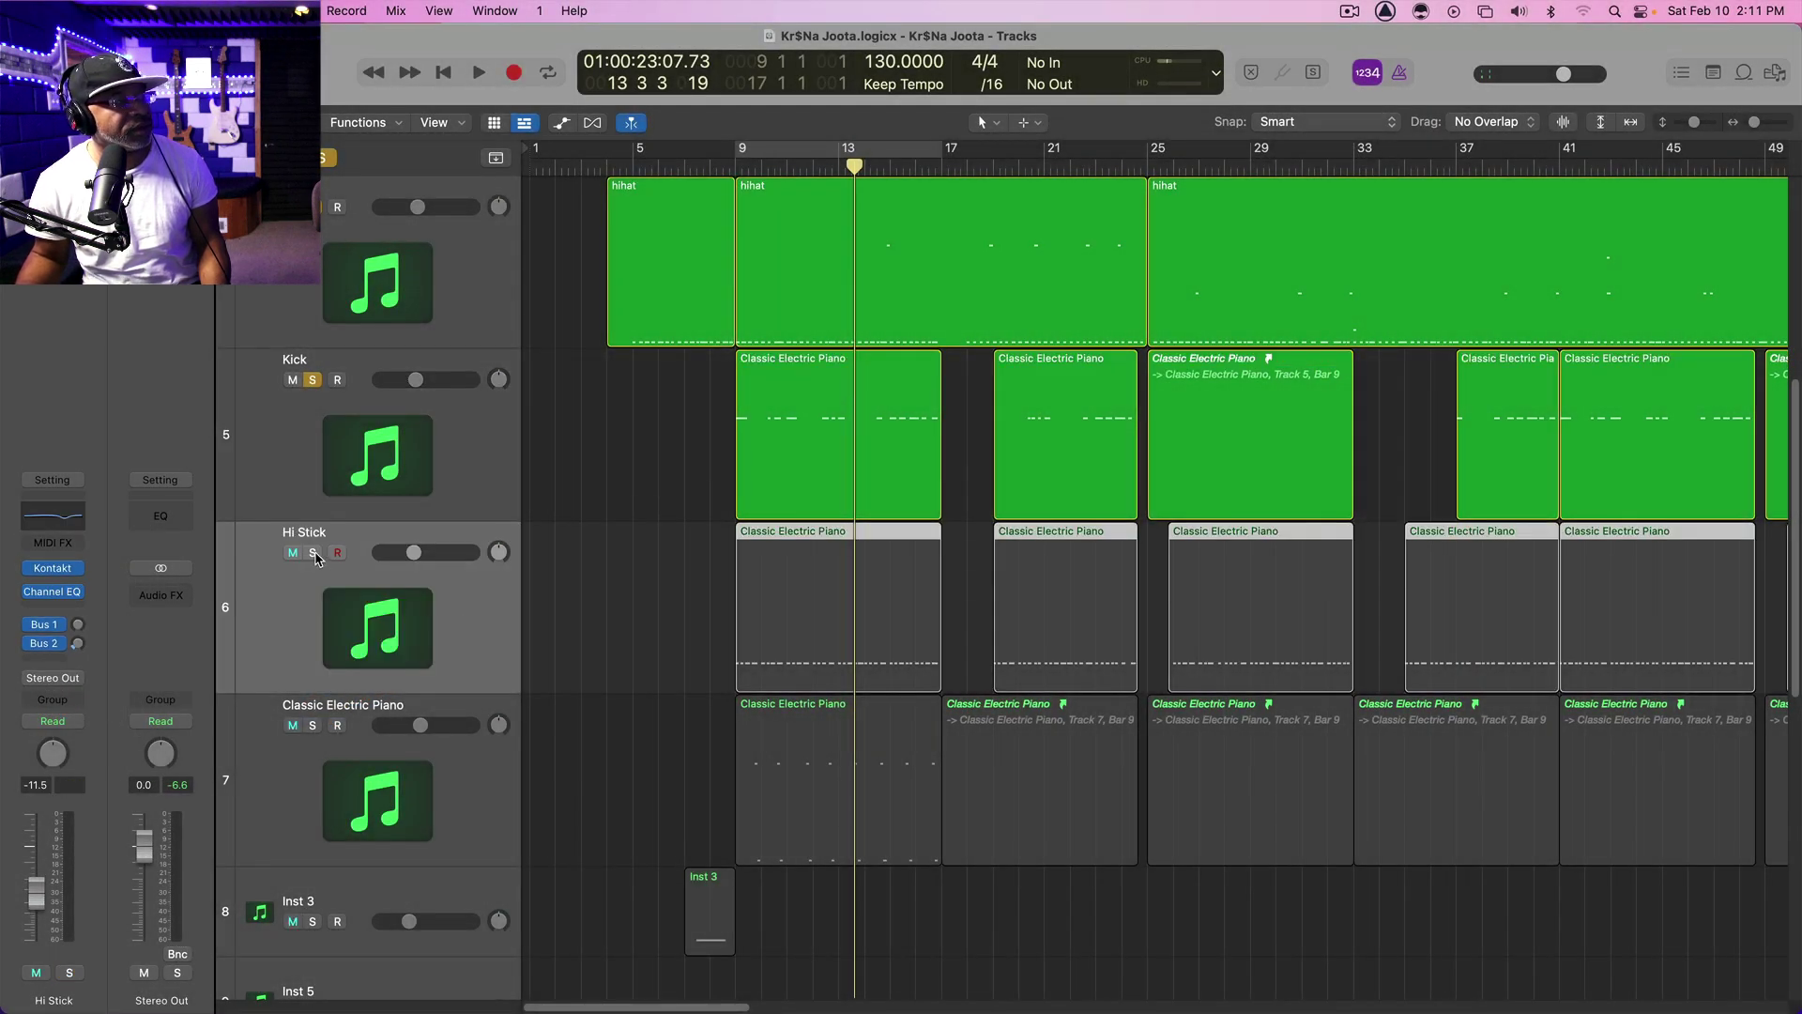
{"action": "left_click", "coordinate": [314, 553]}
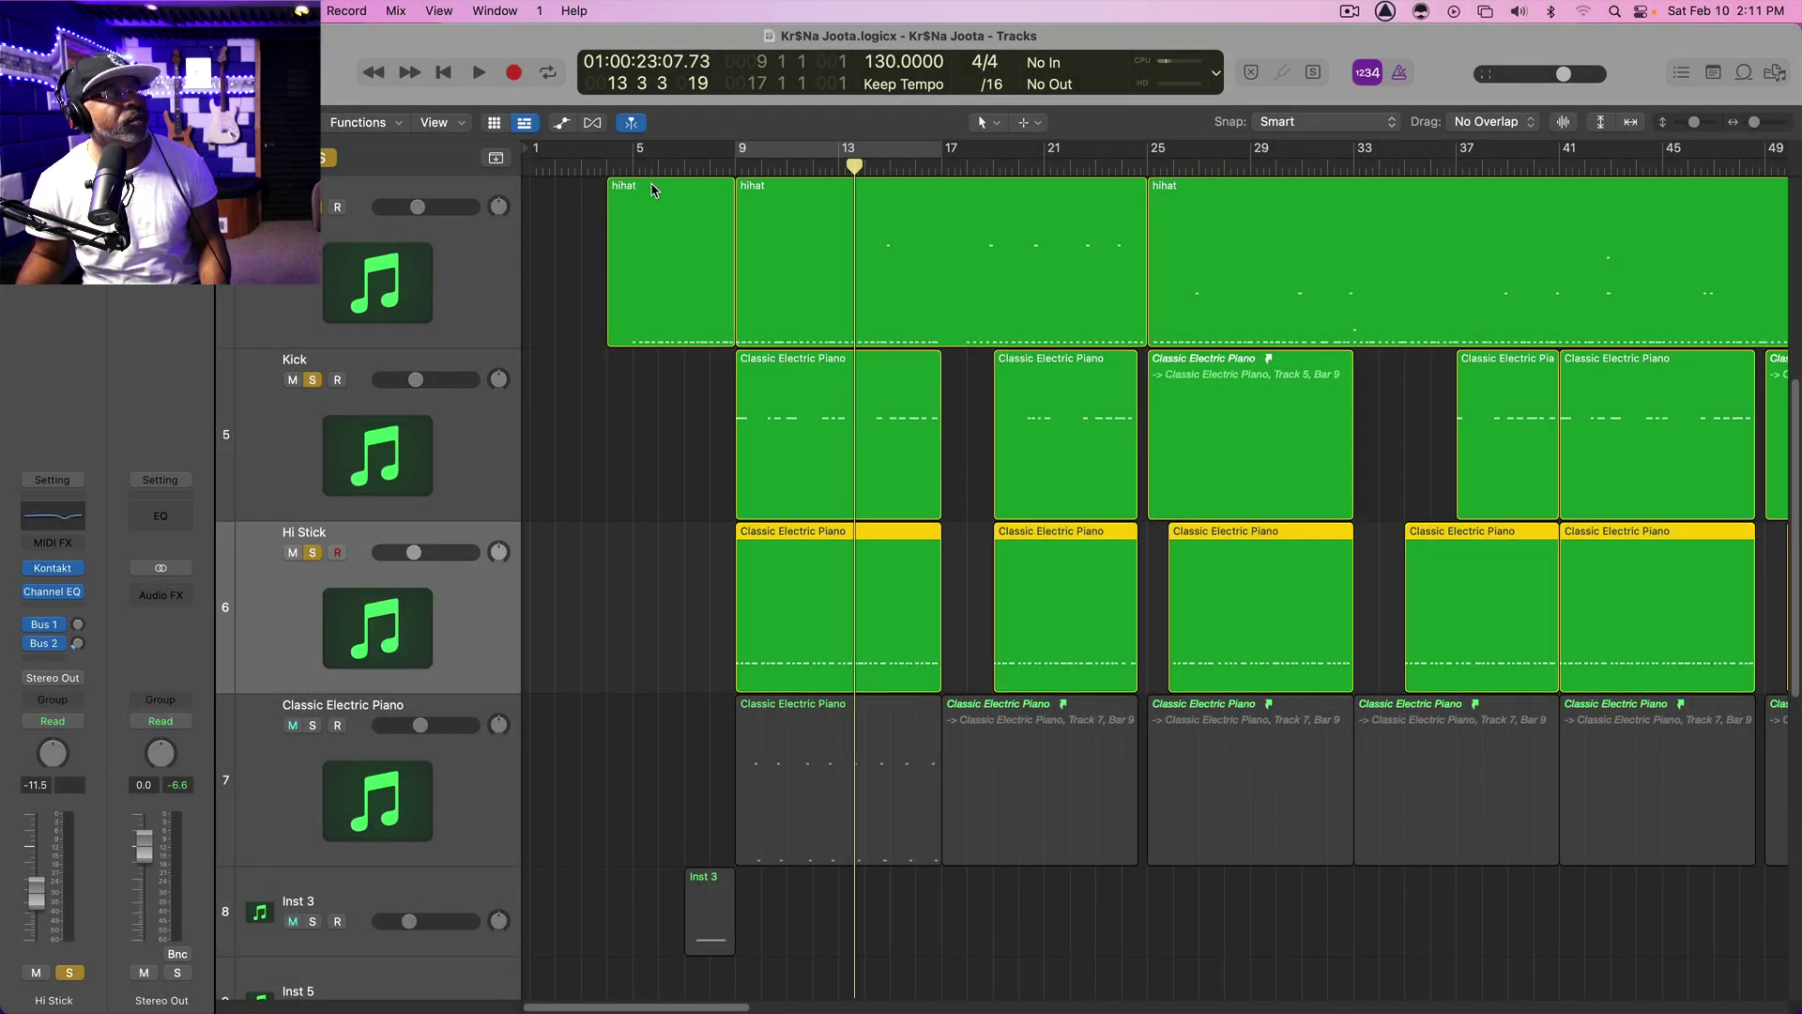
Play the Hi Stick part from just before bar 9 with its Kontakt instrument in view
{"action": "left_click", "coordinate": [718, 172]}
{"action": "key", "text": "v"}
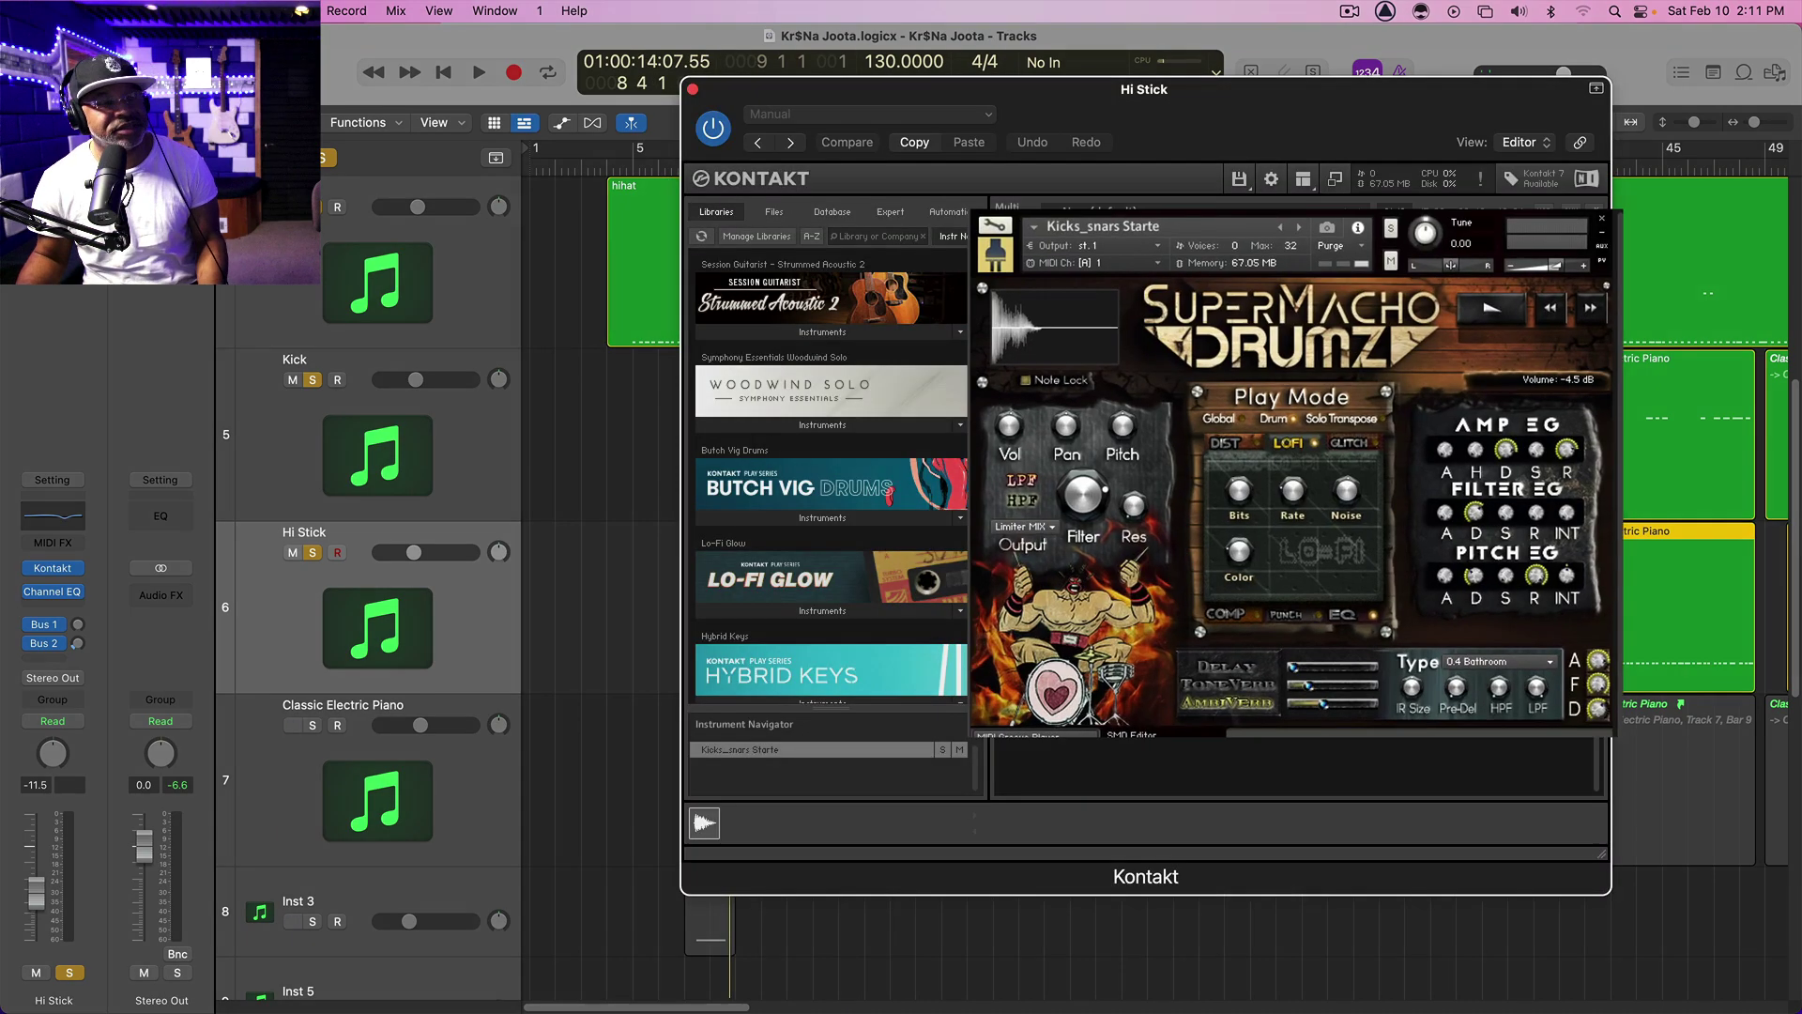
{"action": "key", "text": "space"}
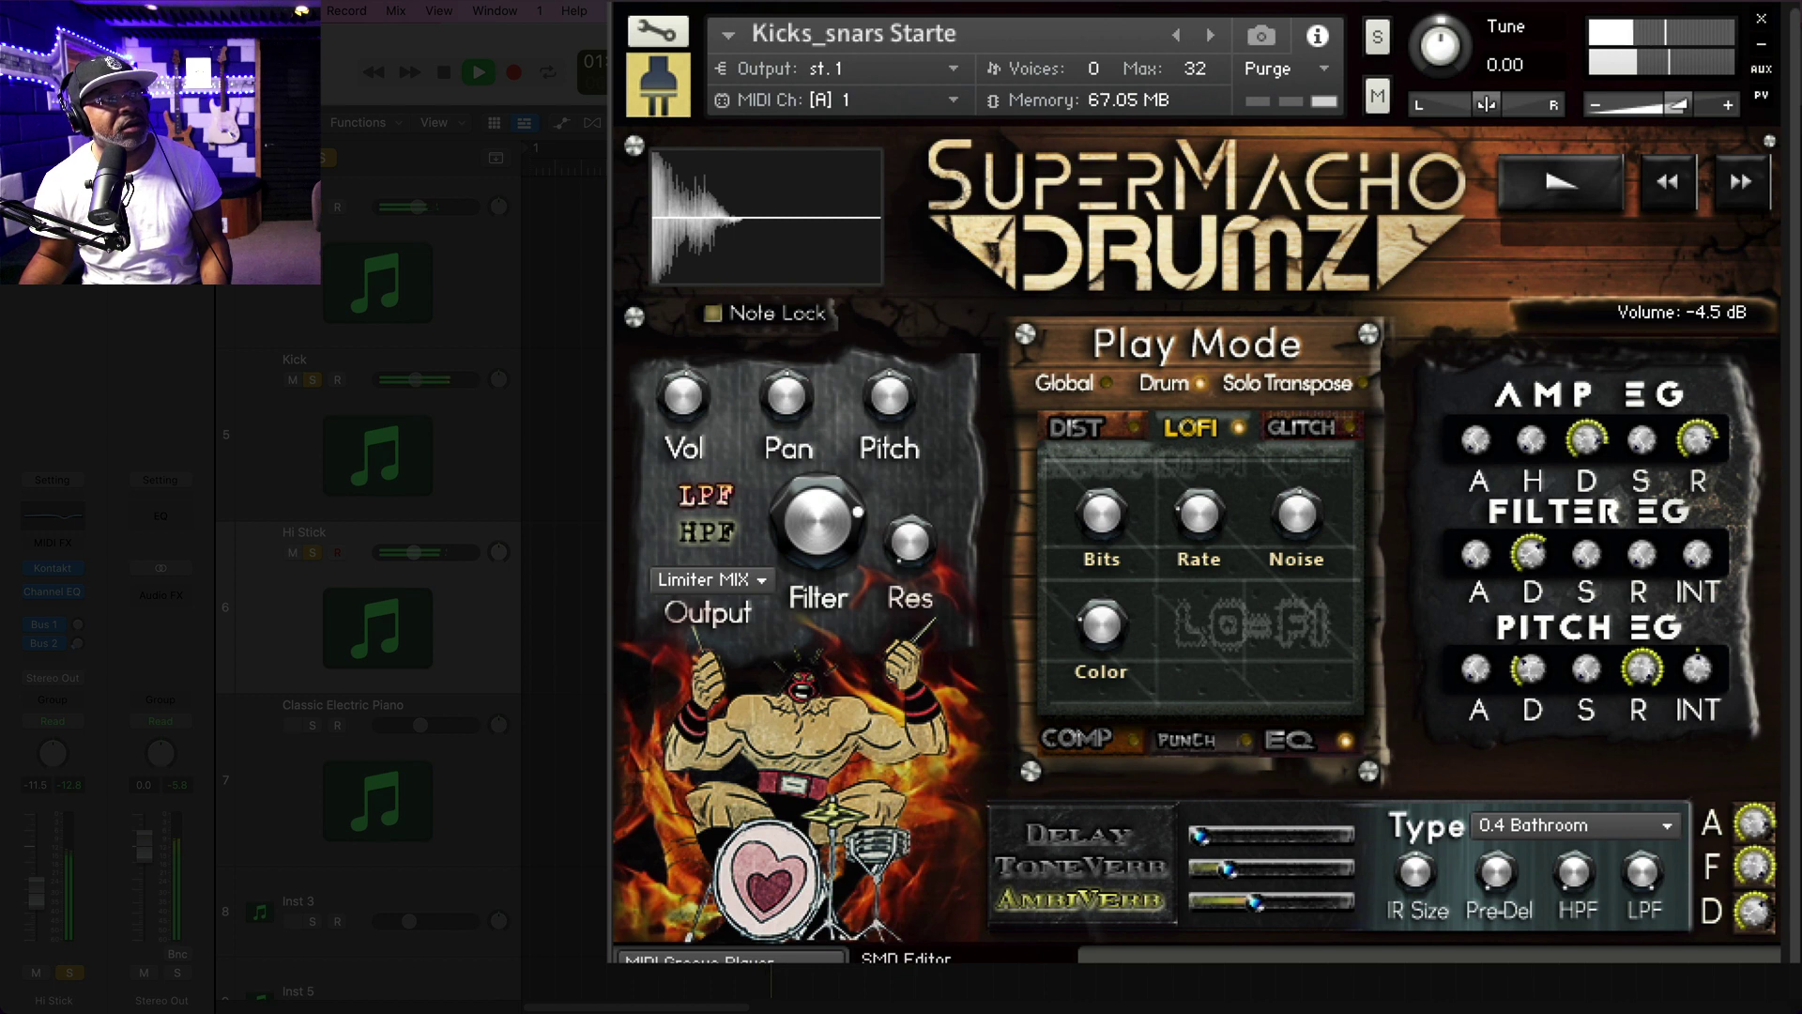
{"action": "key", "text": "space"}
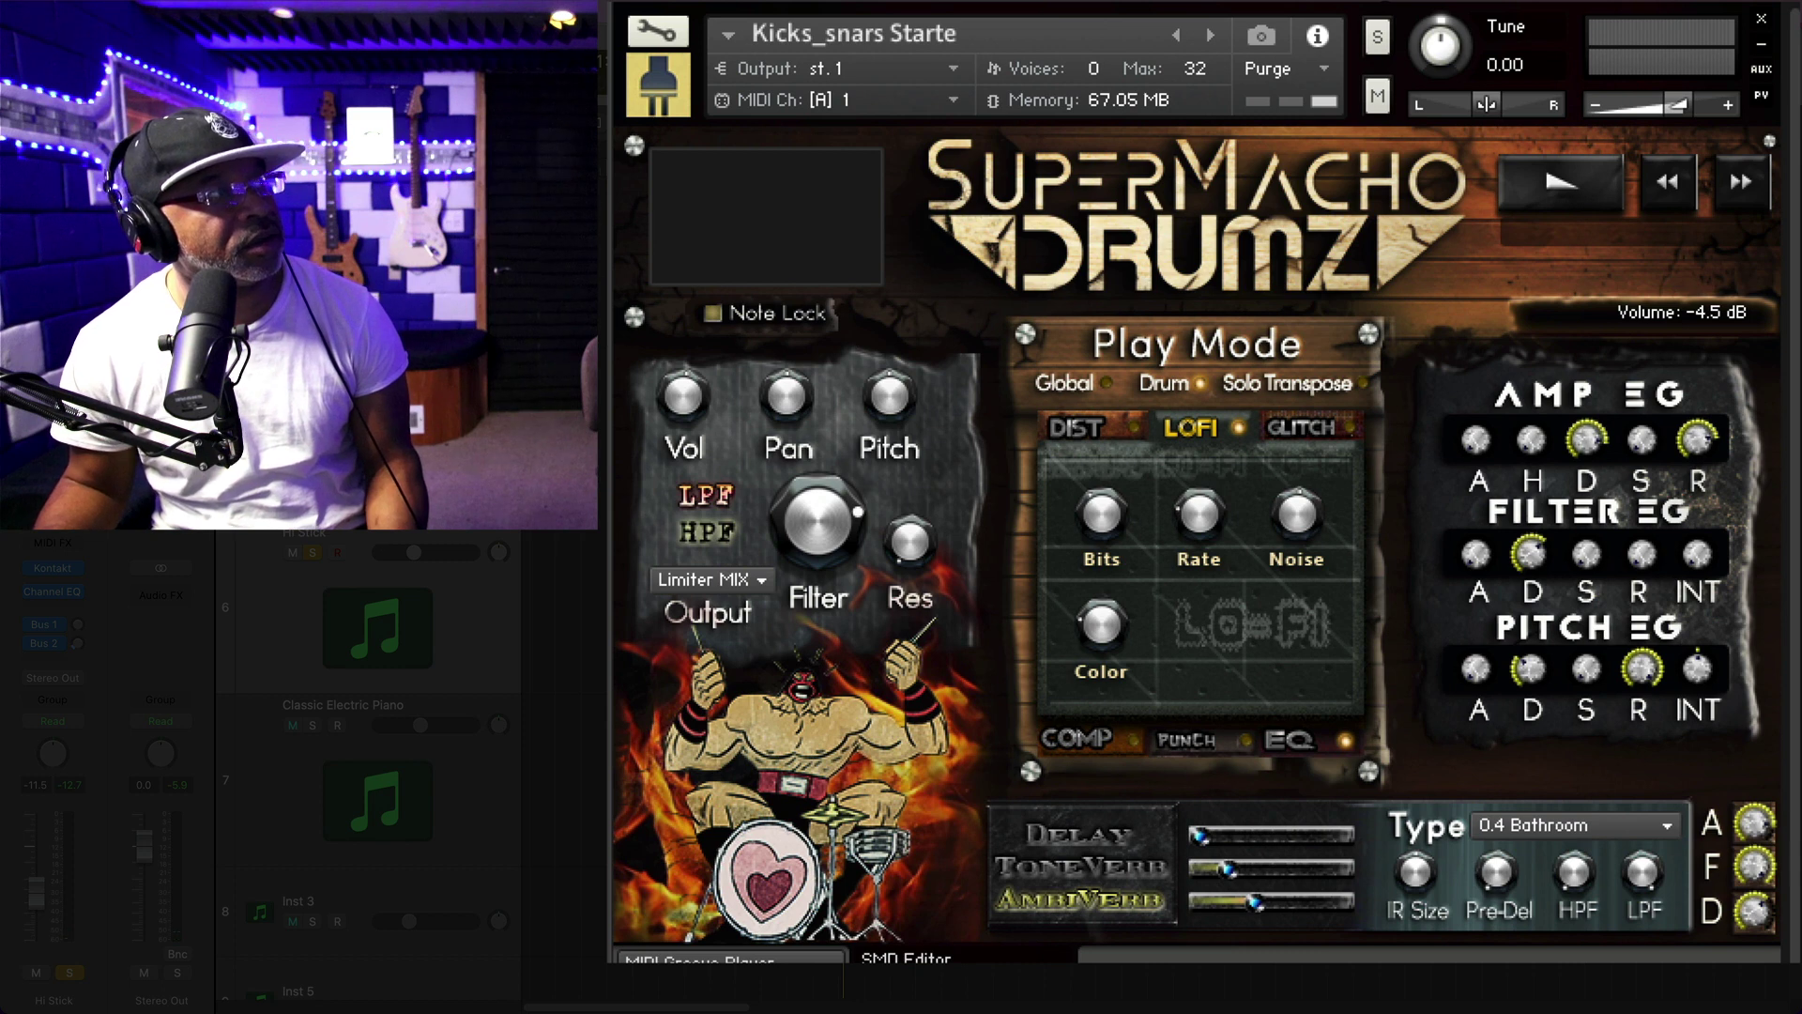
Lower the AmbiVerb and ToneVerb levels of the Hi Stick instrument to minimum, and raise both again with ToneVerb at -27.4 dB
{"action": "scroll", "coordinate": [376, 751], "scroll_direction": "up", "scroll_amount": 3}
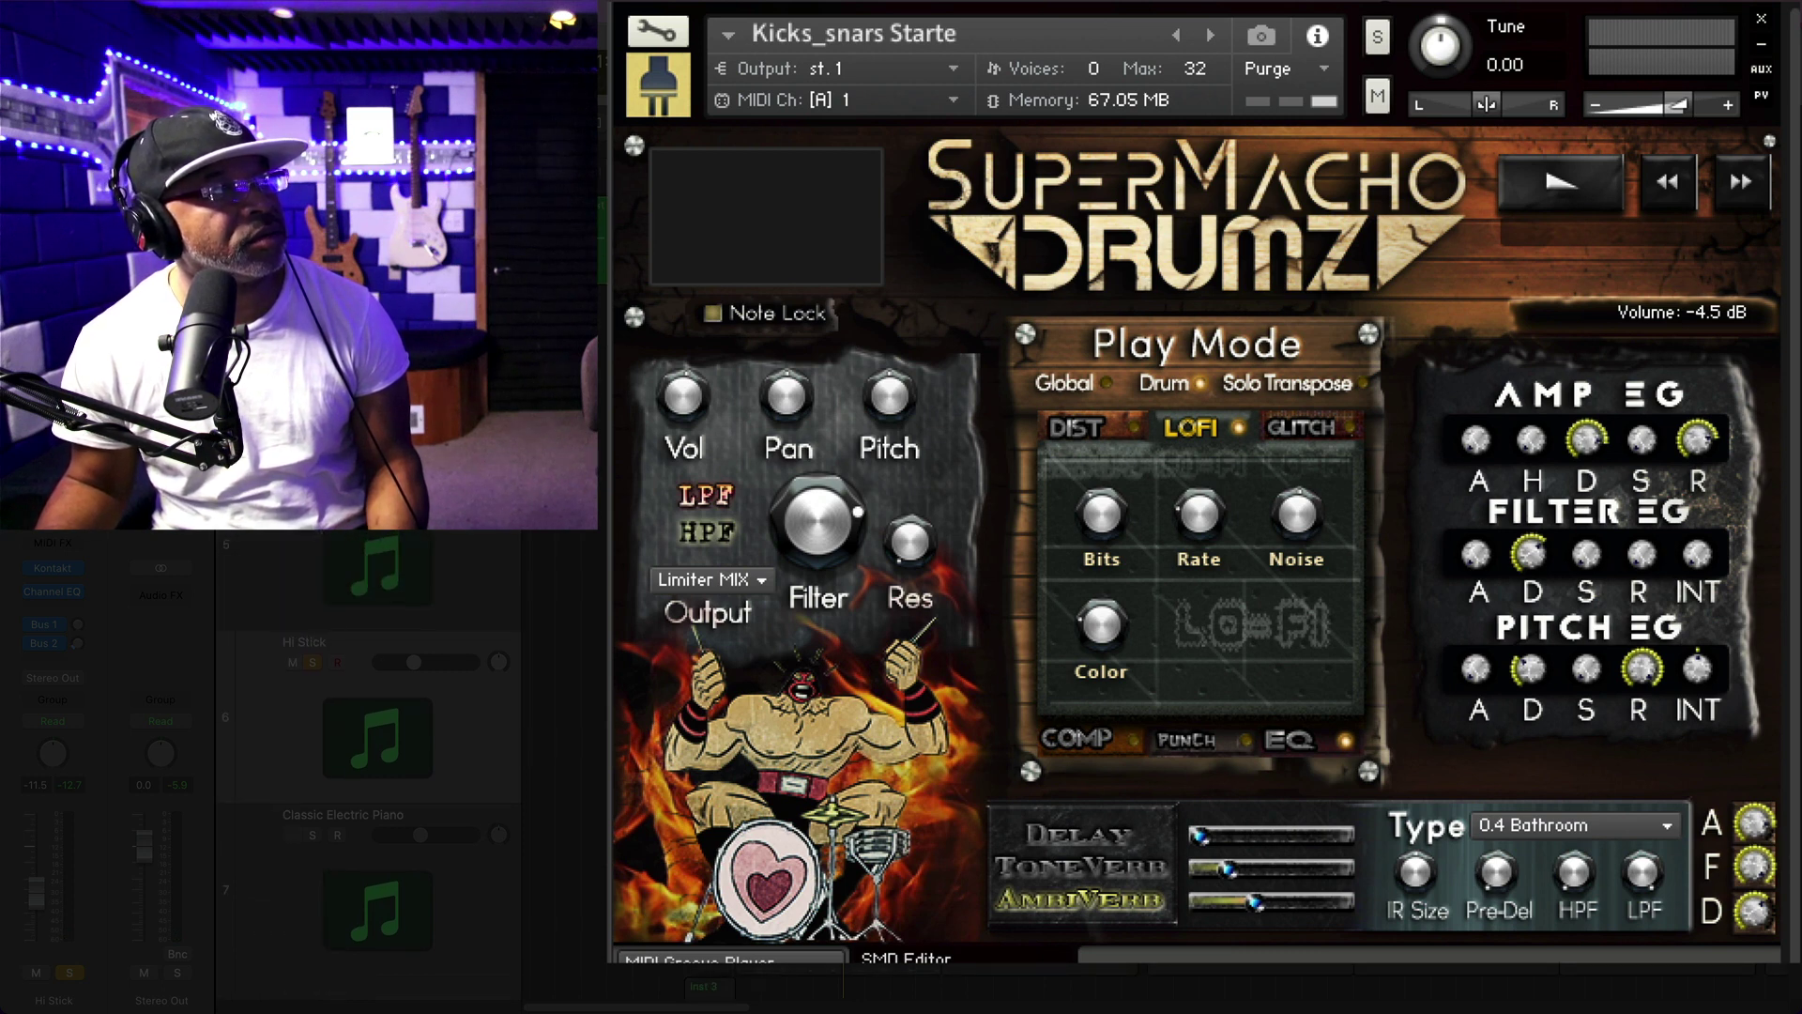
{"action": "scroll", "coordinate": [376, 751], "scroll_direction": "down", "scroll_amount": 5}
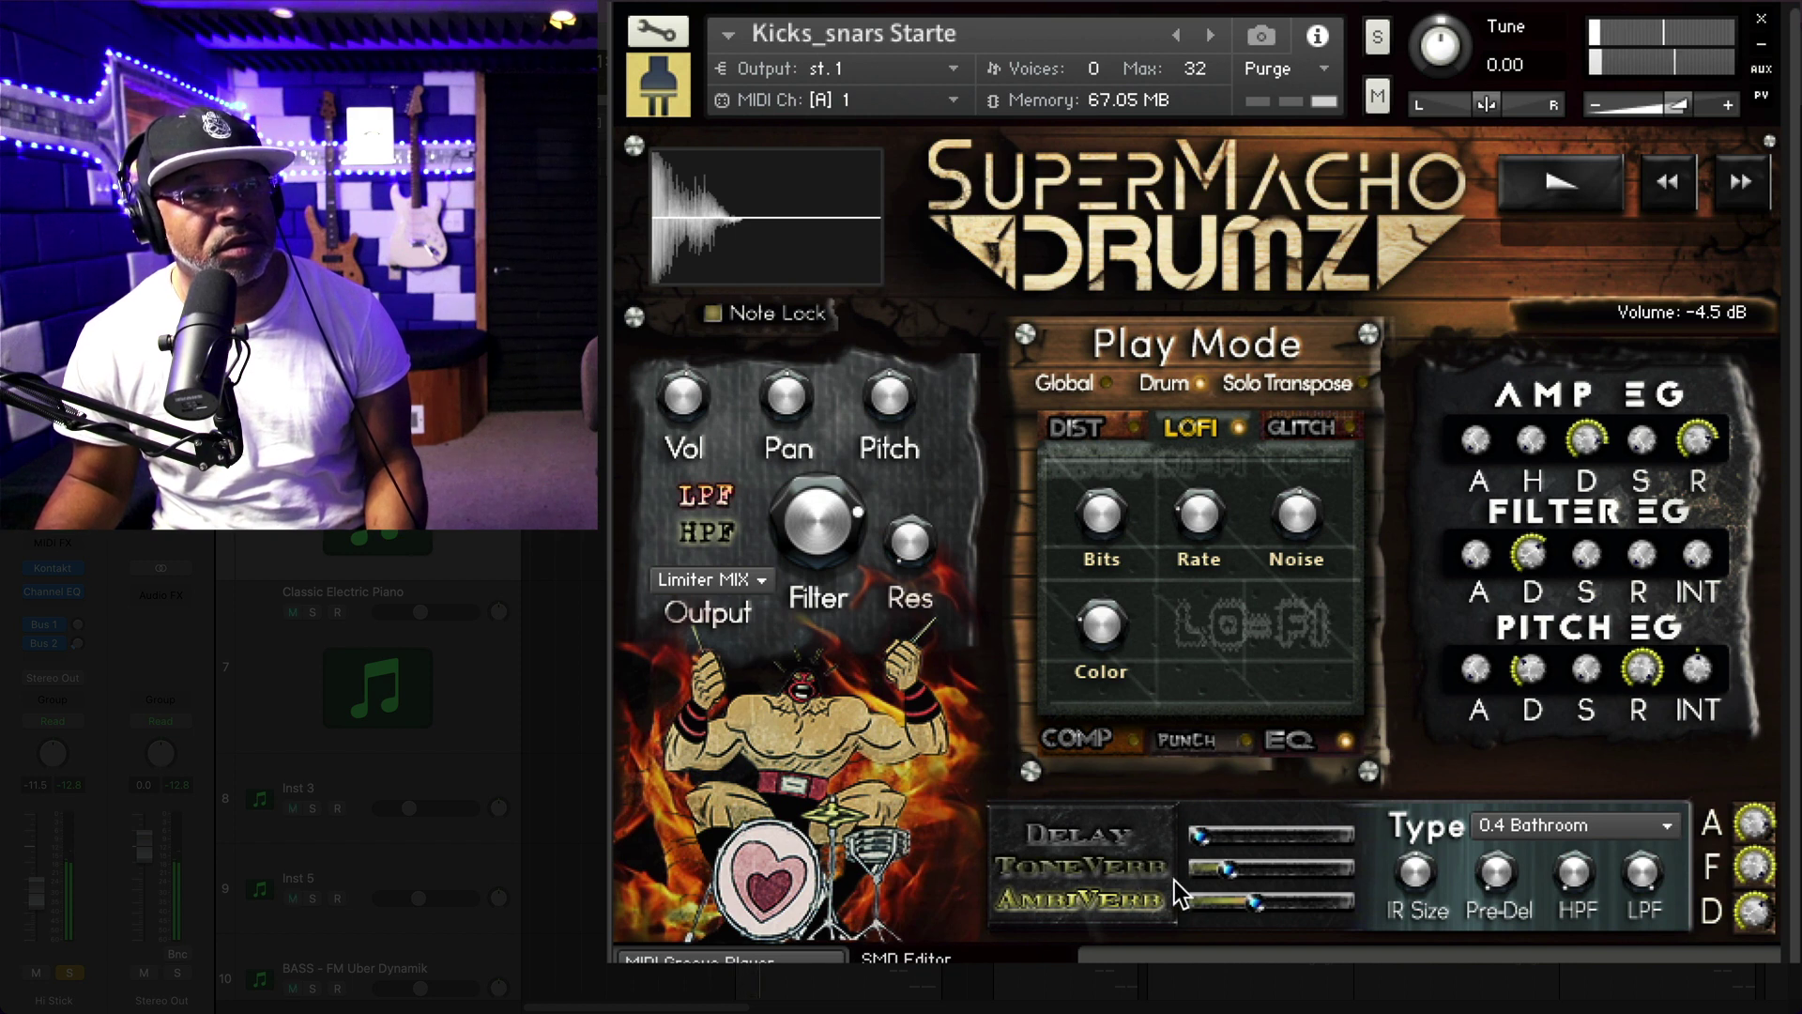
{"action": "left_click_drag", "start_coordinate": [1251, 909], "coordinate": [1151, 884]}
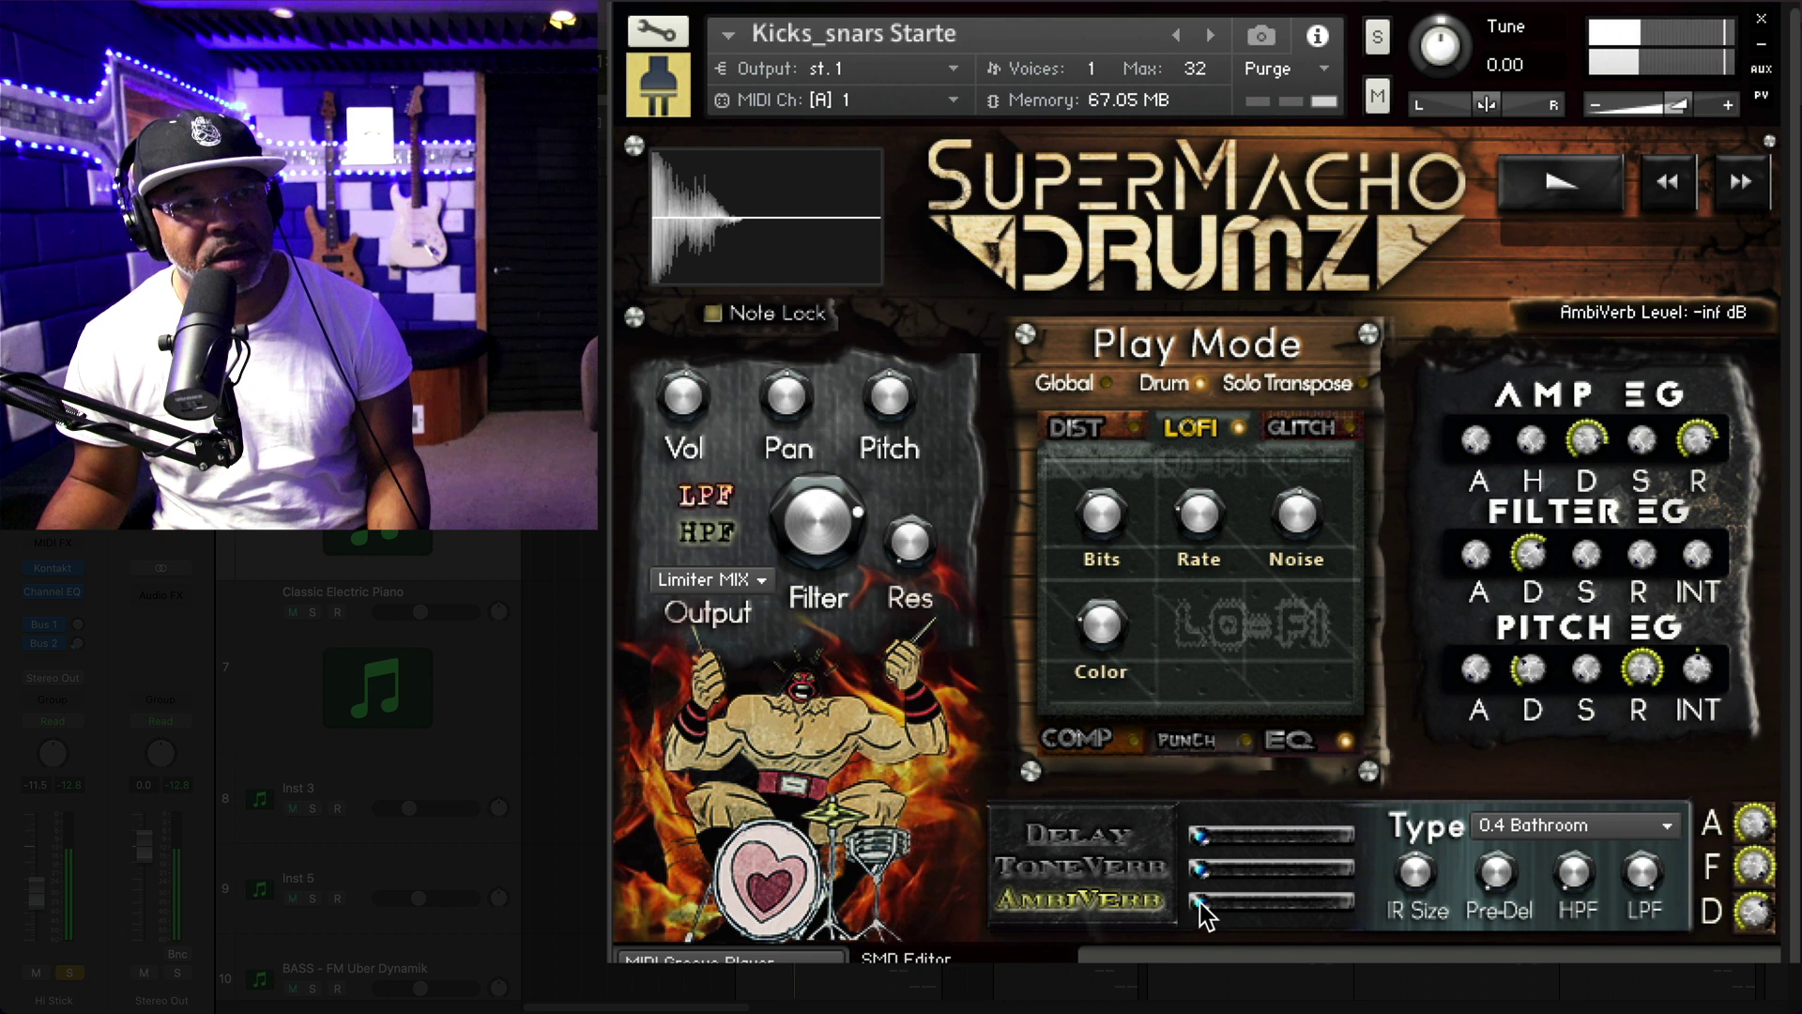
{"action": "left_click_drag", "start_coordinate": [1200, 903], "coordinate": [1228, 871]}
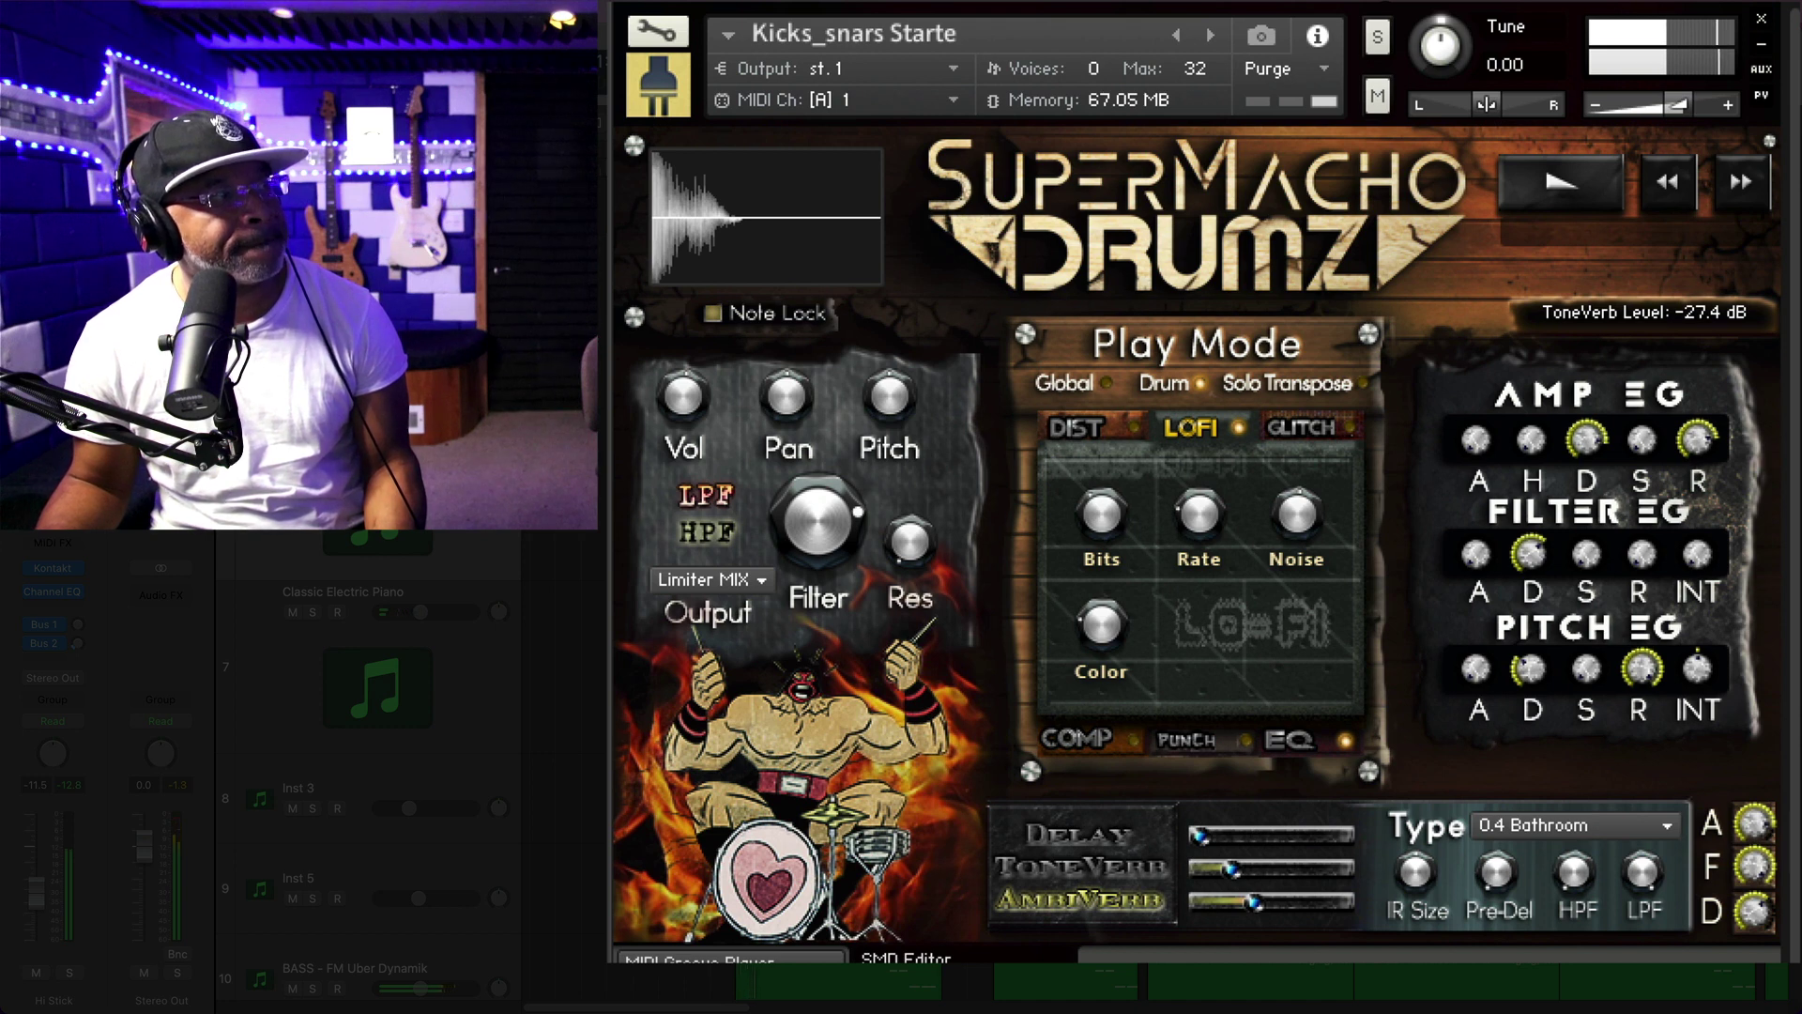
Solo the Classic Electric Piano track together with the Hi Stick track
{"action": "scroll", "coordinate": [457, 583], "scroll_direction": "down", "scroll_amount": 2}
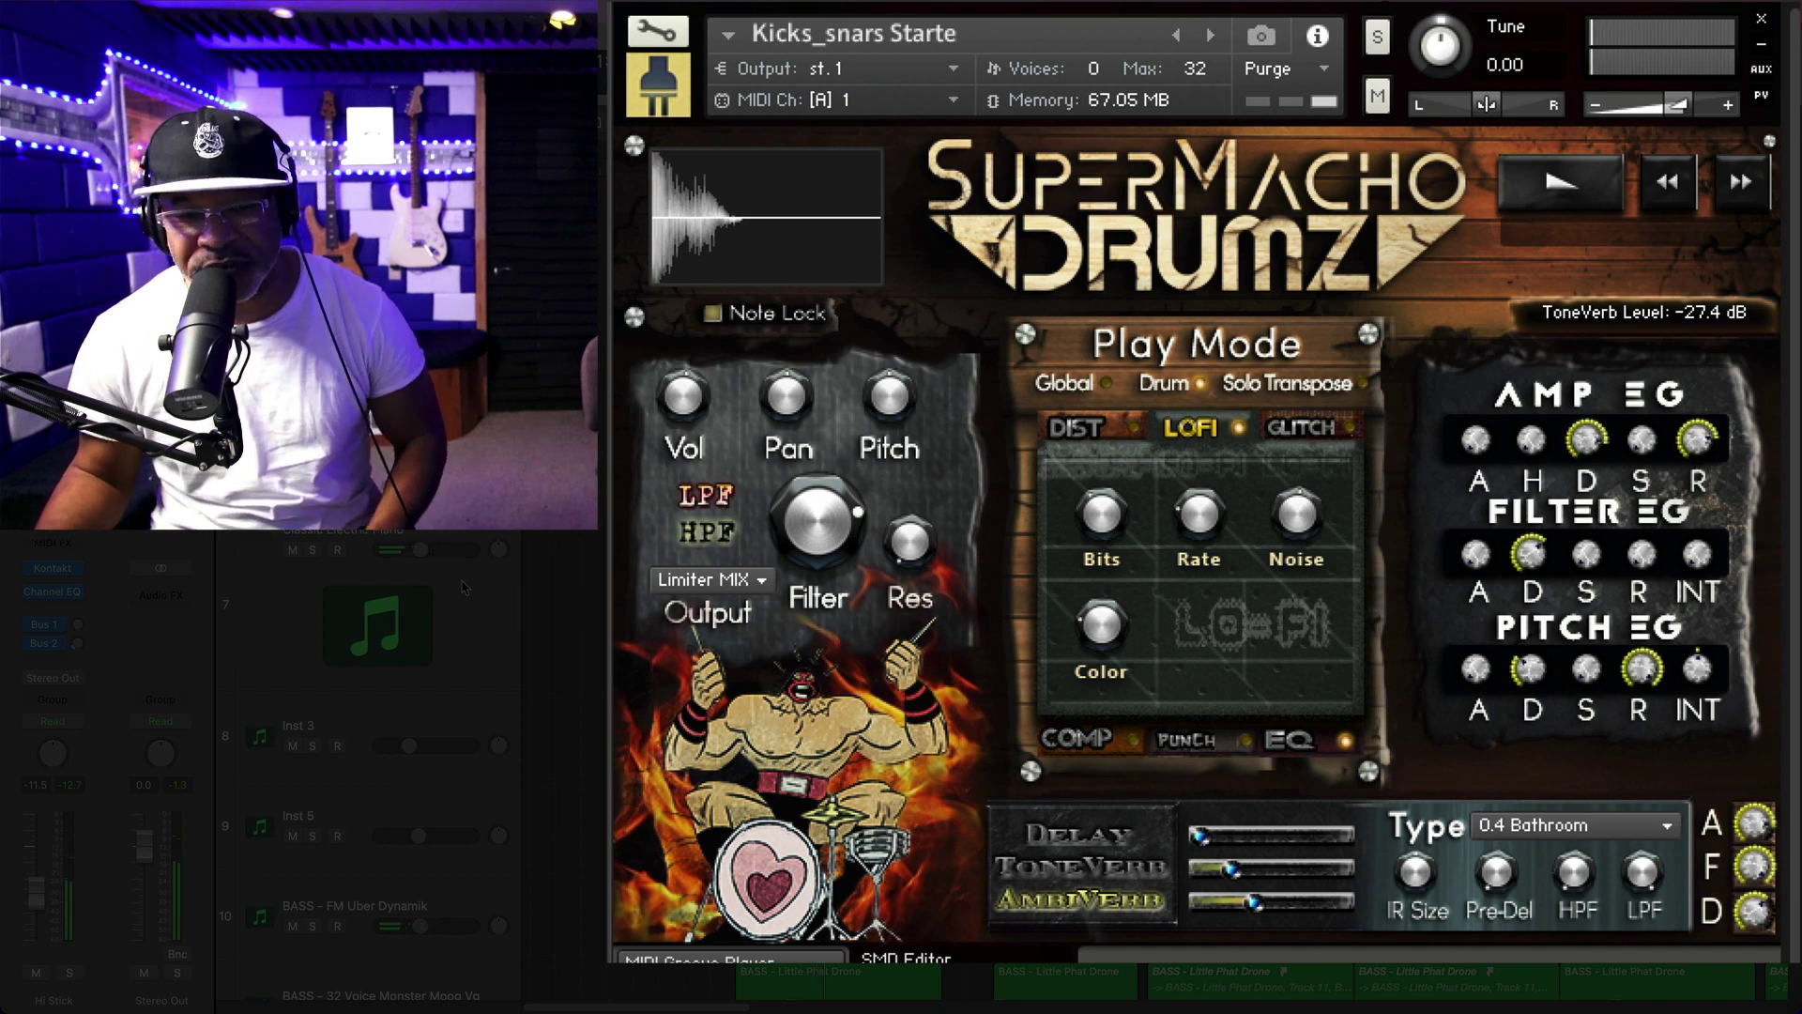
{"action": "left_click", "coordinate": [311, 551]}
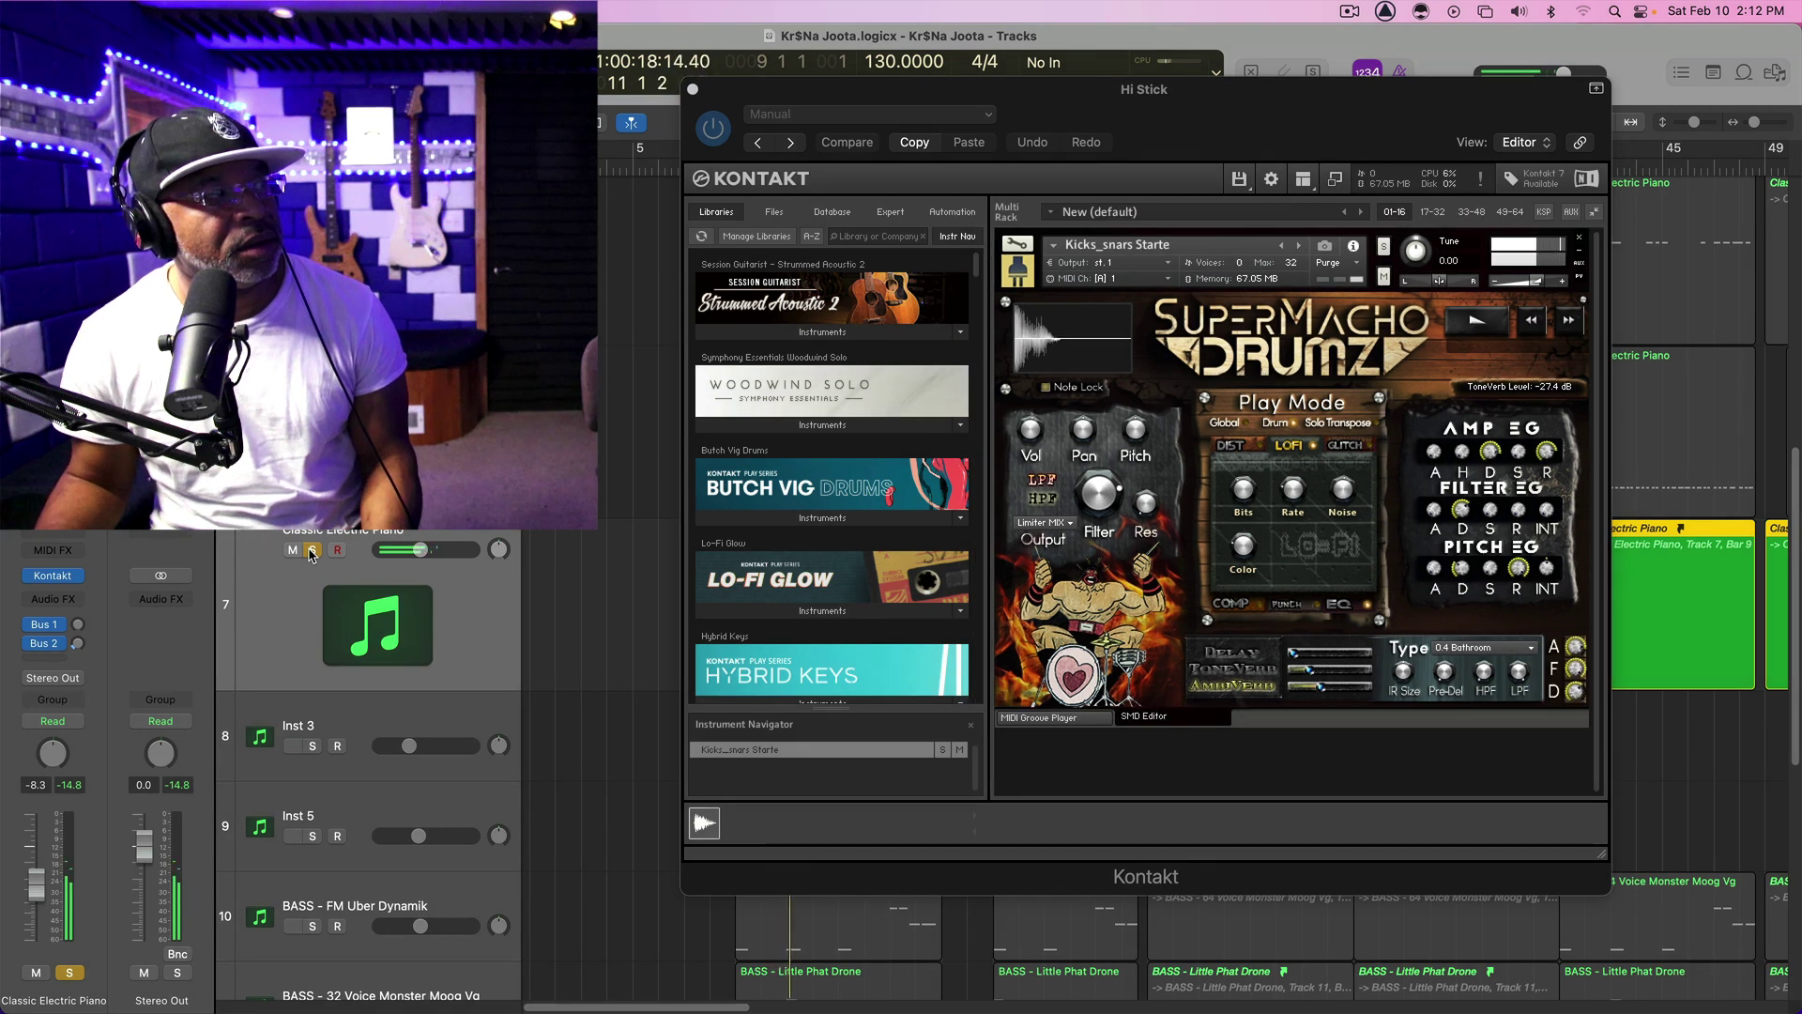
{"action": "left_click", "coordinate": [312, 551]}
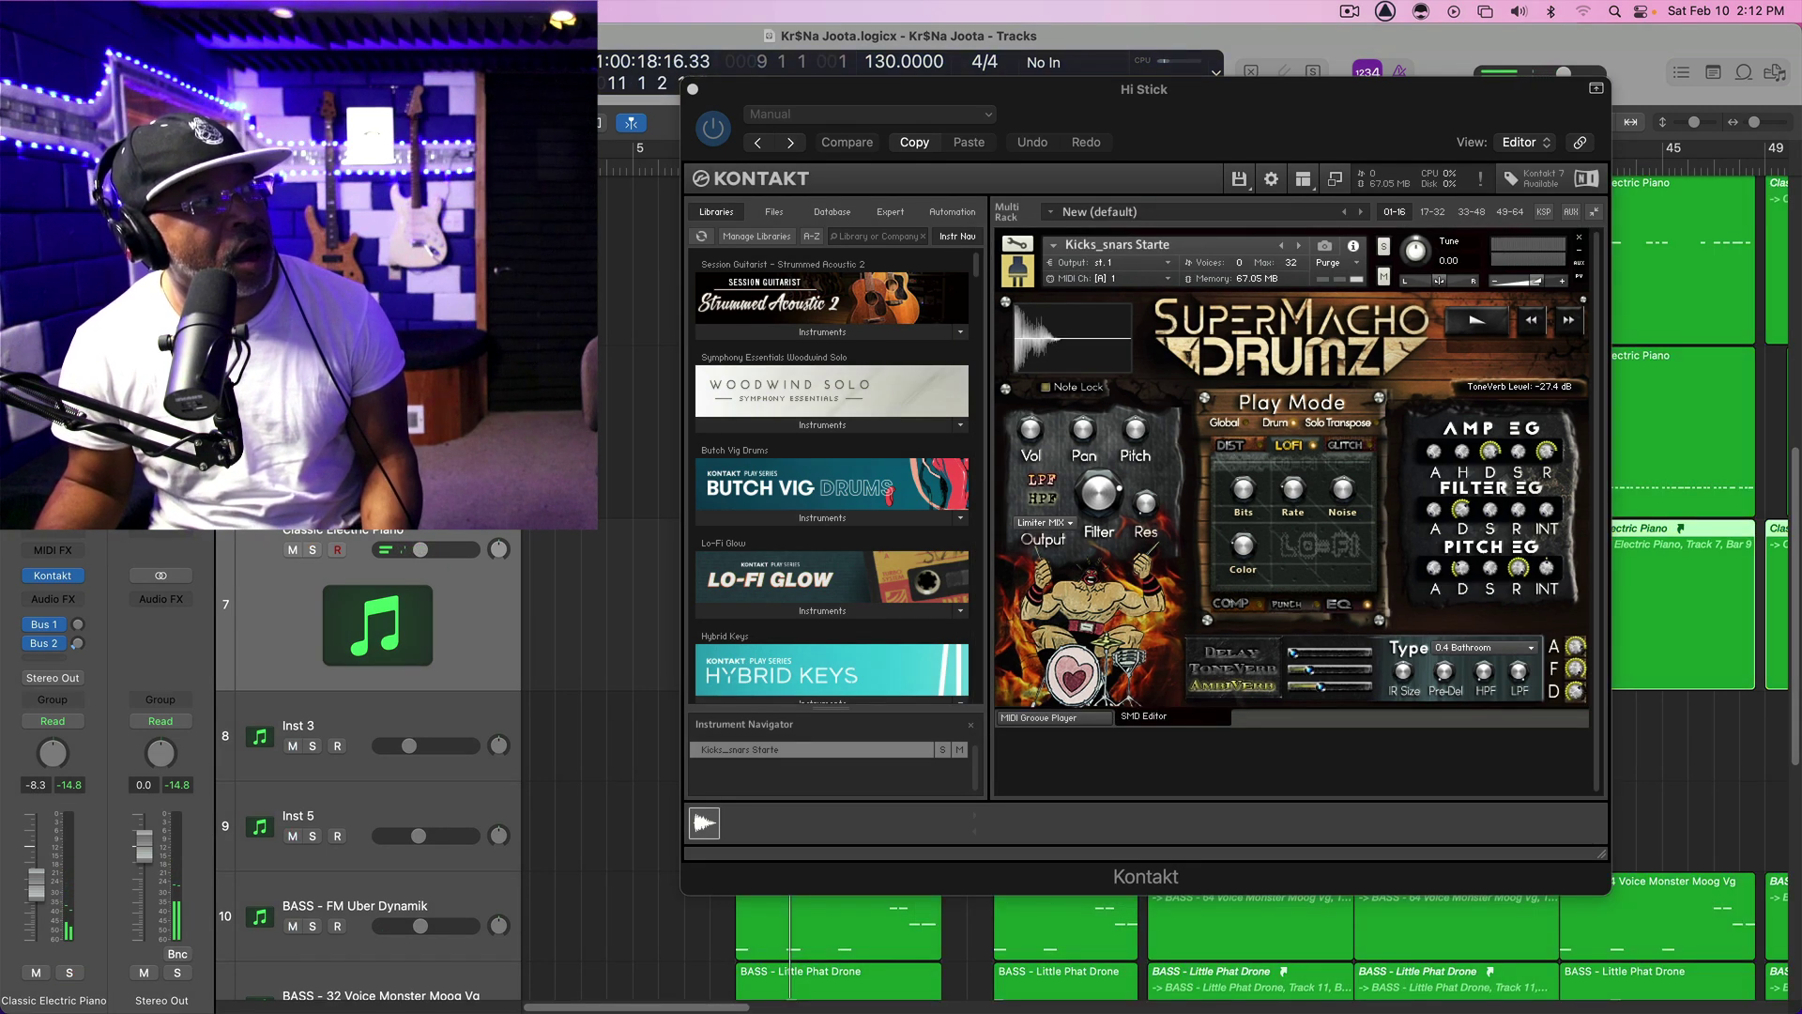
{"action": "left_click", "coordinate": [291, 550], "text": "alt"}
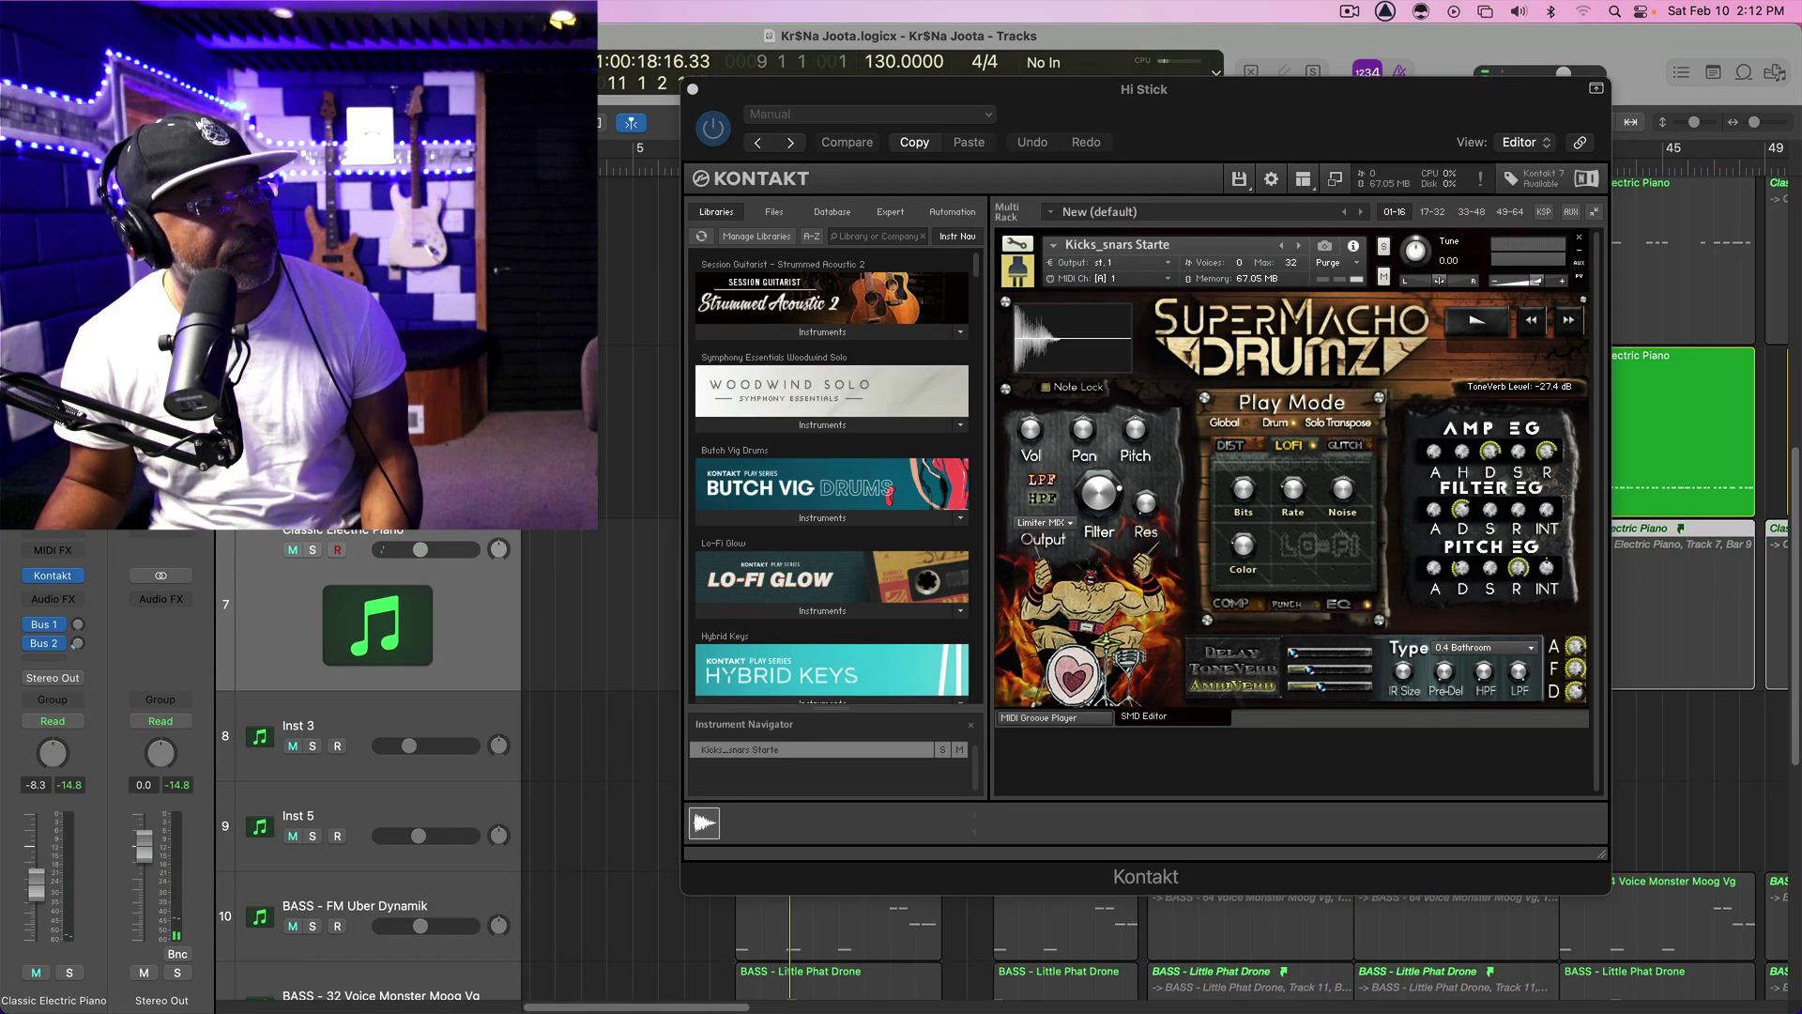
{"action": "left_click", "coordinate": [314, 551]}
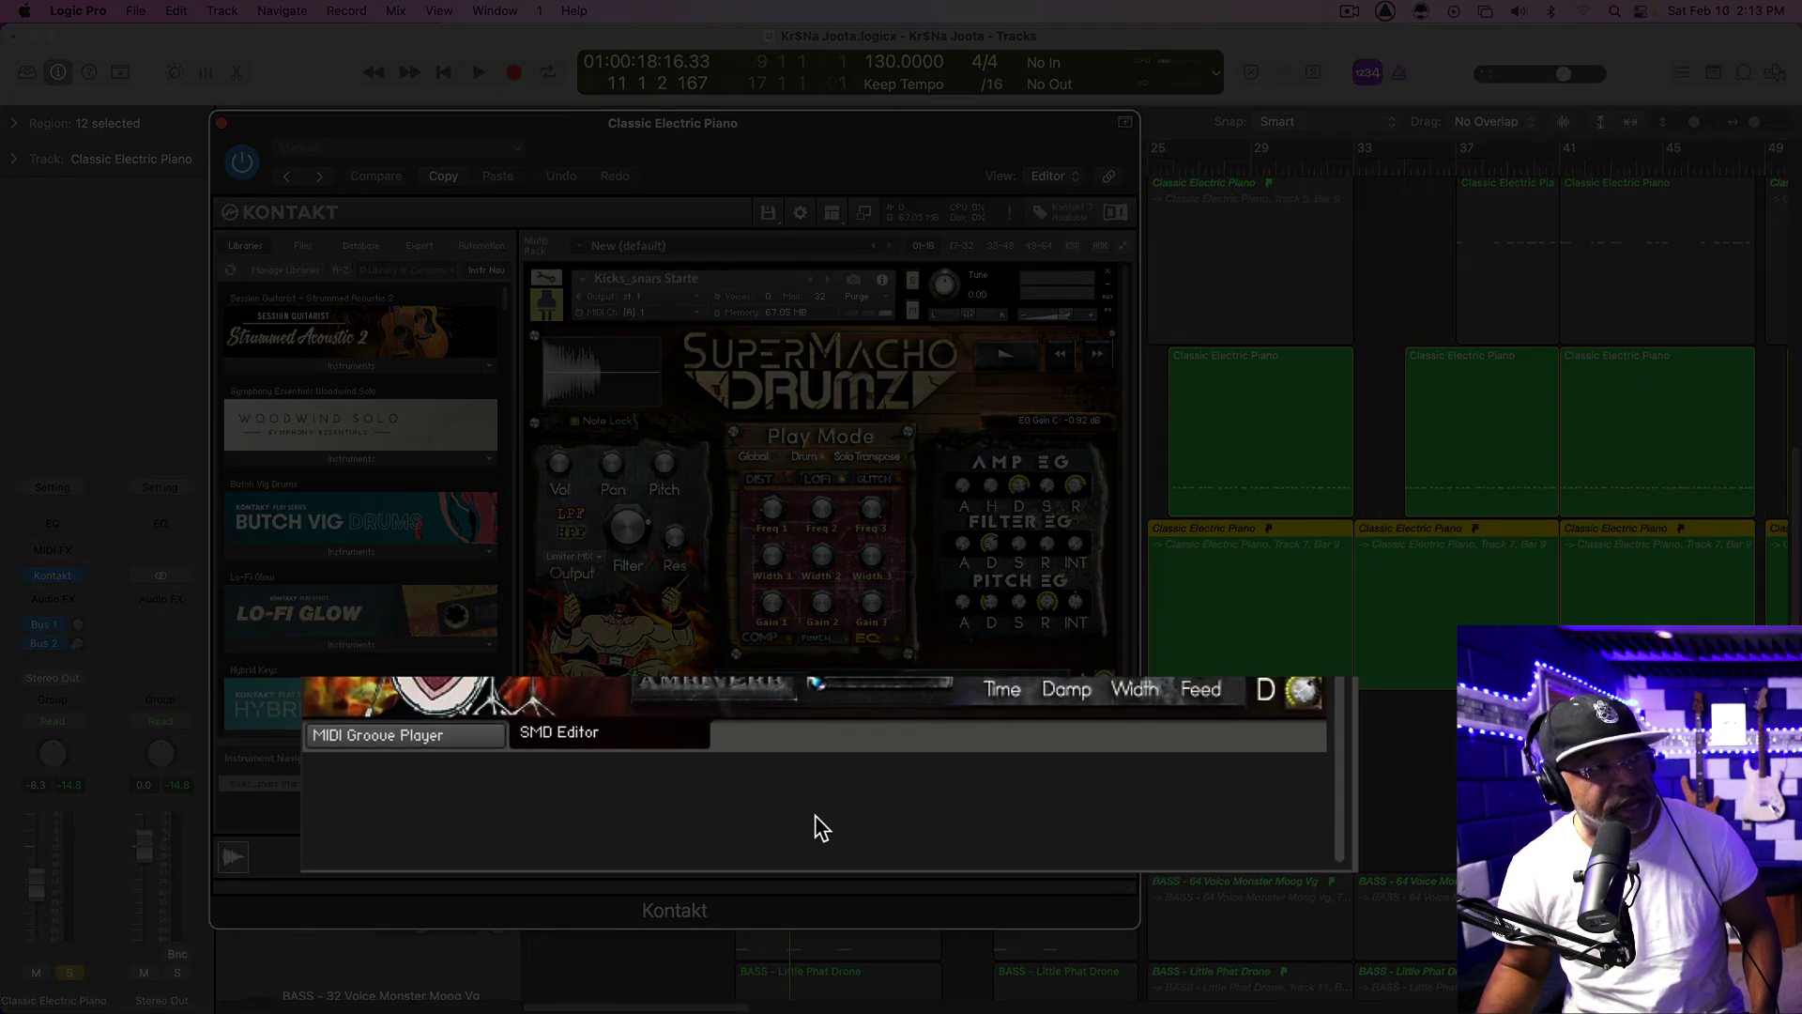
Play the two soloed parts with the Classic Electric Piano track's Kontakt instrument in view, close the instrument, and continue the playback
{"action": "key", "text": "space"}
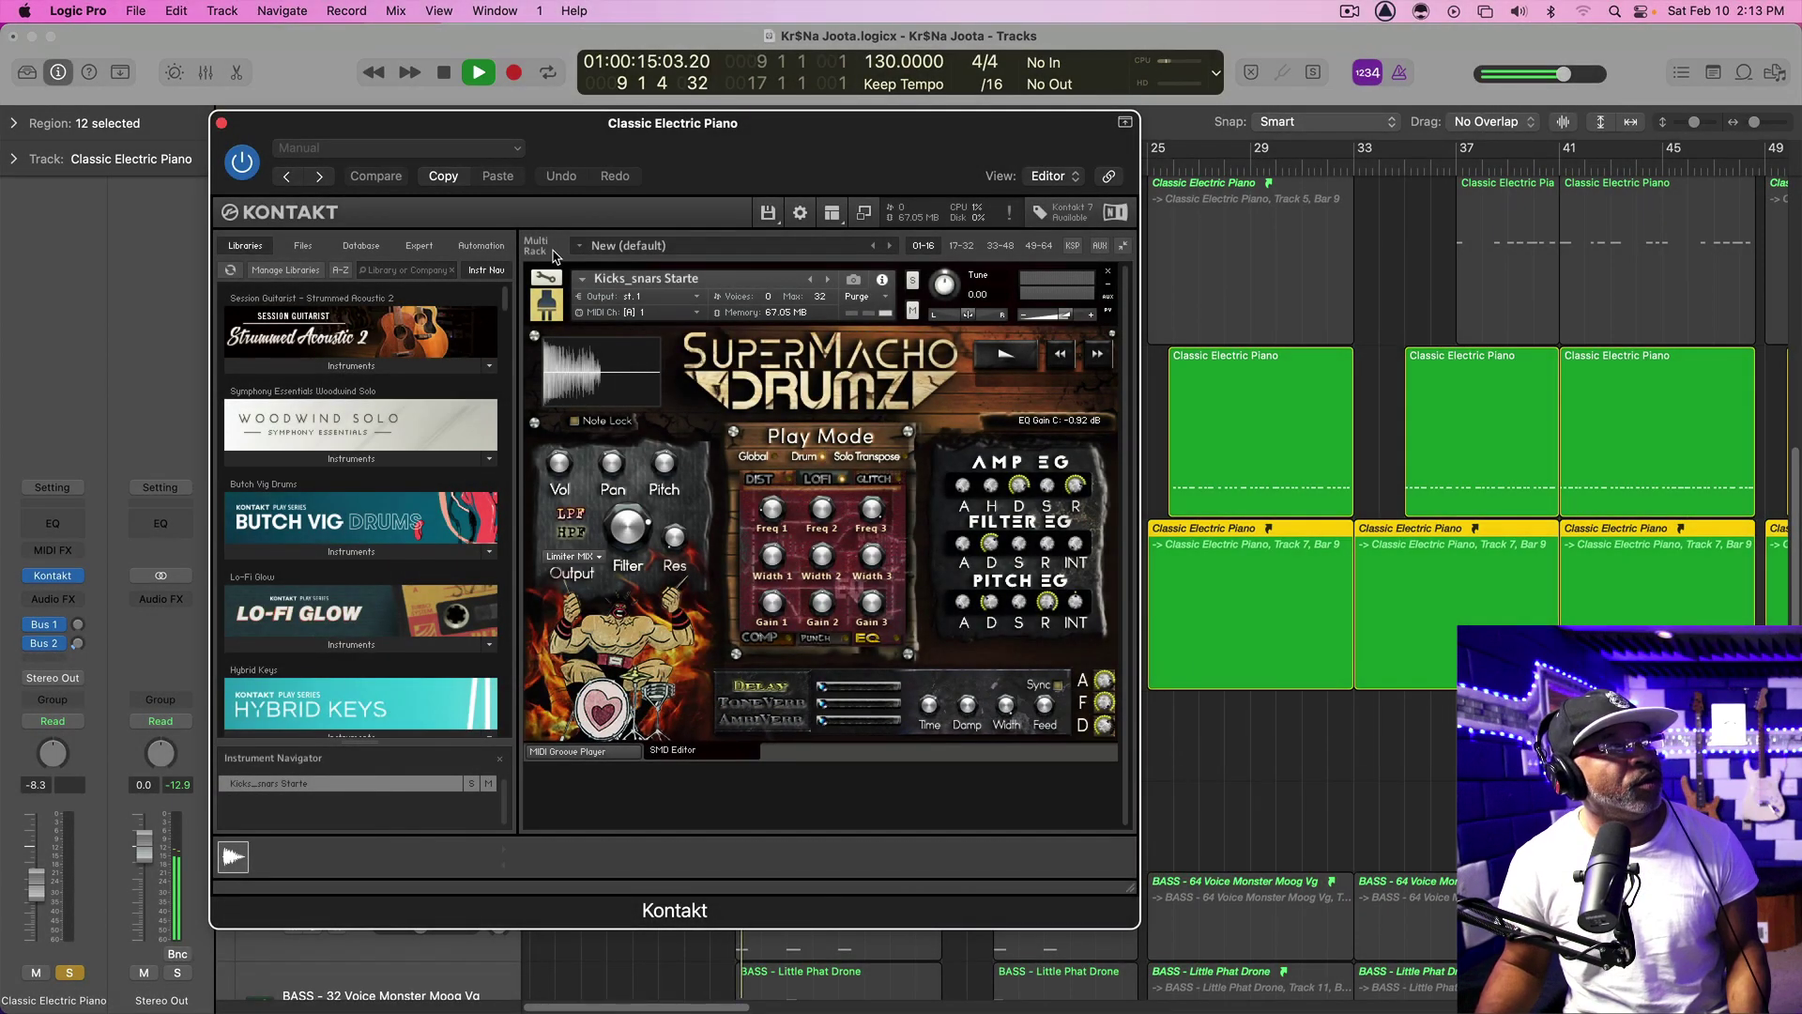
{"action": "left_click_drag", "start_coordinate": [556, 140], "coordinate": [1104, 77]}
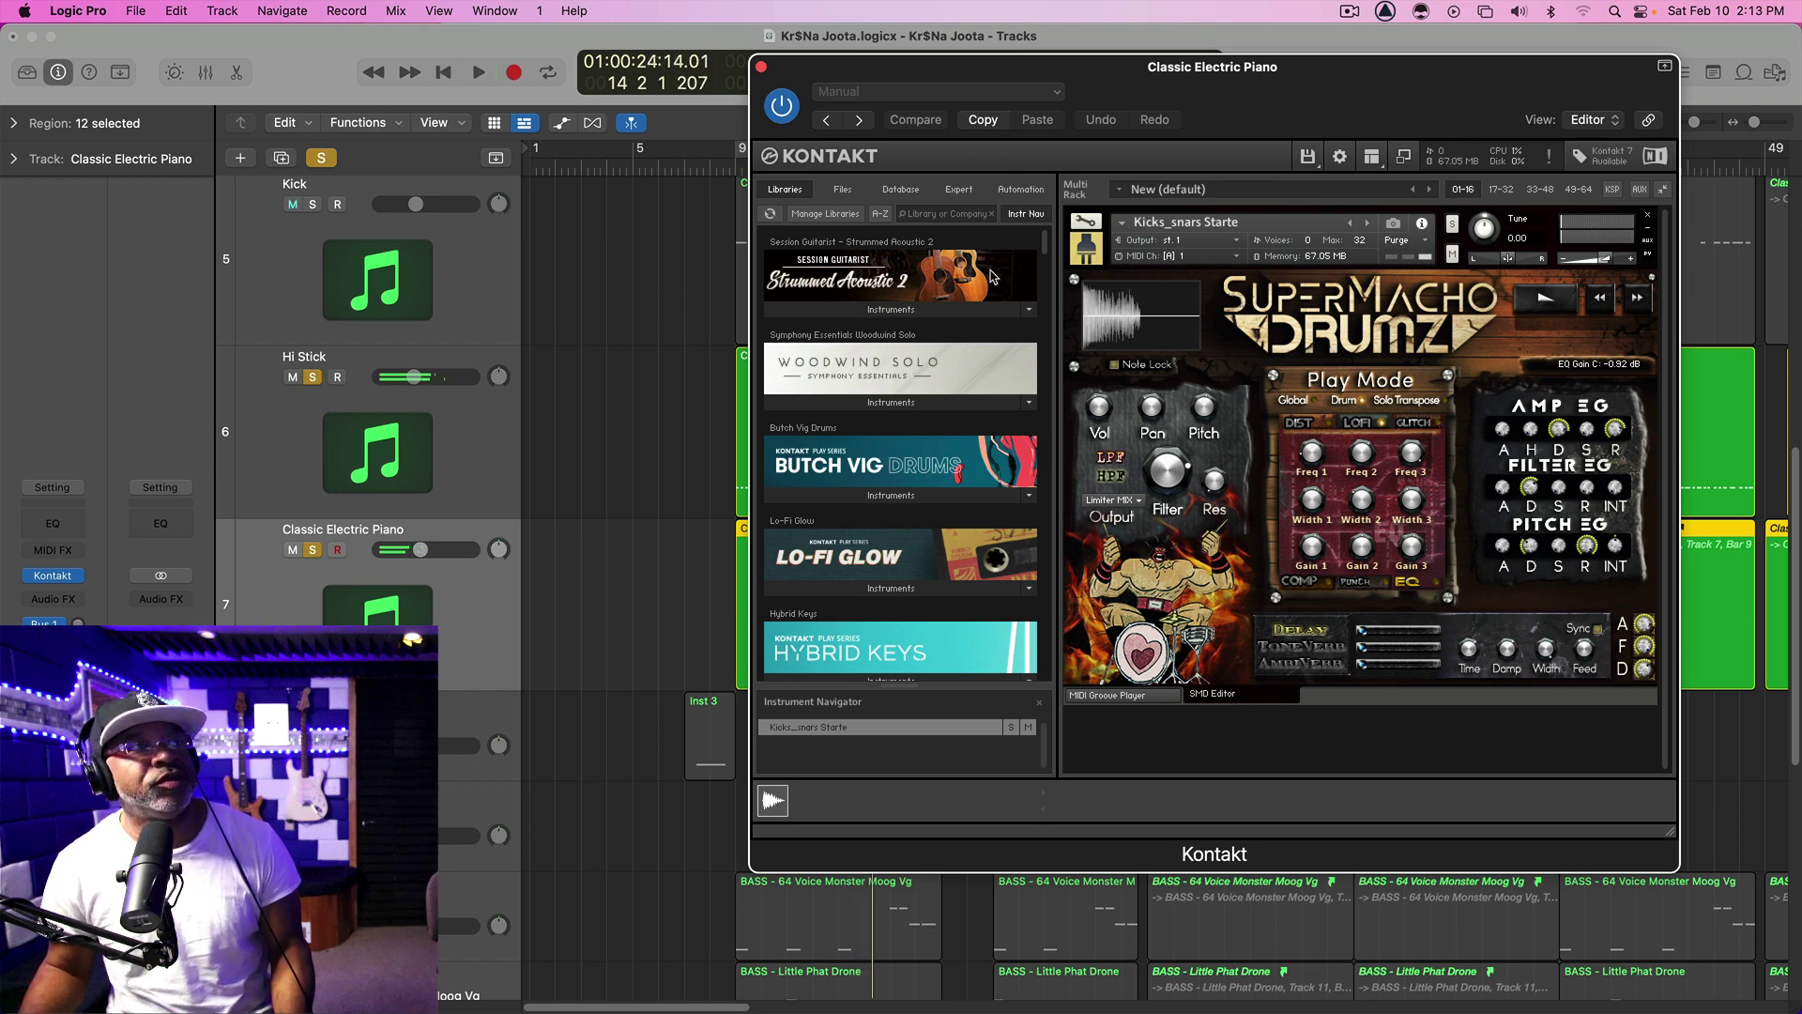
{"action": "left_click", "coordinate": [763, 68]}
{"action": "key", "text": "space"}
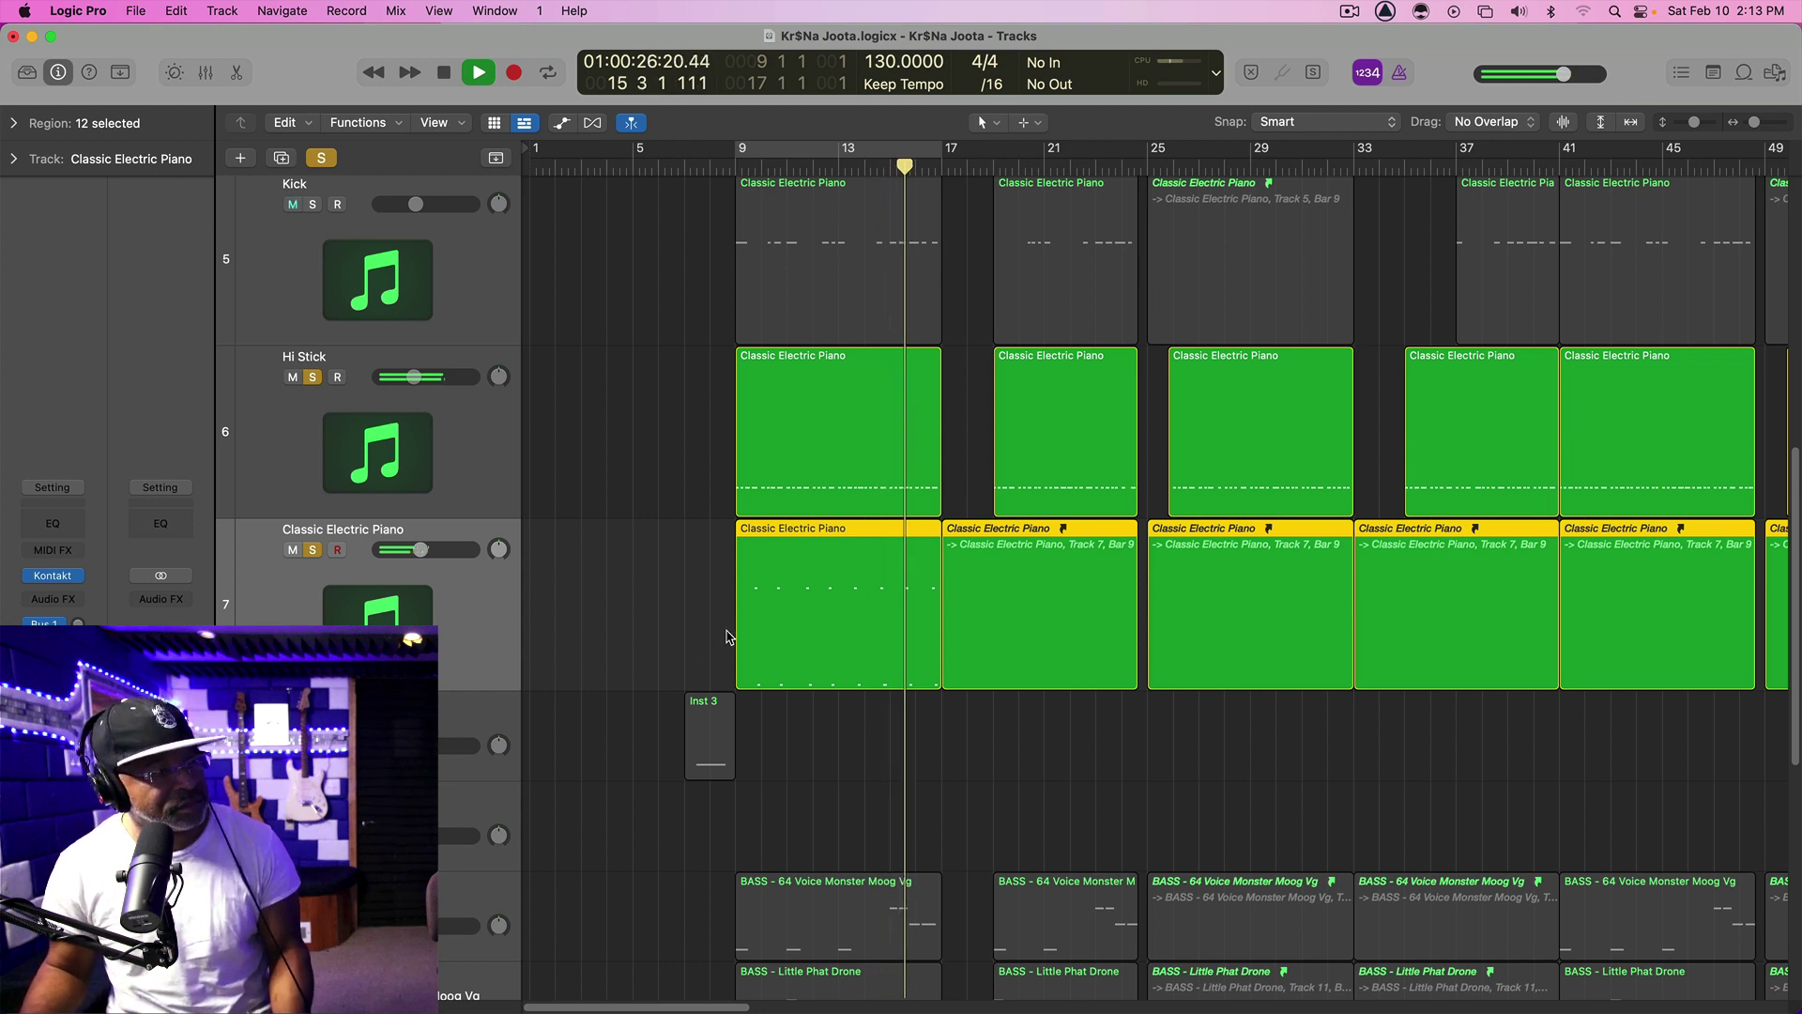
{"action": "key", "text": "space"}
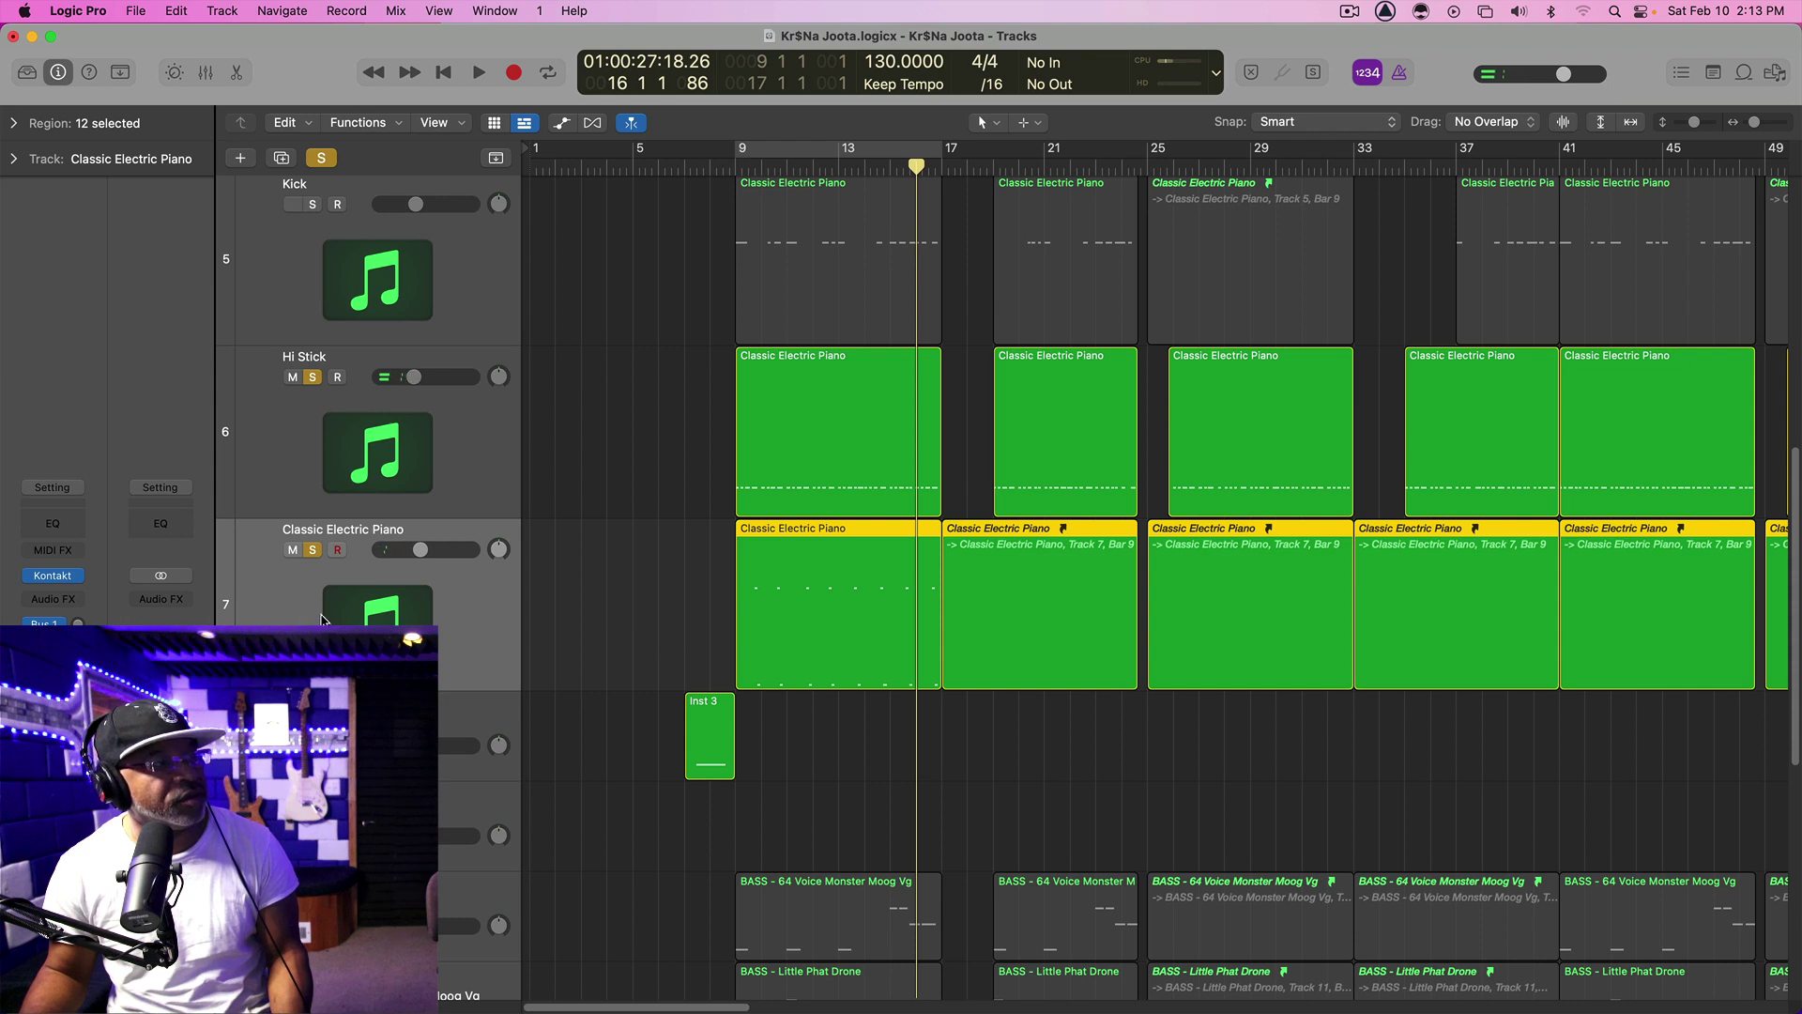
Rewind to about bar 8 and play the Inst 3 riser into the drum parts at bar 9 several times
{"action": "key", "text": "comma"}
{"action": "key", "text": "comma"}
{"action": "key", "text": "comma"}
{"action": "key", "text": "comma"}
{"action": "key", "text": "comma"}
{"action": "key", "text": "comma"}
{"action": "key", "text": "comma"}
{"action": "key", "text": "space"}
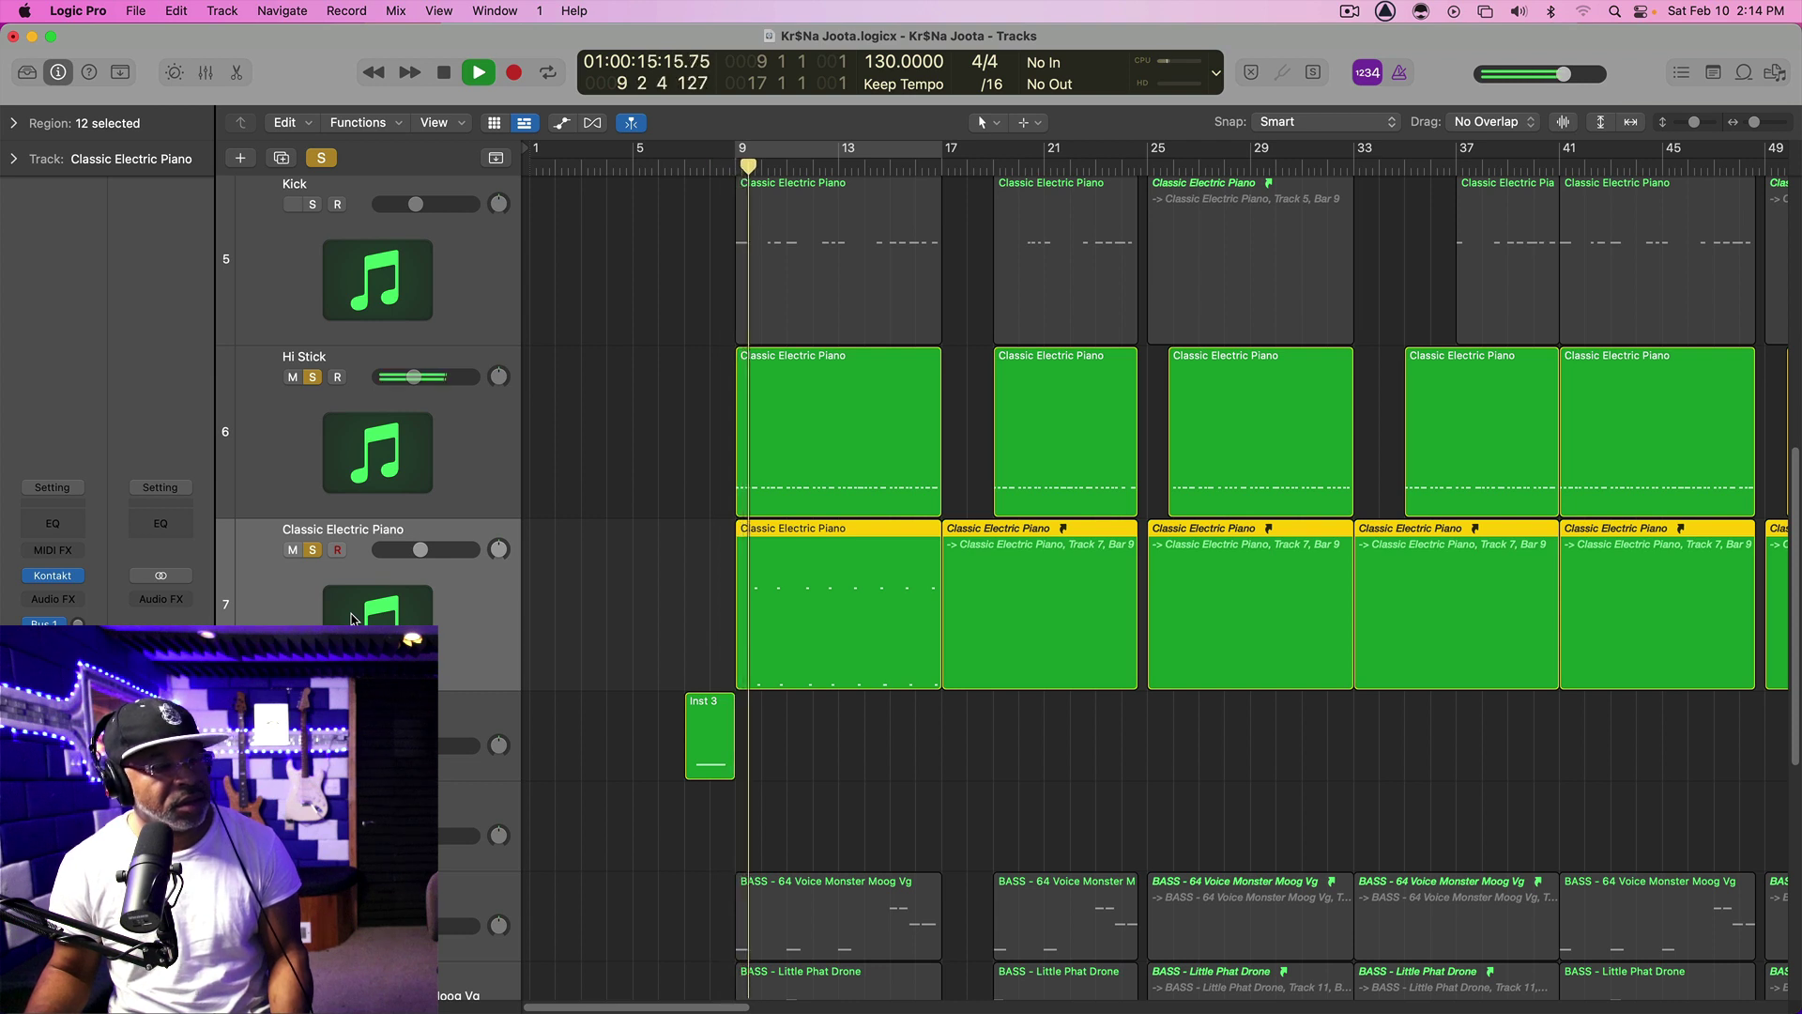
{"action": "key", "text": "space"}
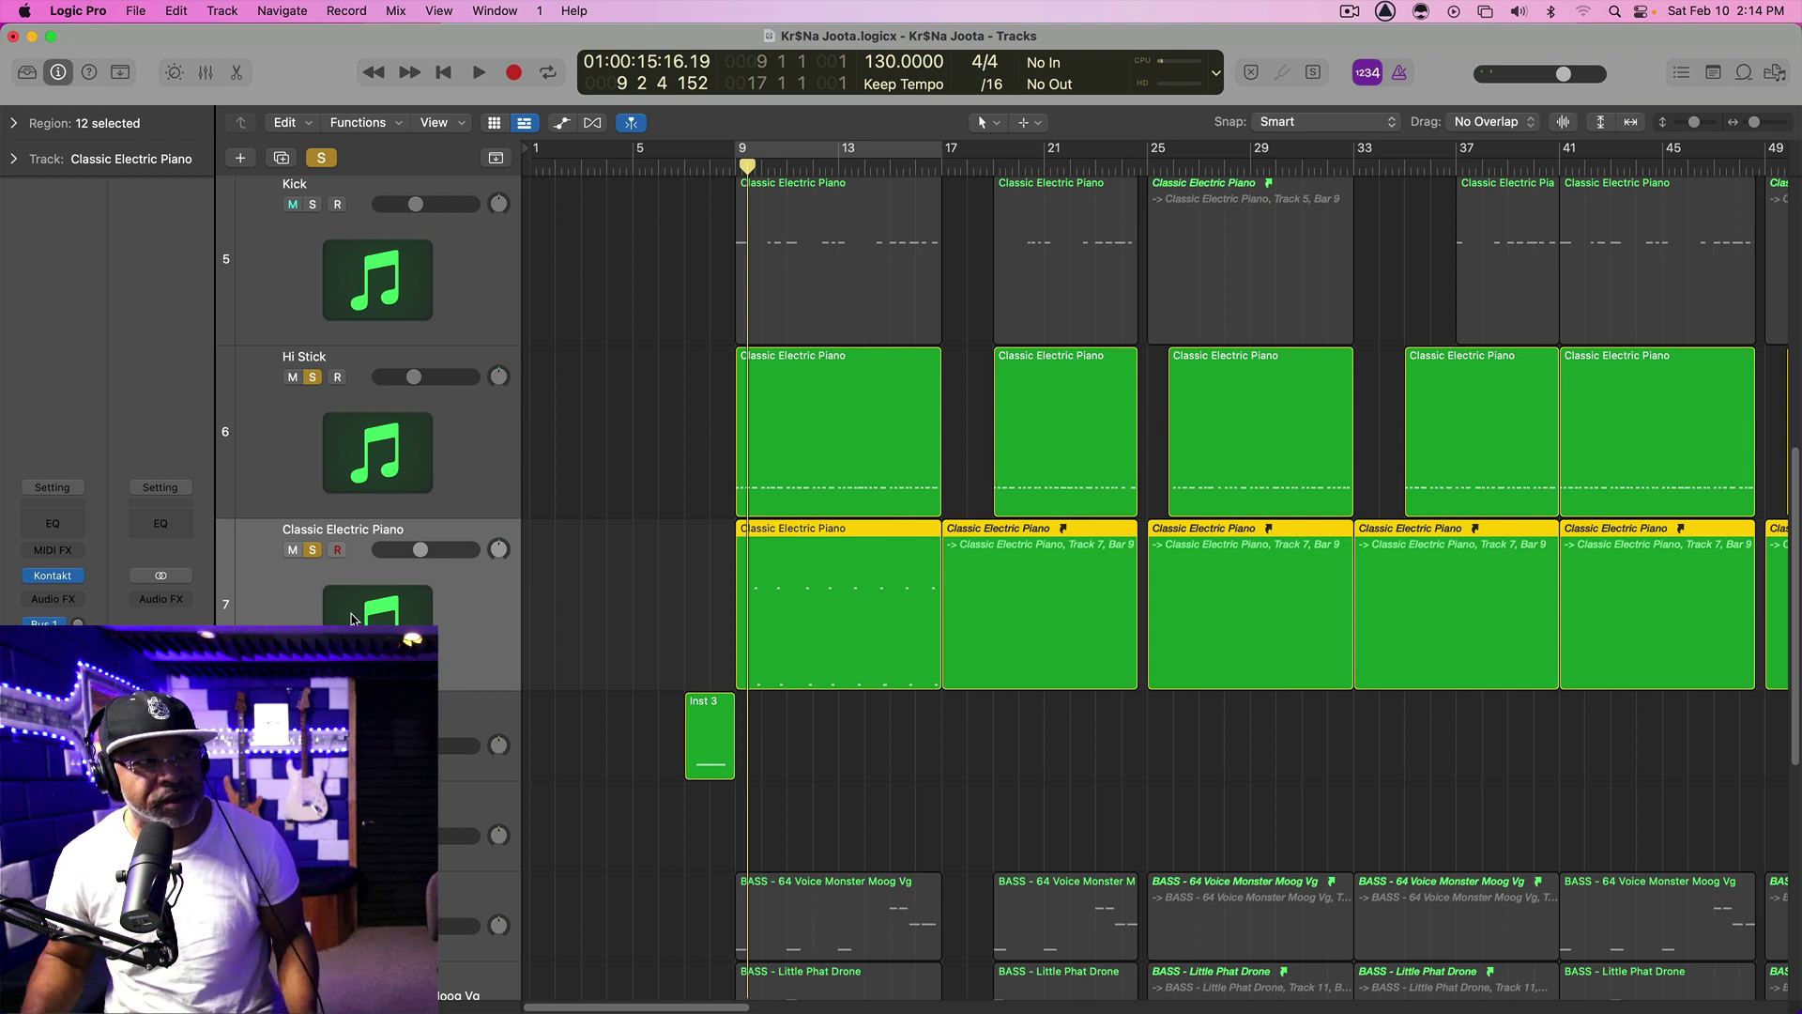
{"action": "key", "text": "space"}
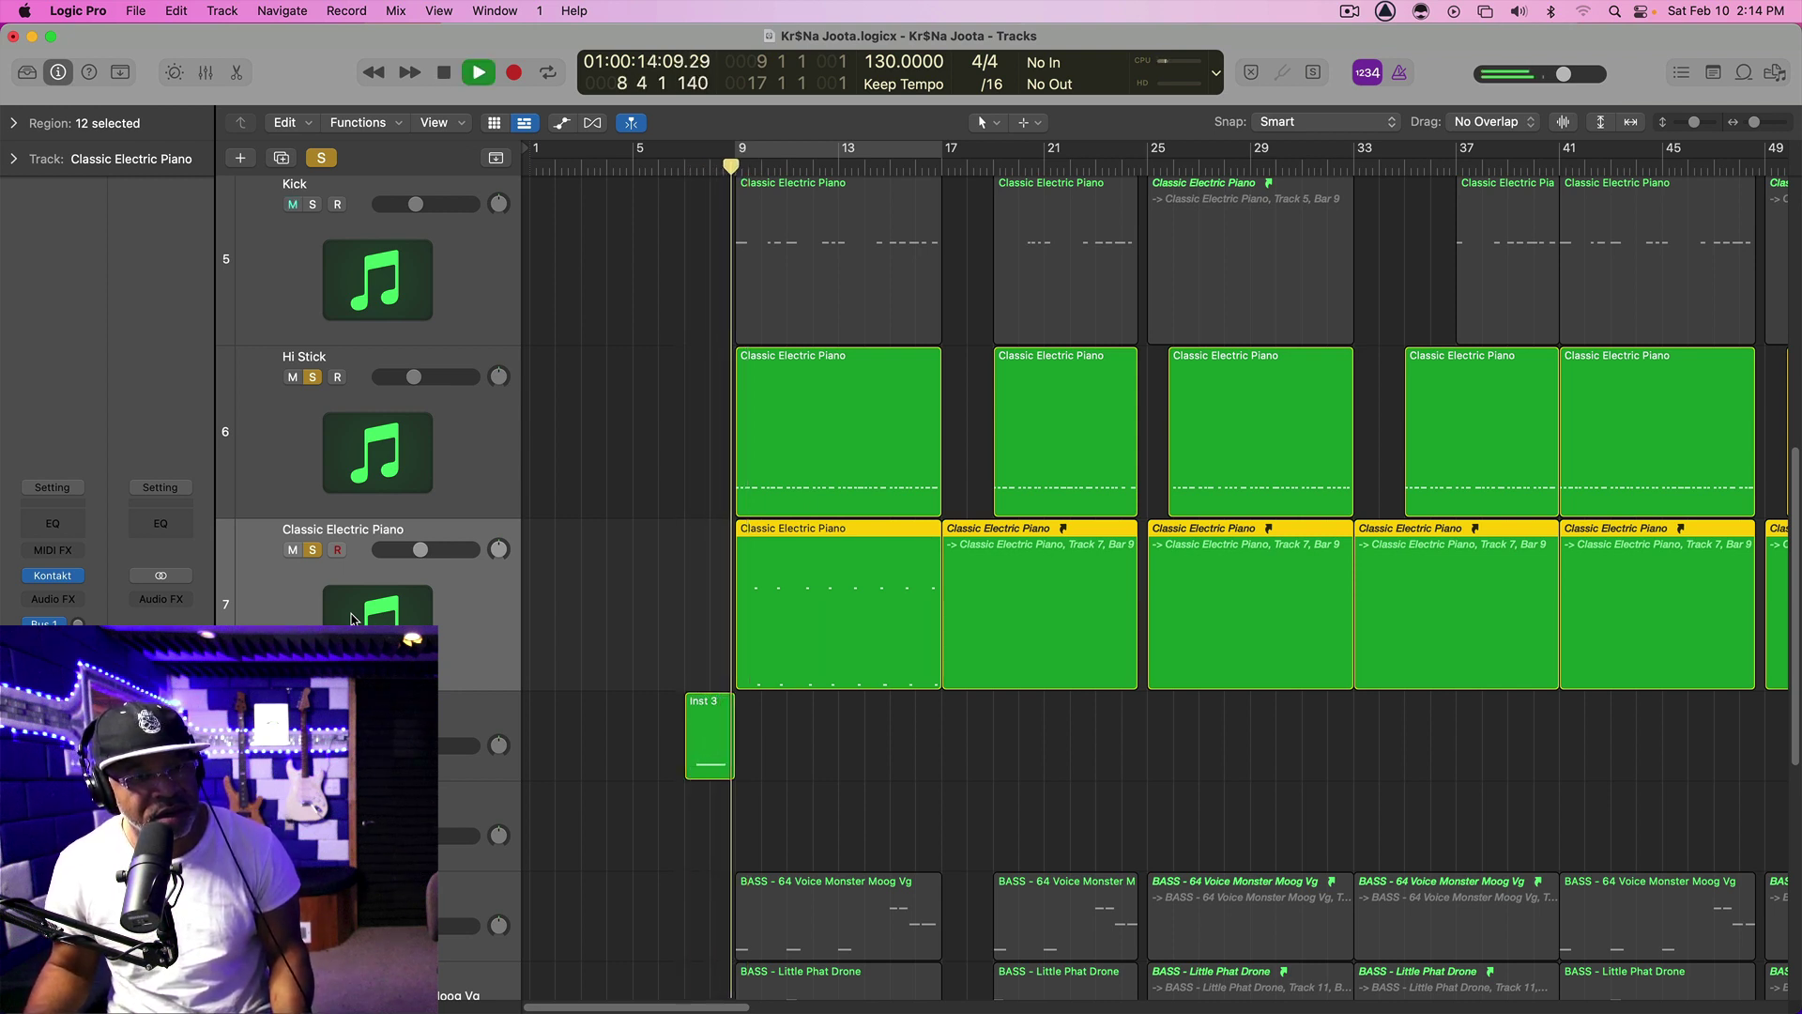
{"action": "key", "text": "space"}
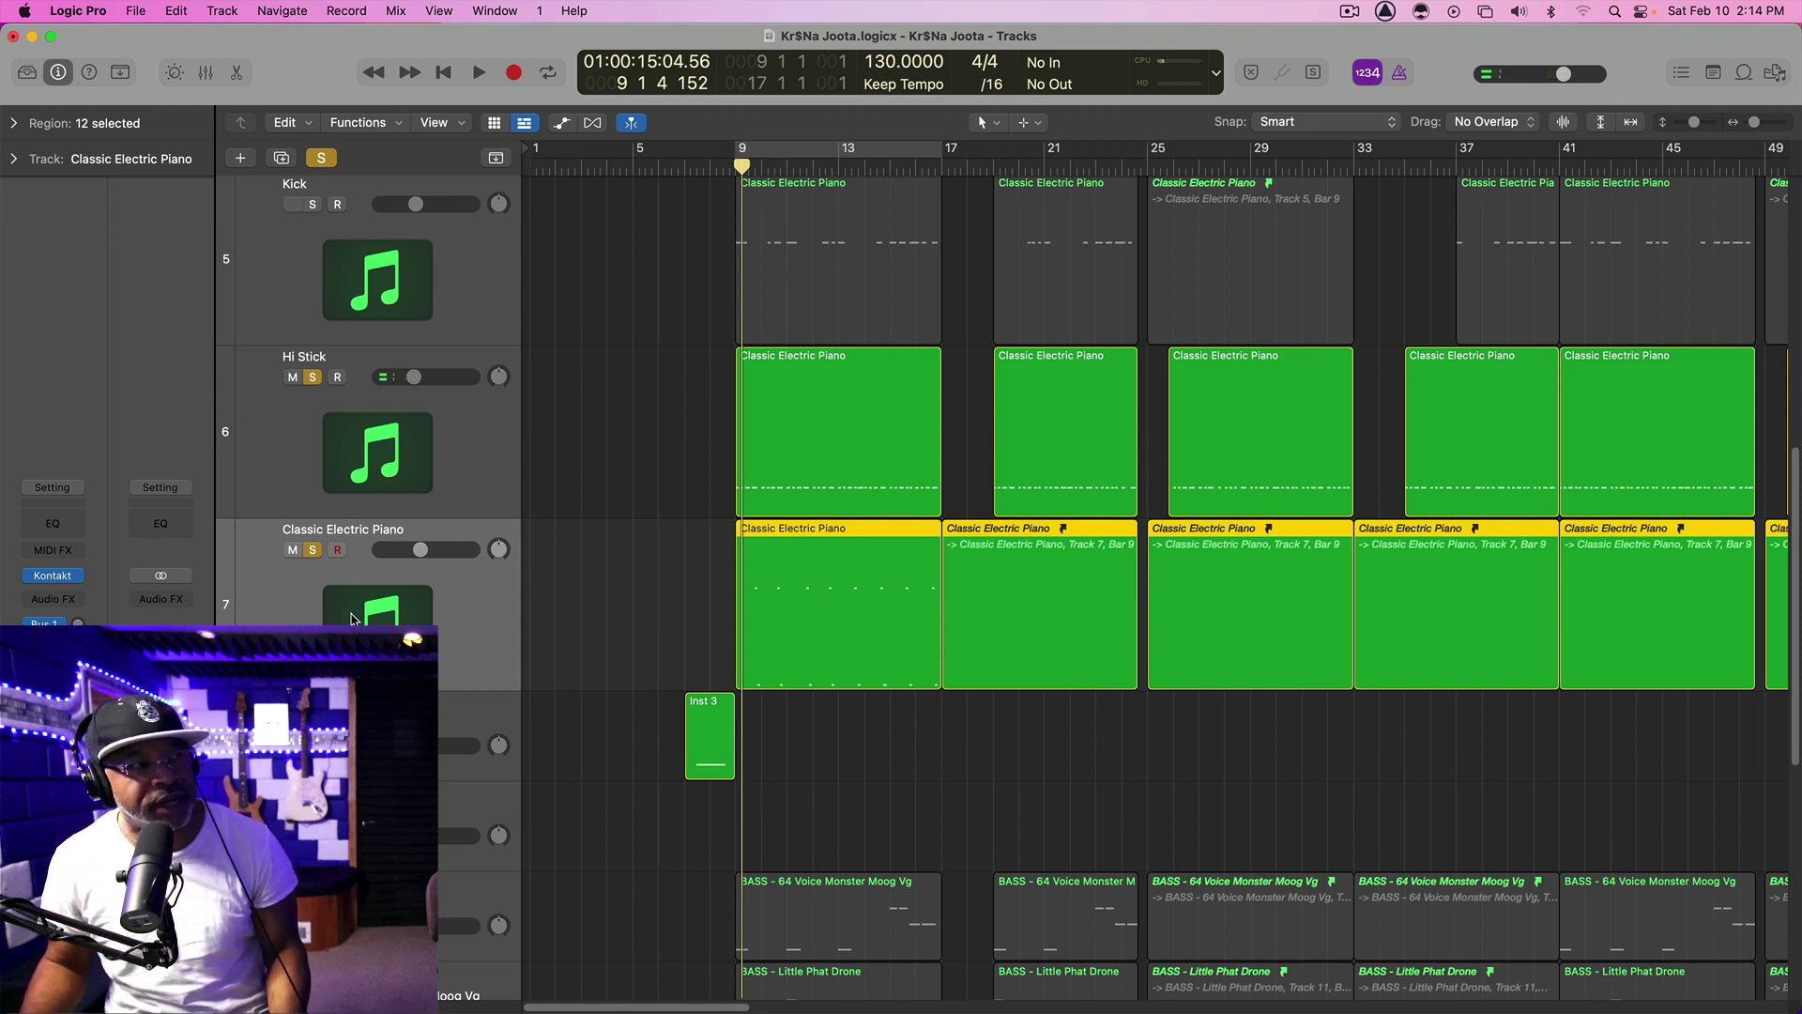
{"action": "key", "text": "space"}
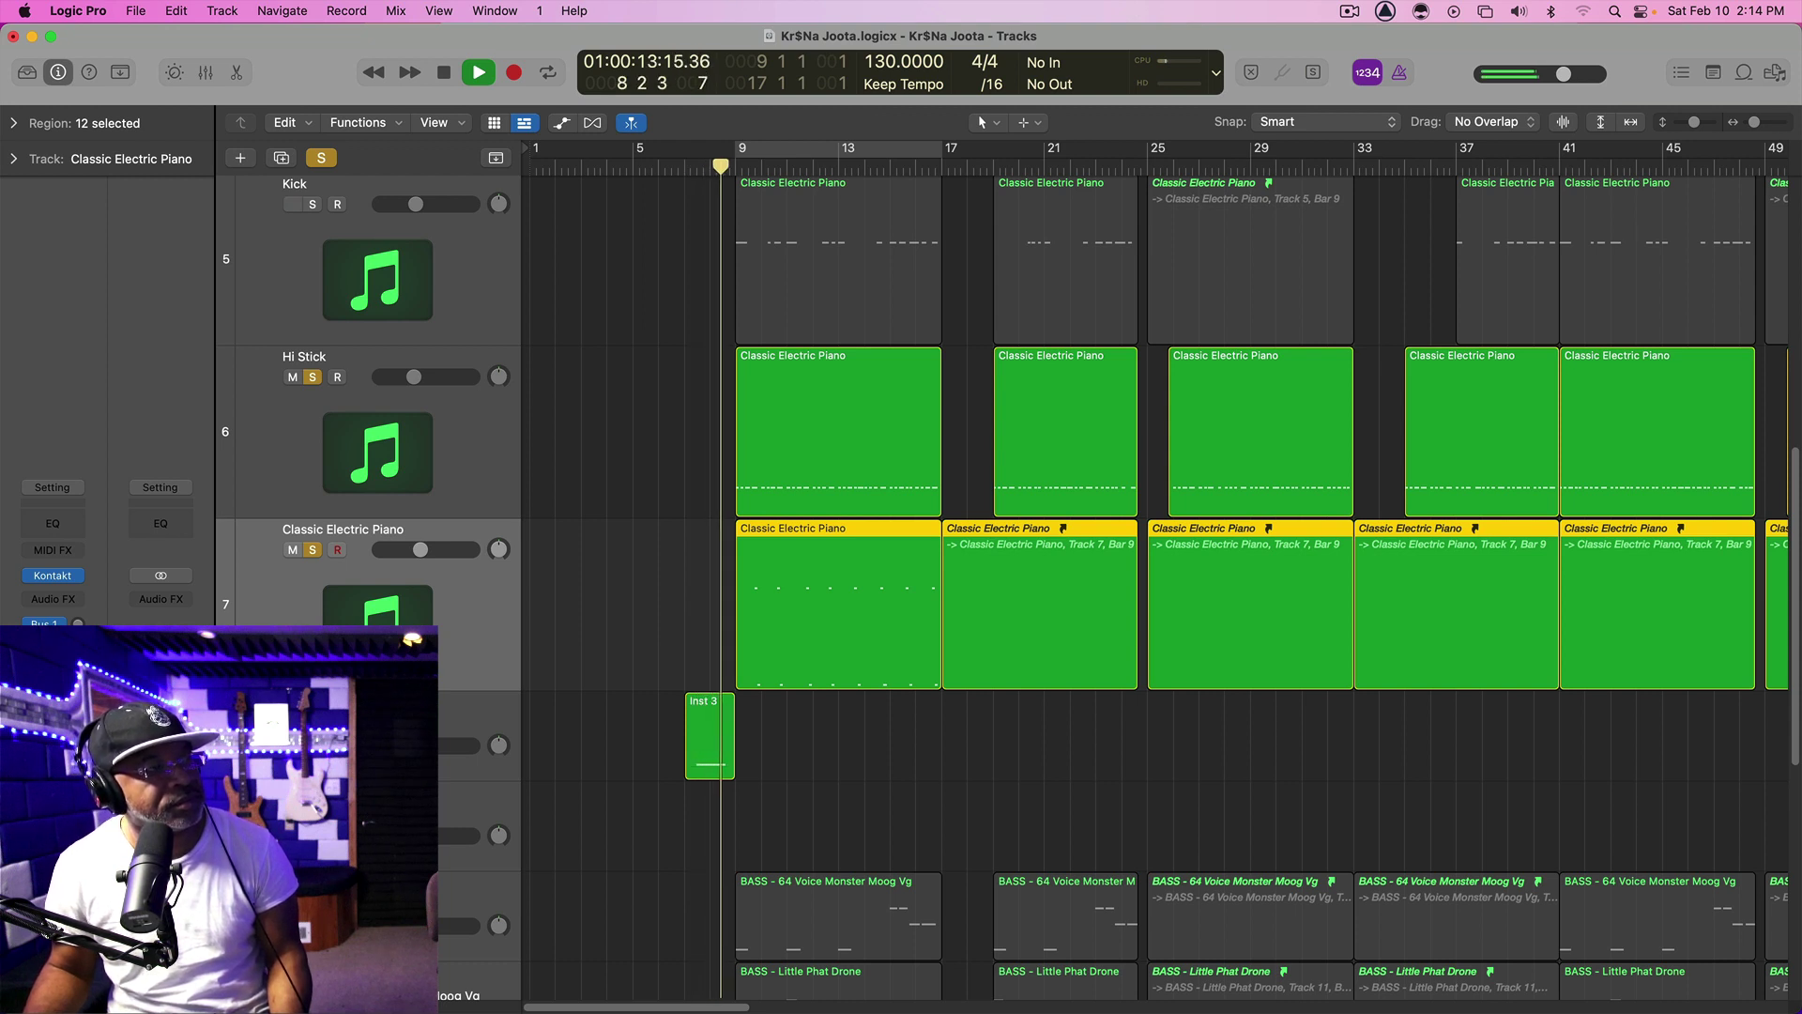
{"action": "key", "text": "space"}
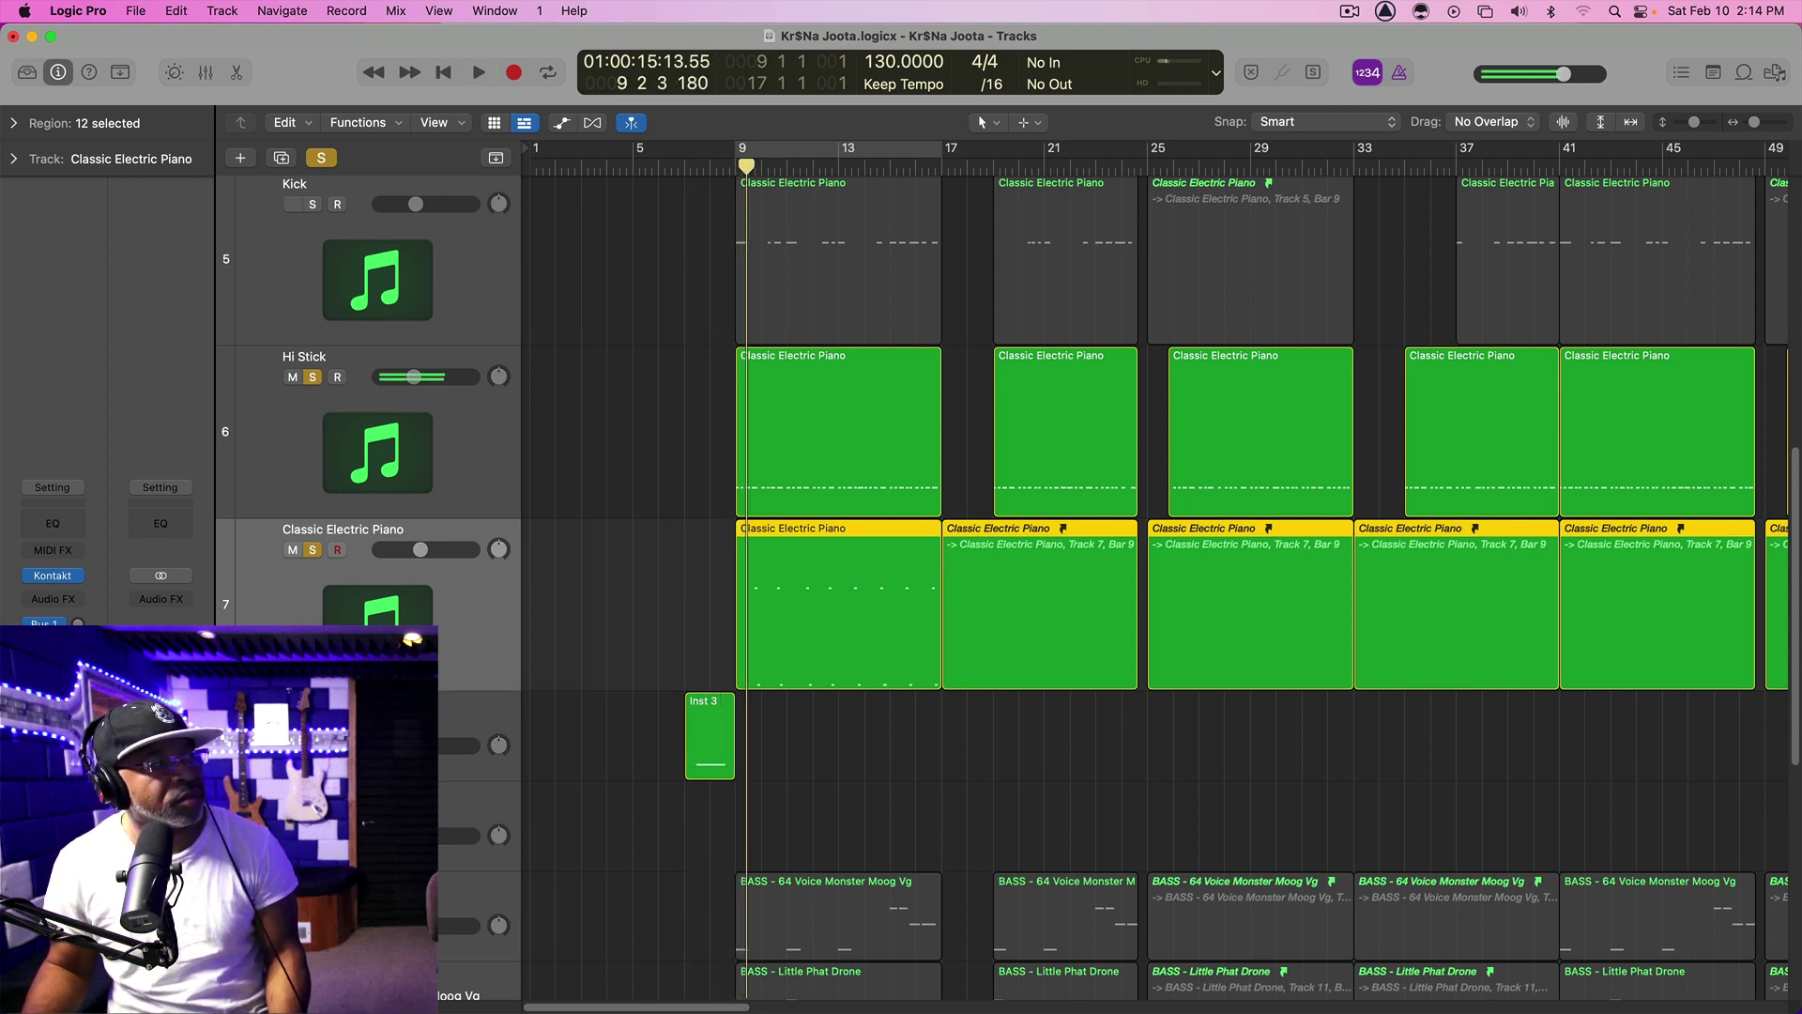
Open the Omnisphere instrument of the Inst 3 track, review the patch browser's User Directories around ILIO Ascension, and close the instrument
{"action": "left_click", "coordinate": [328, 737]}
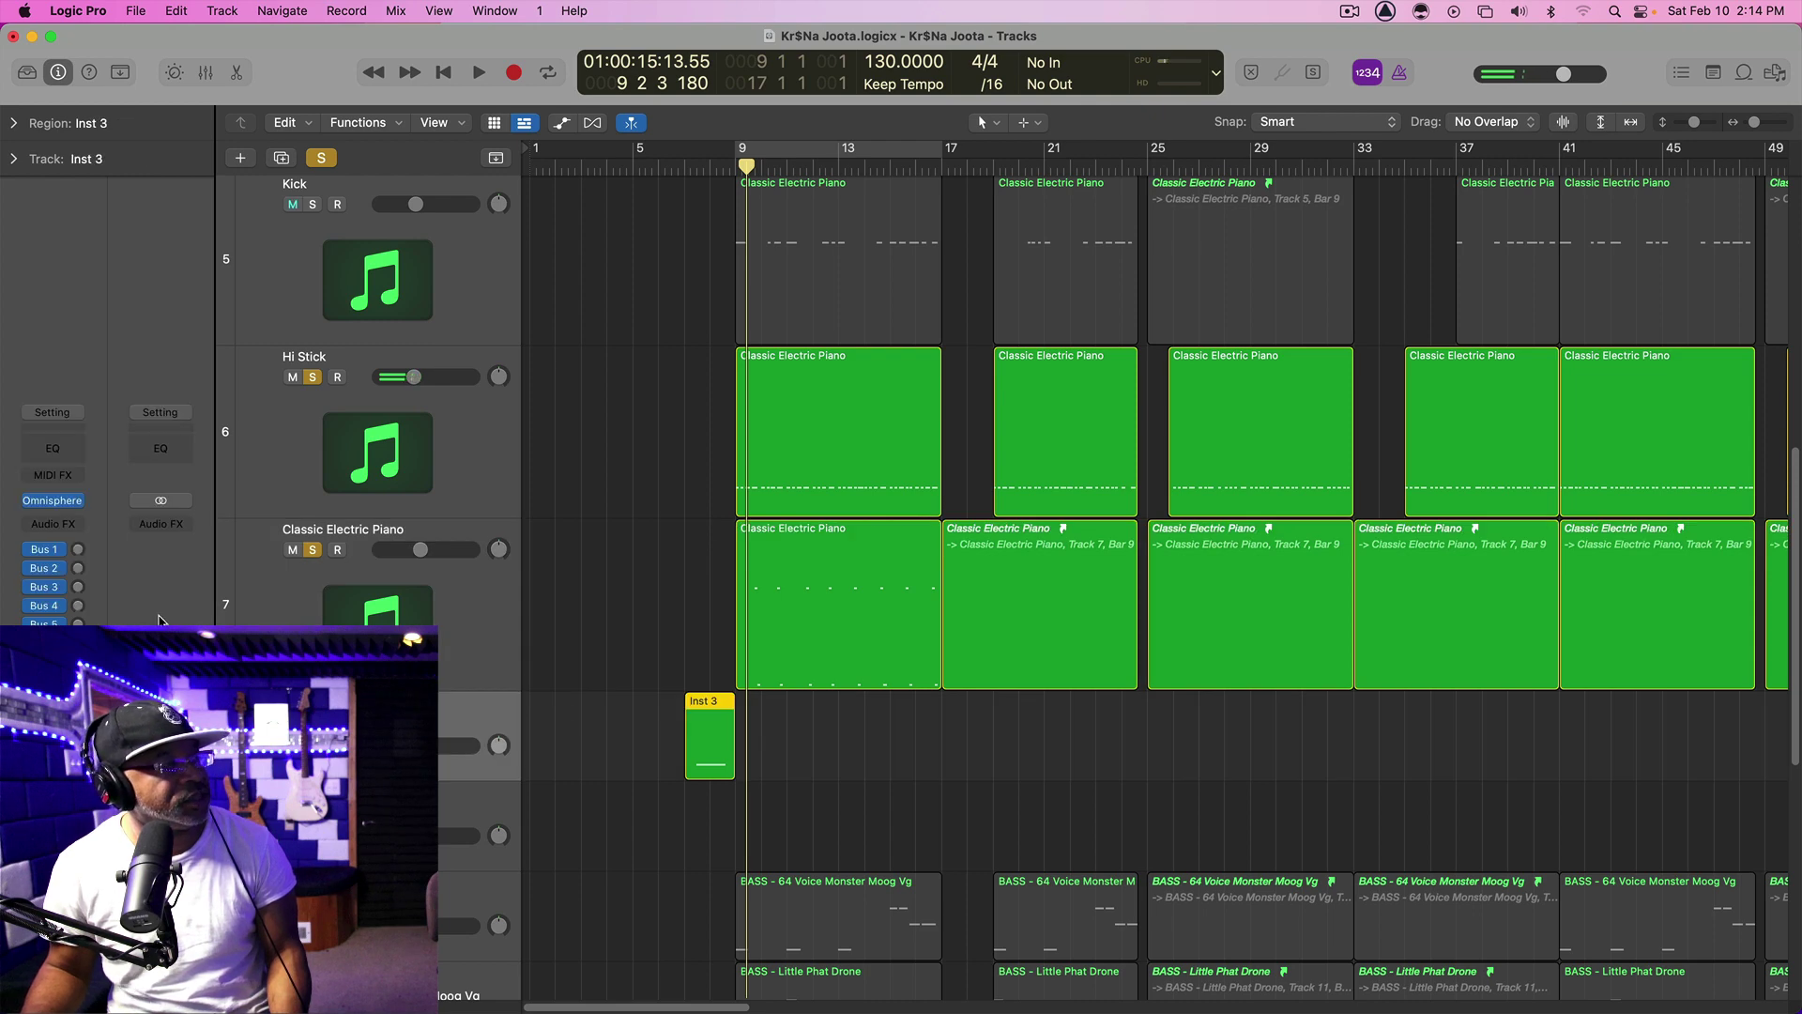
{"action": "left_click", "coordinate": [52, 501]}
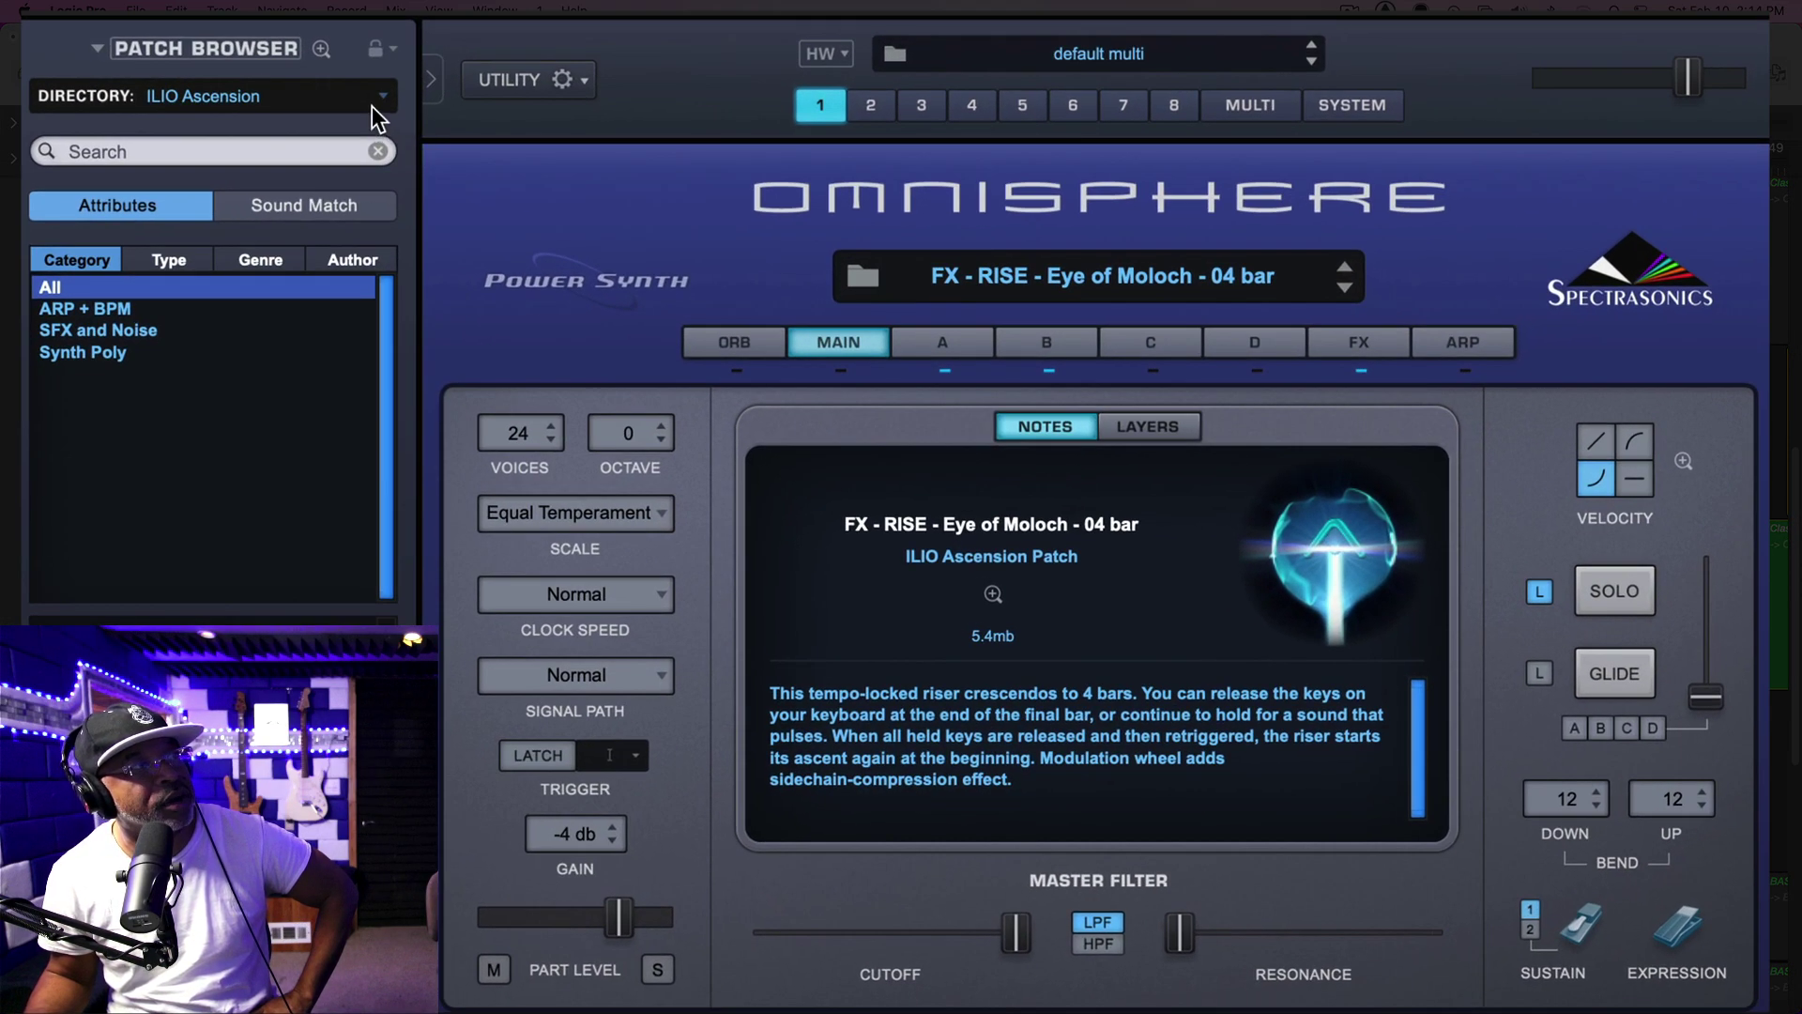
{"action": "left_click", "coordinate": [372, 97]}
{"action": "mouse_move", "coordinate": [372, 97]}
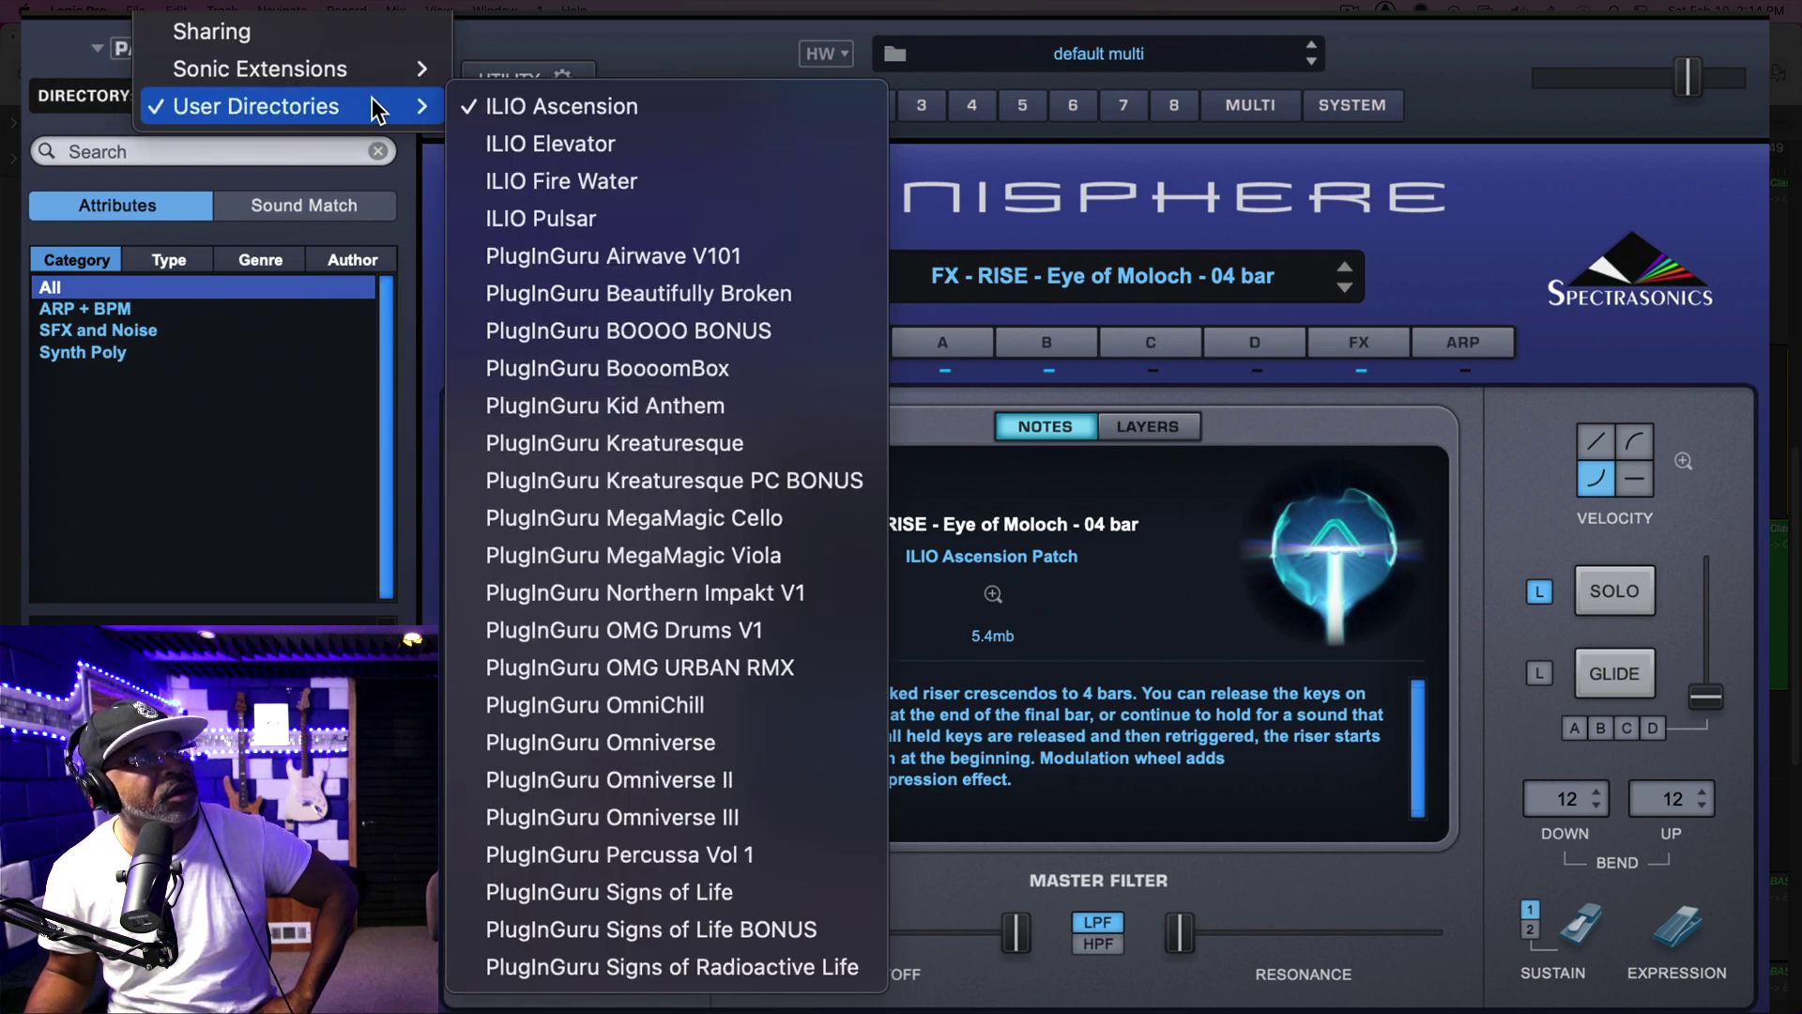
{"action": "key", "text": "Escape"}
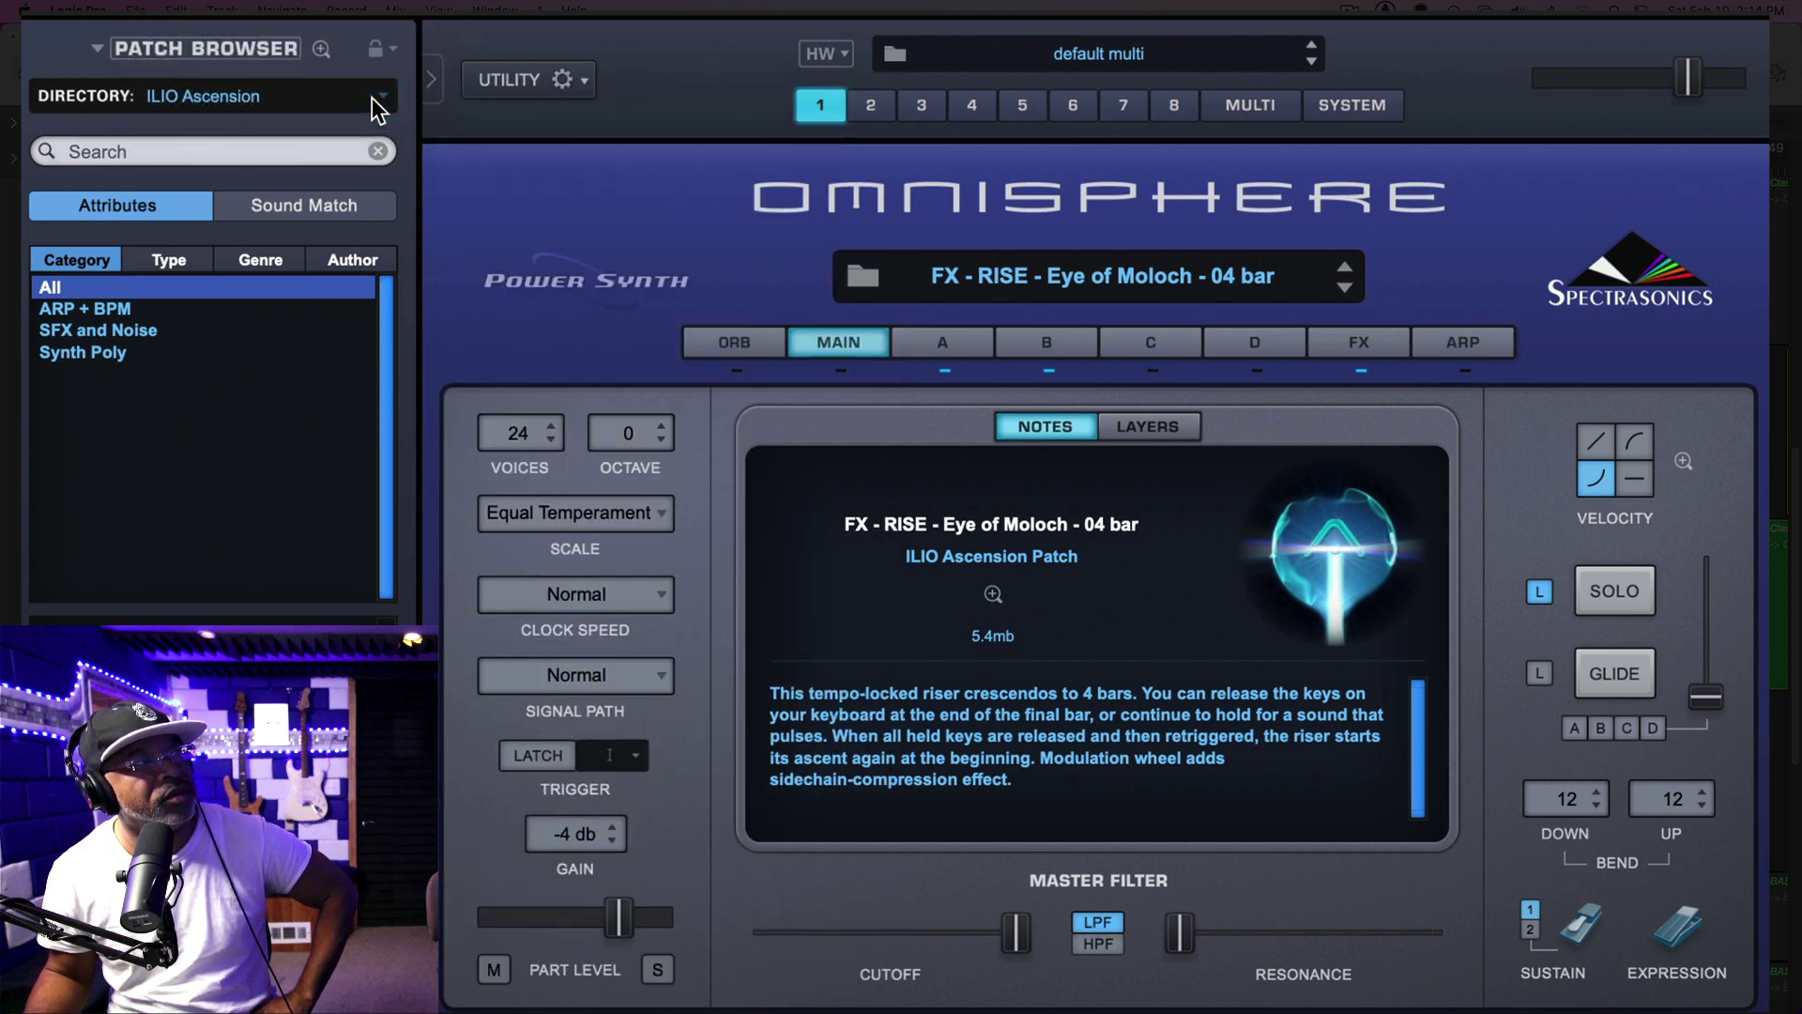
{"action": "left_click", "coordinate": [372, 98]}
{"action": "mouse_move", "coordinate": [372, 97]}
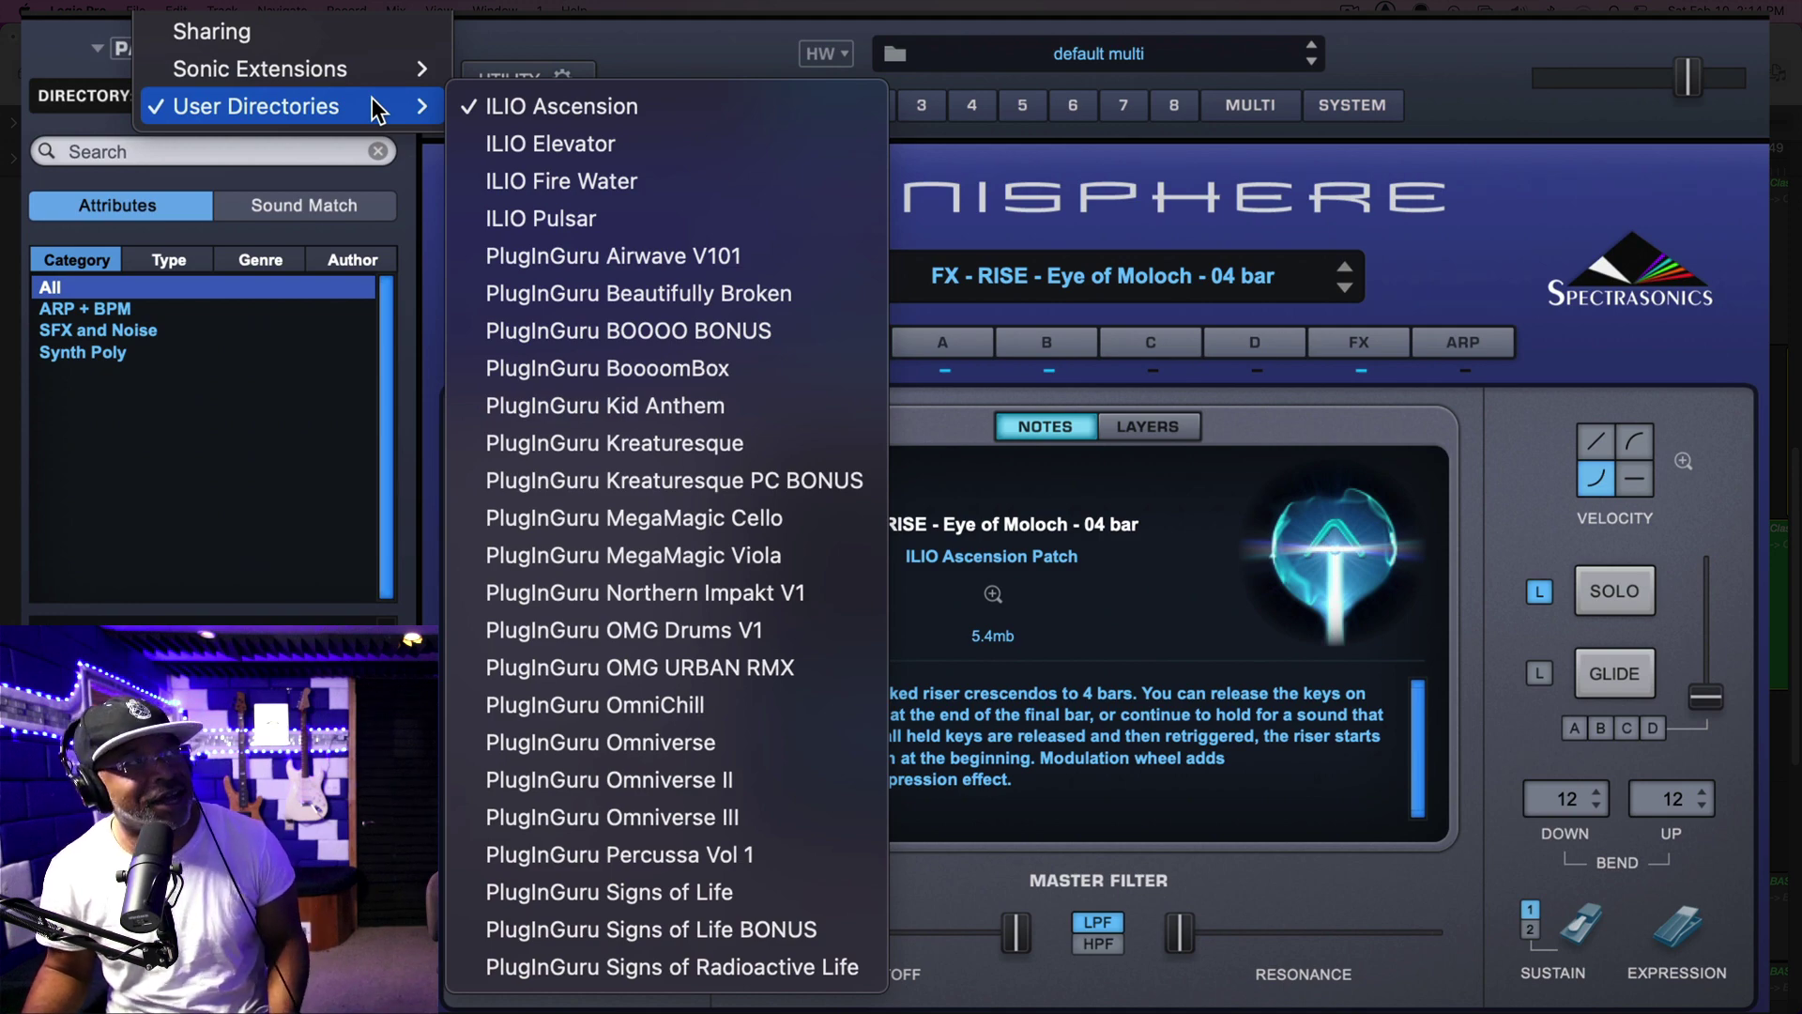
{"action": "key", "text": "Escape"}
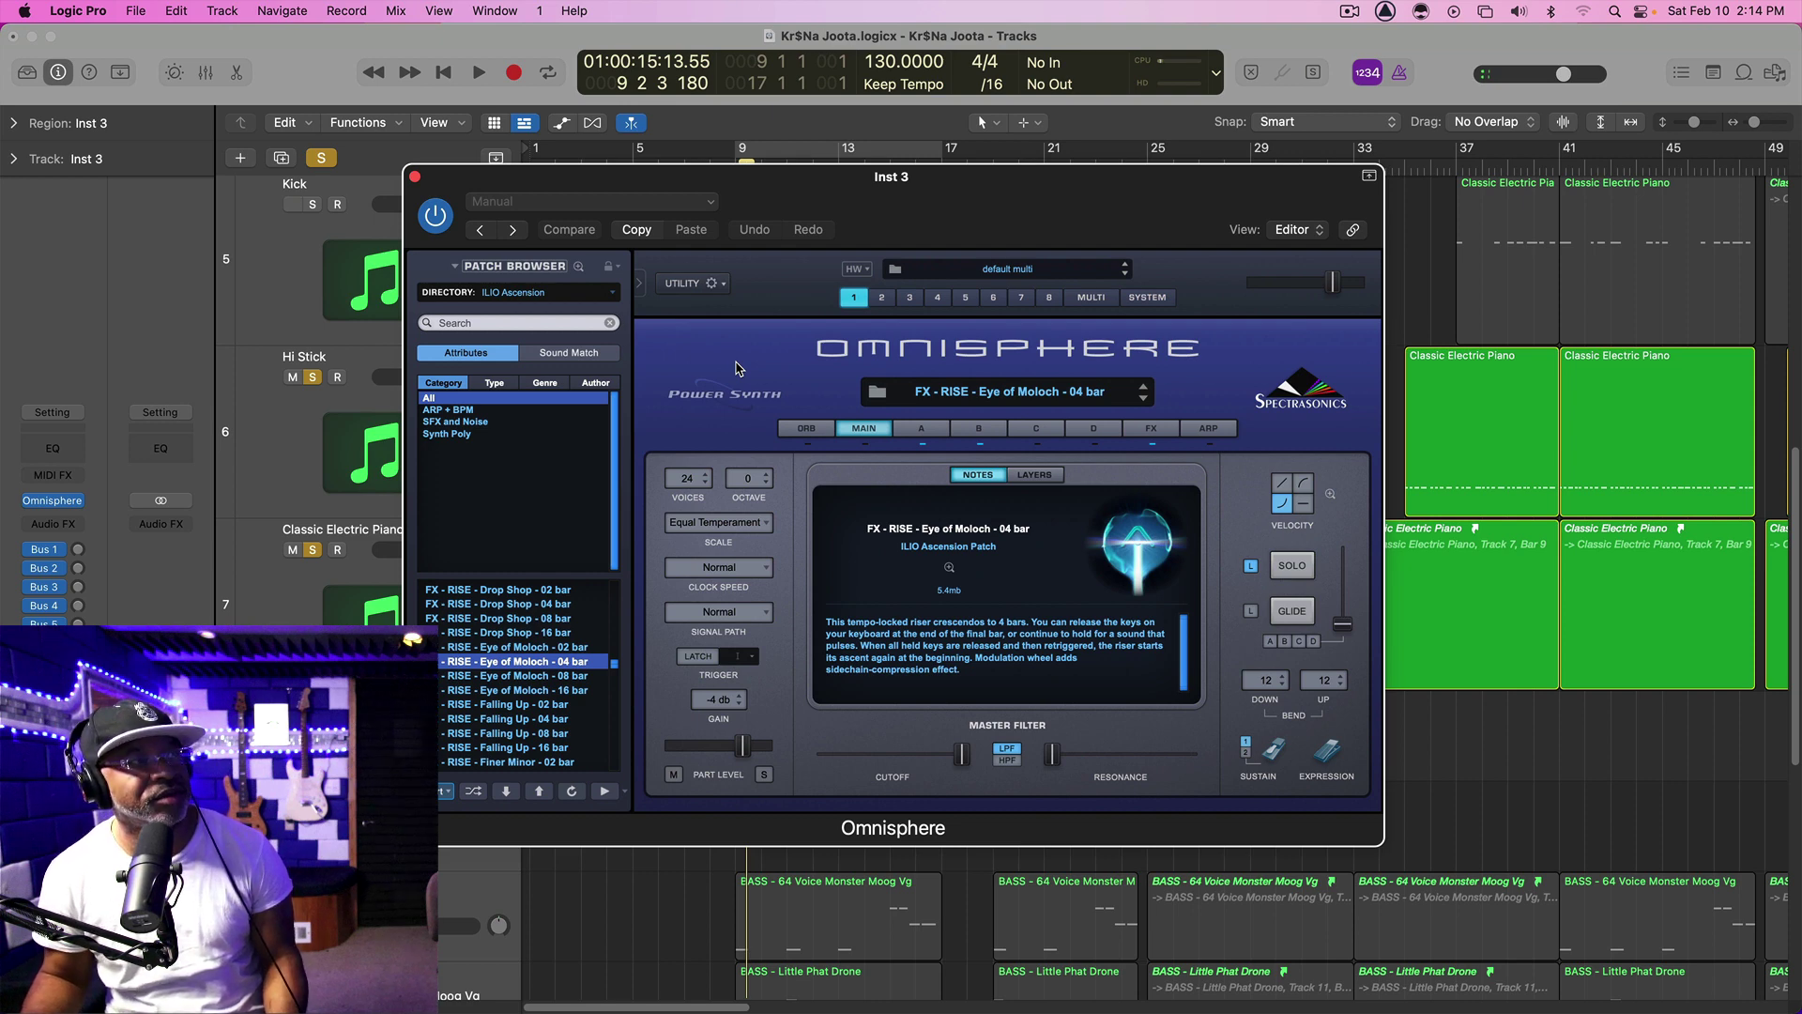
{"action": "left_click", "coordinate": [415, 178]}
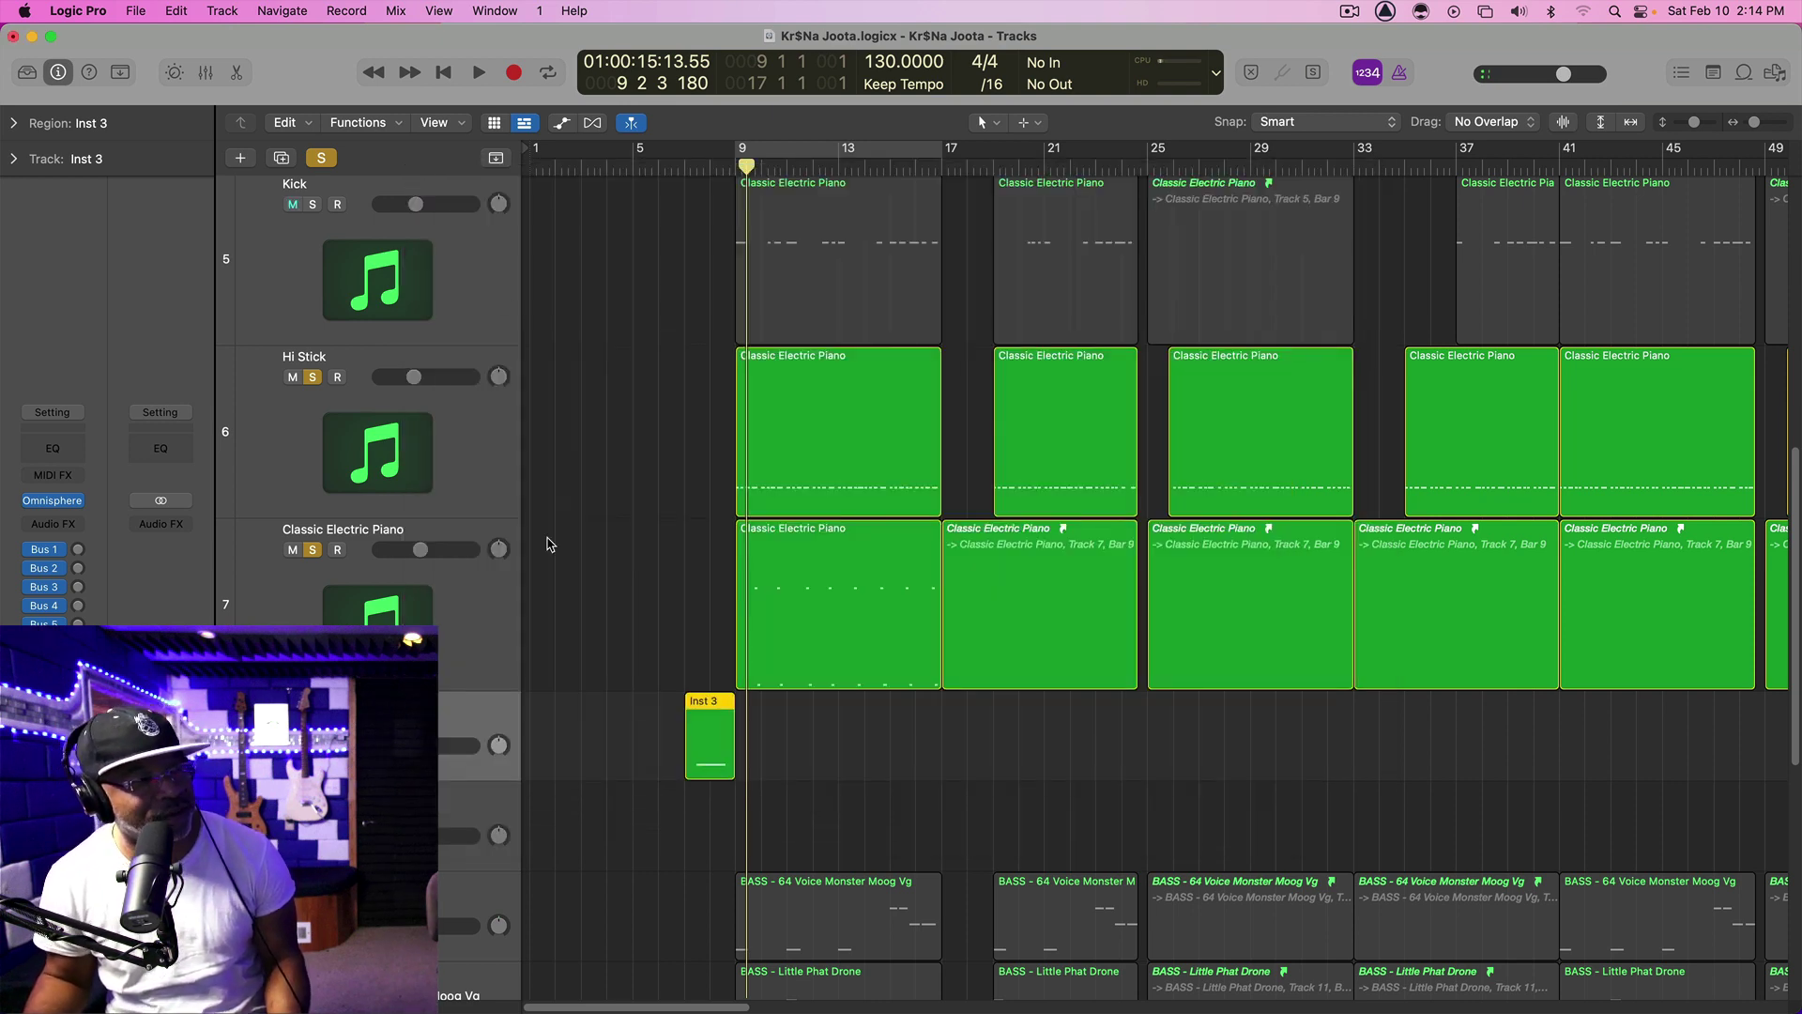
Play the Inst 3 riser once more into the drum parts at bar 9 and stop the playback
{"action": "scroll", "coordinate": [537, 588], "scroll_direction": "down", "scroll_amount": 4}
{"action": "key", "text": "space"}
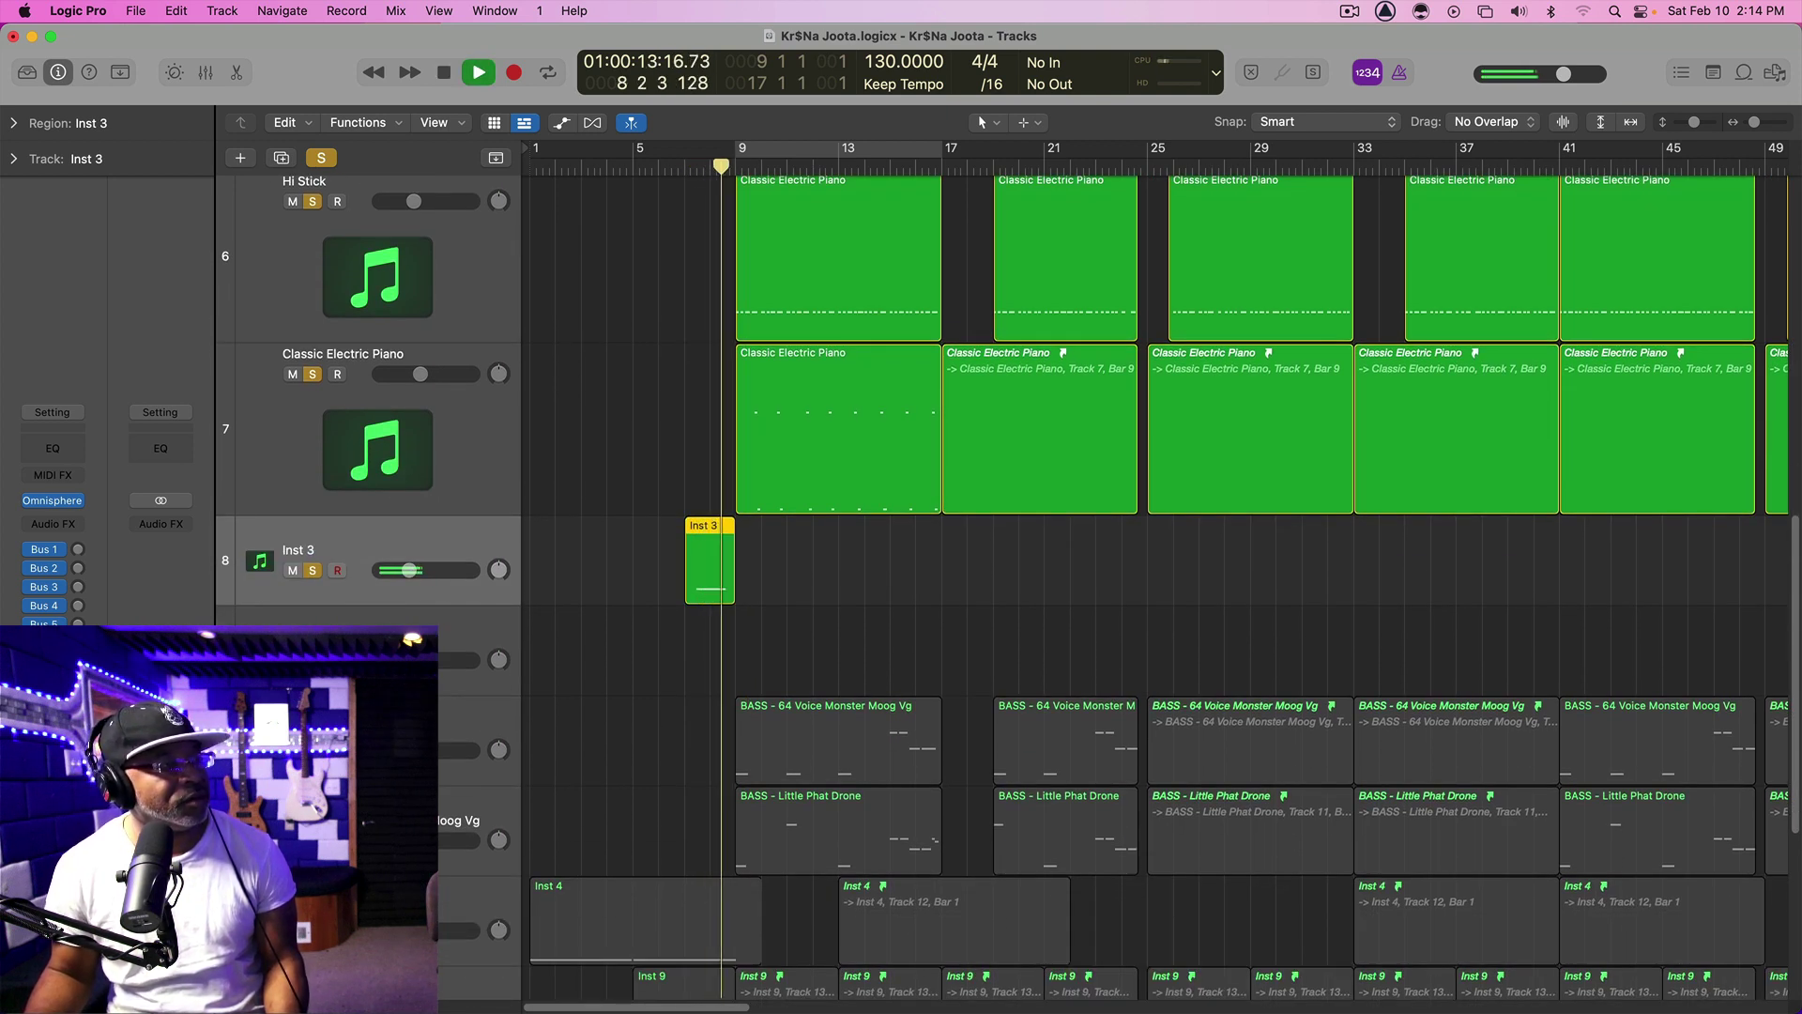
{"action": "key", "text": "space"}
Clear the solos on the Inst 3, Classic Electric Piano and Hi Stick tracks
{"action": "left_click", "coordinate": [478, 723]}
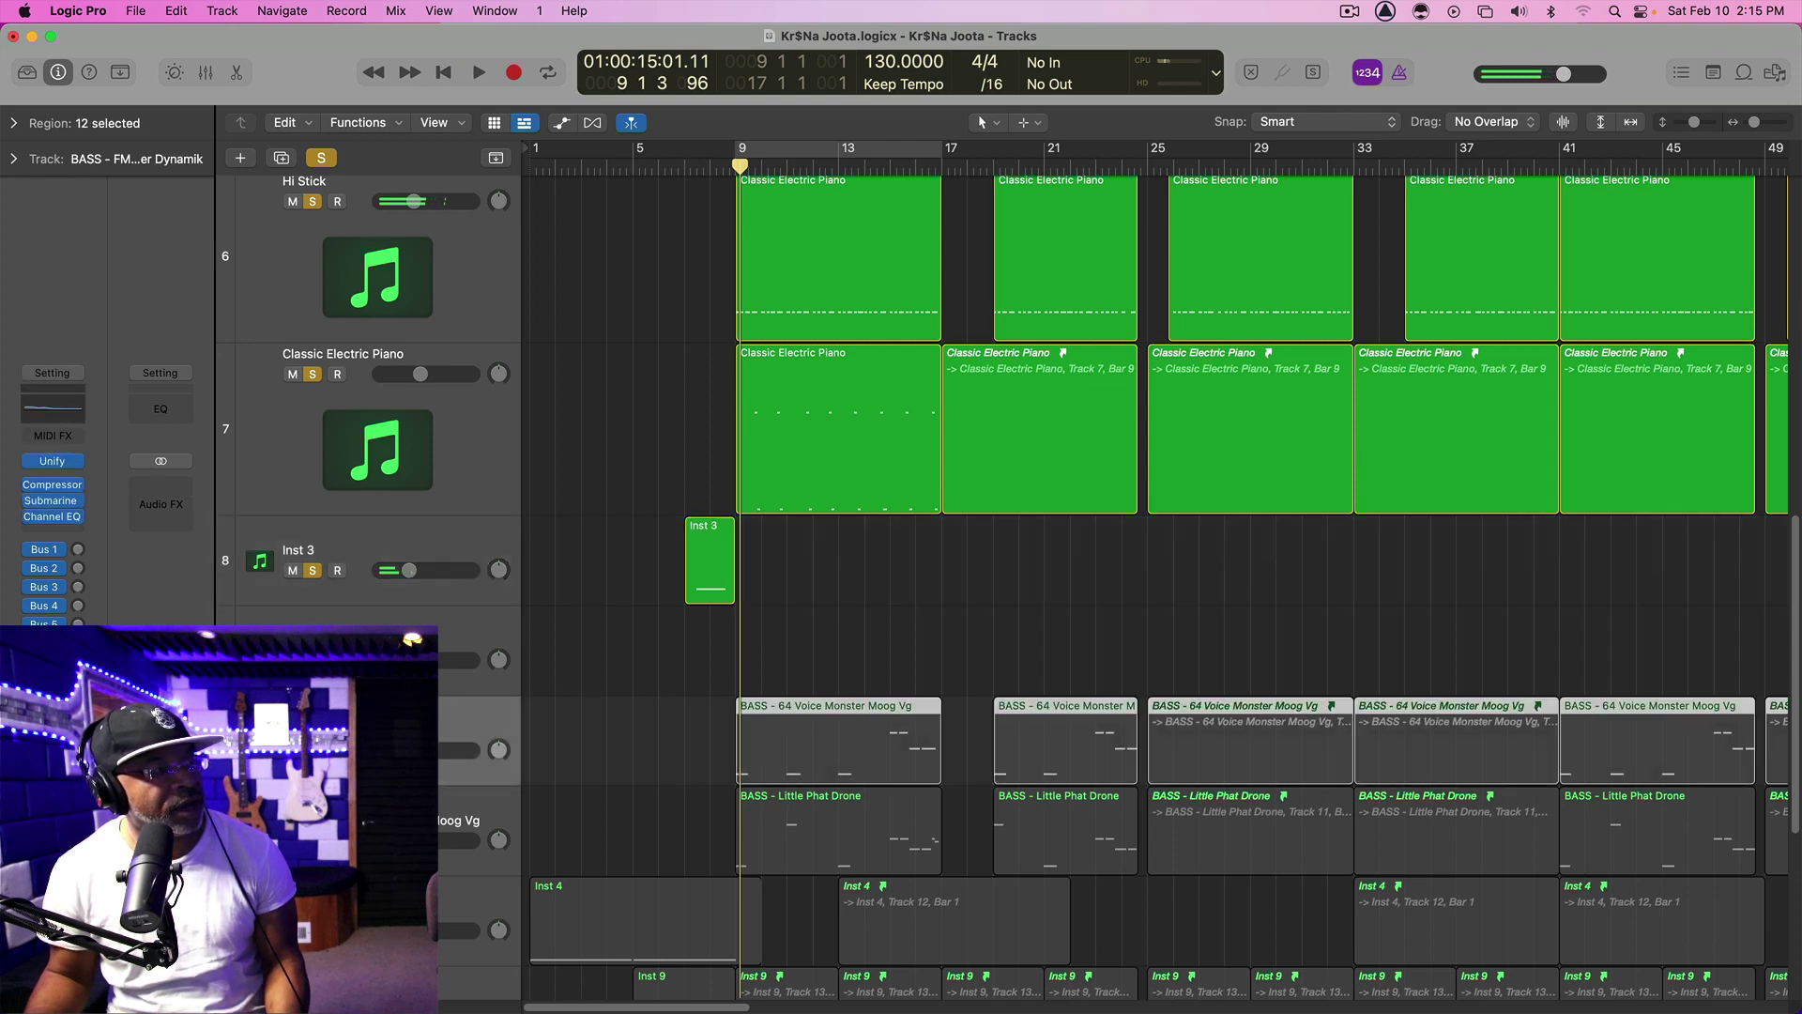
{"action": "left_click", "coordinate": [479, 812]}
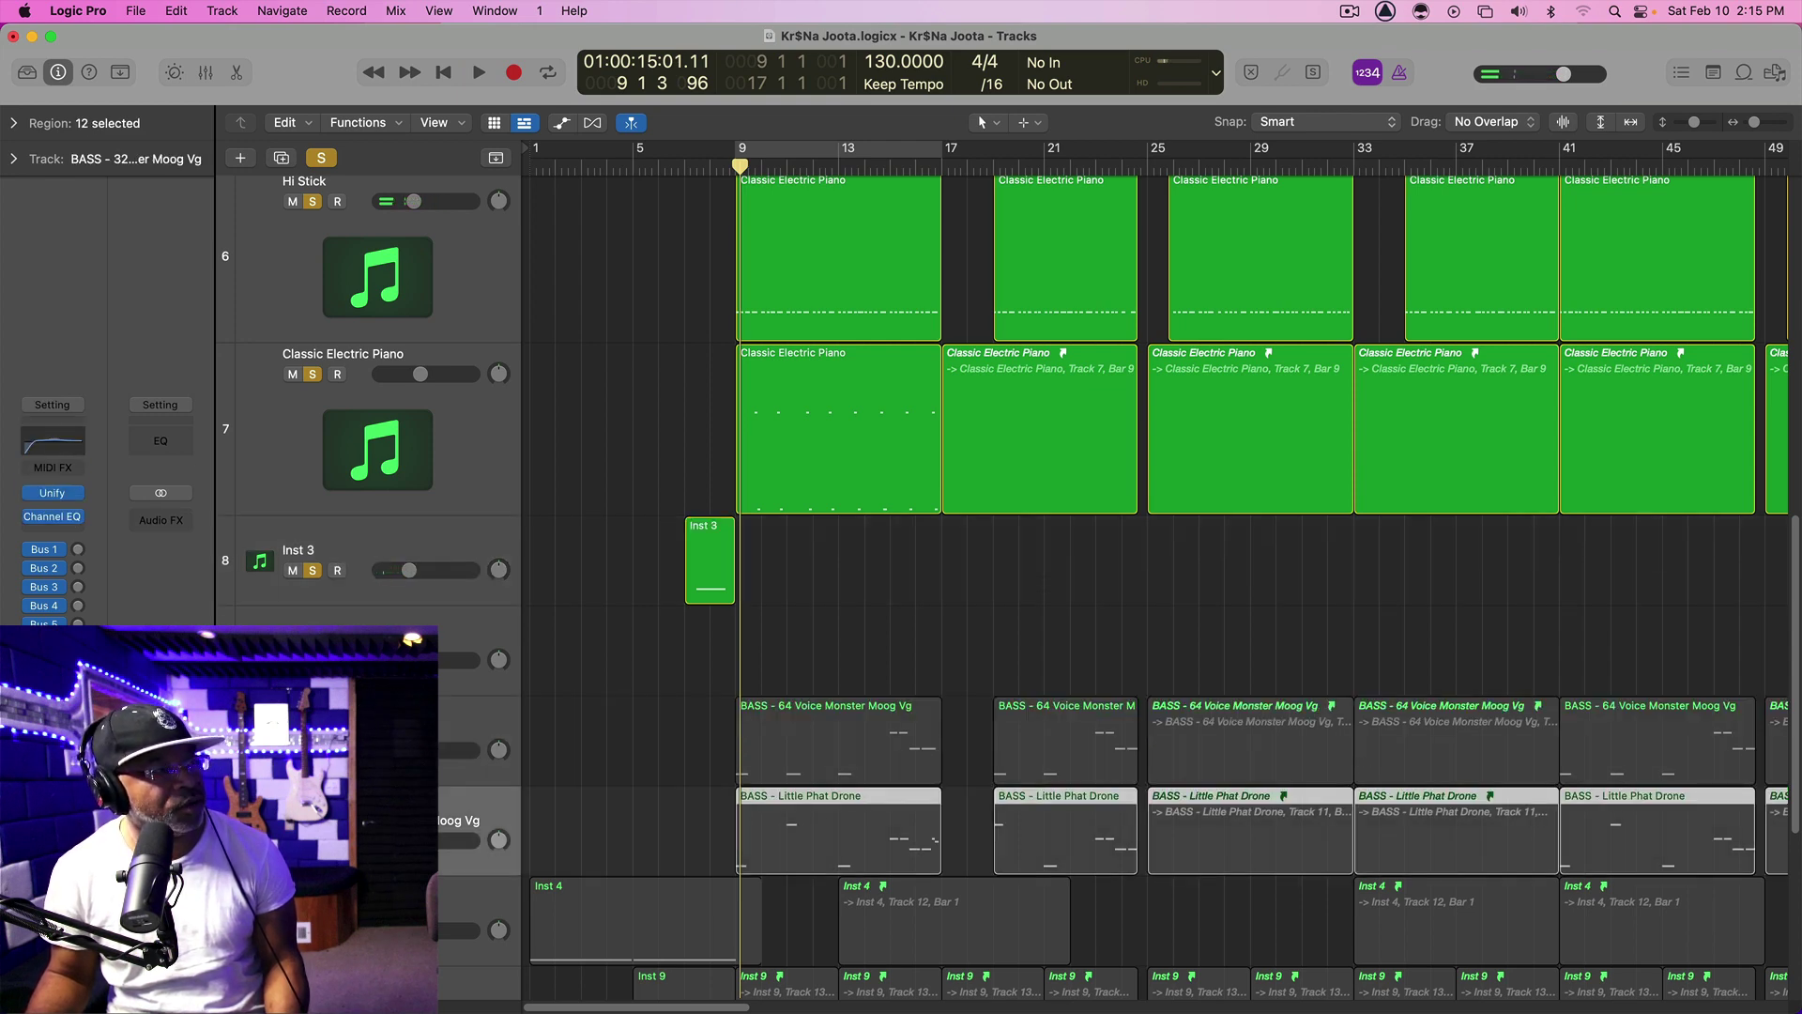
{"action": "left_click", "coordinate": [314, 570]}
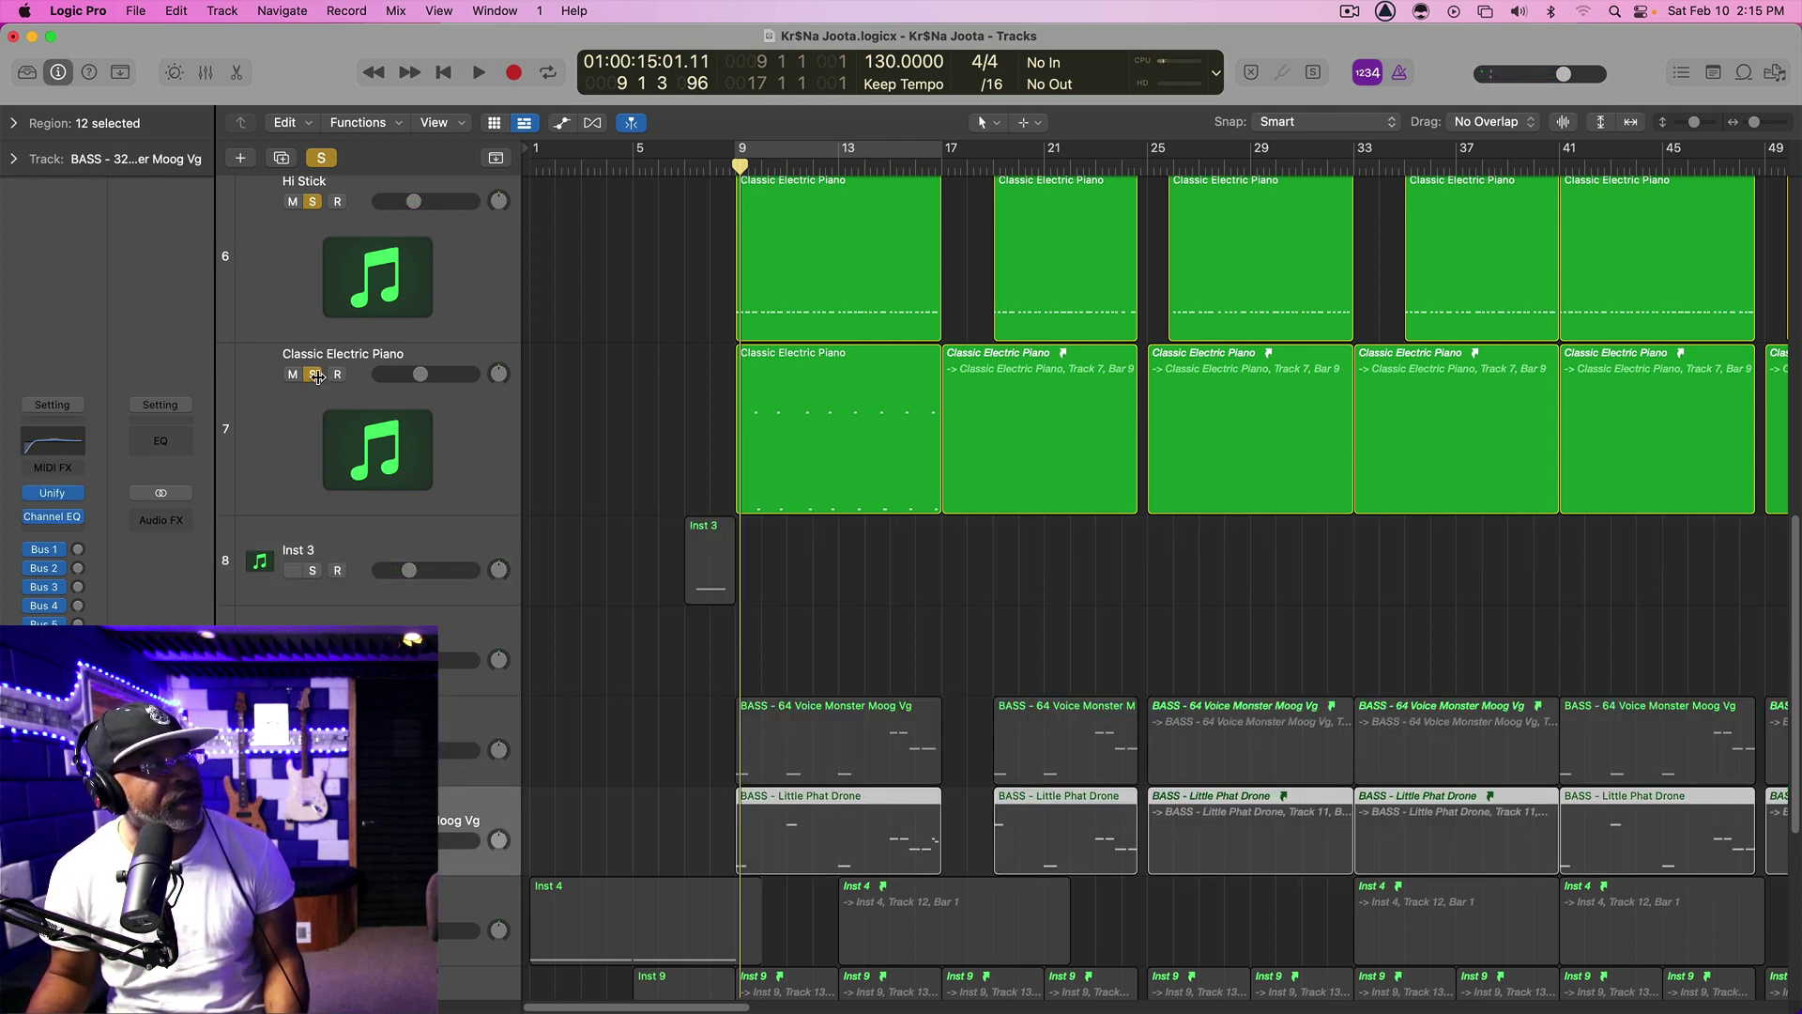
{"action": "left_click", "coordinate": [317, 377], "text": "alt"}
{"action": "scroll", "coordinate": [1022, 587], "scroll_direction": "down", "scroll_amount": 3}
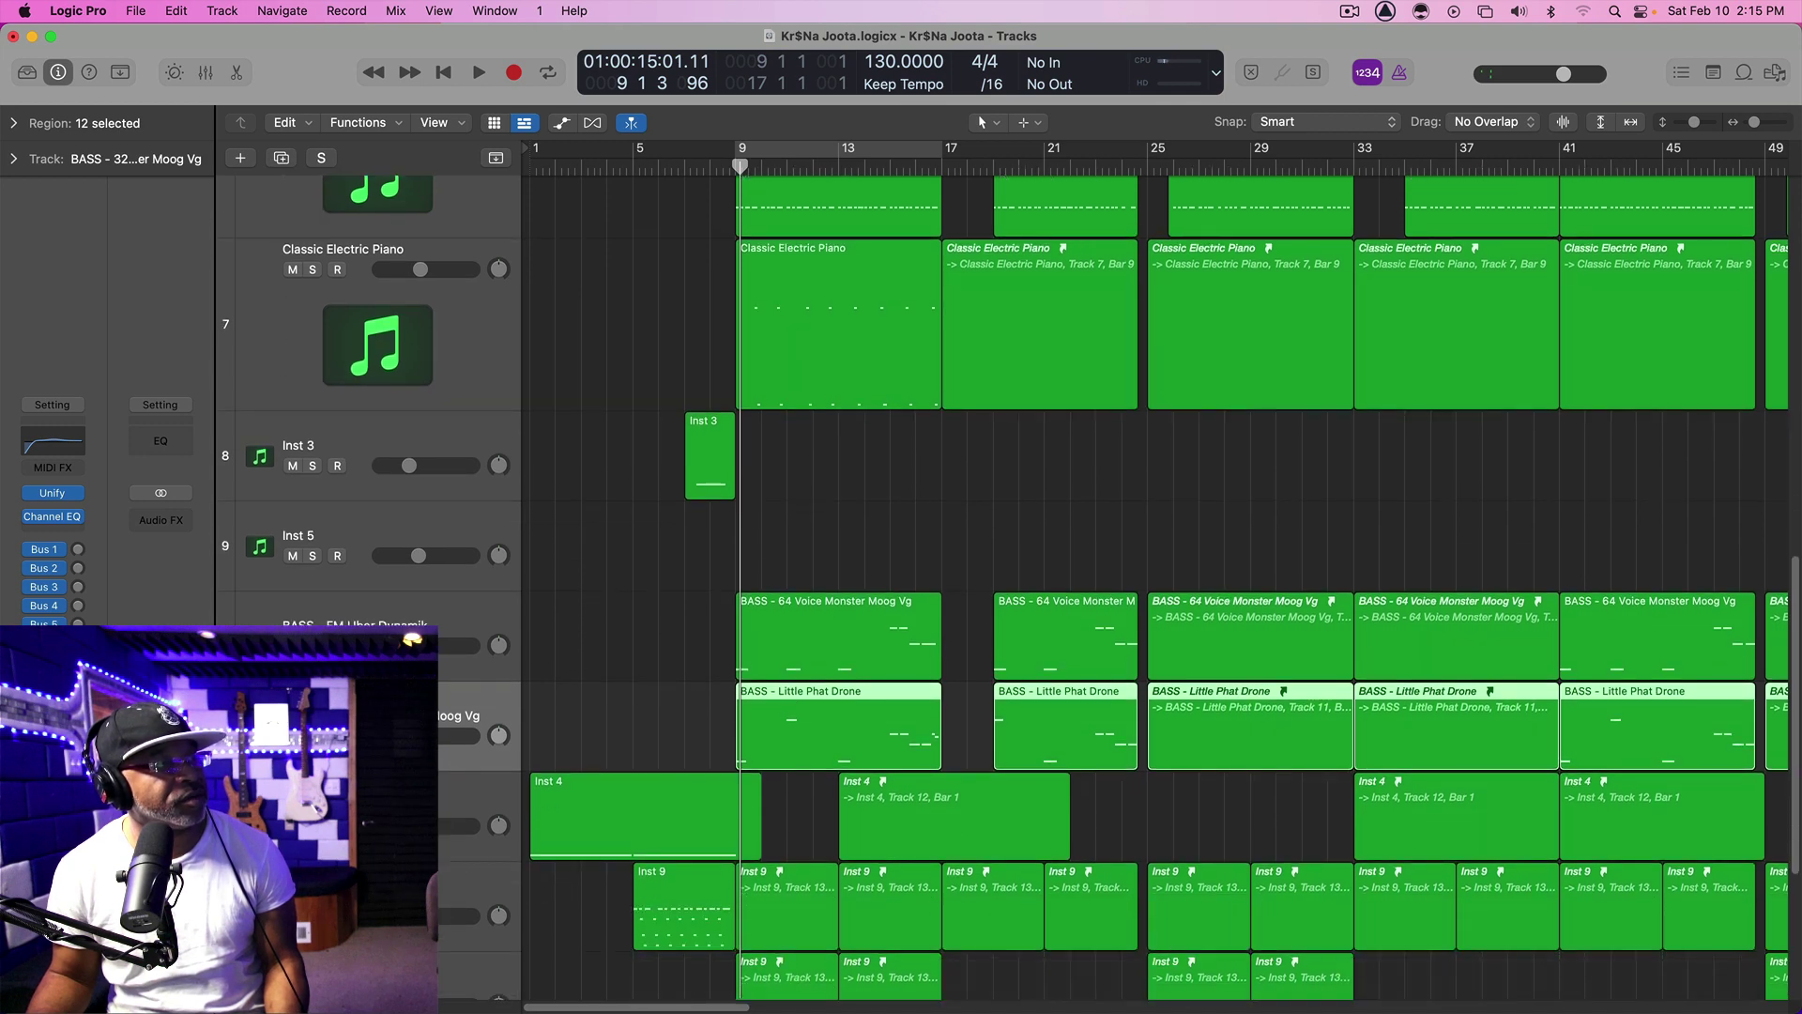
Solo the BASS - FM Uber Dynamik and BASS - 32 Voice Monster Moog Vg tracks together and play them to about bar 11
{"action": "left_click", "coordinate": [398, 621]}
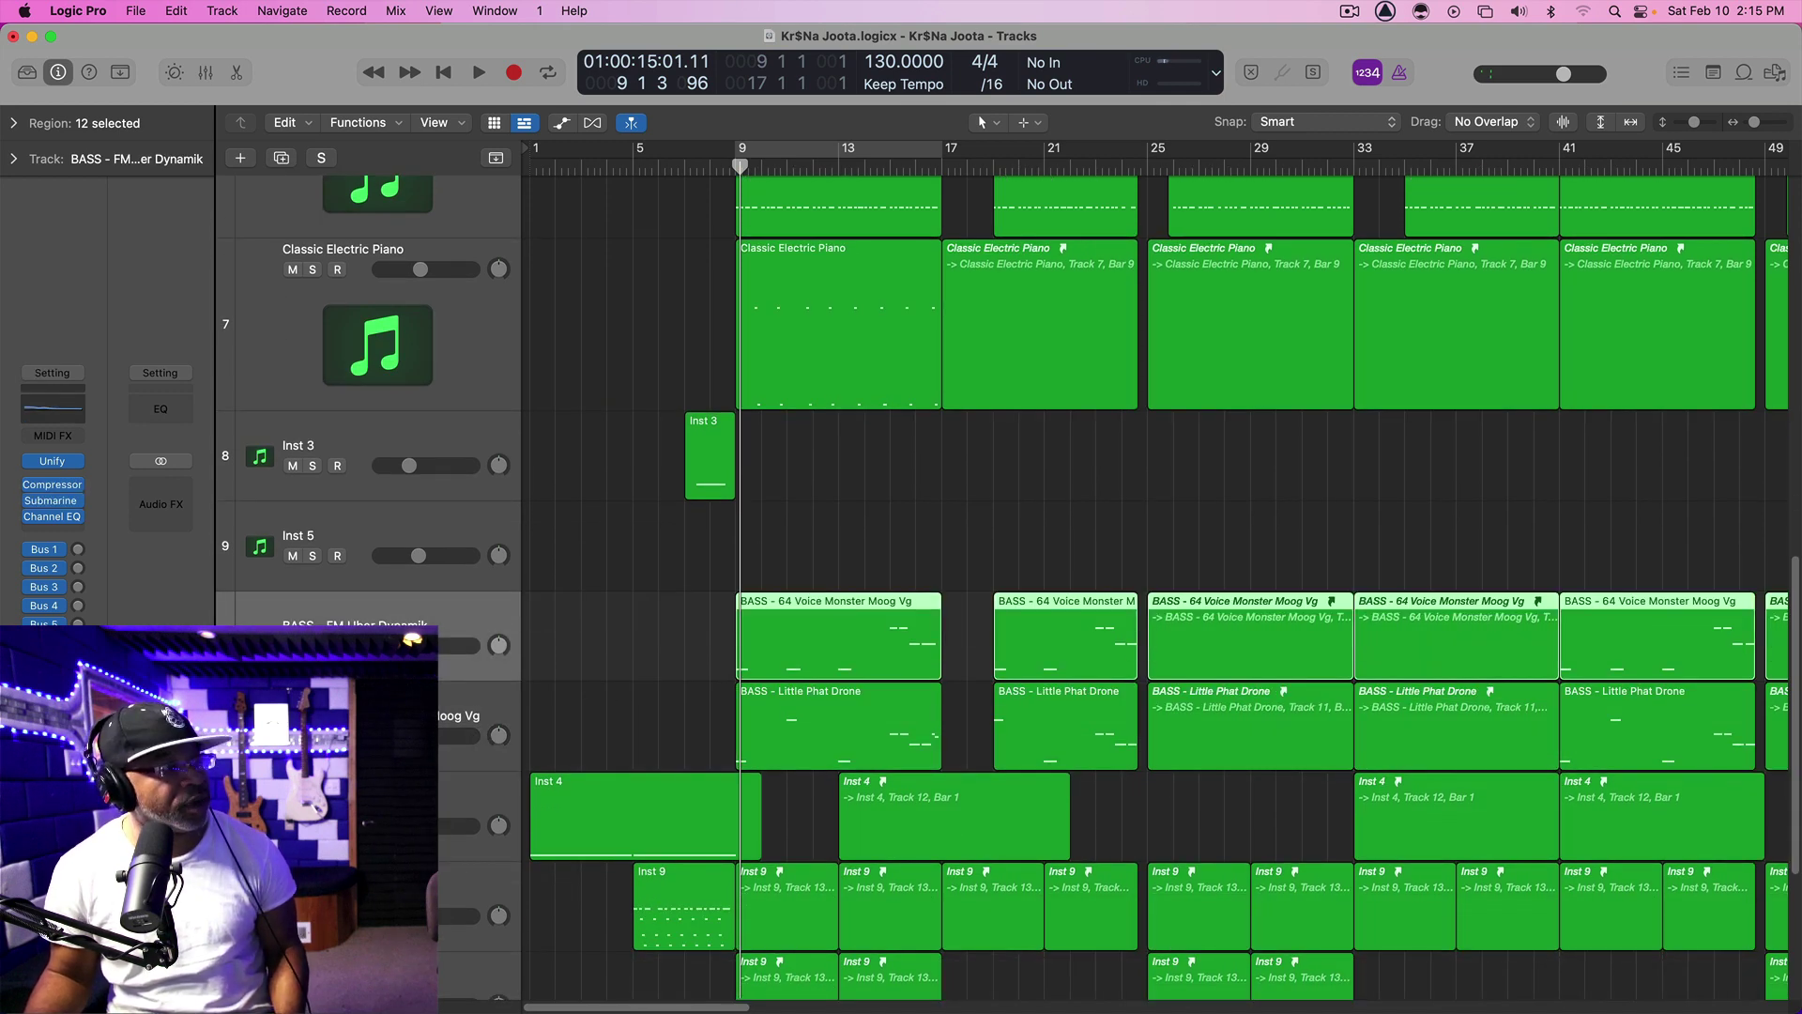
{"action": "scroll", "coordinate": [317, 619], "scroll_direction": "down", "scroll_amount": 1}
{"action": "left_click", "coordinate": [317, 620]}
{"action": "key", "text": "space"}
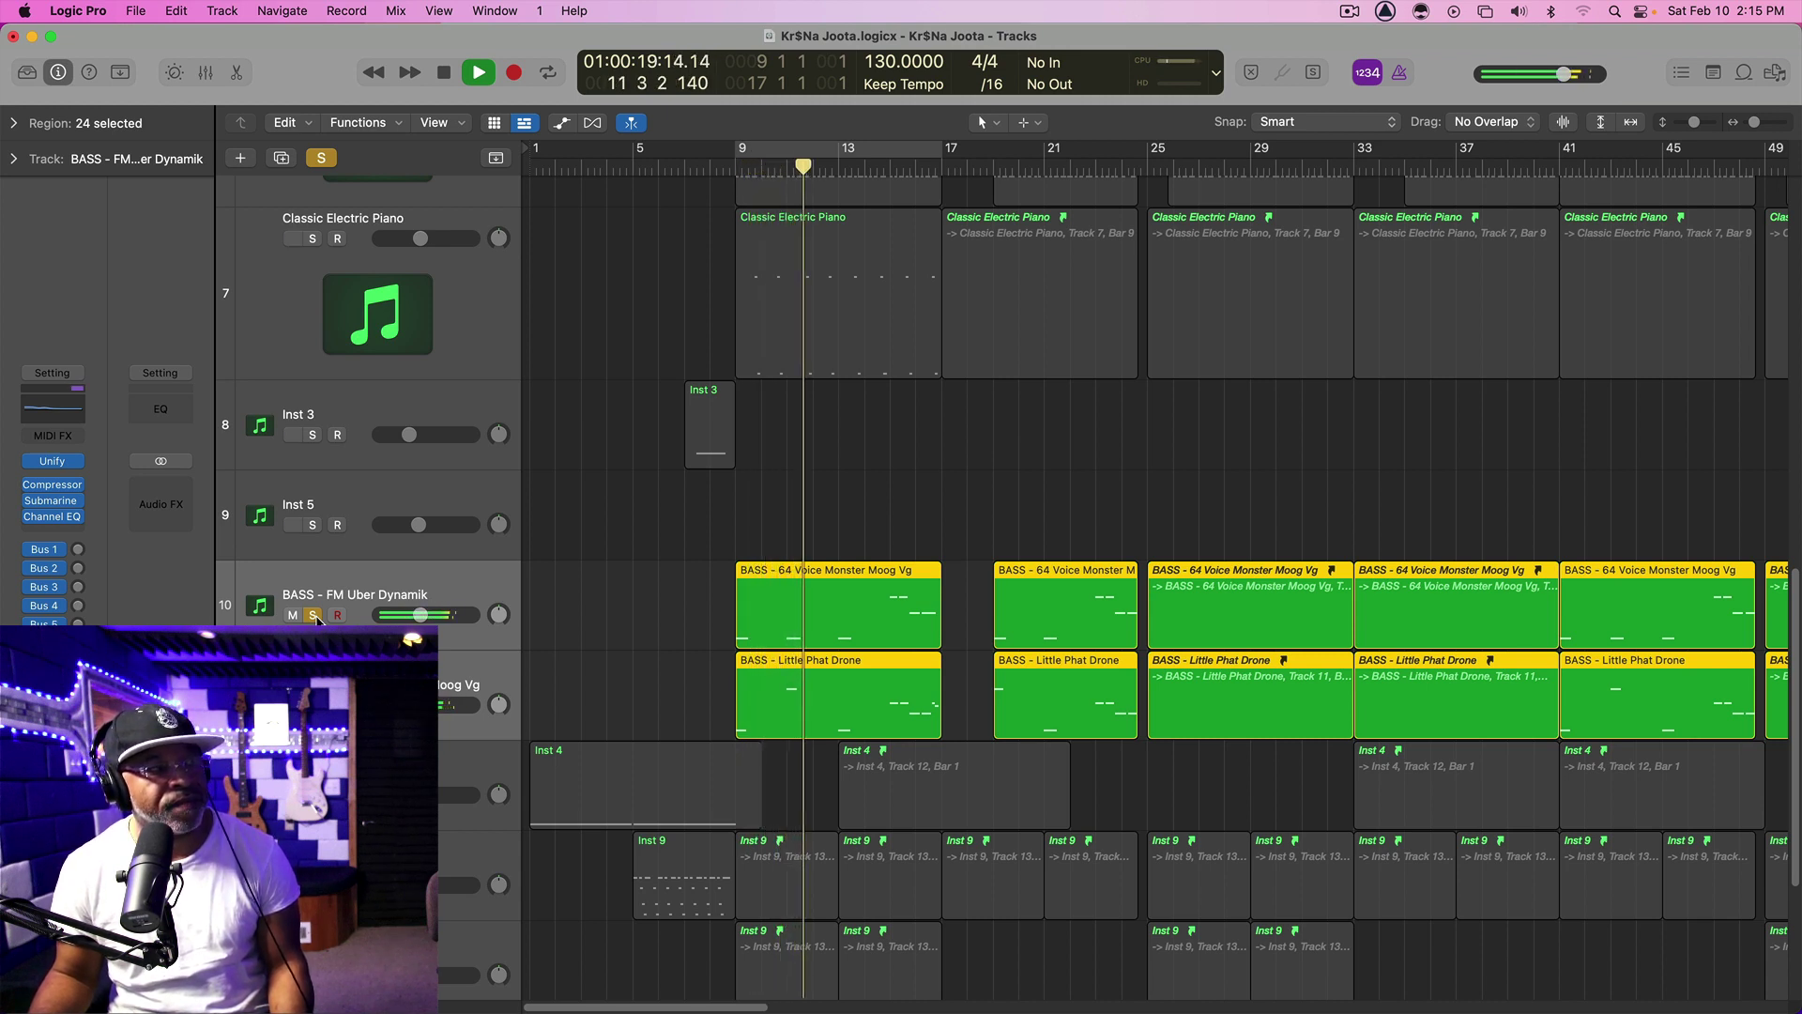
{"action": "key", "text": "space"}
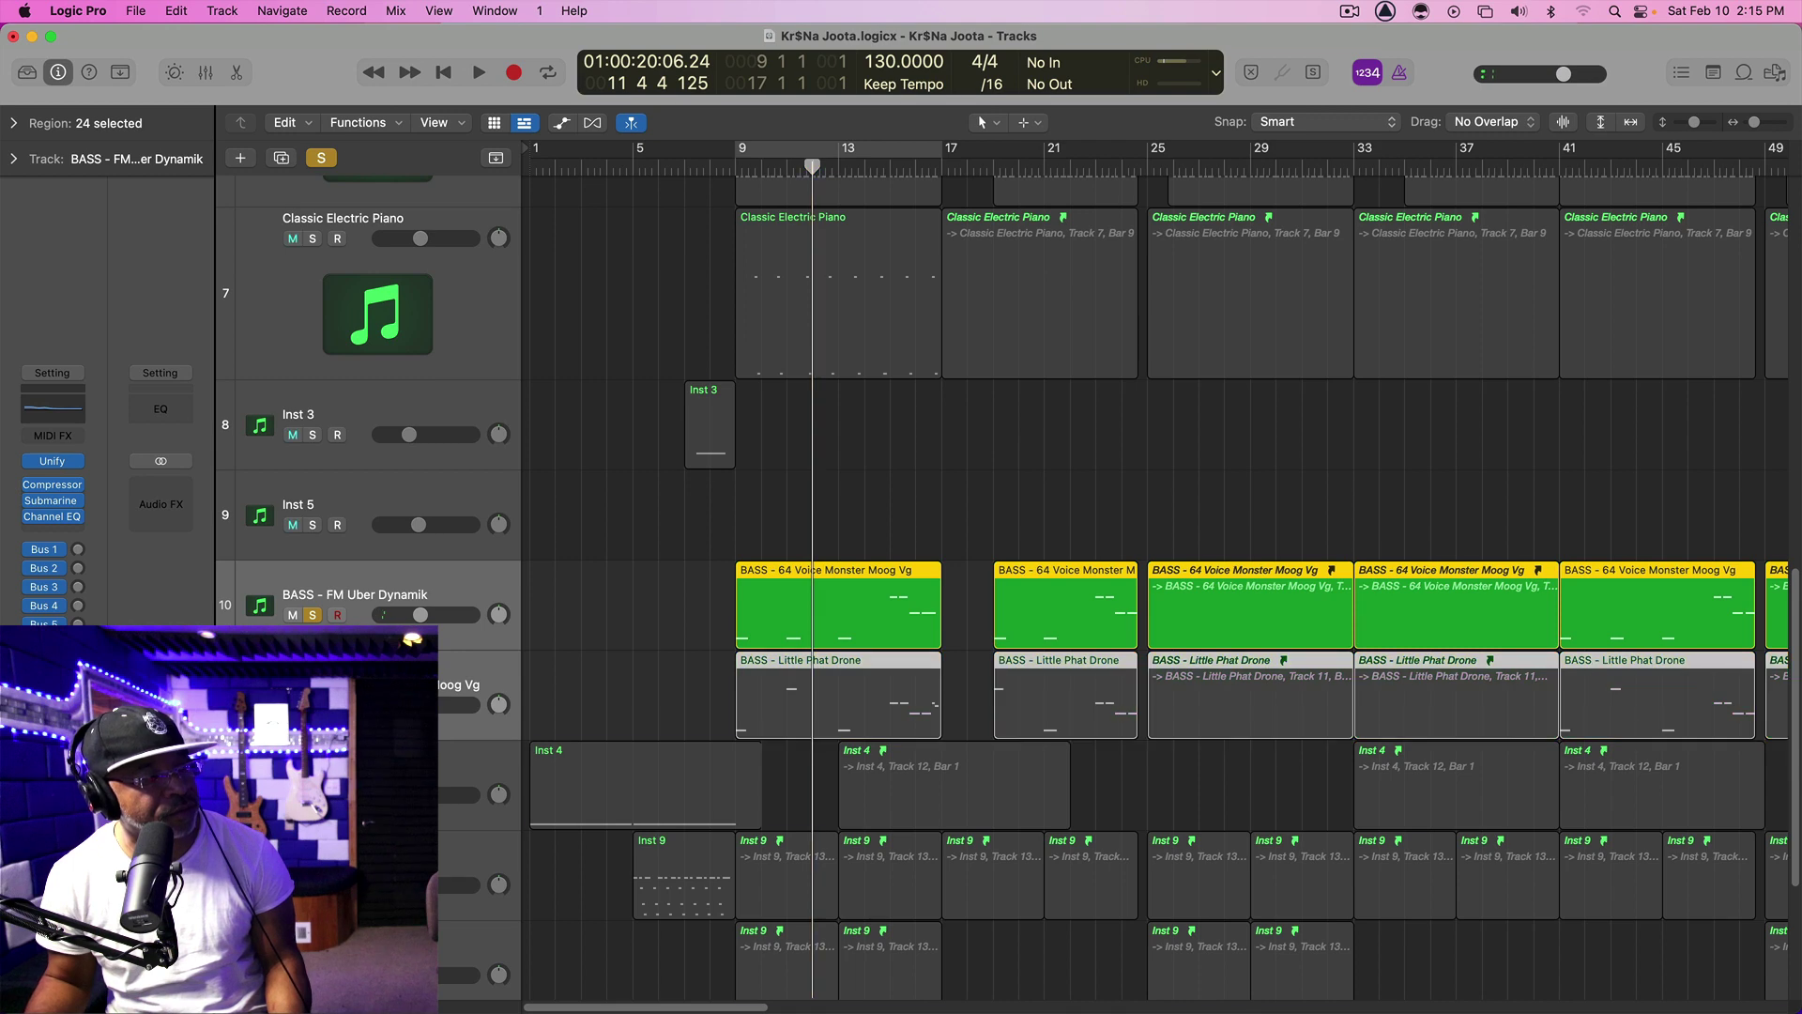
Solo only the BASS - FM Uber Dynamik track and play its bass line to about bar 14
{"action": "left_click", "coordinate": [312, 615]}
{"action": "key", "text": "space"}
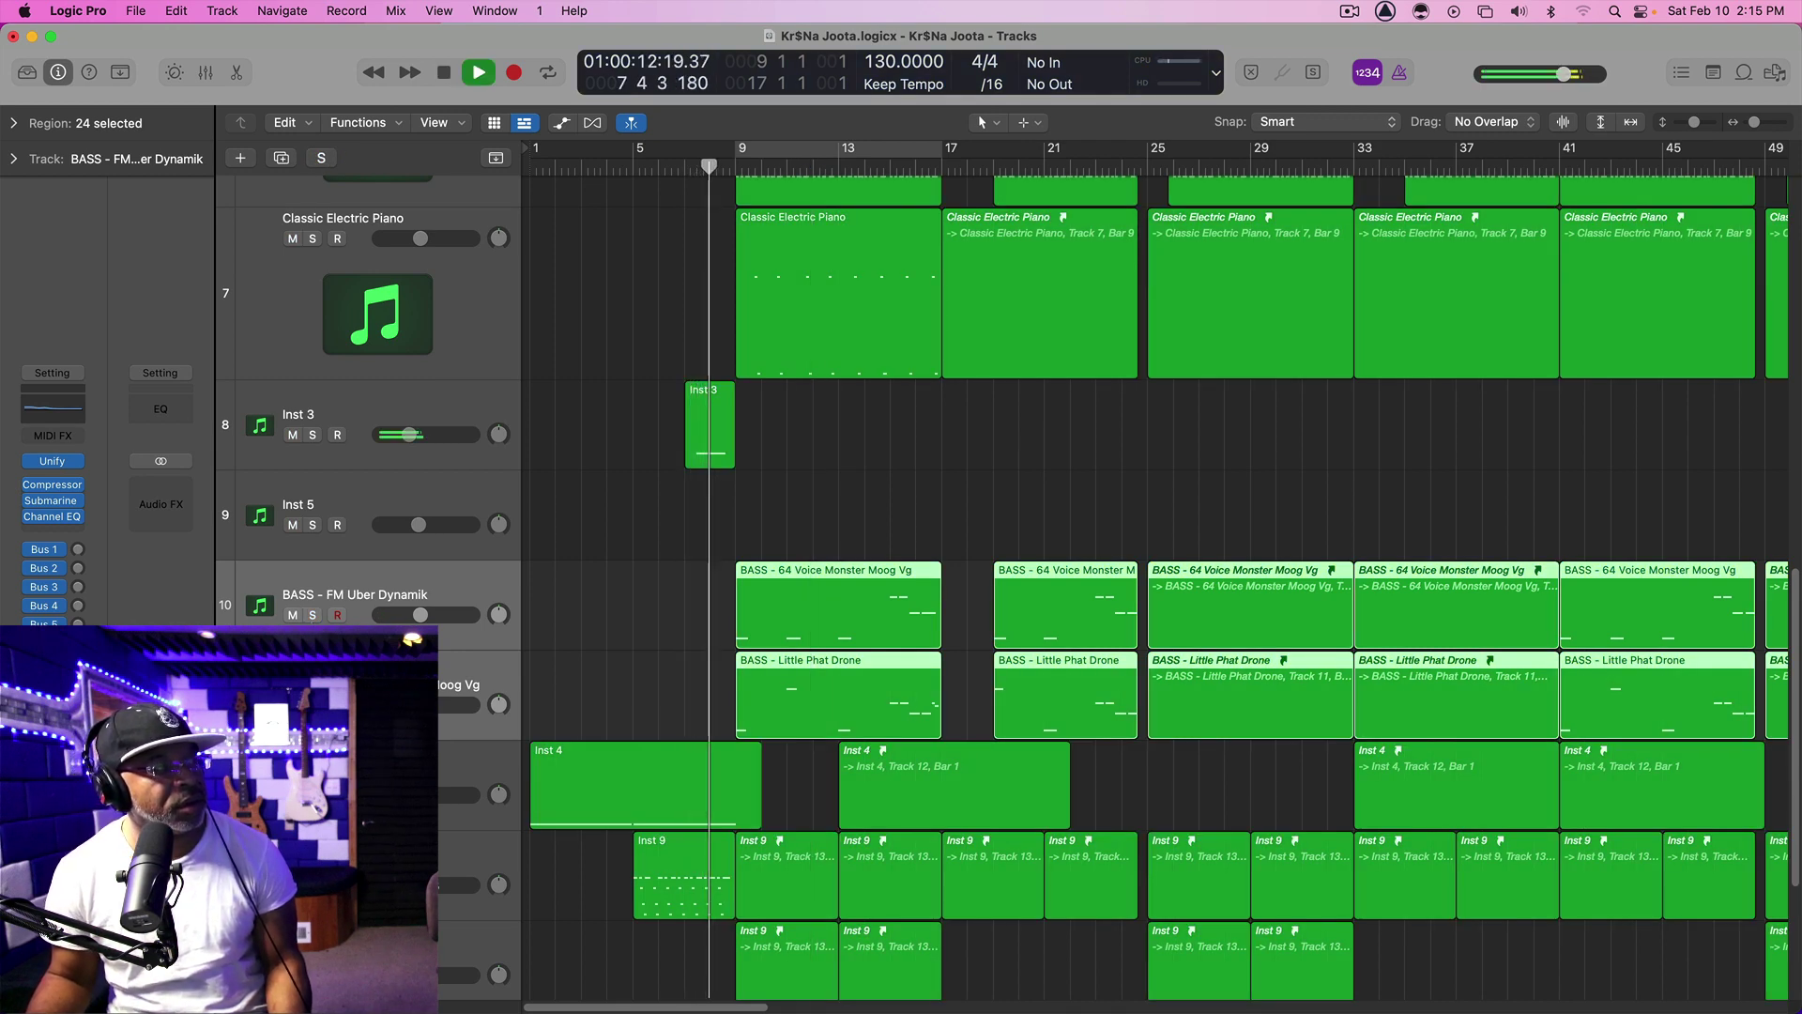
{"action": "left_click", "coordinate": [310, 631]}
{"action": "left_click", "coordinate": [313, 615]}
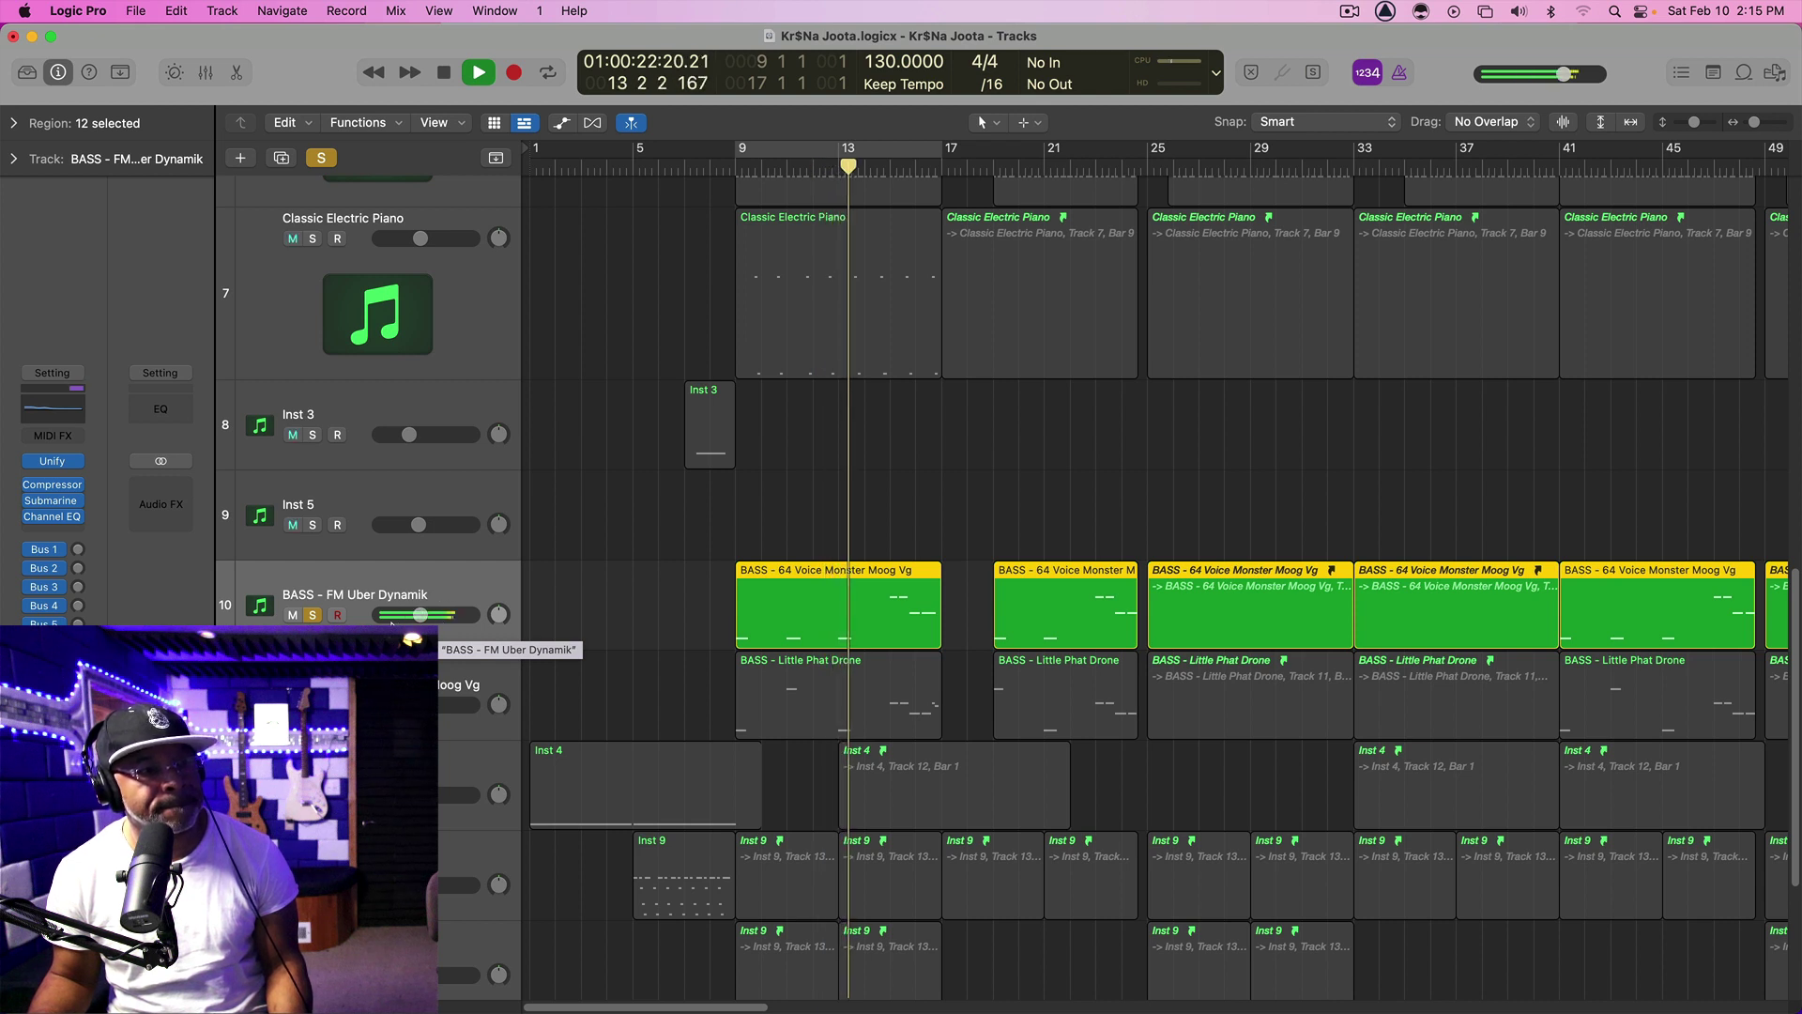
{"action": "key", "text": "space"}
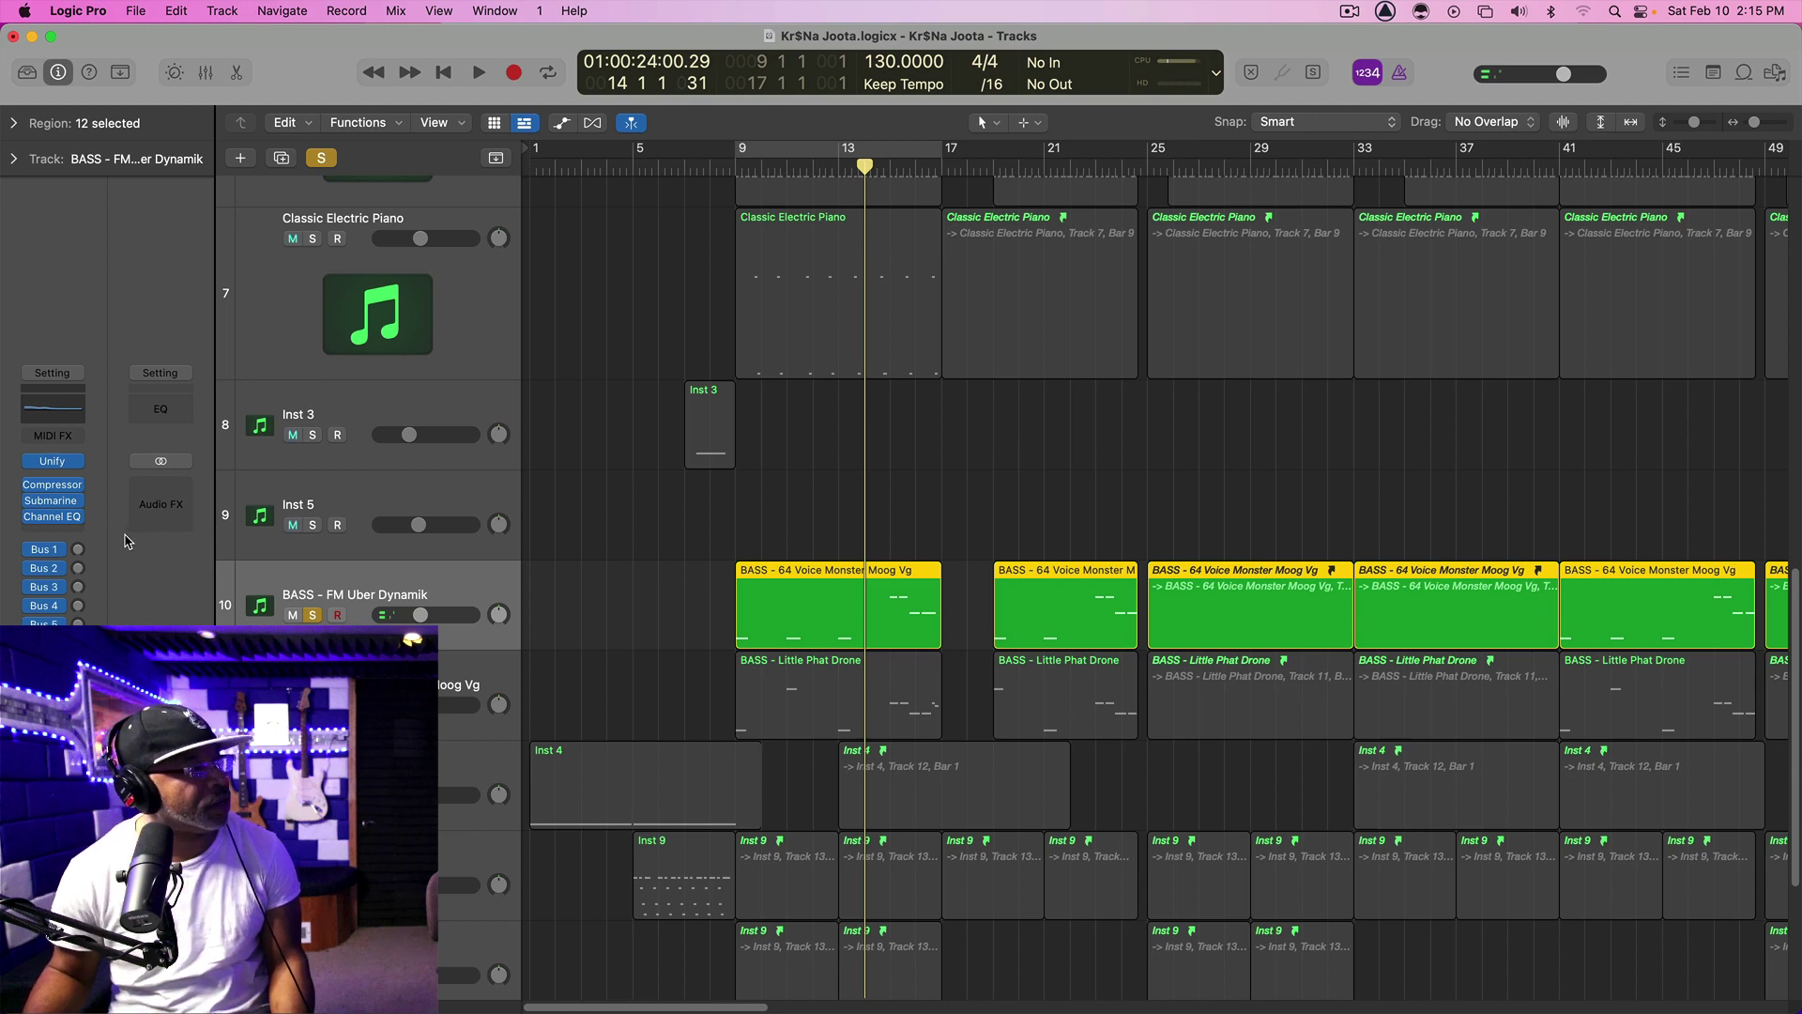
Open the Submarine plug-in on the BASS - FM Uber Dynamik track and compare the bass sound with the effect active and bypassed
{"action": "left_click", "coordinate": [54, 505]}
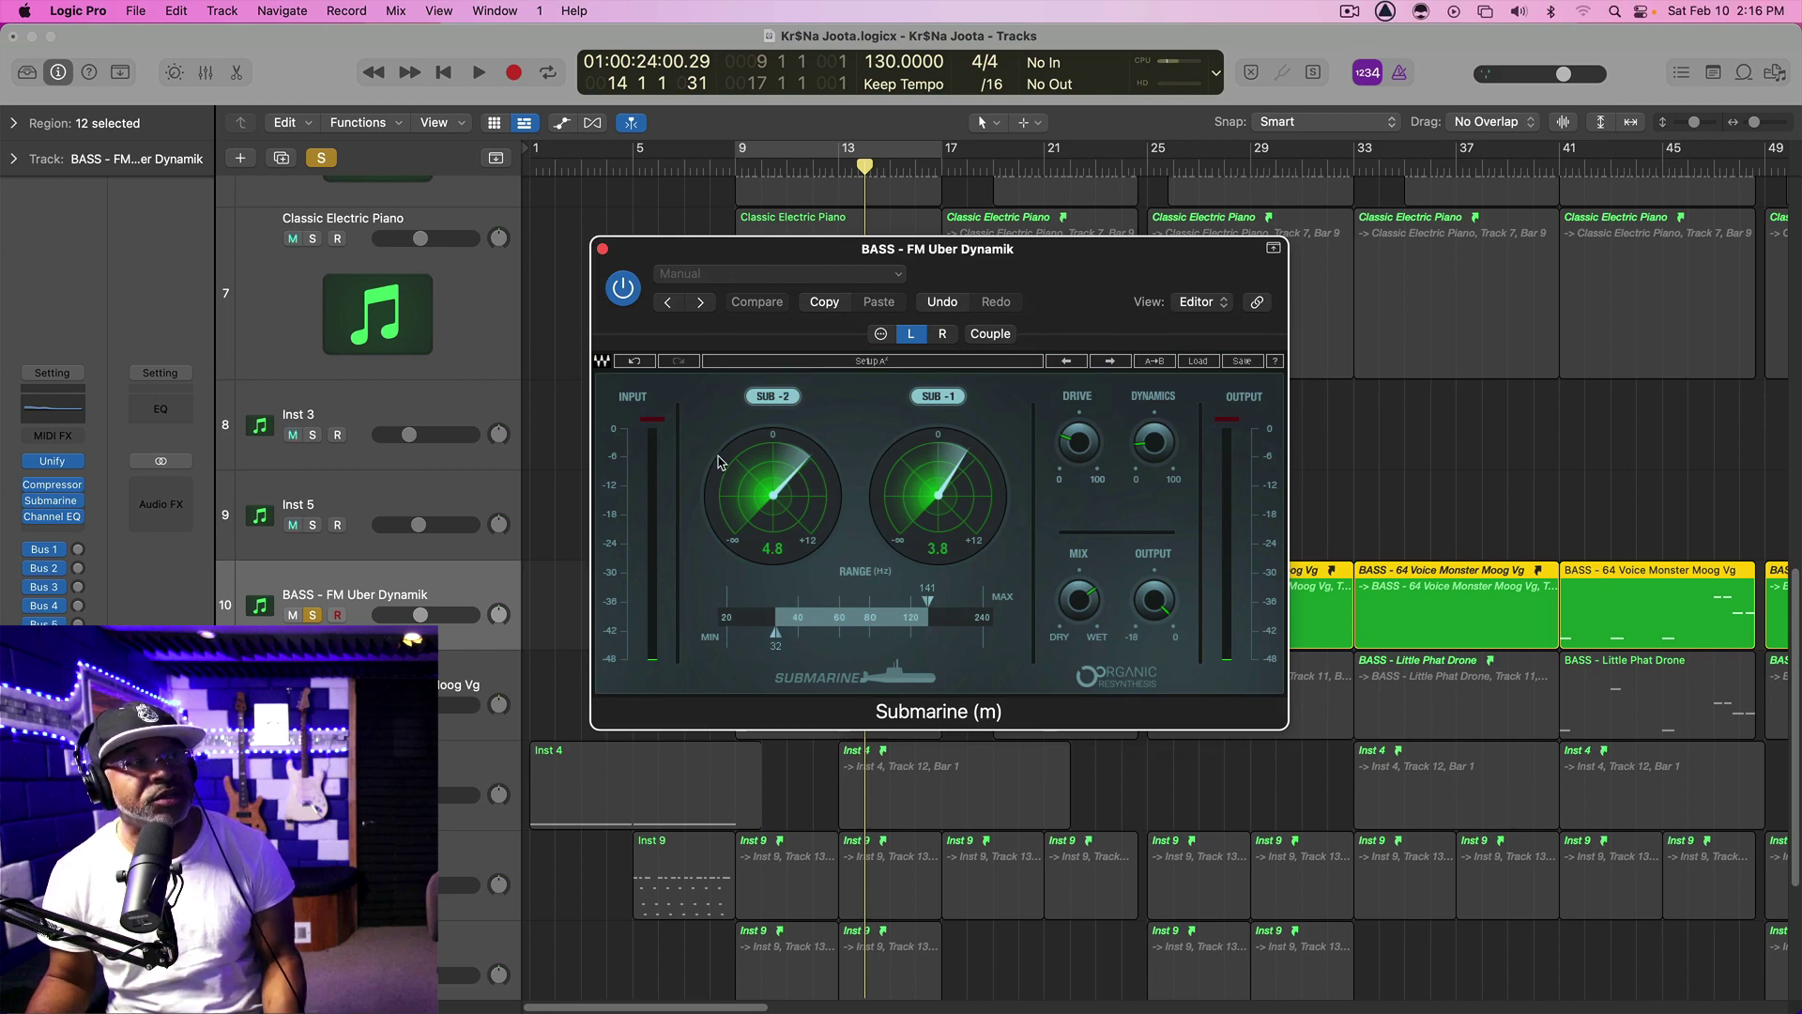
{"action": "key", "text": "space"}
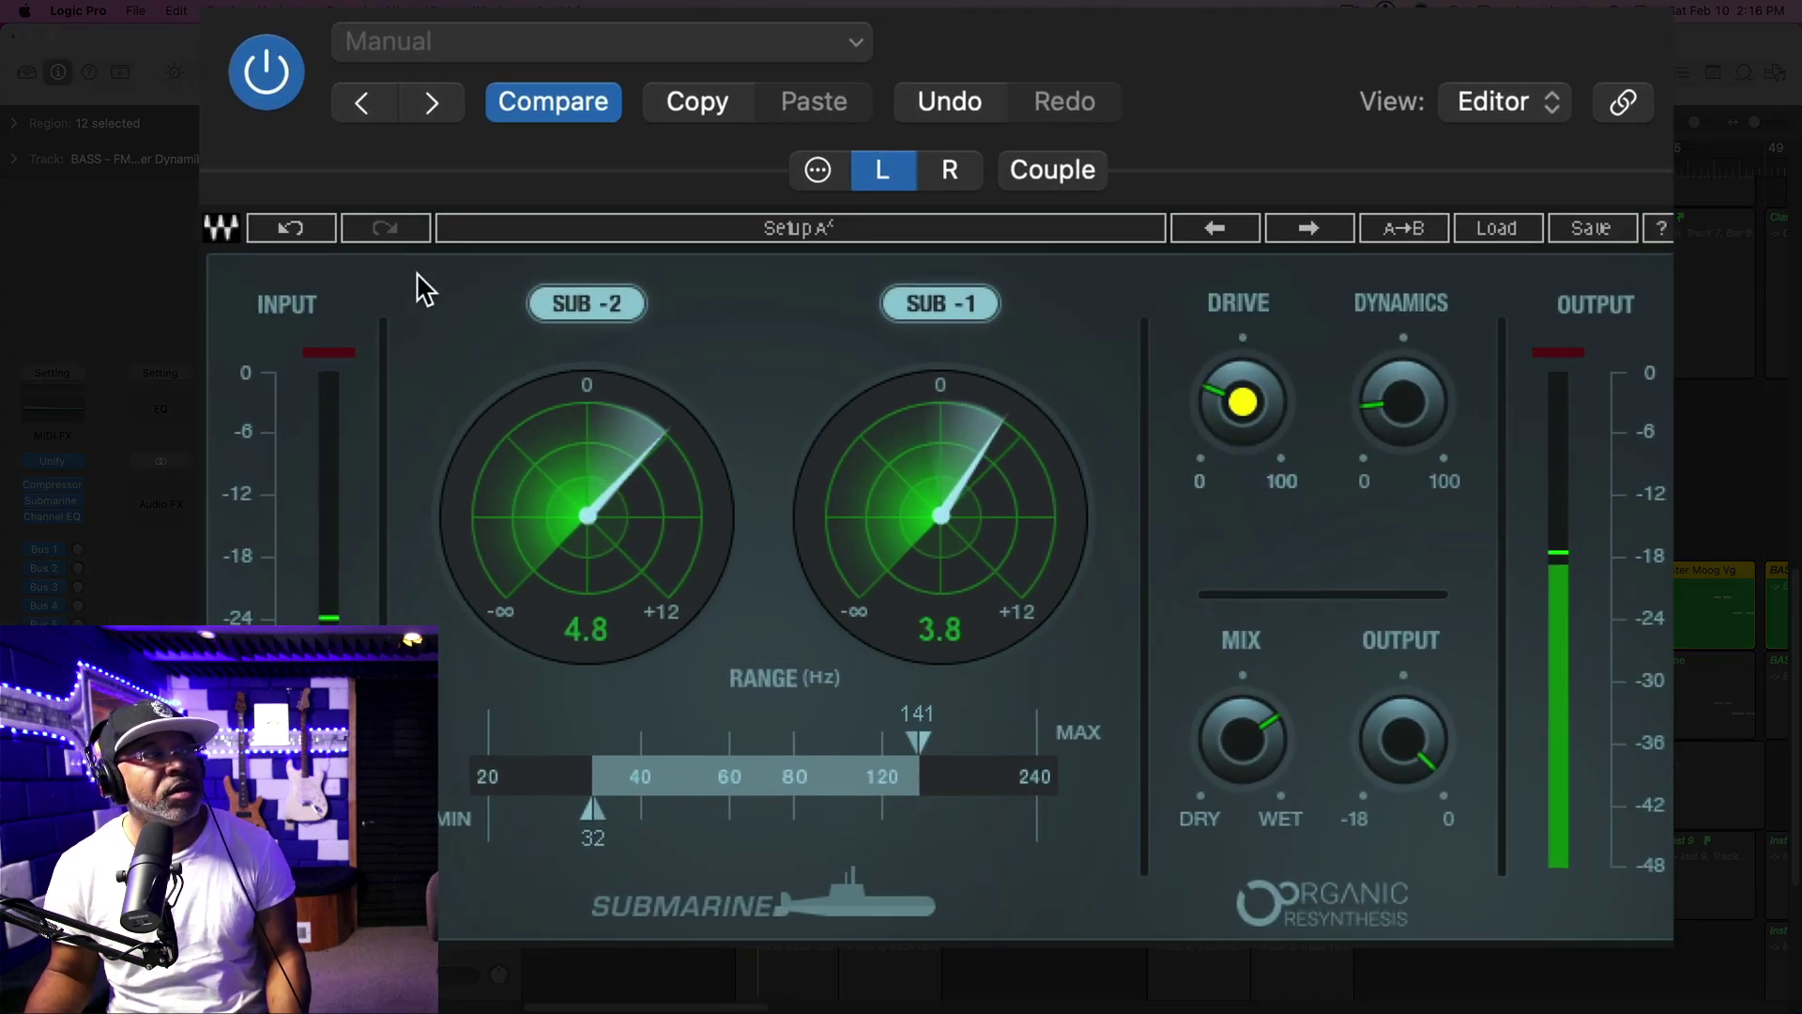
{"action": "left_click", "coordinate": [270, 89]}
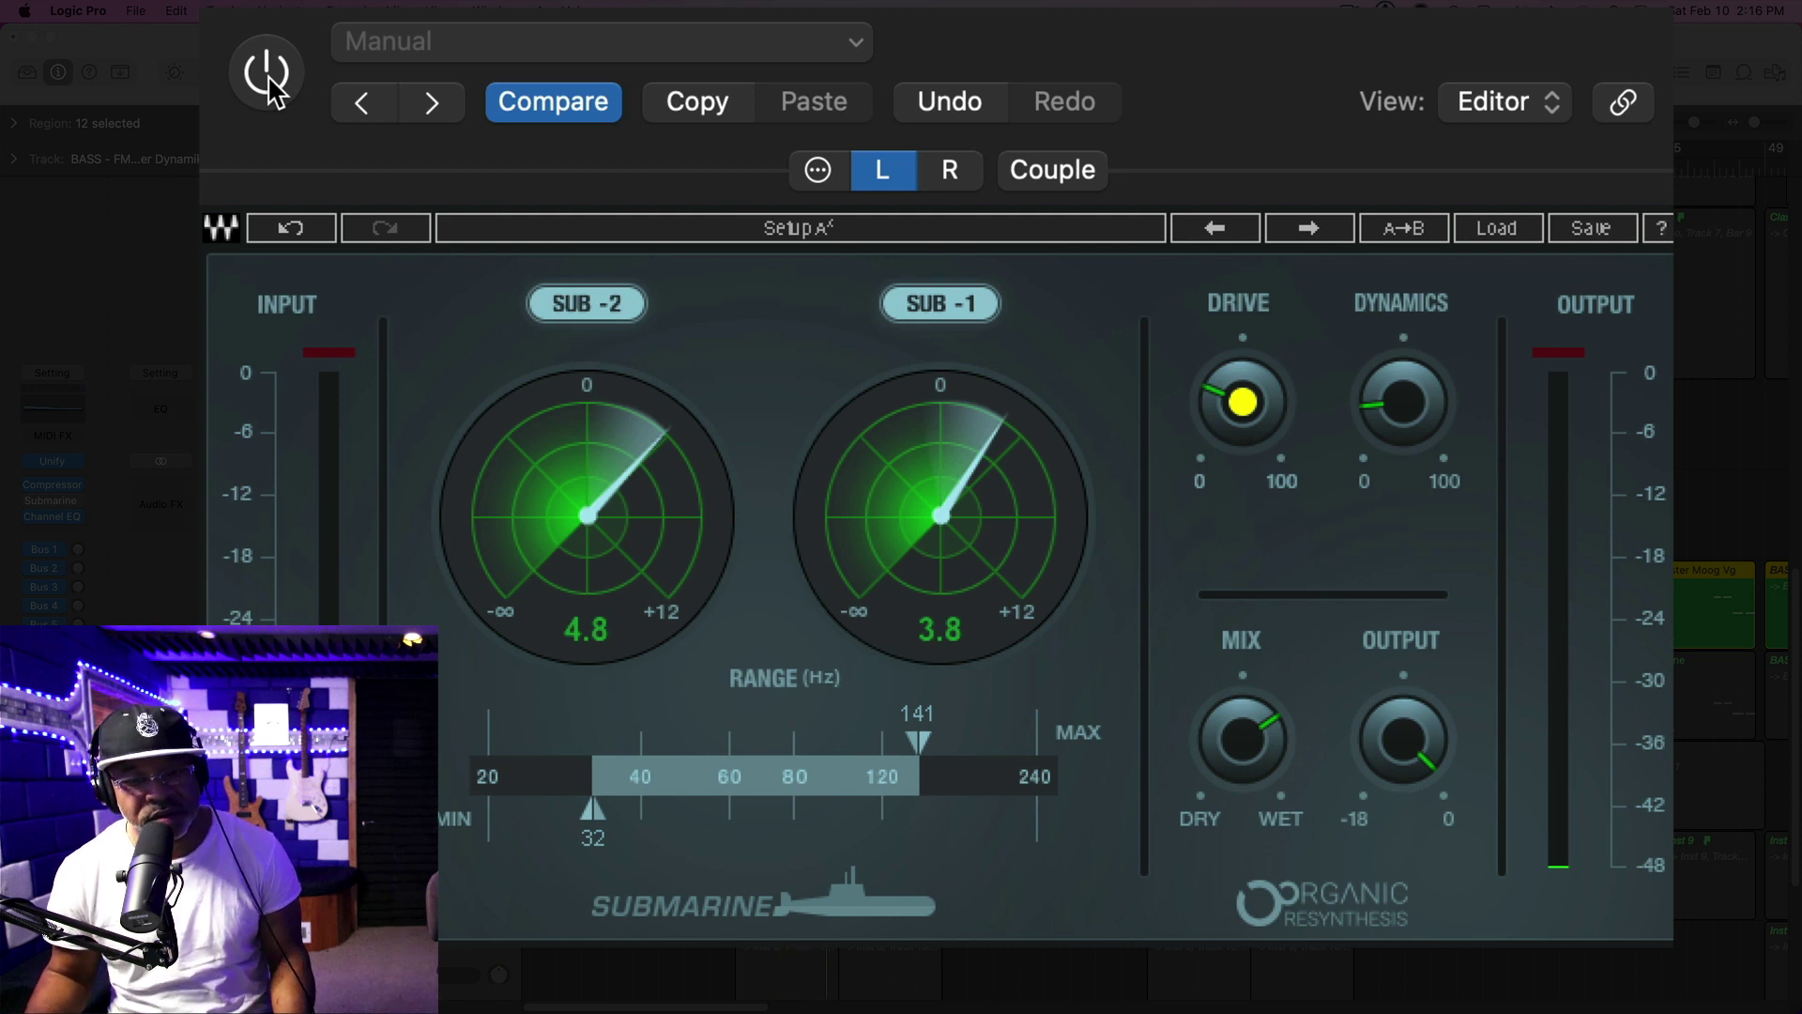
{"action": "left_click", "coordinate": [268, 75]}
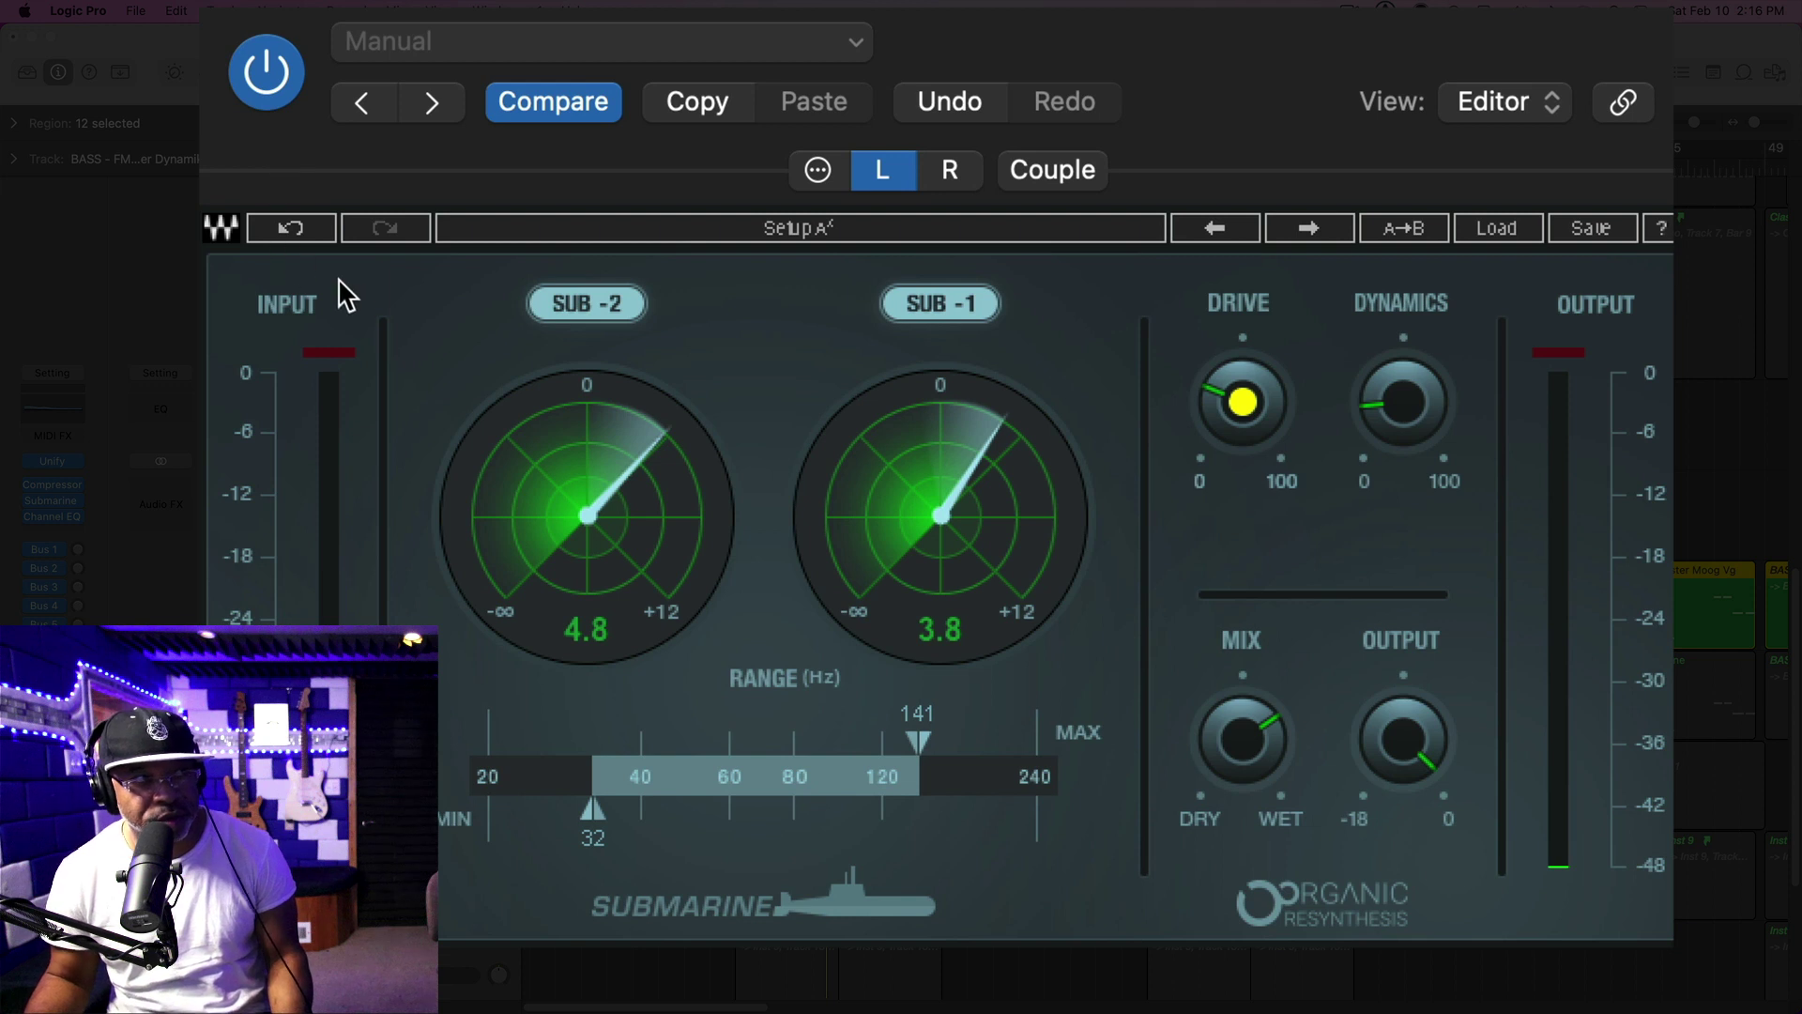
Set Submarine's lower range limit to 31 Hz and adjust its SUB -2 level during playback, and close the plug-in
{"action": "key", "text": "space"}
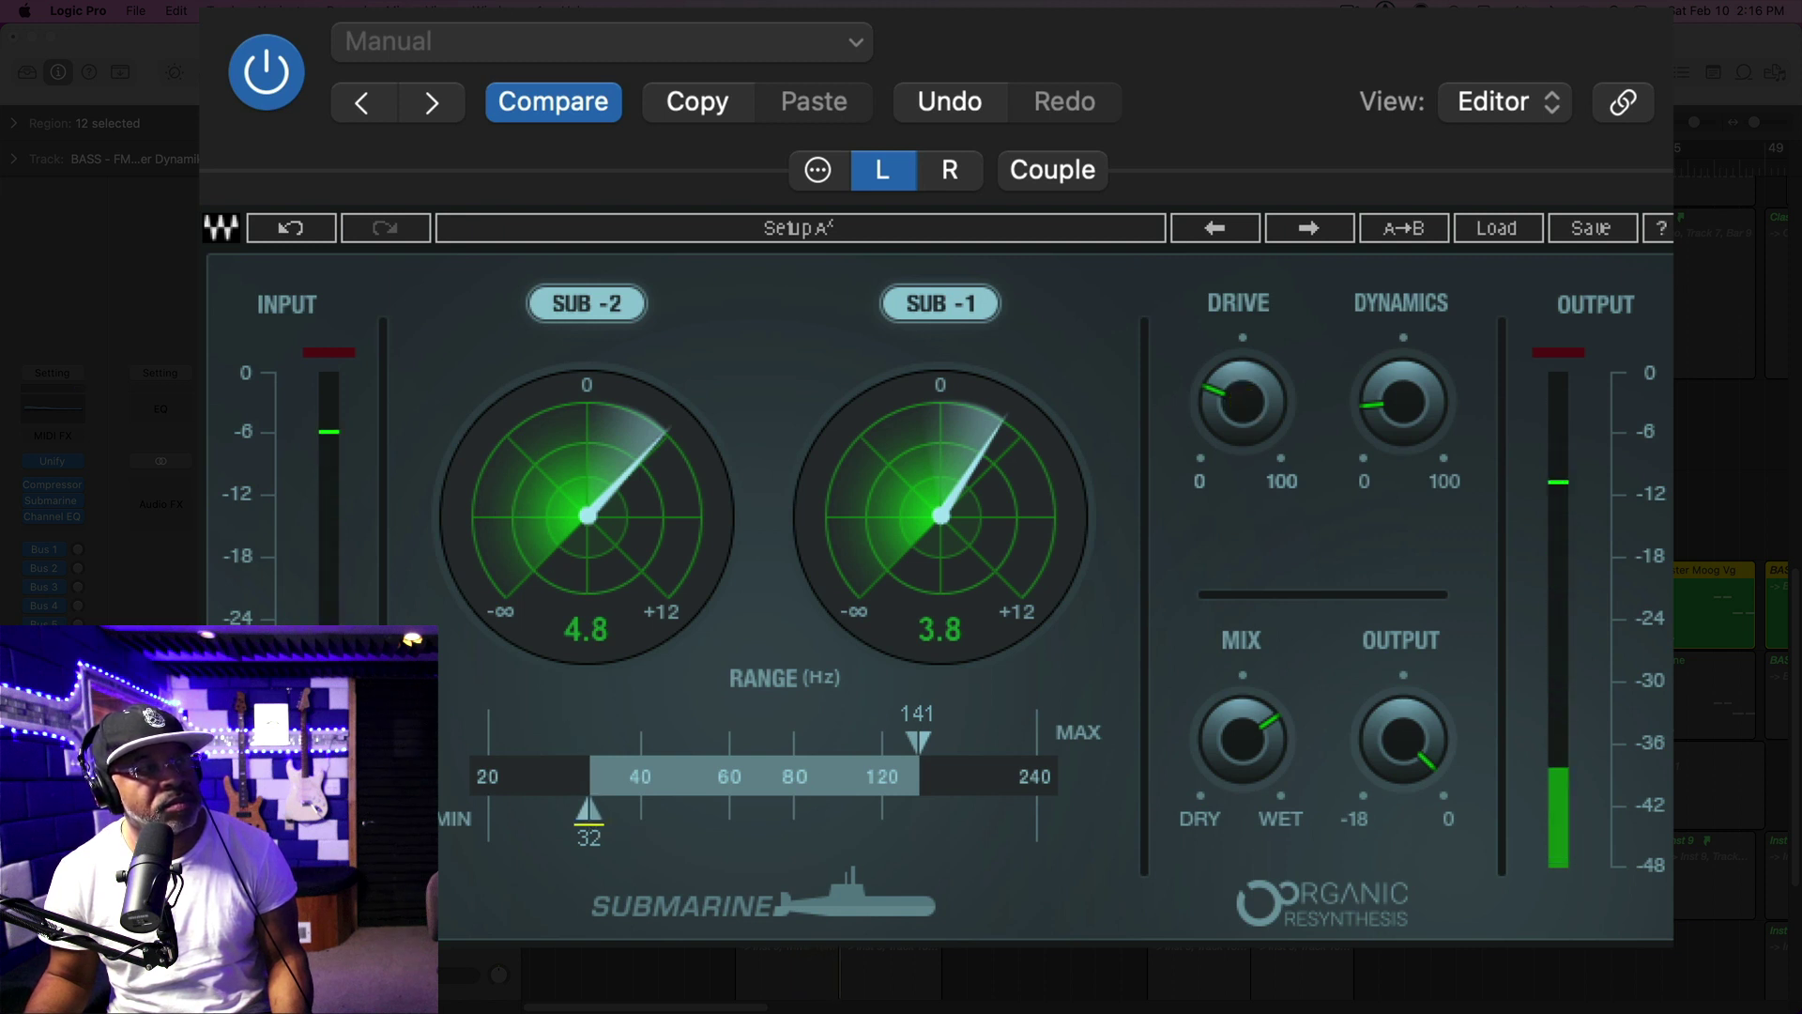
{"action": "left_click_drag", "start_coordinate": [588, 810], "coordinate": [585, 809]}
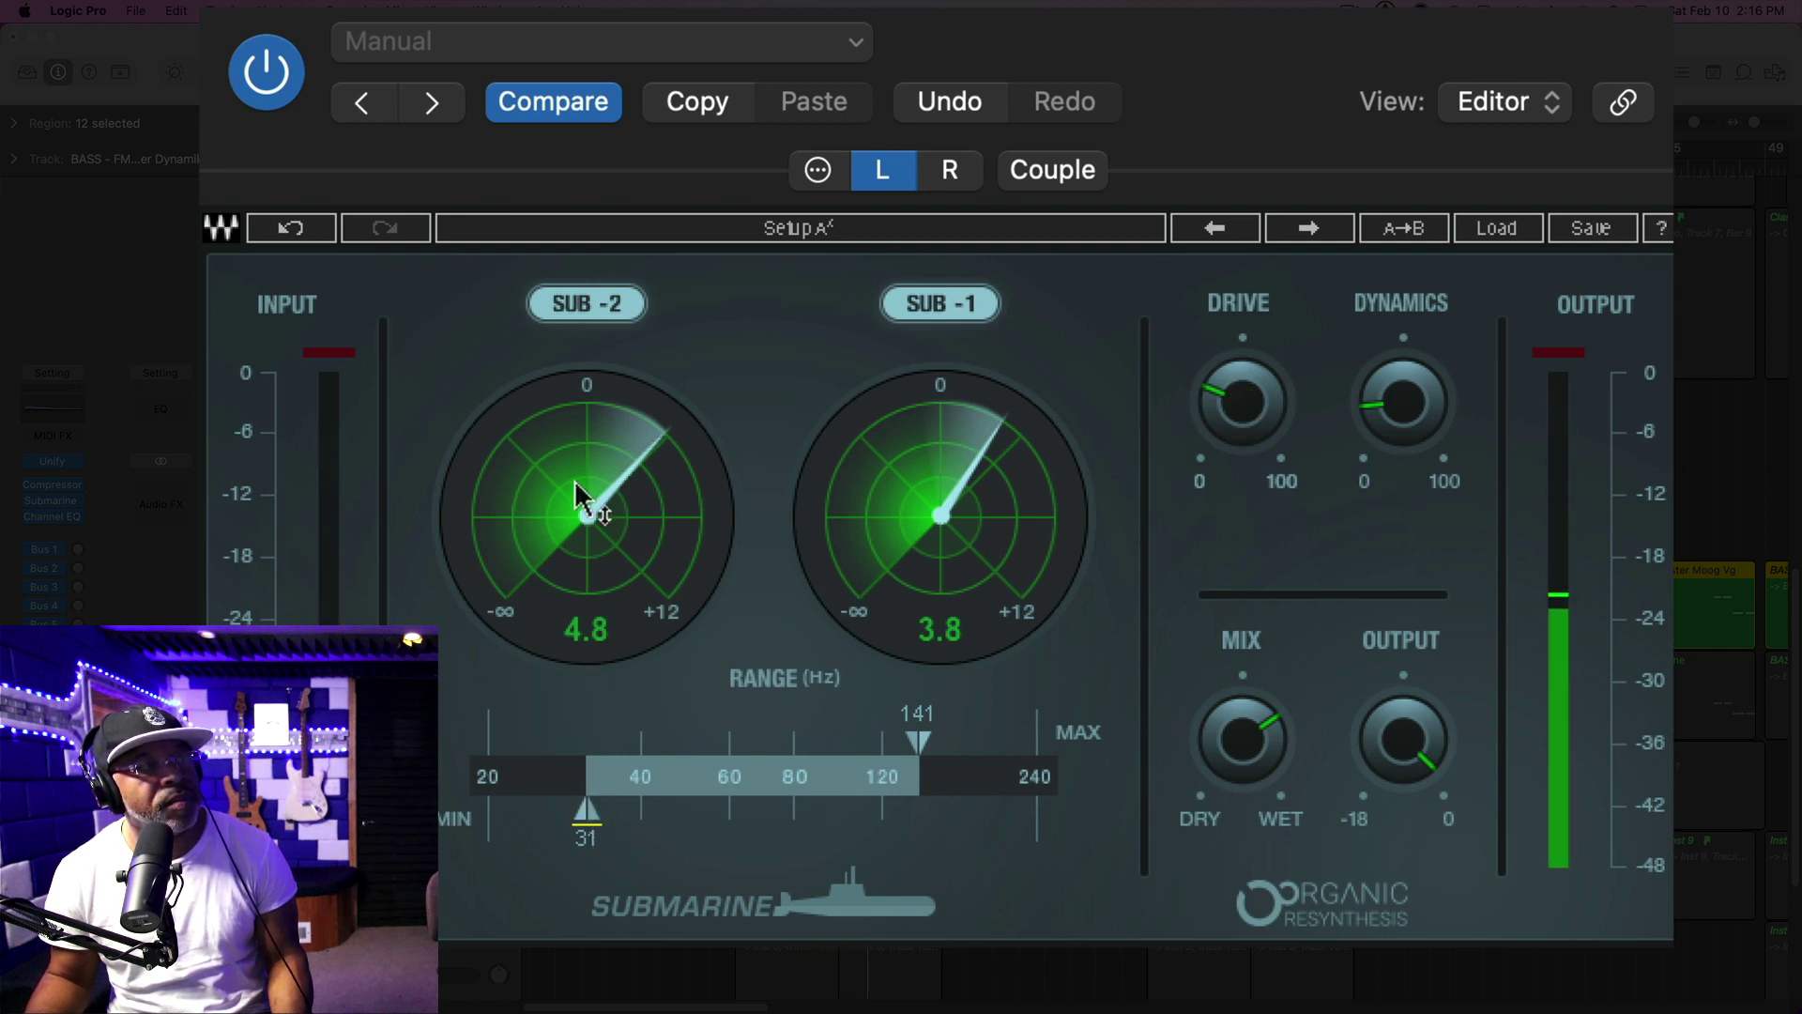
{"action": "left_click_drag", "start_coordinate": [579, 474], "coordinate": [579, 466]}
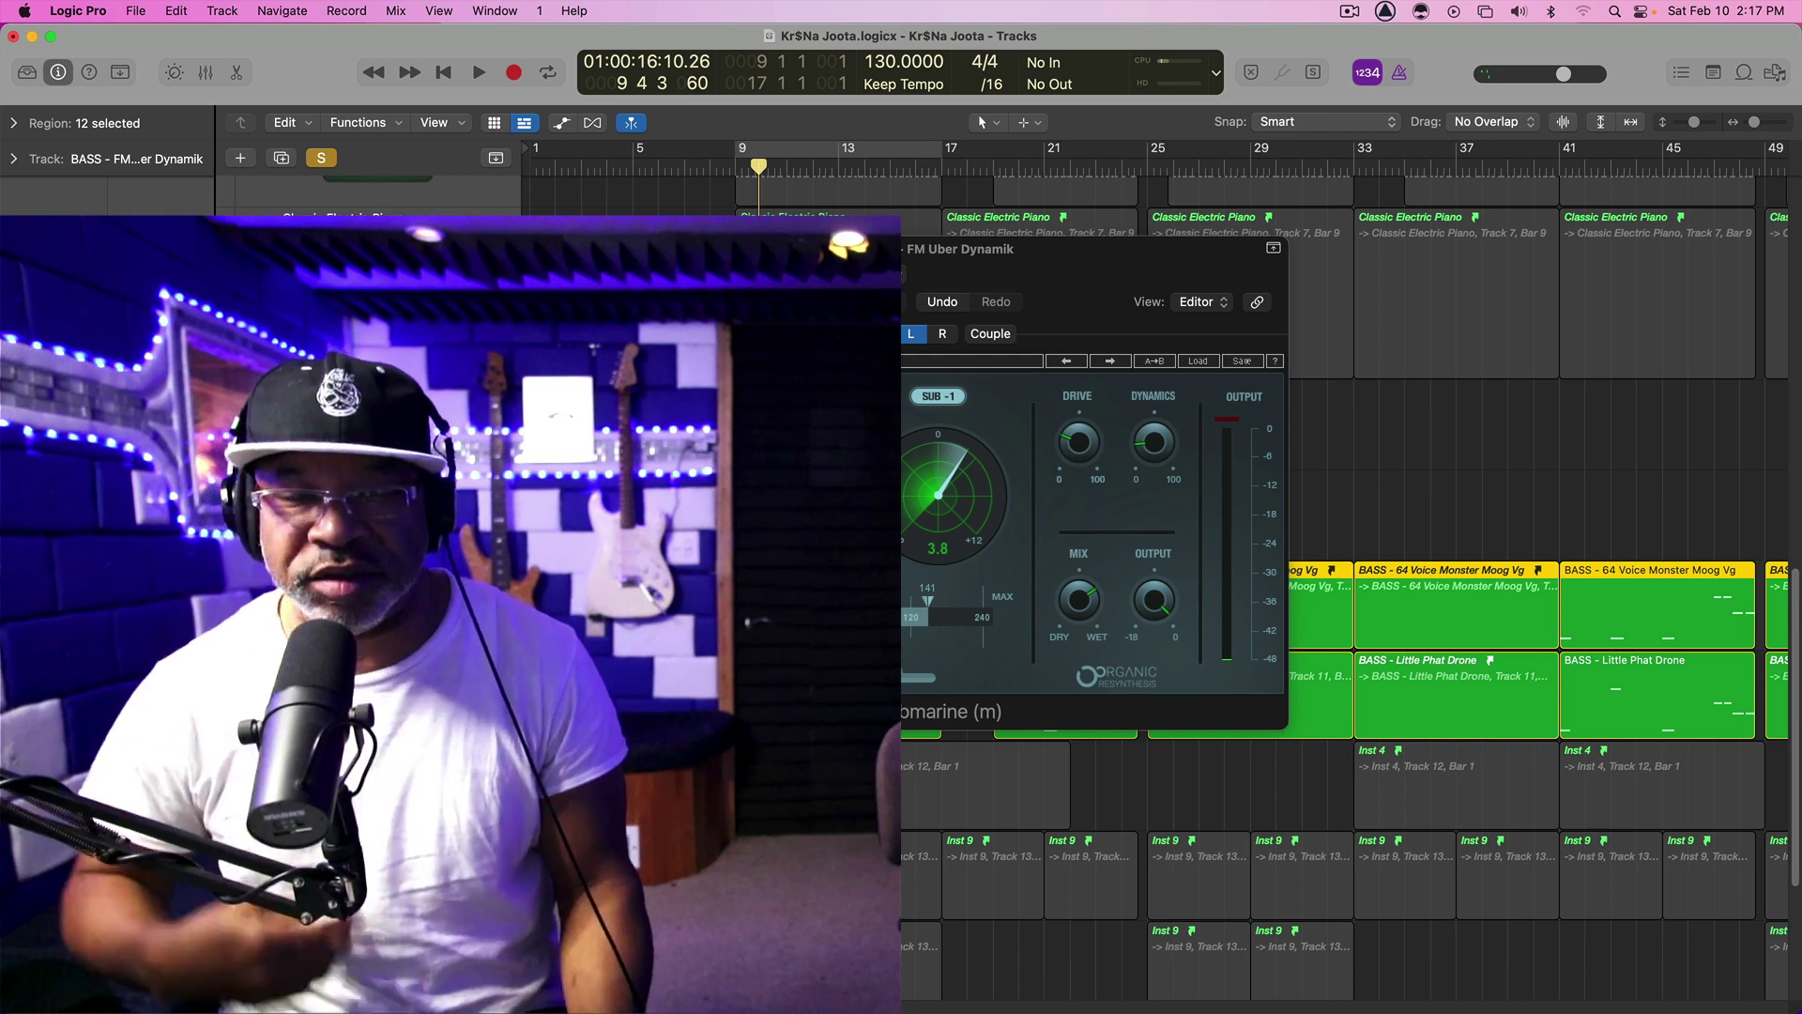
{"action": "key", "text": "space"}
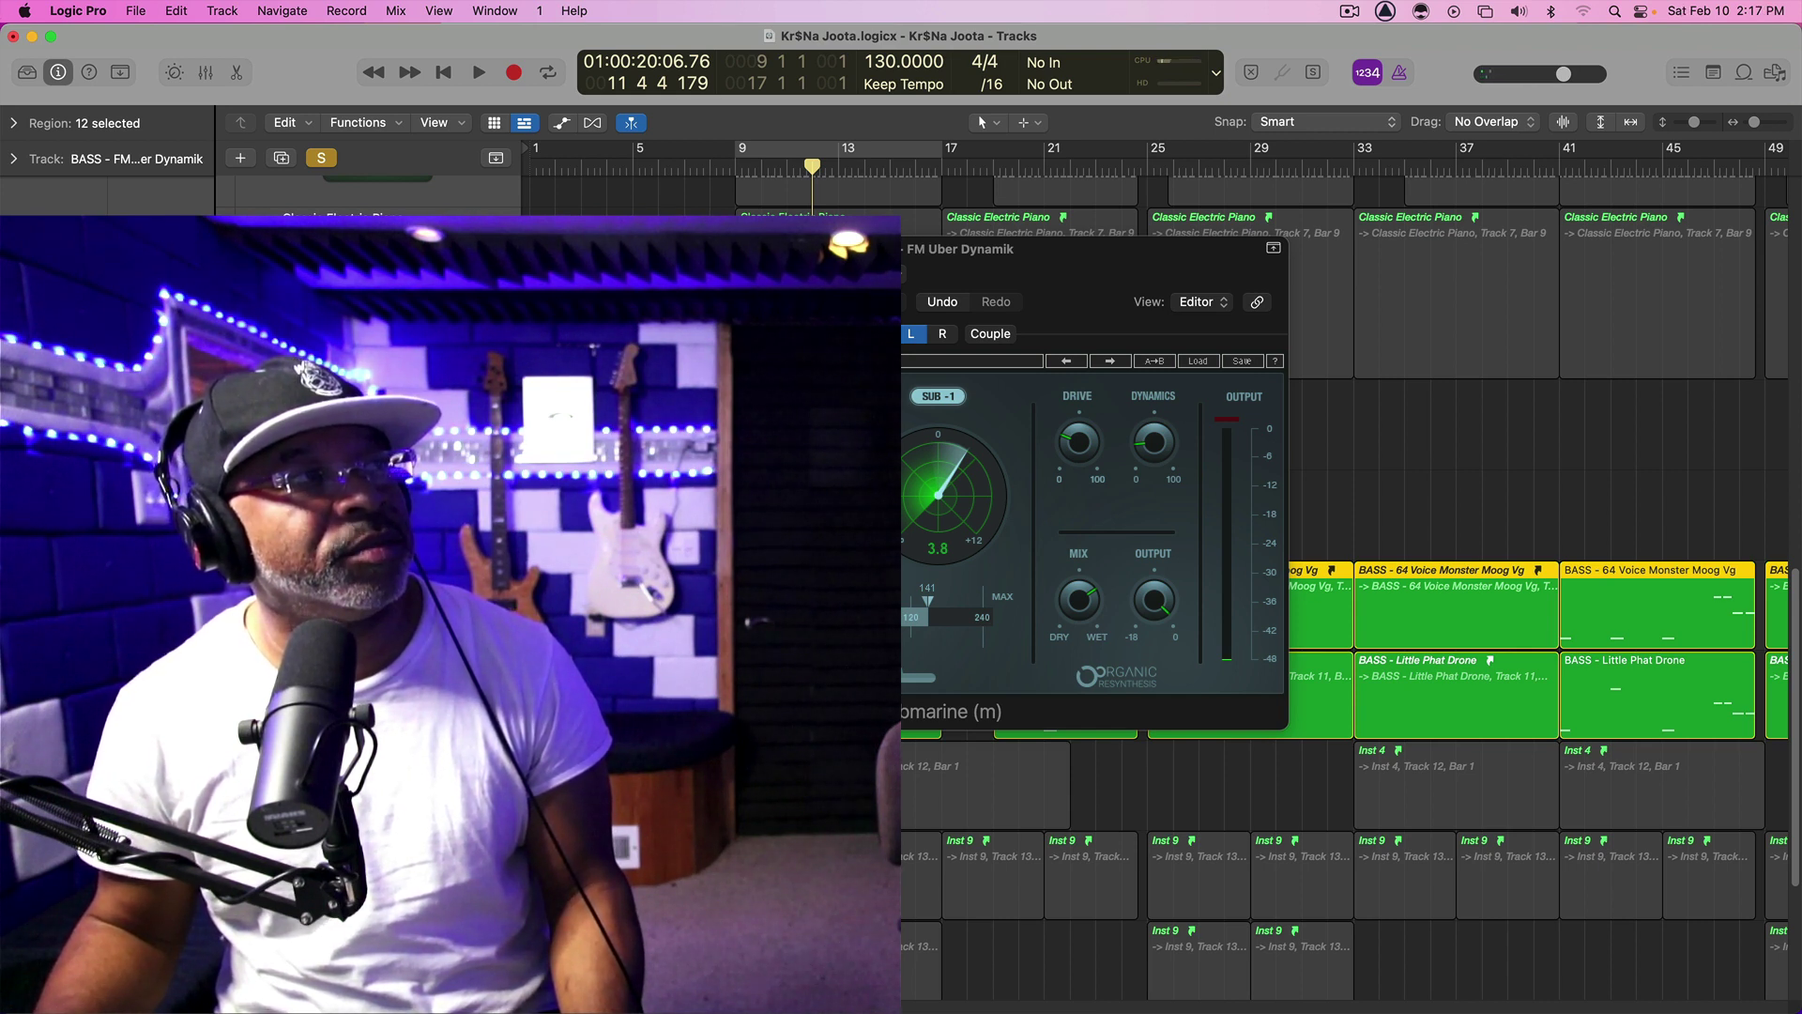
{"action": "key", "text": "super+w"}
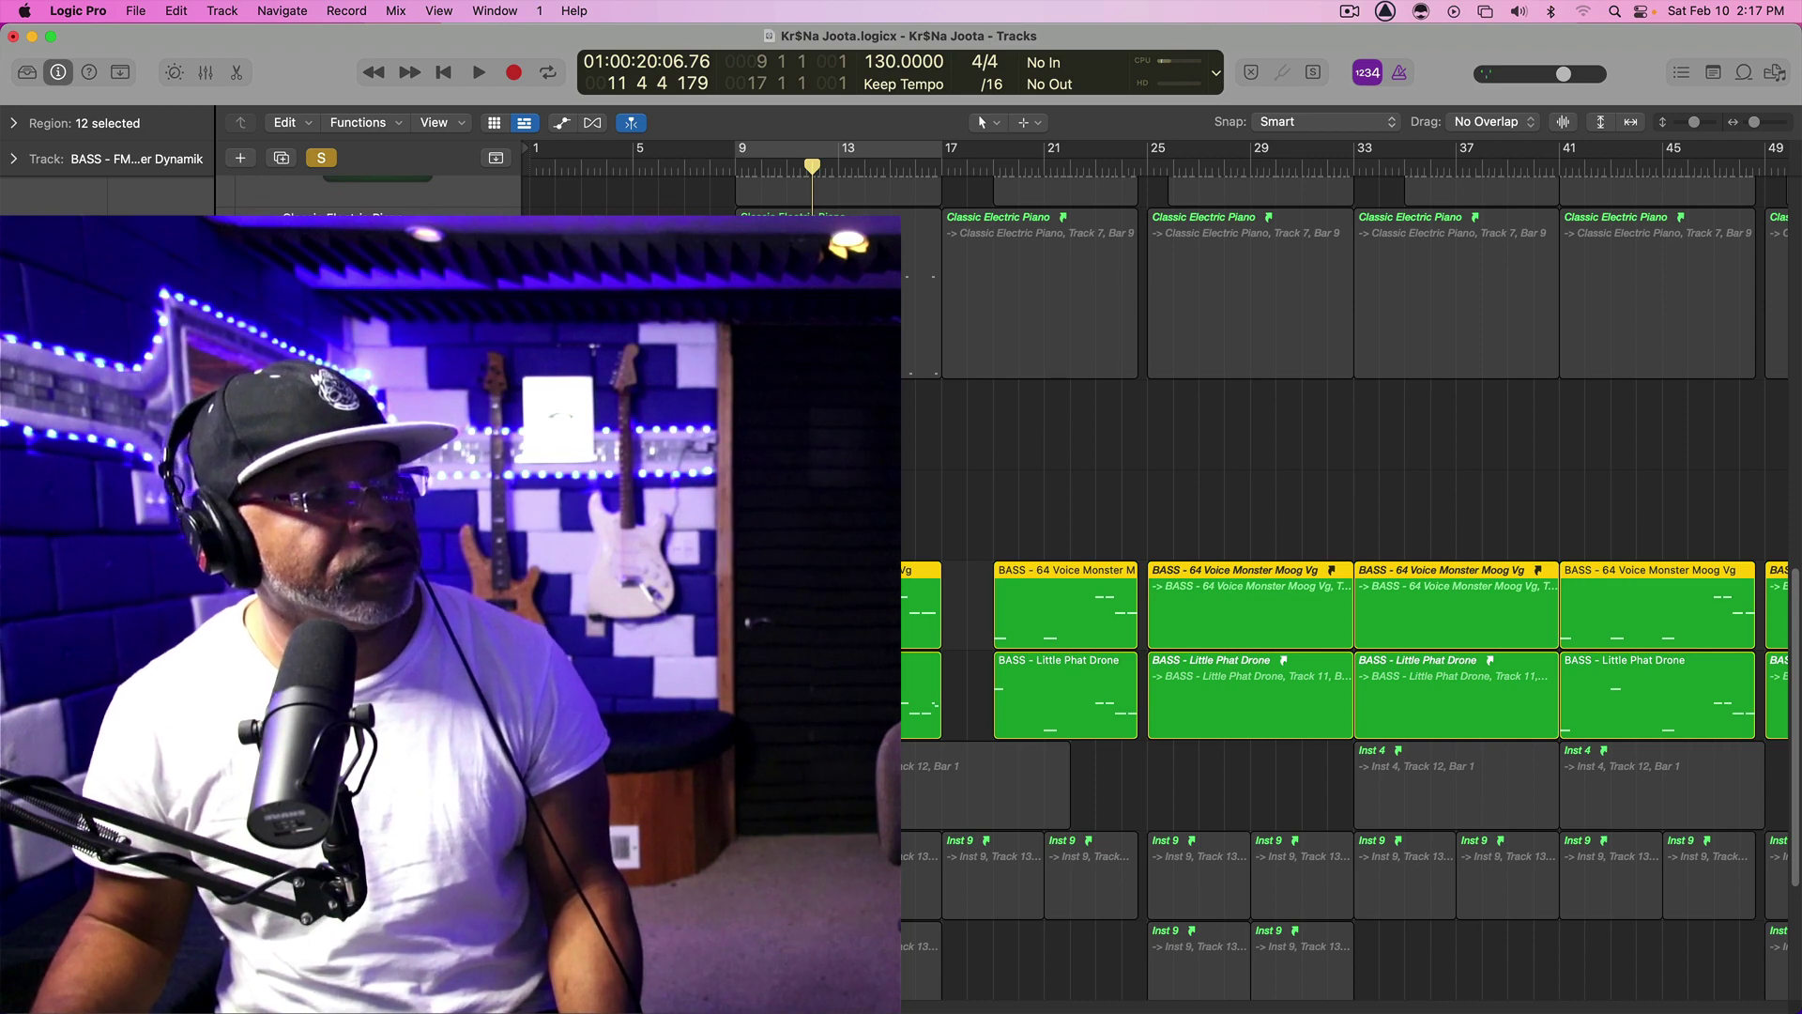
Select the BASS - 32 Voice Monster Moog Vg track and play its soloed BASS - Little Phat Drone part to about bar 17
{"action": "key", "text": "Down"}
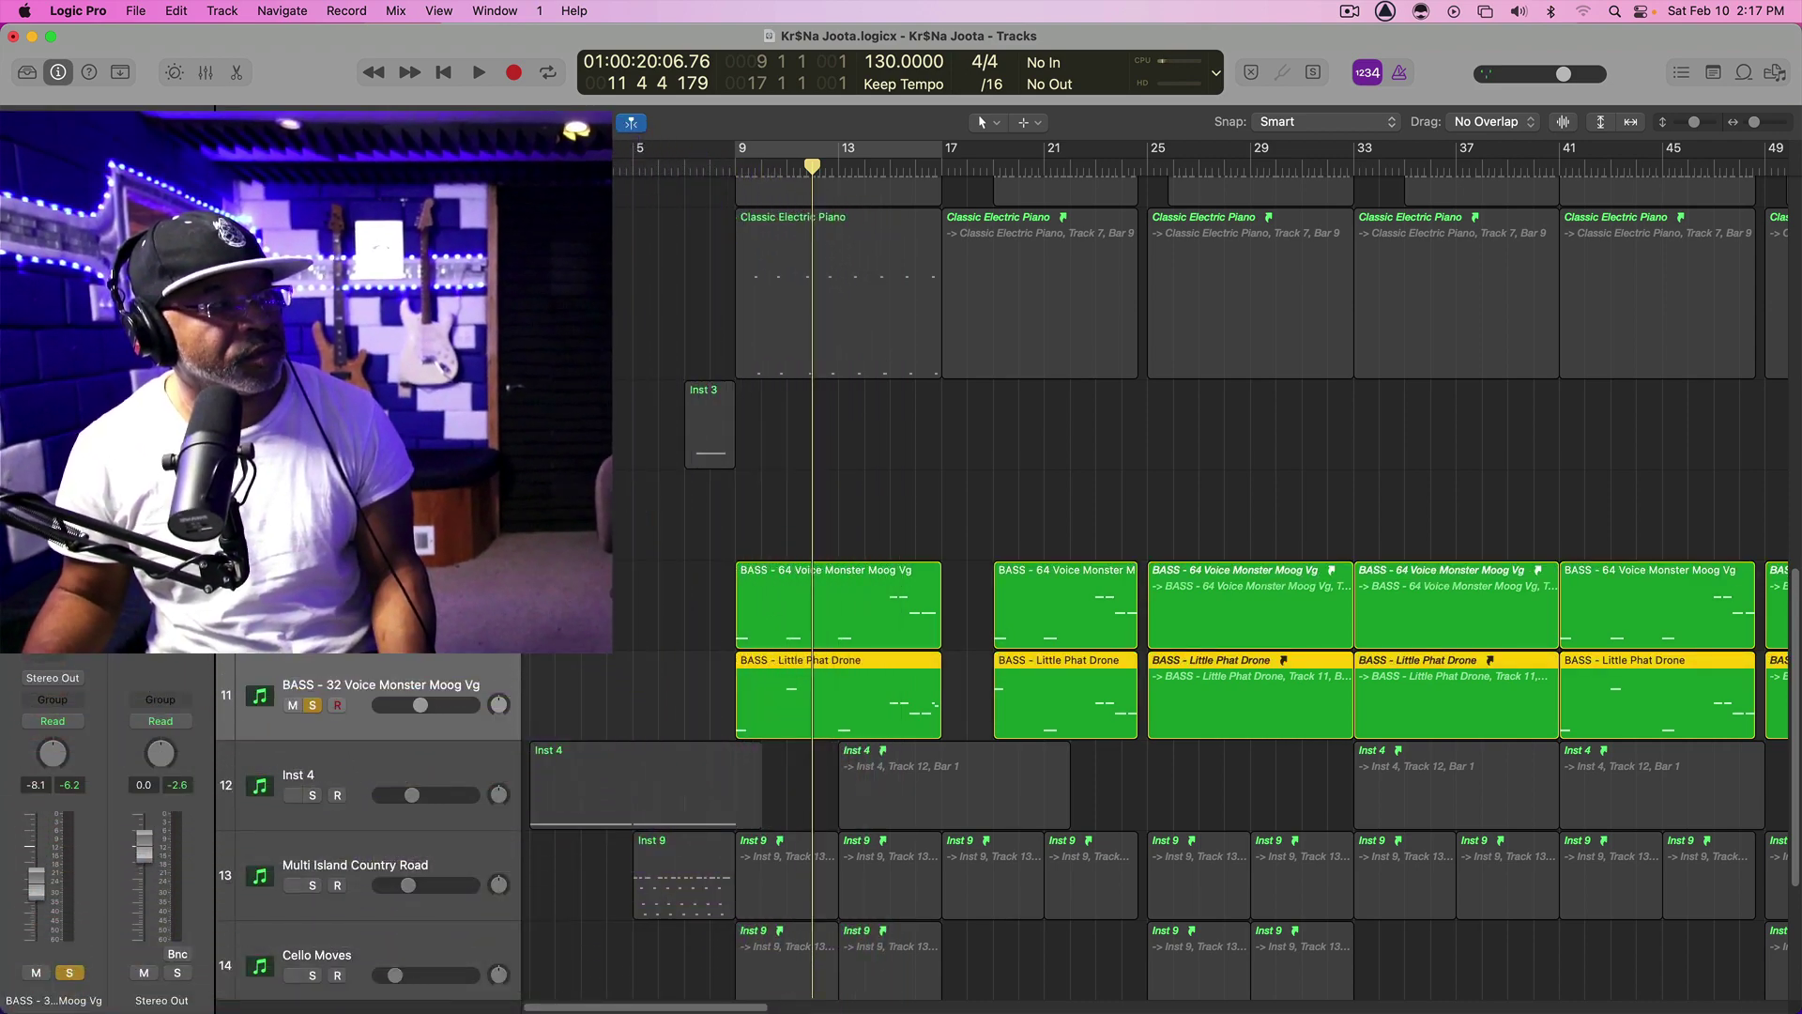
{"action": "key", "text": "shift+Return"}
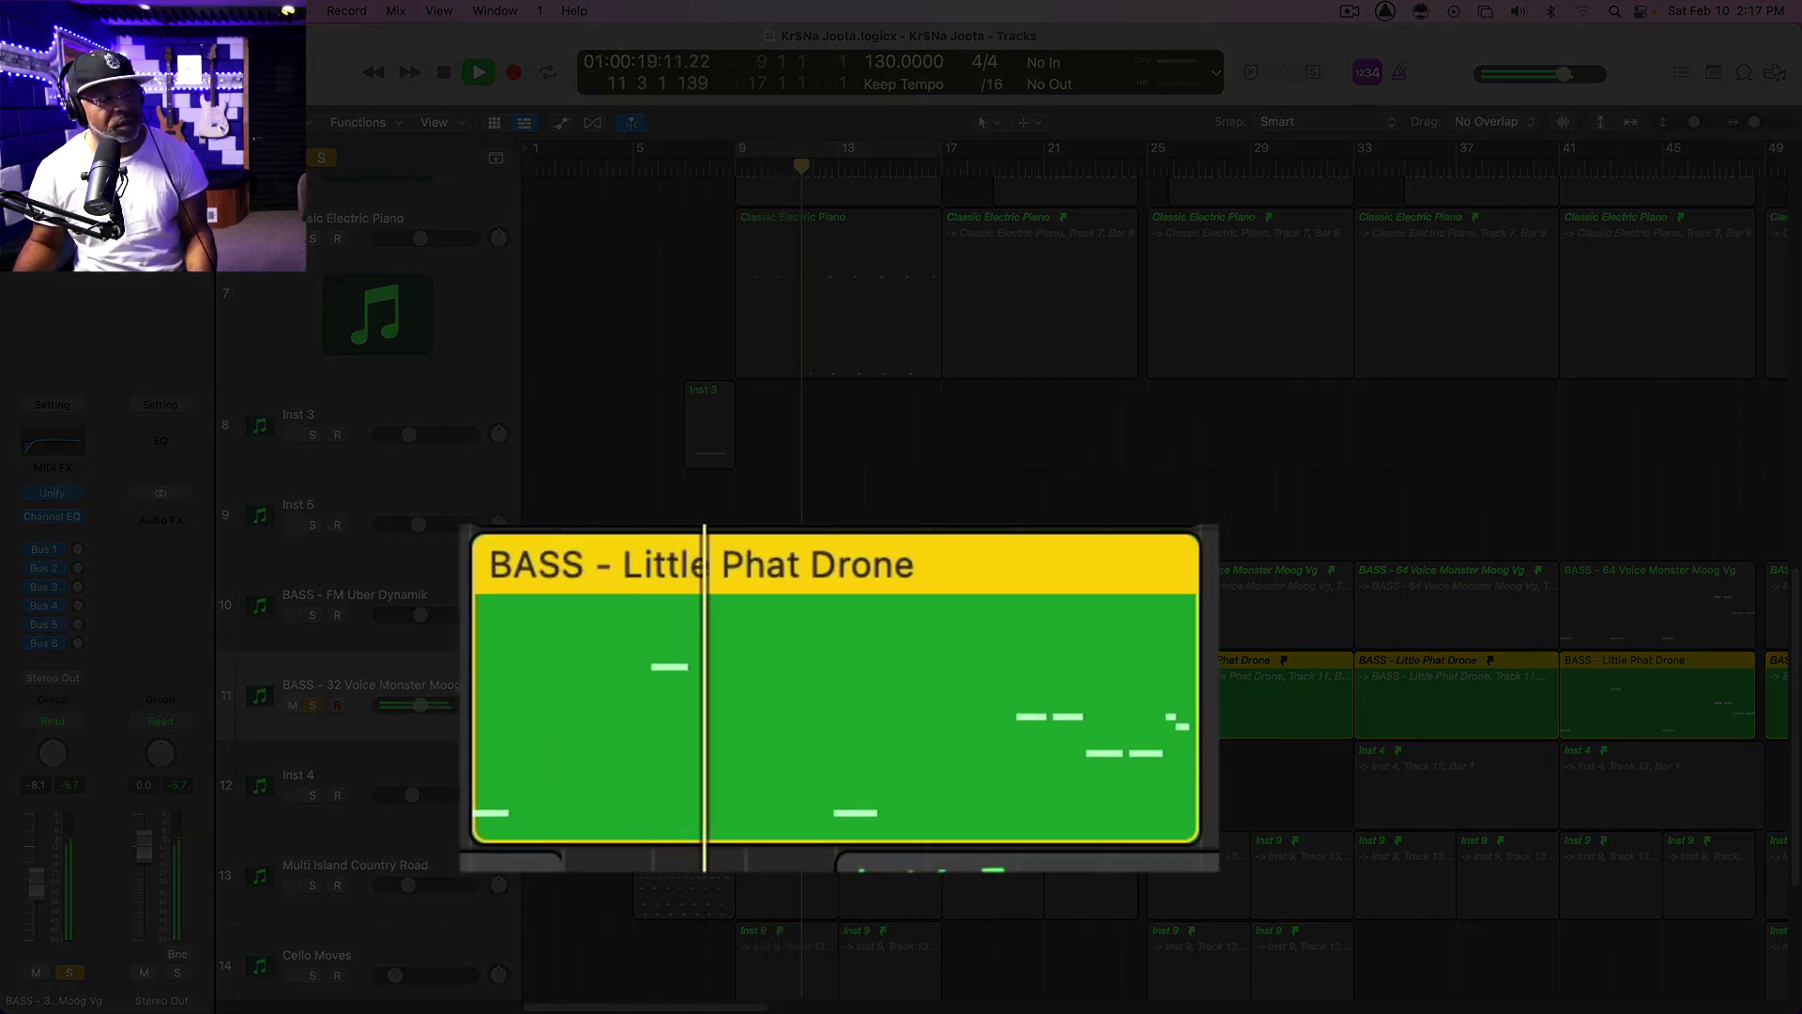
{"action": "key", "text": "space"}
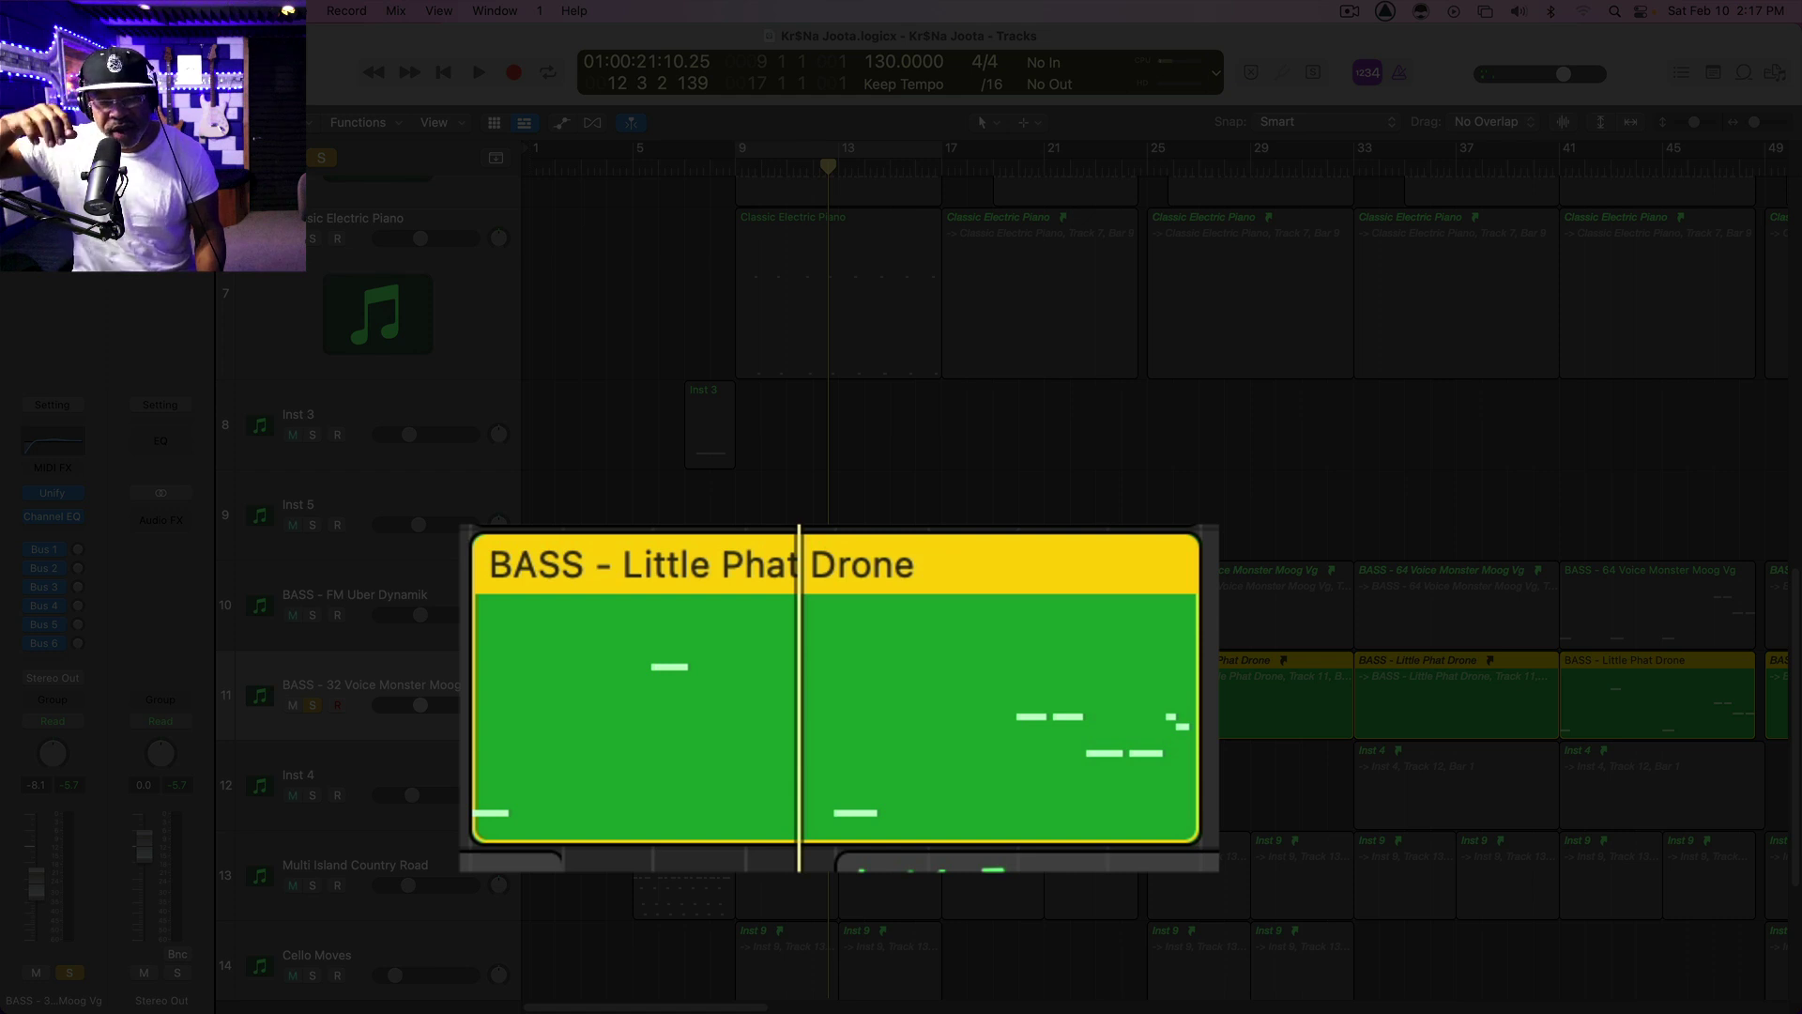
{"action": "key", "text": "space"}
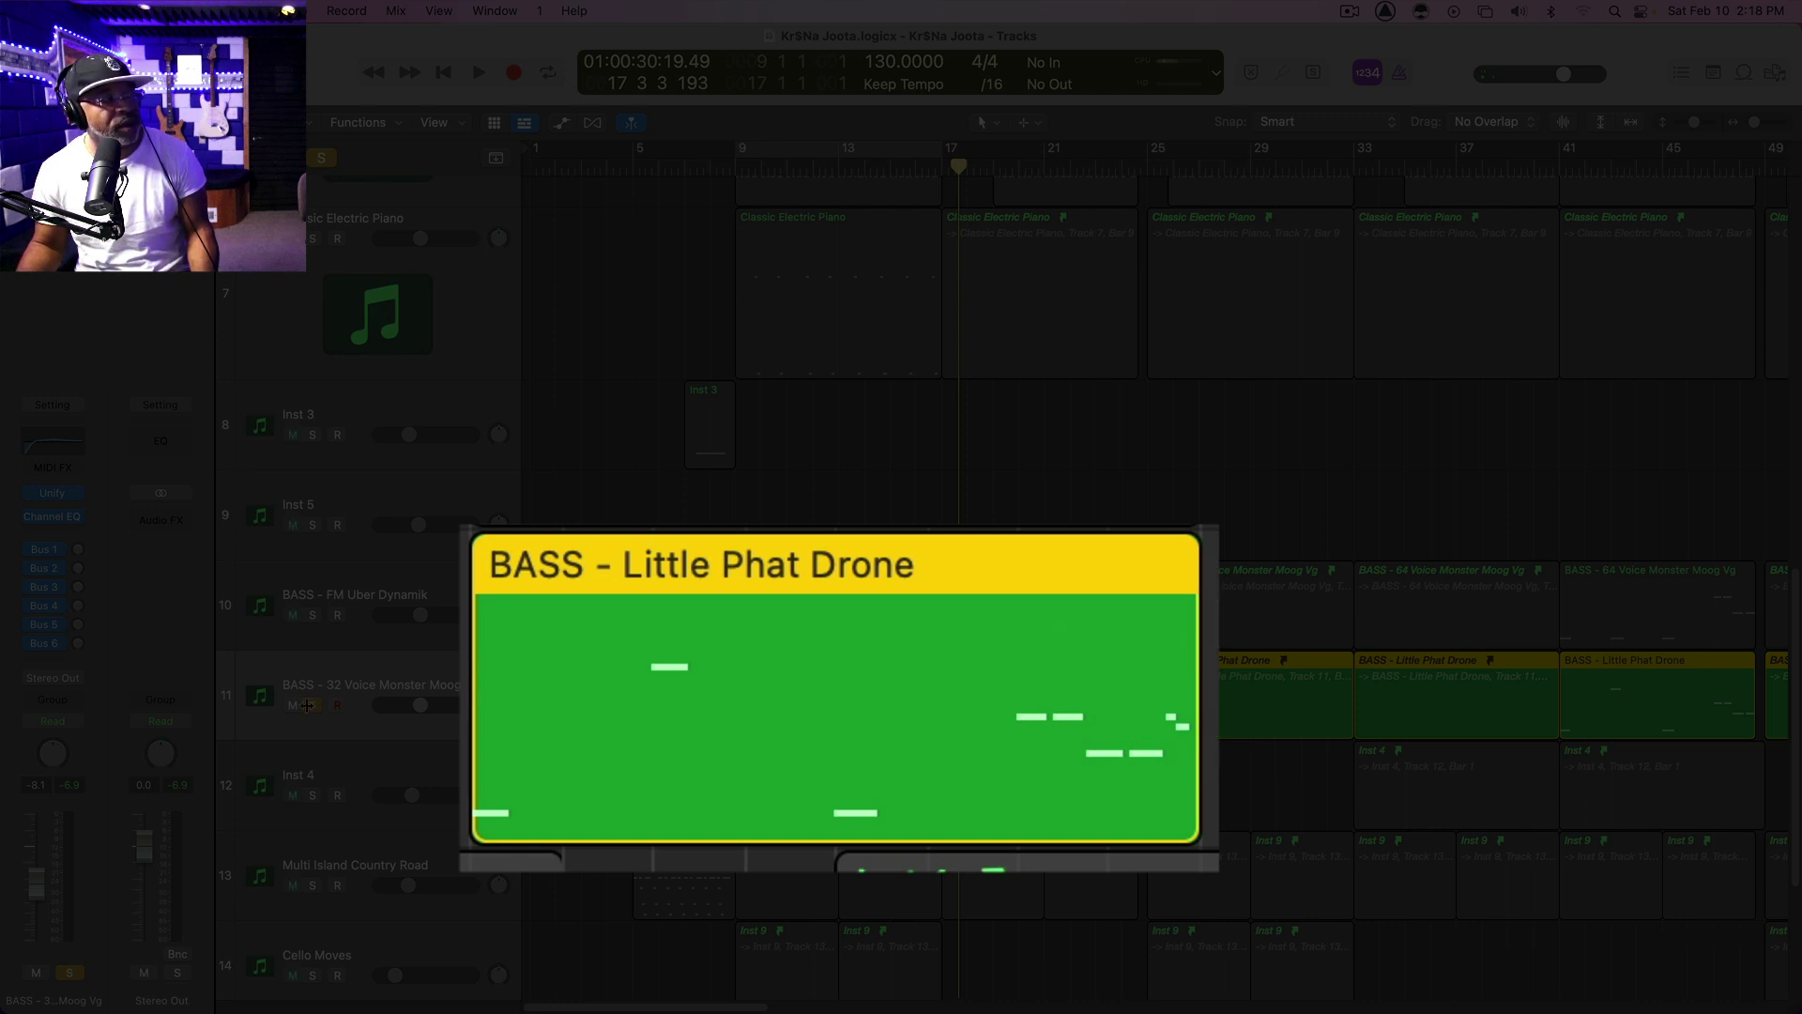
Add BASS - FM Uber Dynamik to the solo, play both bass layers together, and clear the solos
{"action": "left_click", "coordinate": [315, 616]}
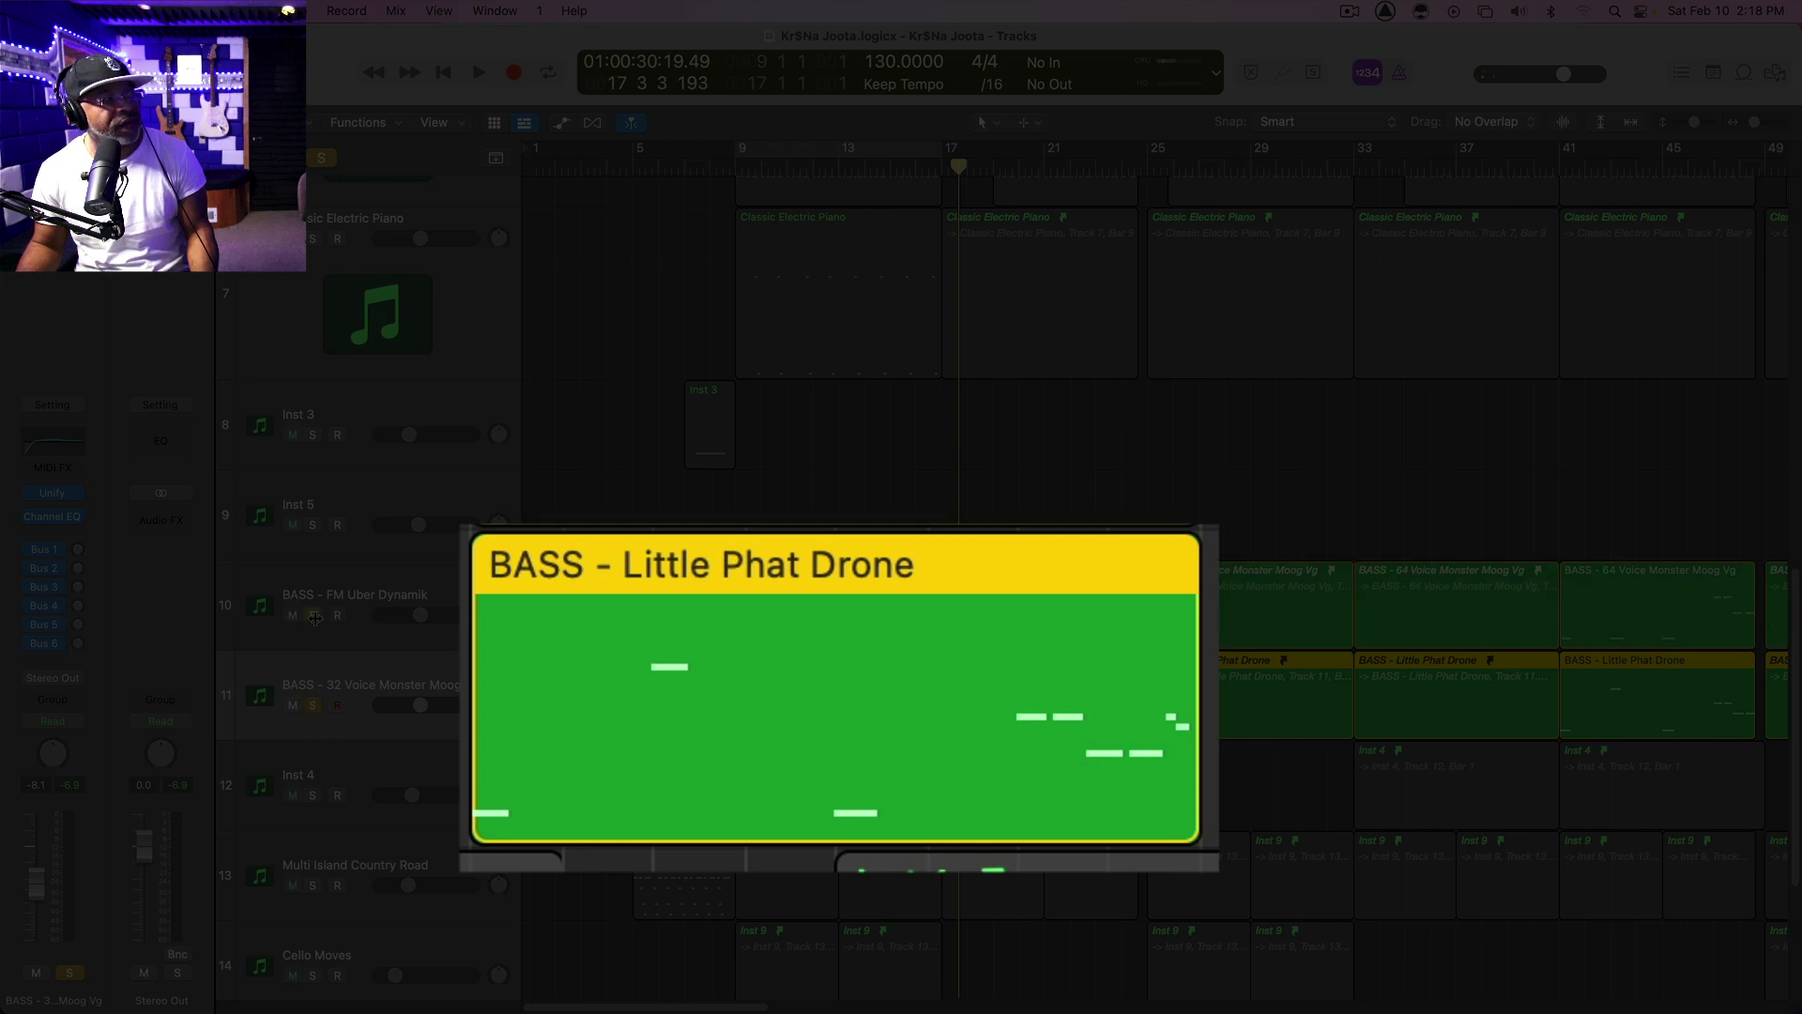
{"action": "key", "text": "space"}
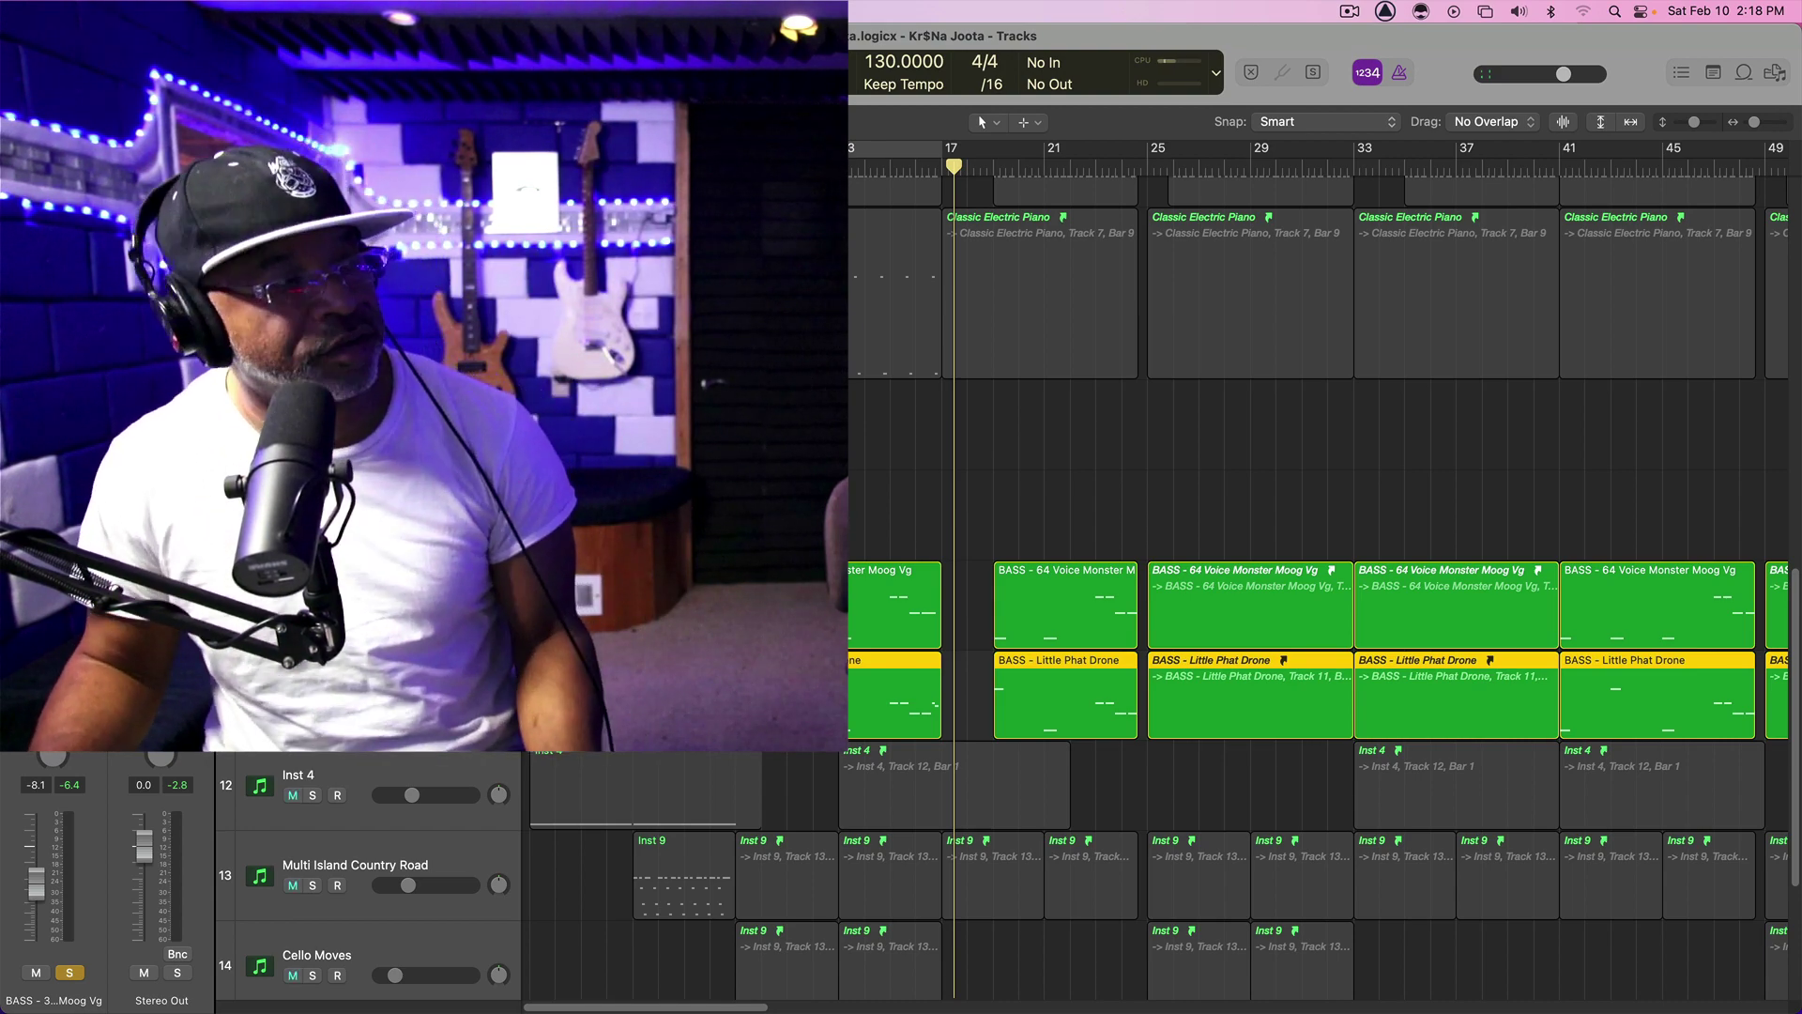
{"action": "key", "text": "m"}
{"action": "key", "text": "m"}
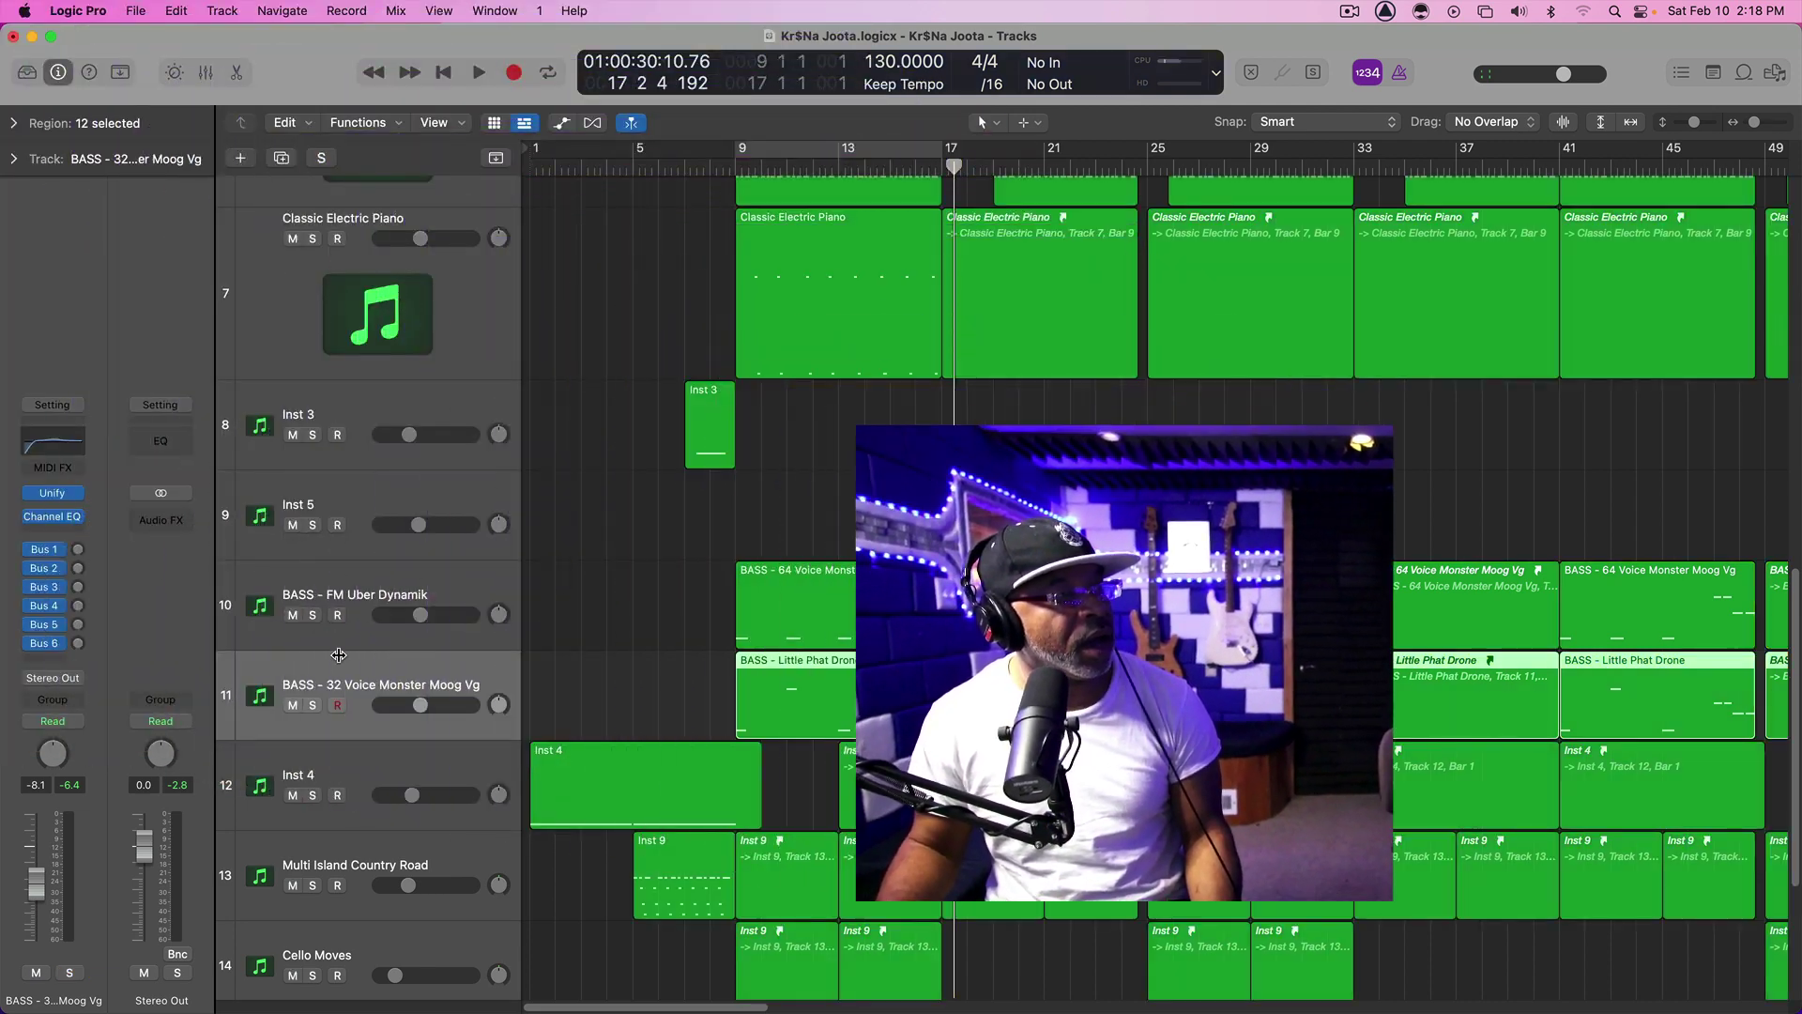
Solo the Inst 4 track and play it from the start of the project to about bar 9
{"action": "key", "text": "Return"}
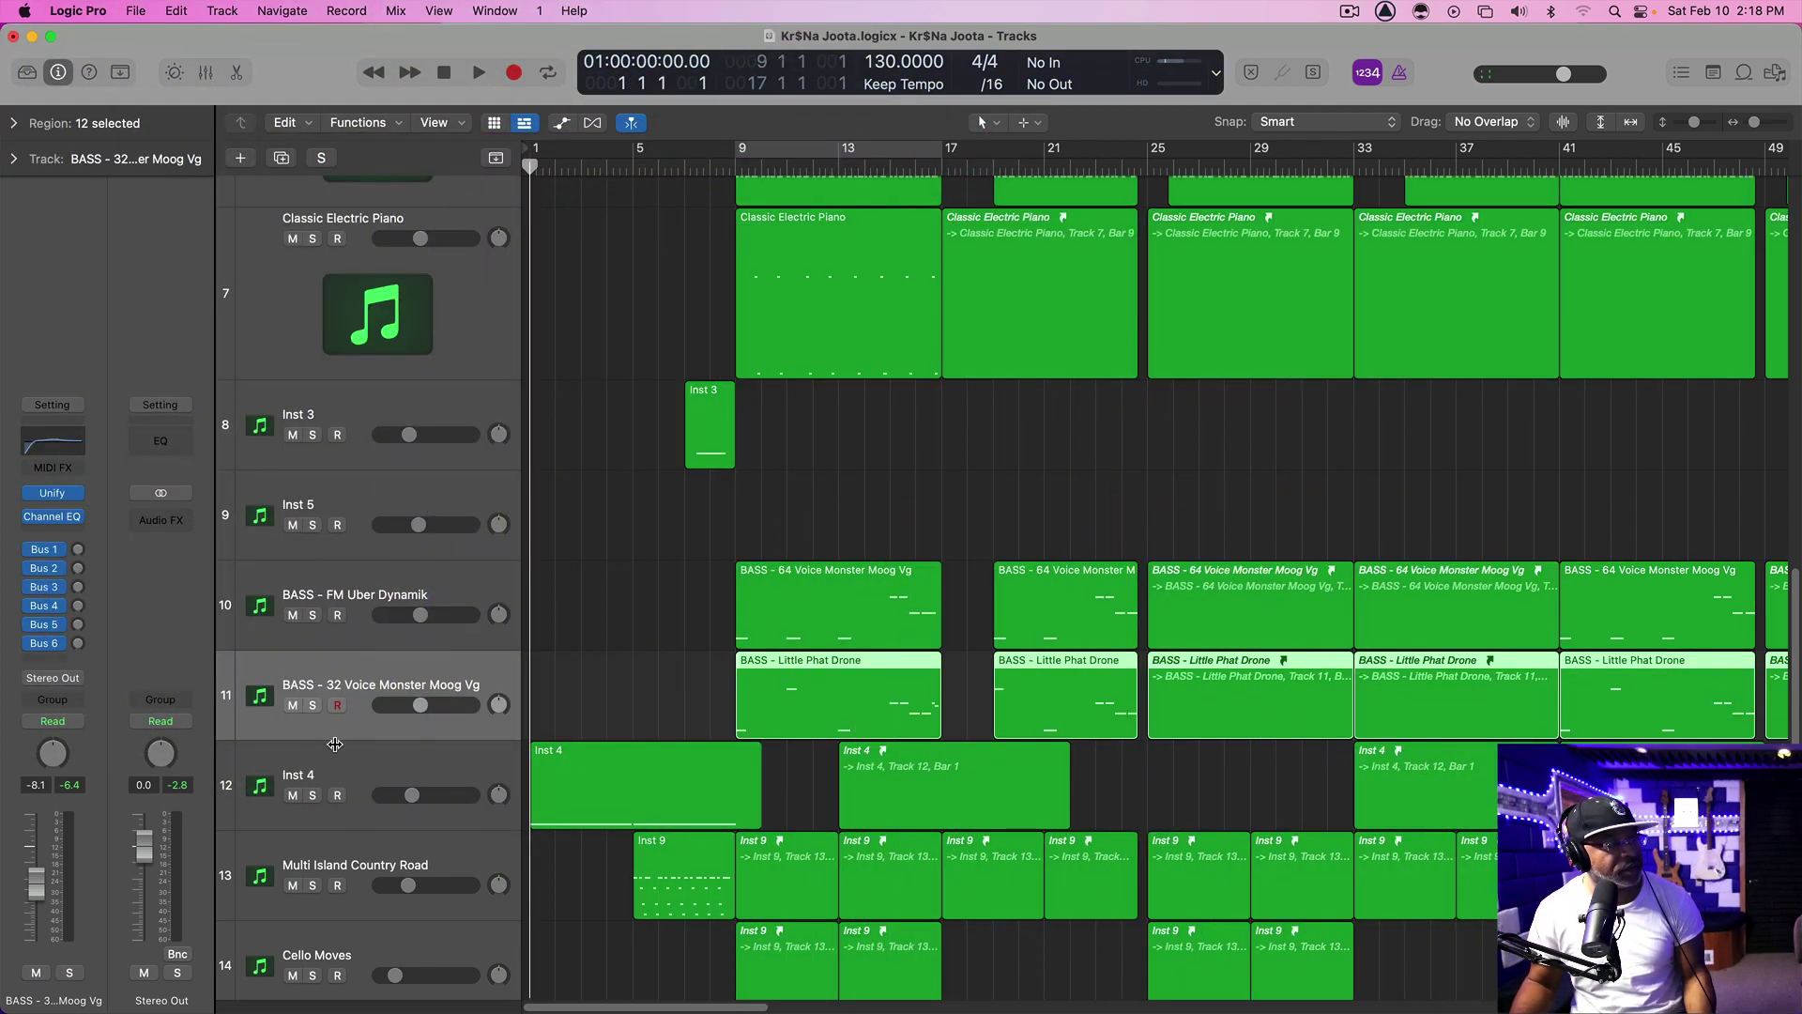
{"action": "left_click", "coordinate": [338, 759]}
{"action": "key", "text": "s"}
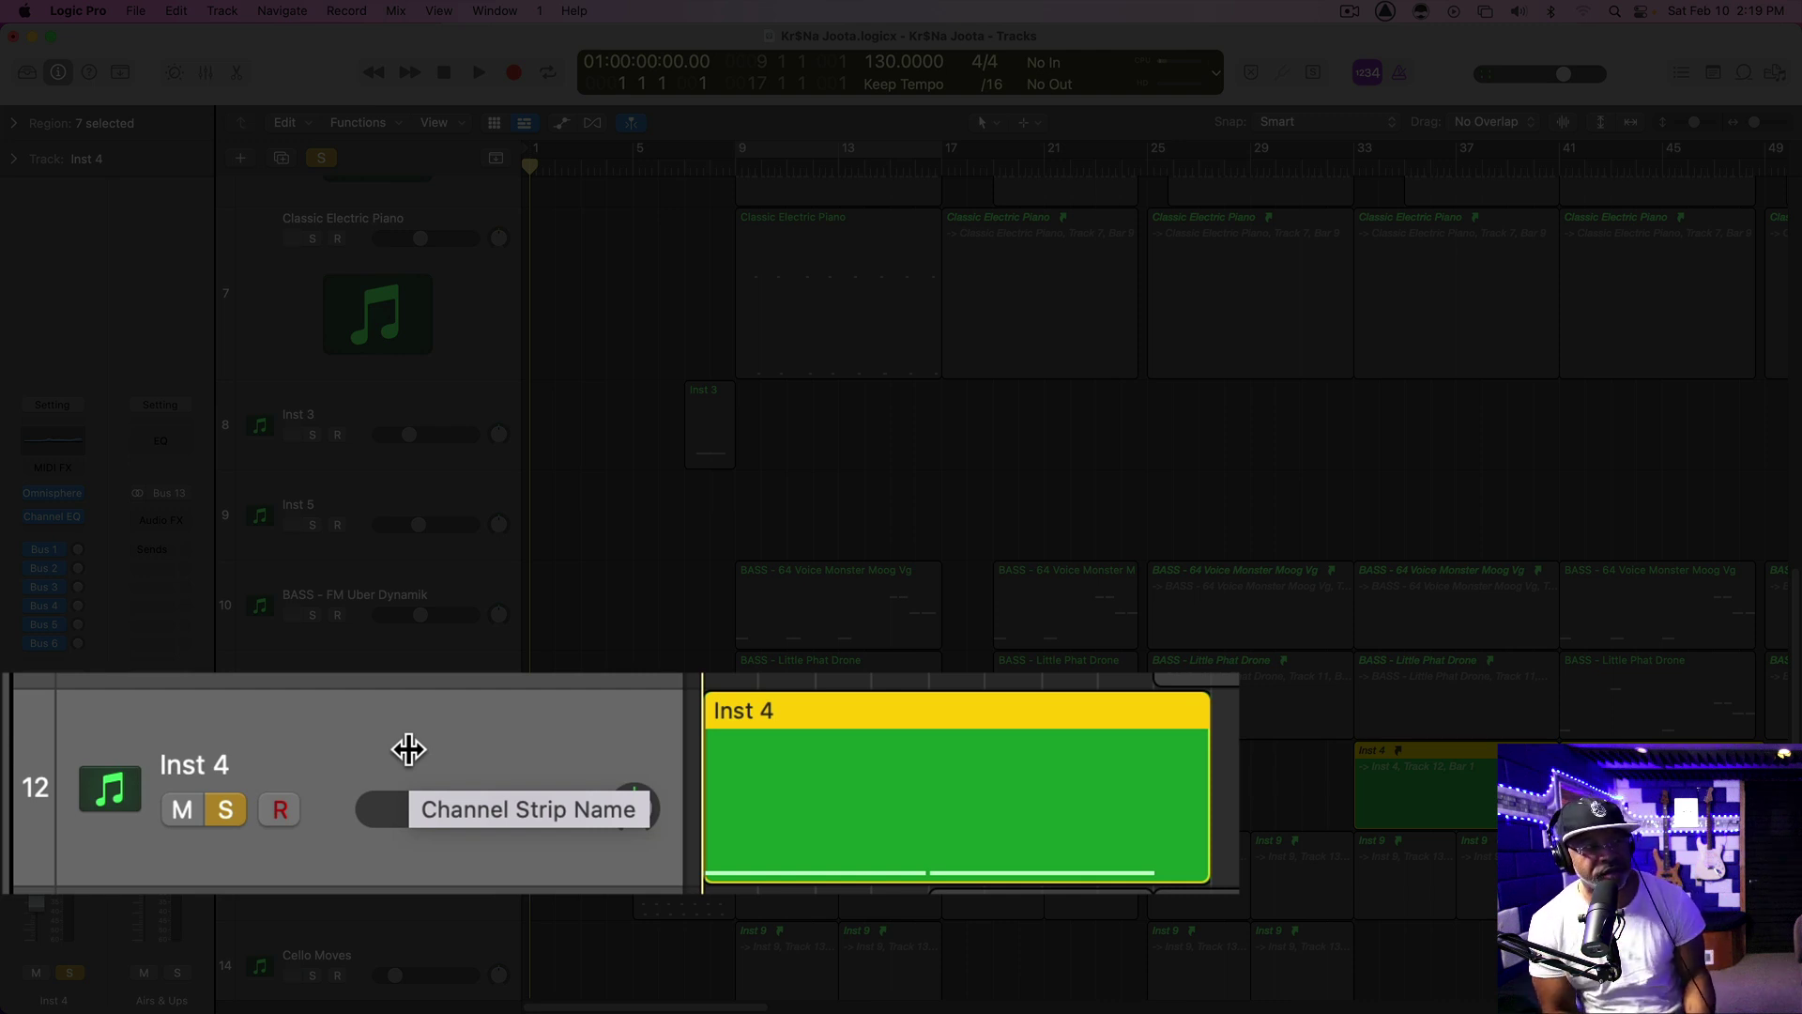
{"action": "key", "text": "space"}
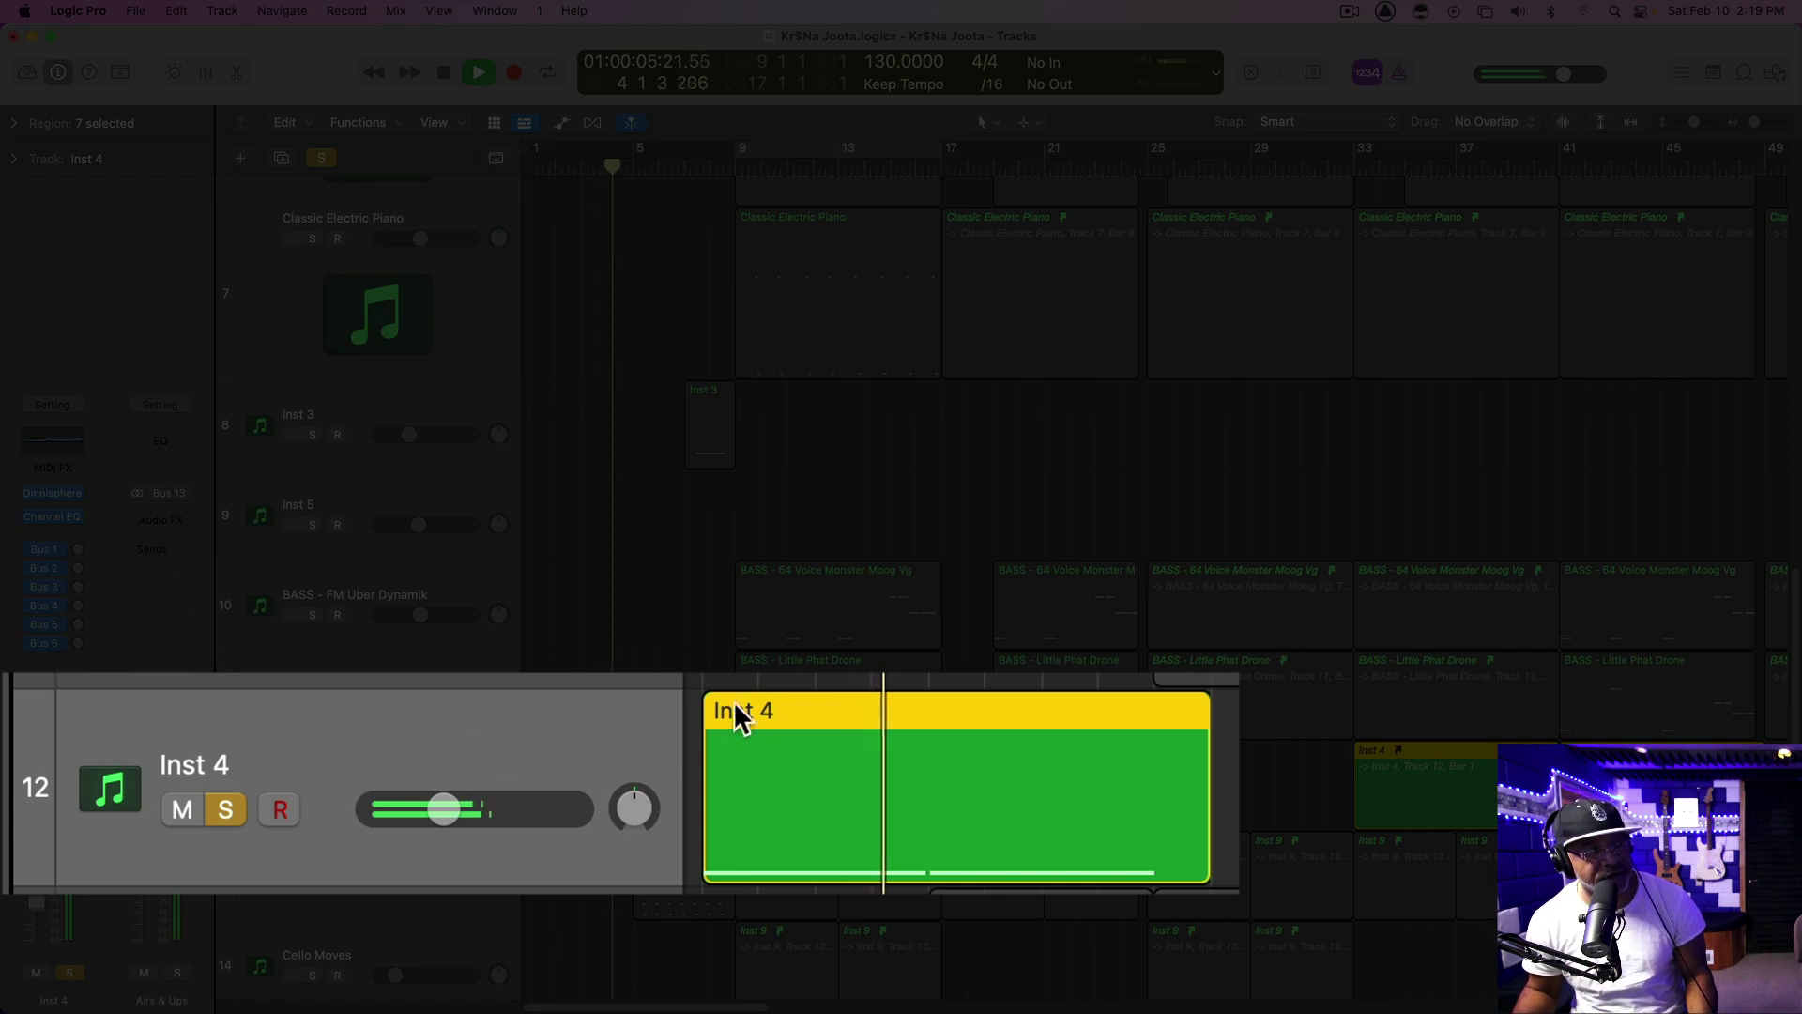
{"action": "scroll", "coordinate": [601, 692], "scroll_direction": "up", "scroll_amount": 10}
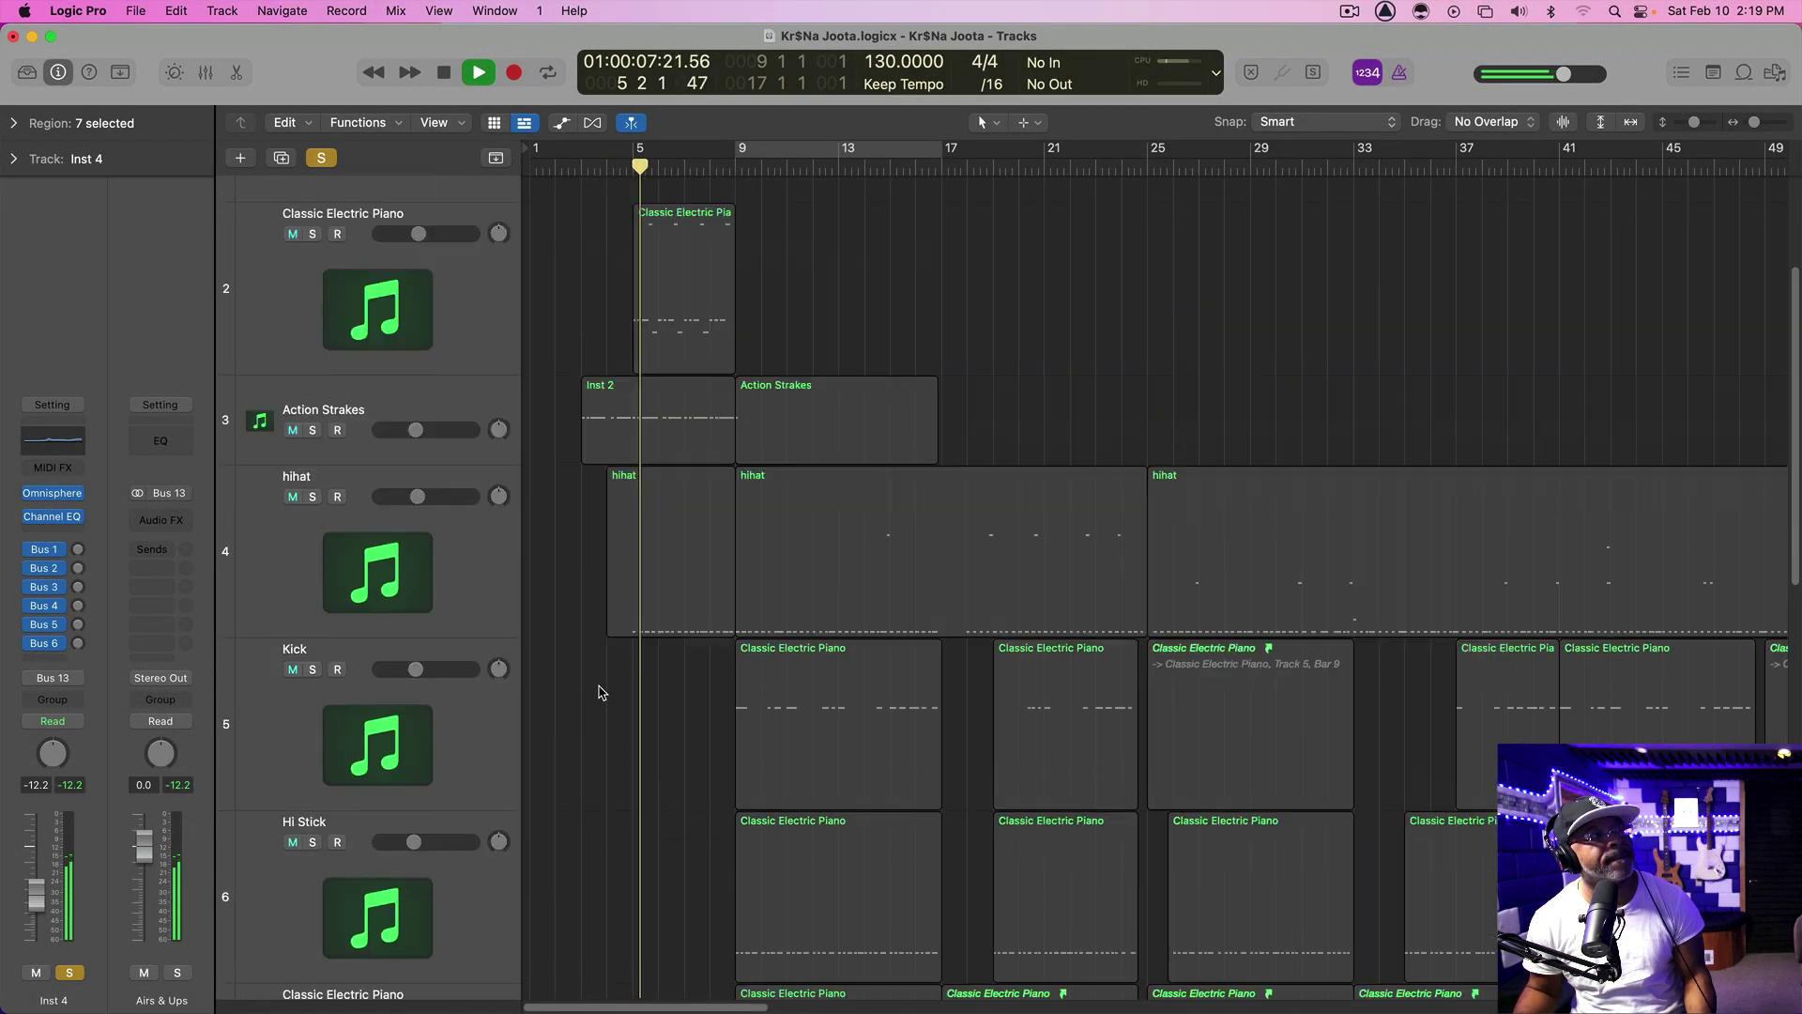
{"action": "scroll", "coordinate": [601, 693], "scroll_direction": "down", "scroll_amount": 10}
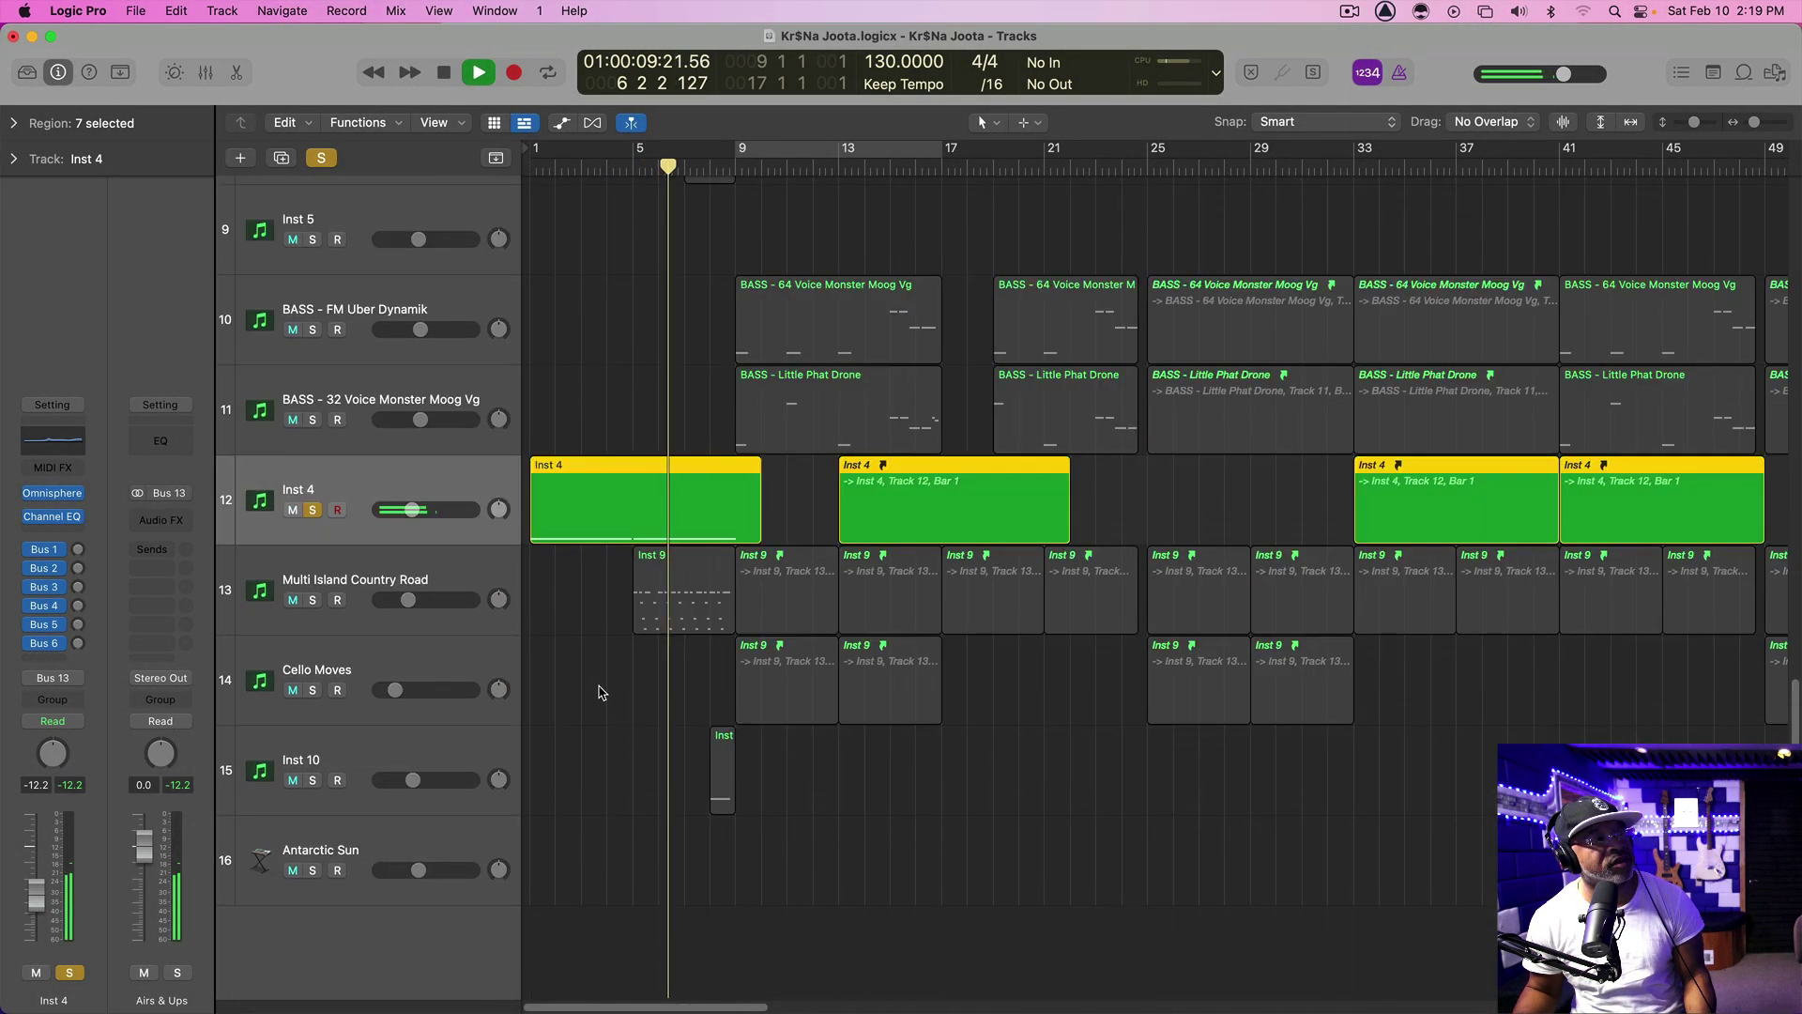
{"action": "scroll", "coordinate": [601, 693], "scroll_direction": "up", "scroll_amount": 2}
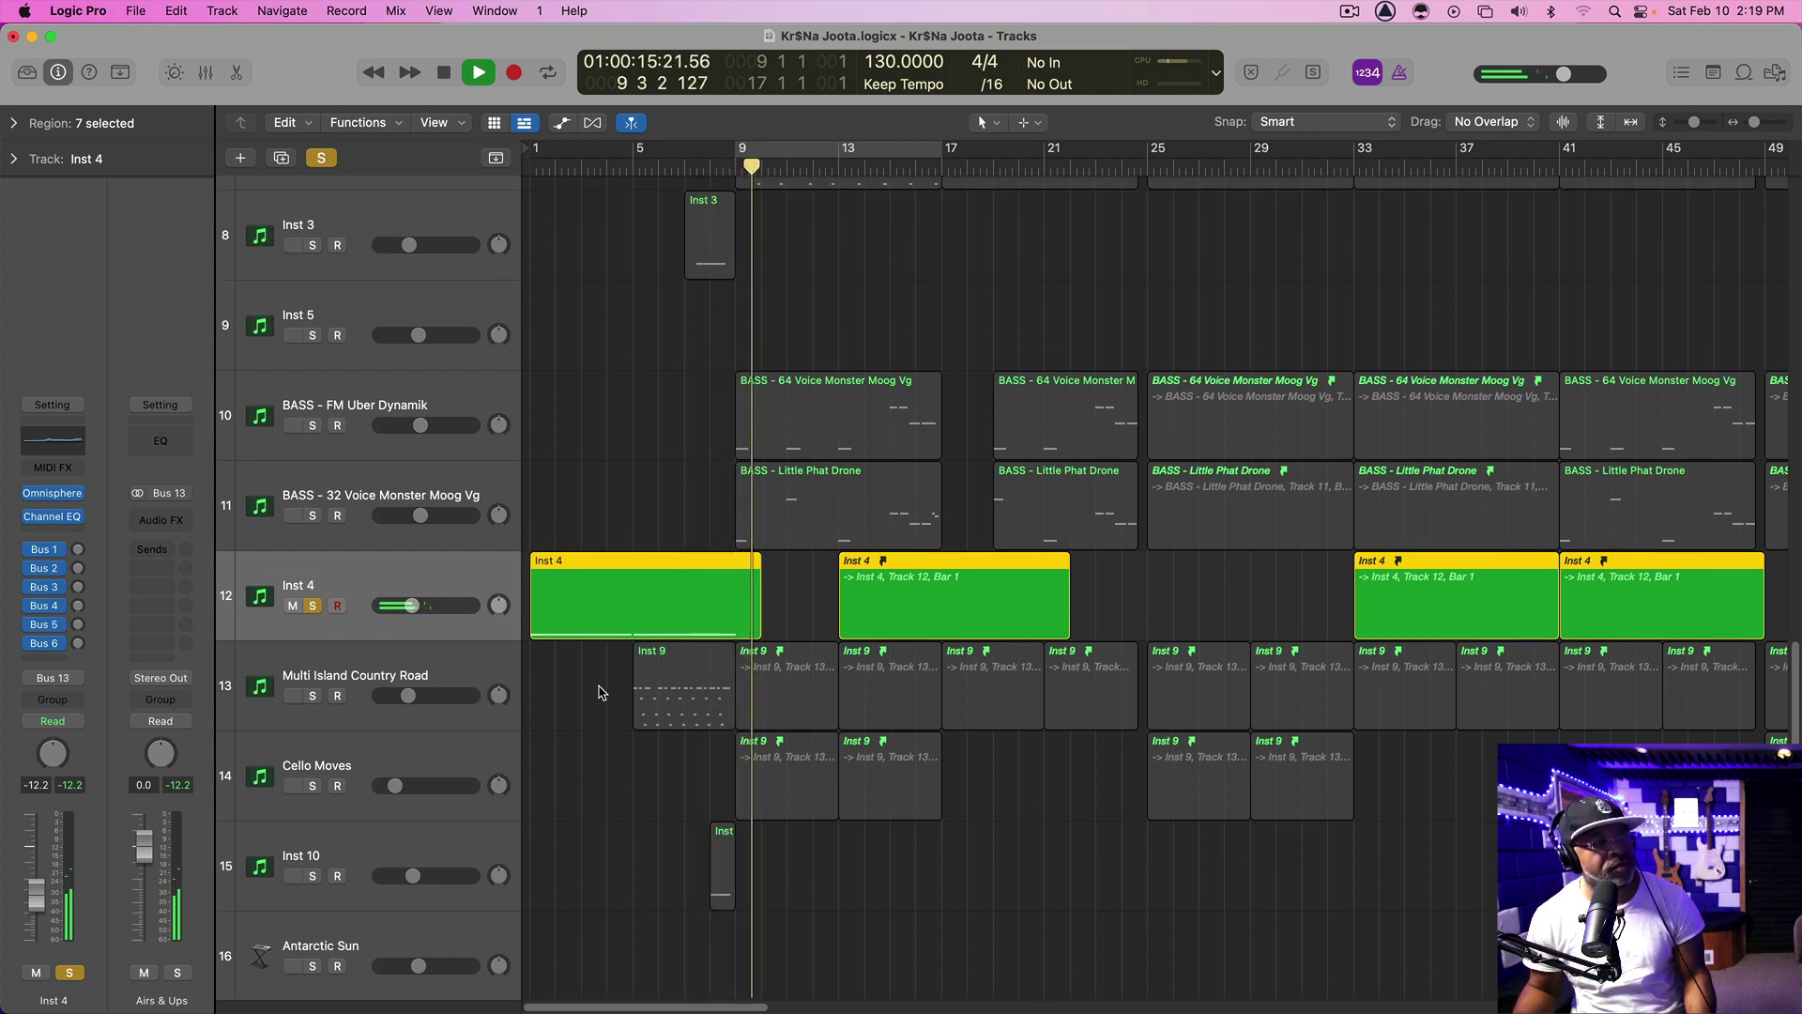
{"action": "key", "text": "space"}
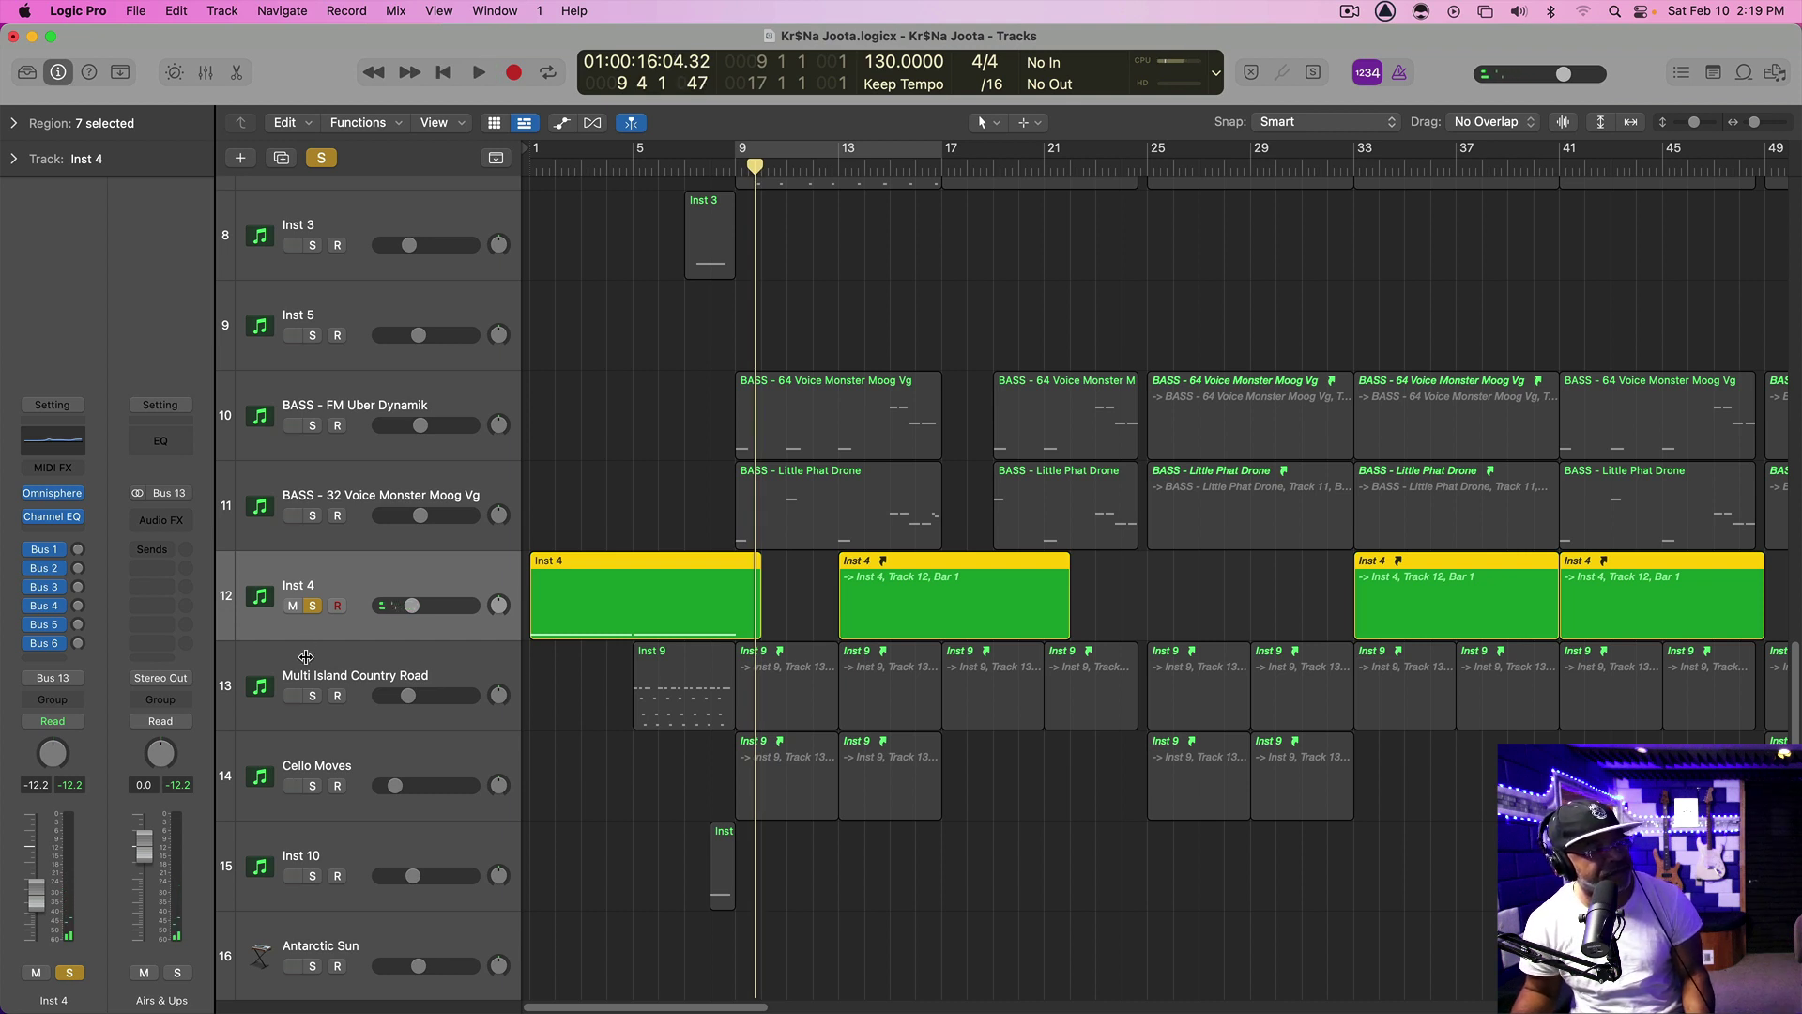
Add the Multi Island Country Road track to the solo and play it with Inst 4 from the project start to about bar 11
{"action": "left_click", "coordinate": [313, 696]}
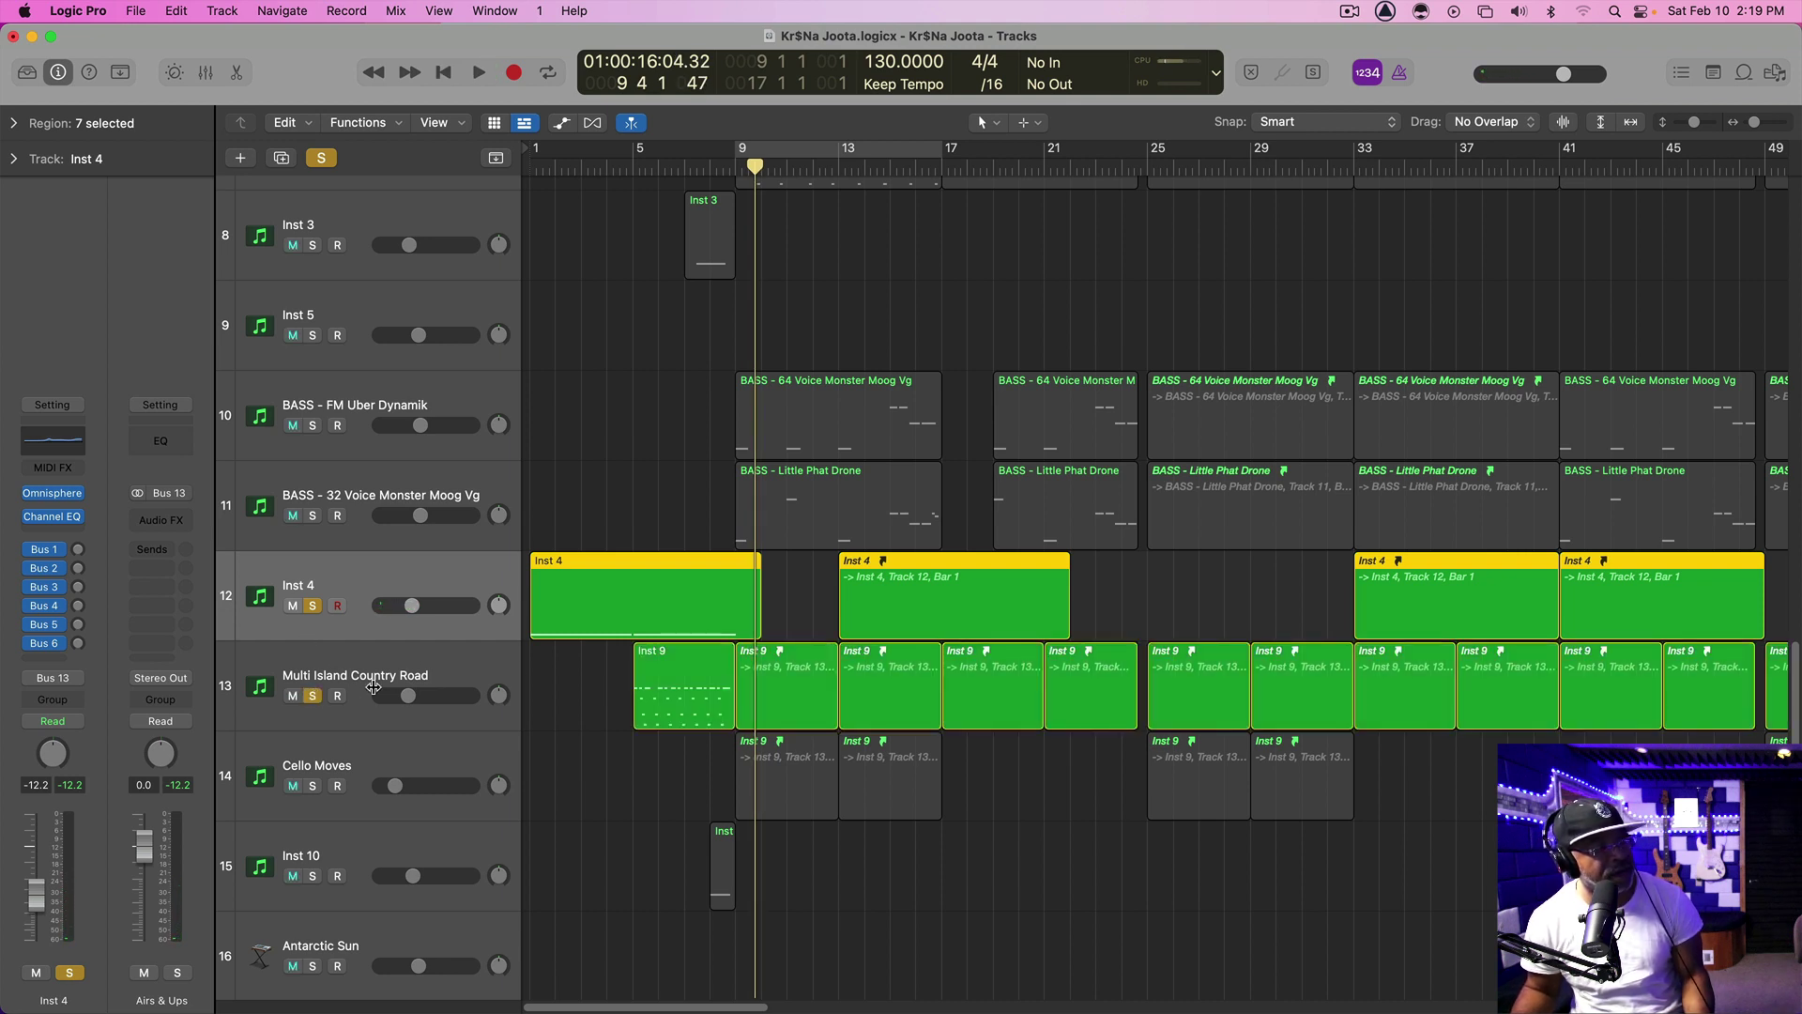
{"action": "left_click", "coordinate": [422, 670]}
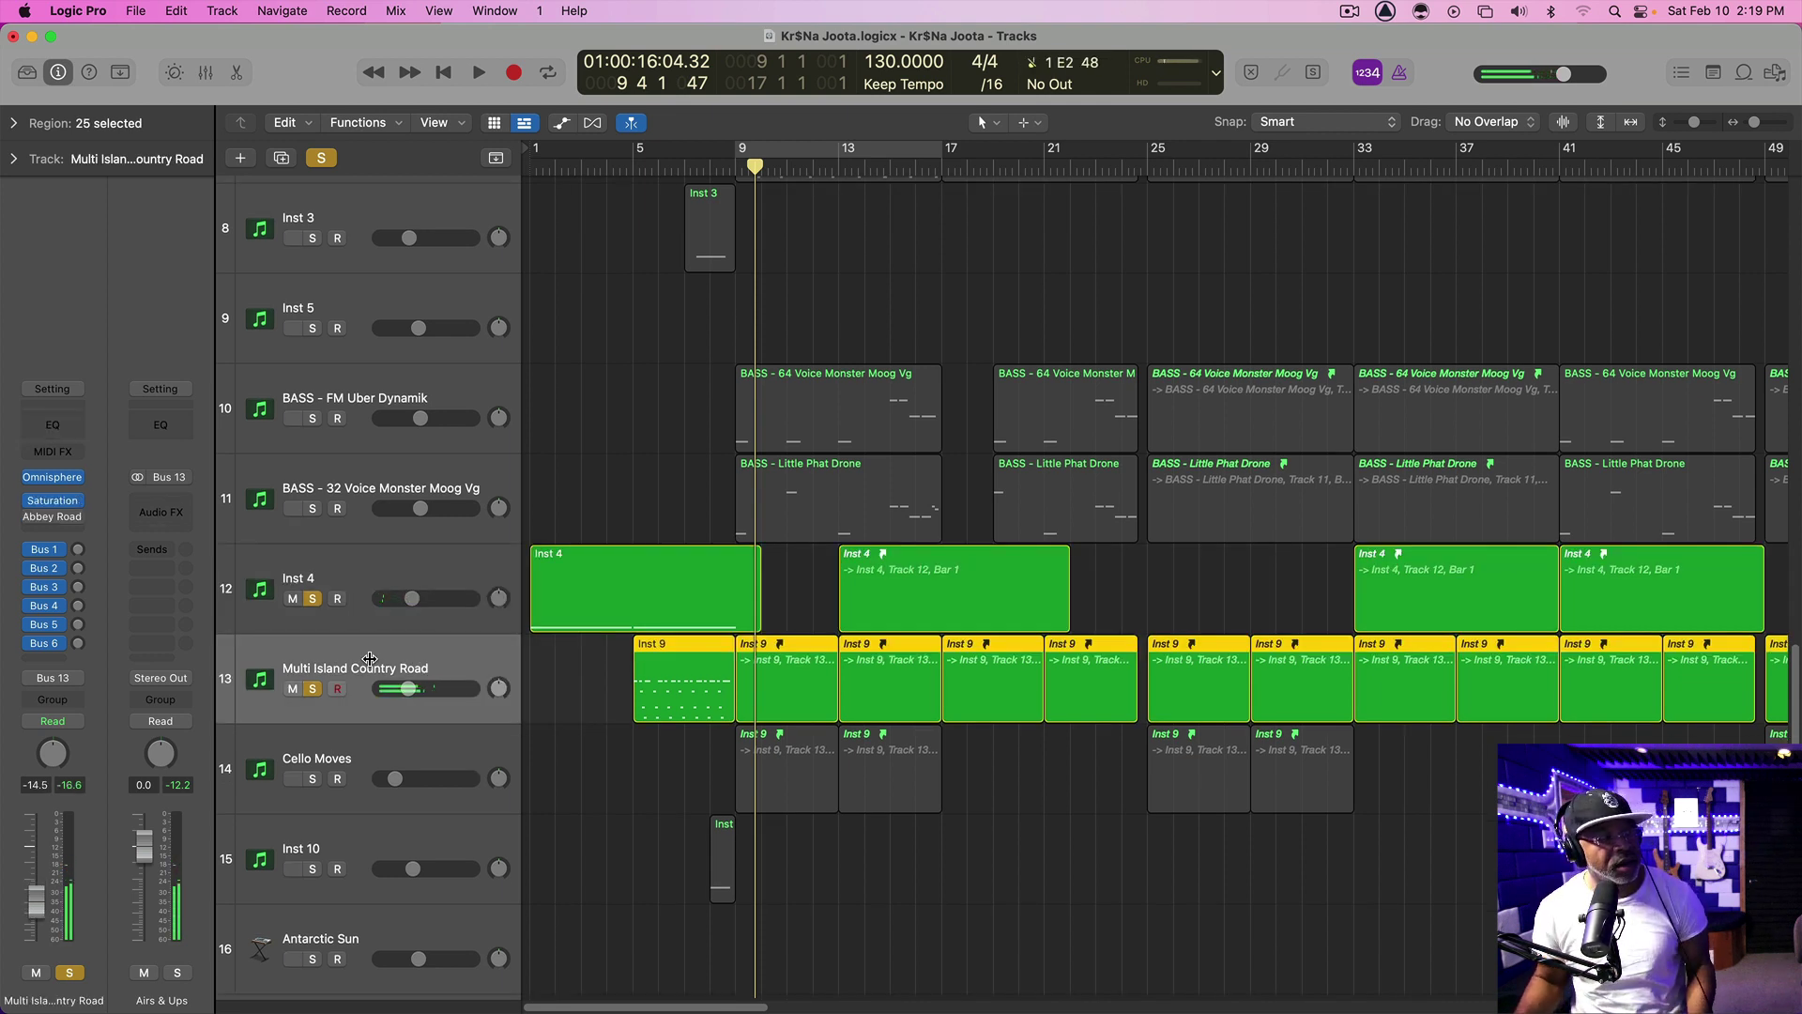
{"action": "key", "text": "Return"}
{"action": "key", "text": "space"}
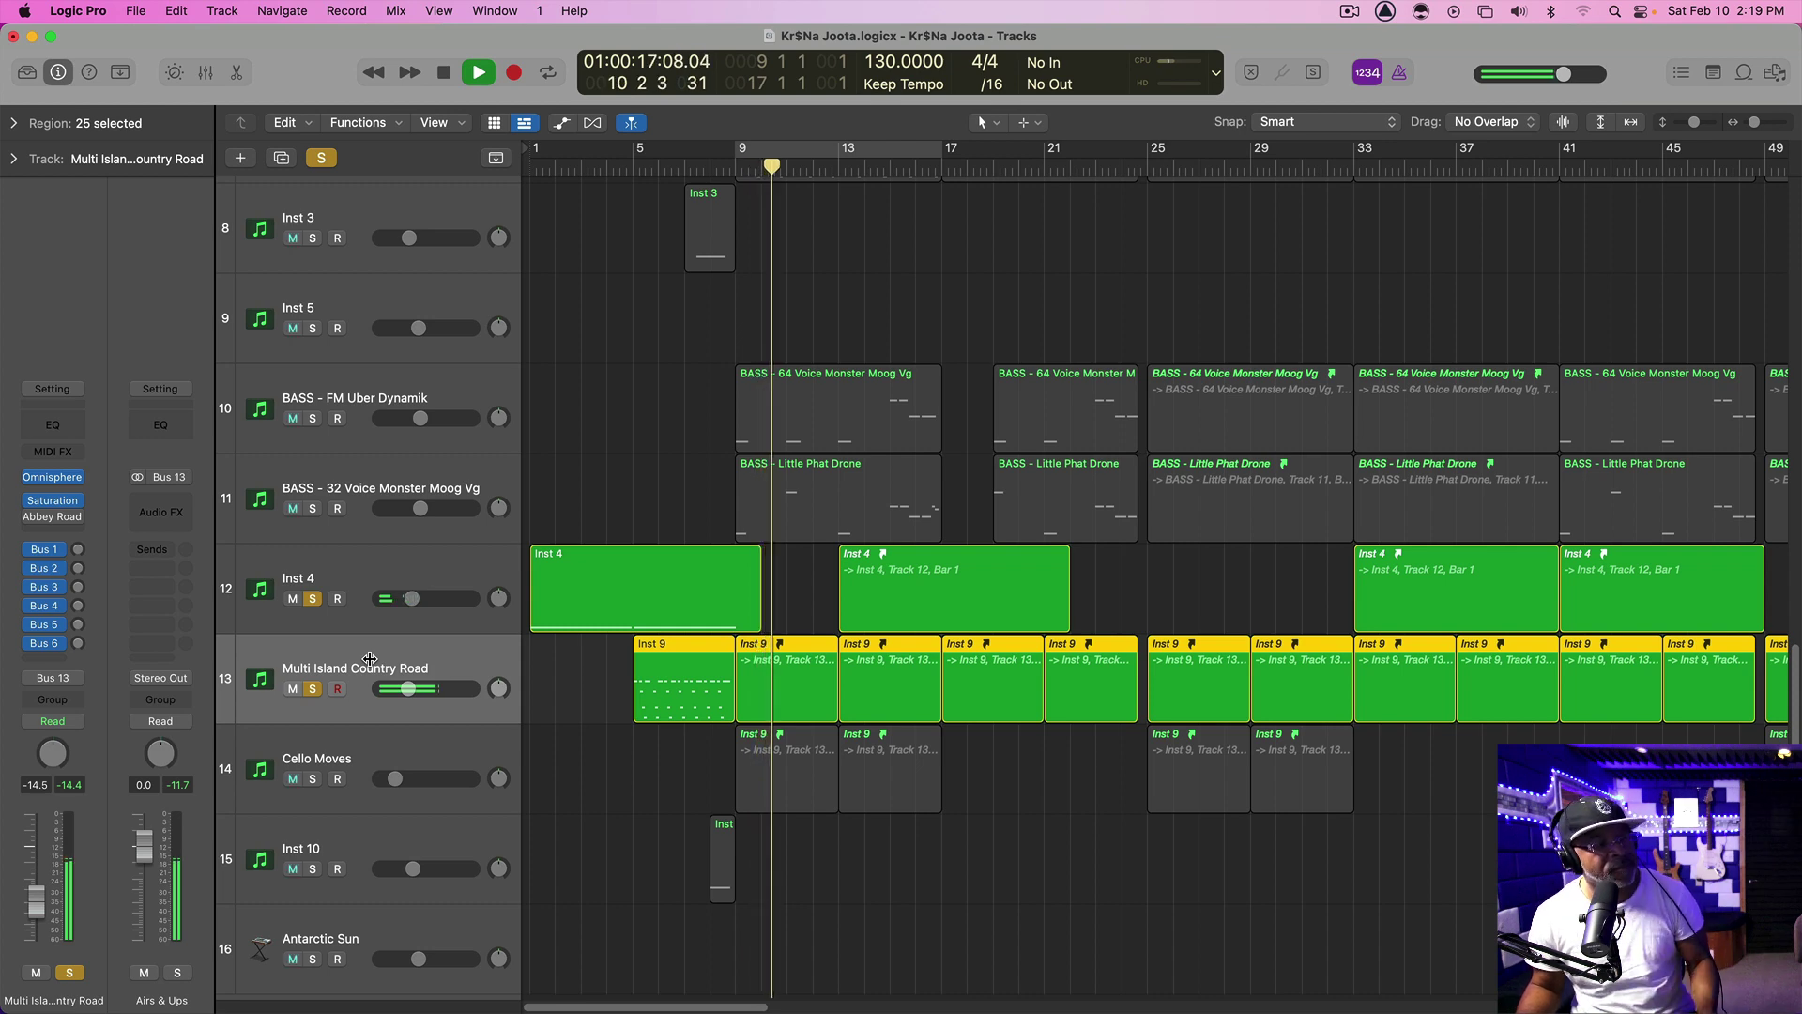
{"action": "key", "text": "space"}
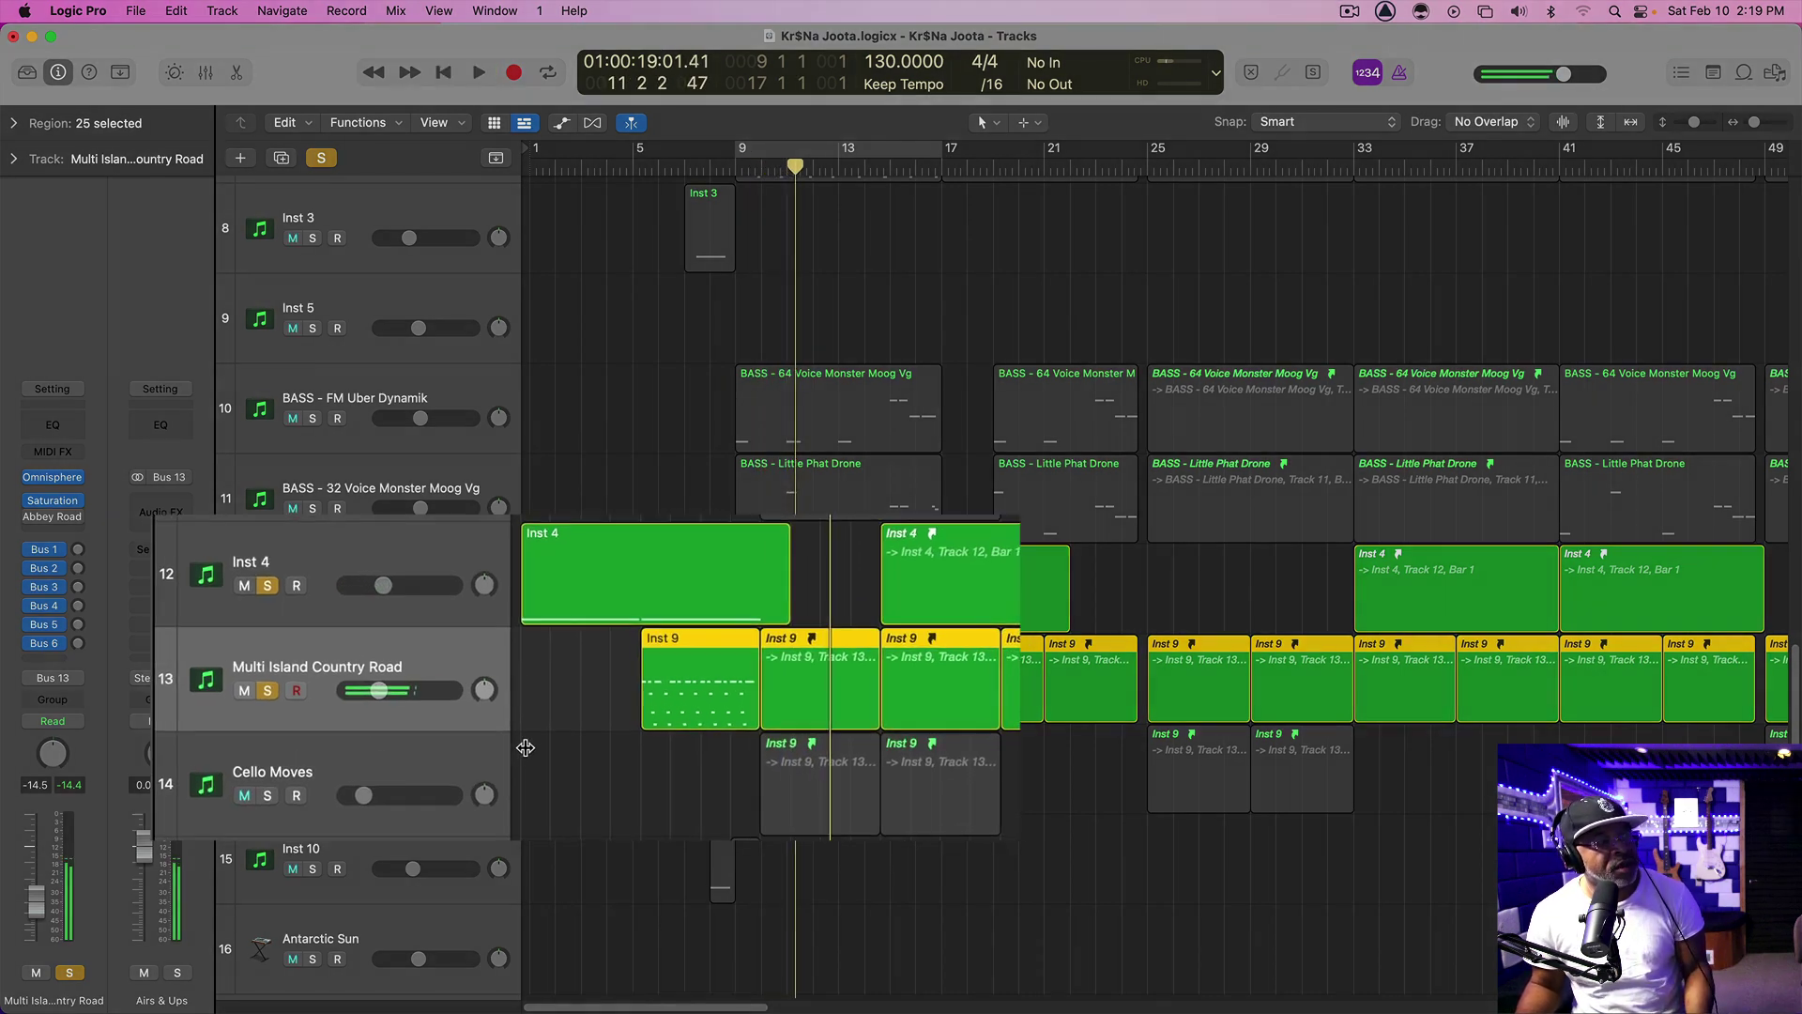
Add the Cello Moves track to the solo and play the three soloed tracks from the project start to about bar 14
{"action": "left_click", "coordinate": [428, 558]}
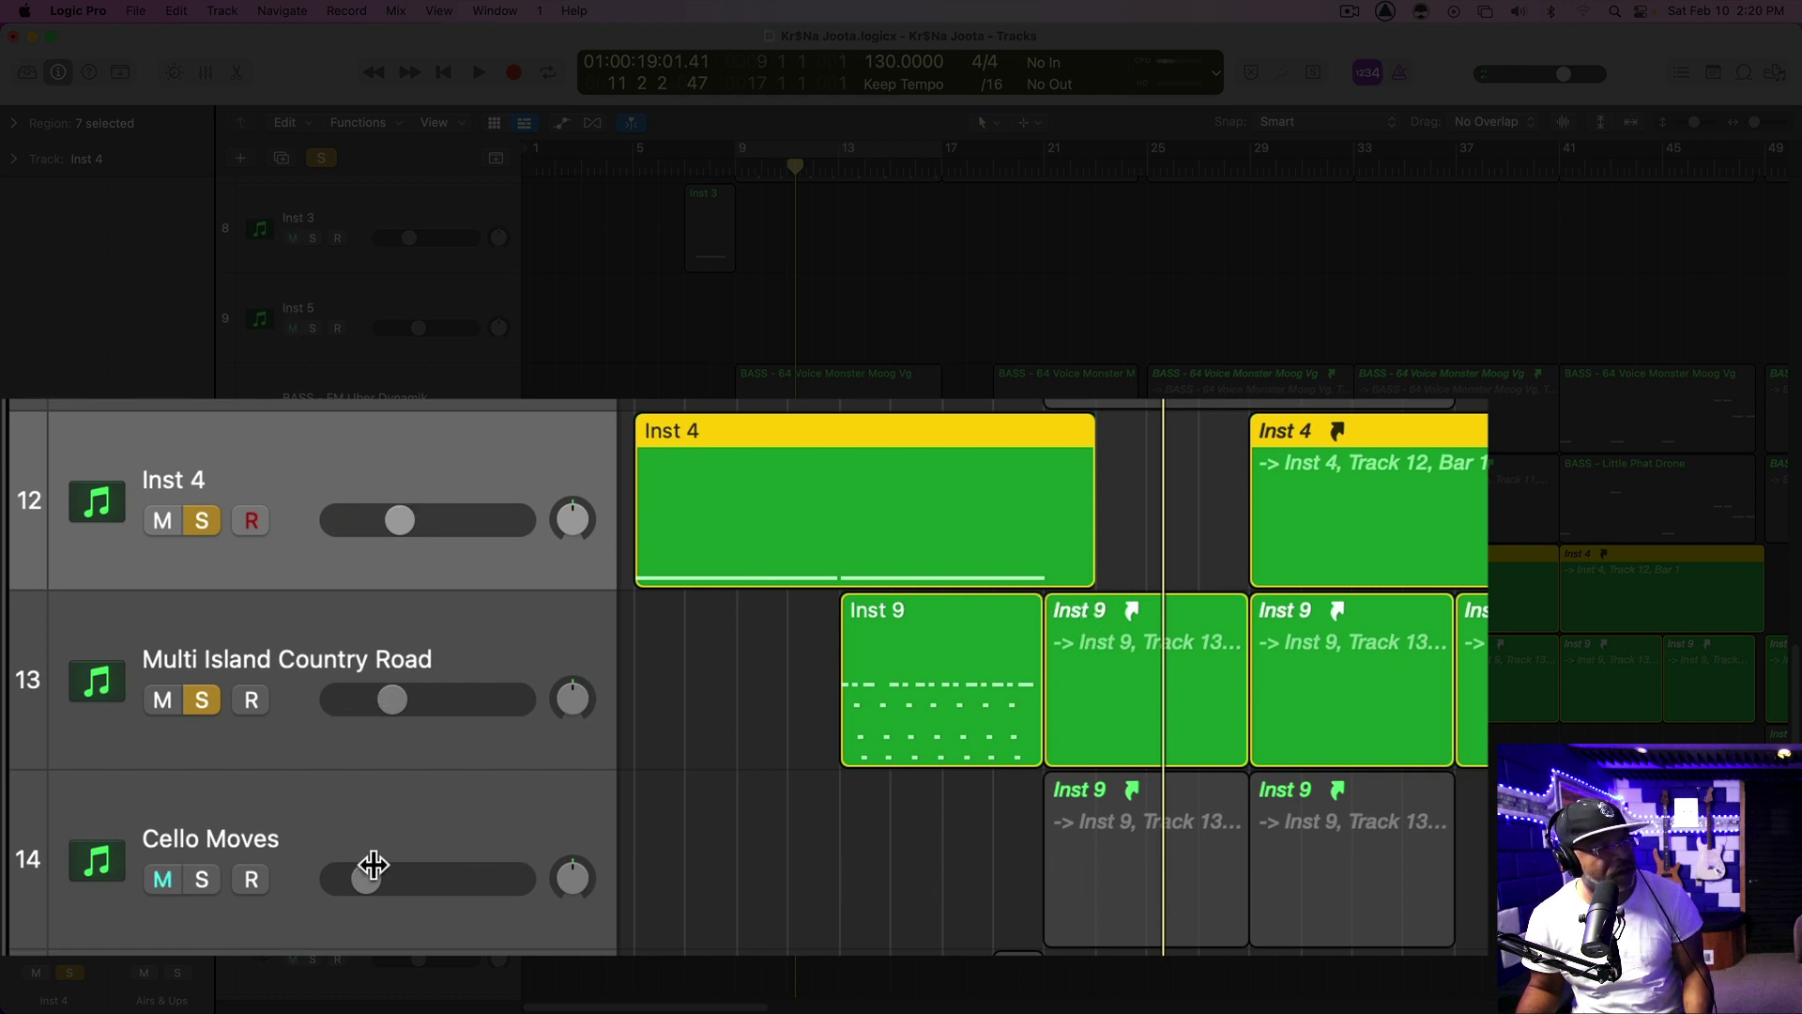
{"action": "left_click", "coordinate": [201, 880]}
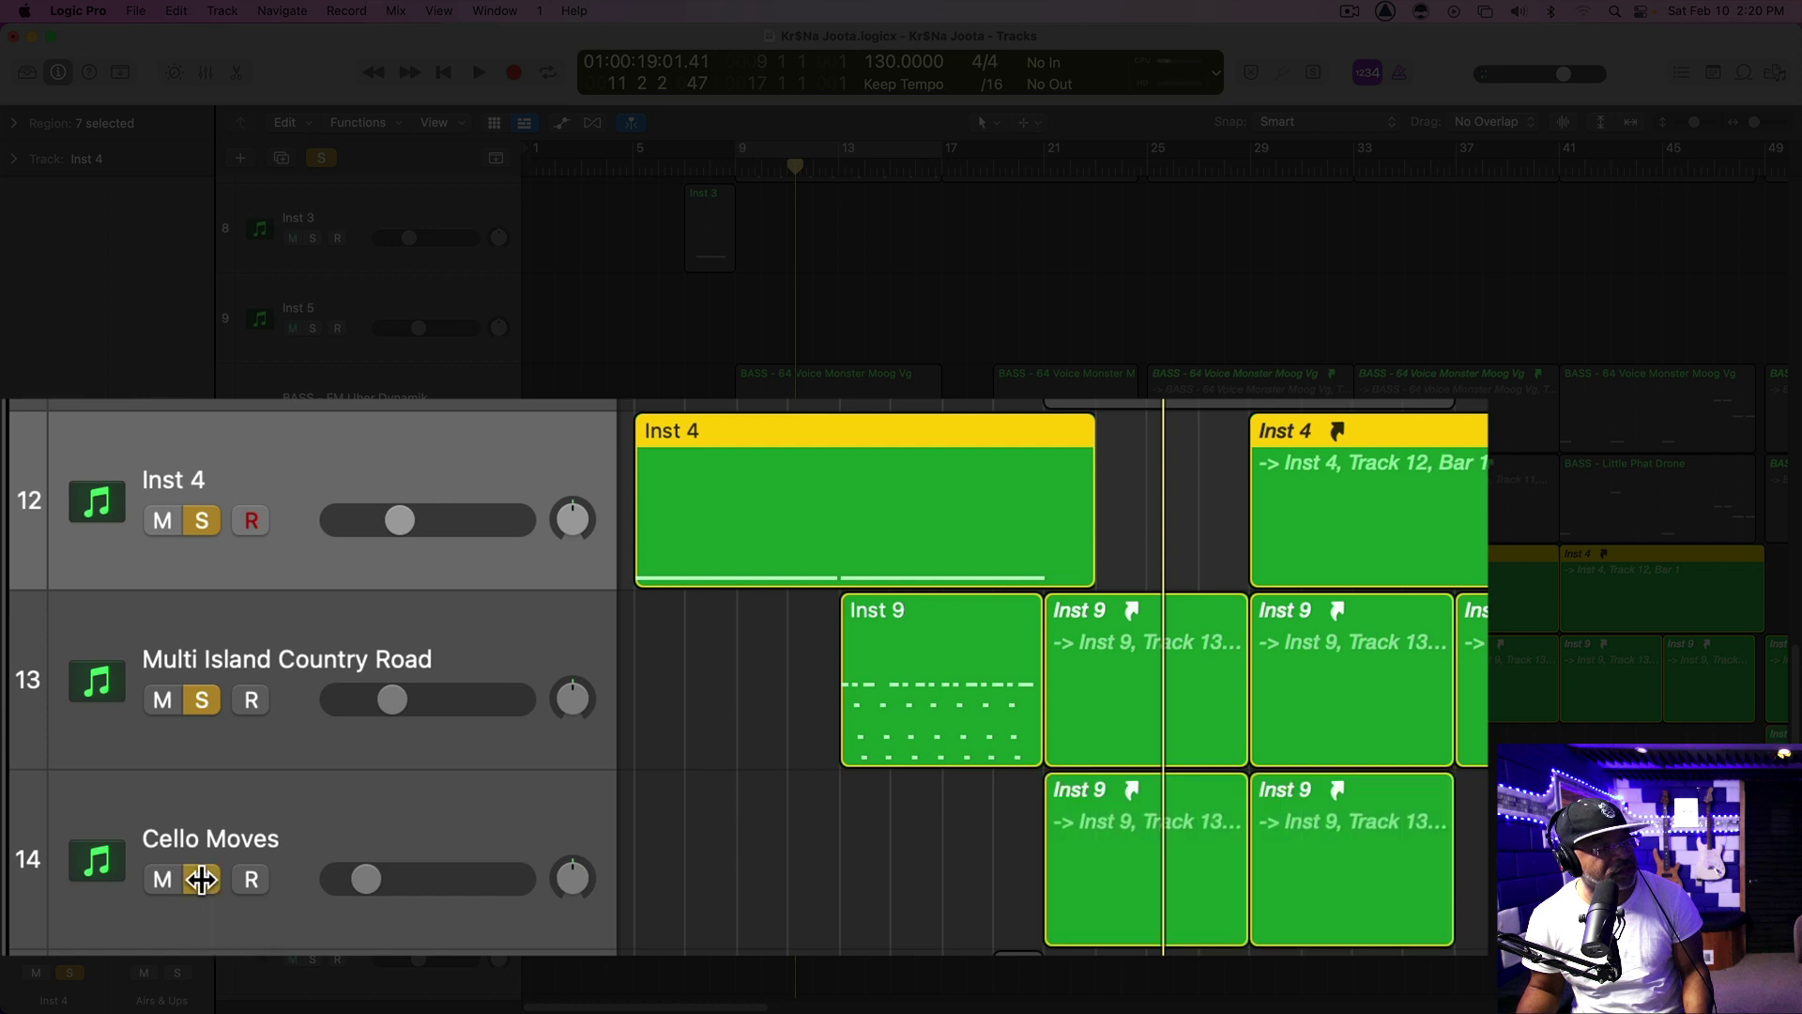
{"action": "left_click", "coordinate": [517, 841]}
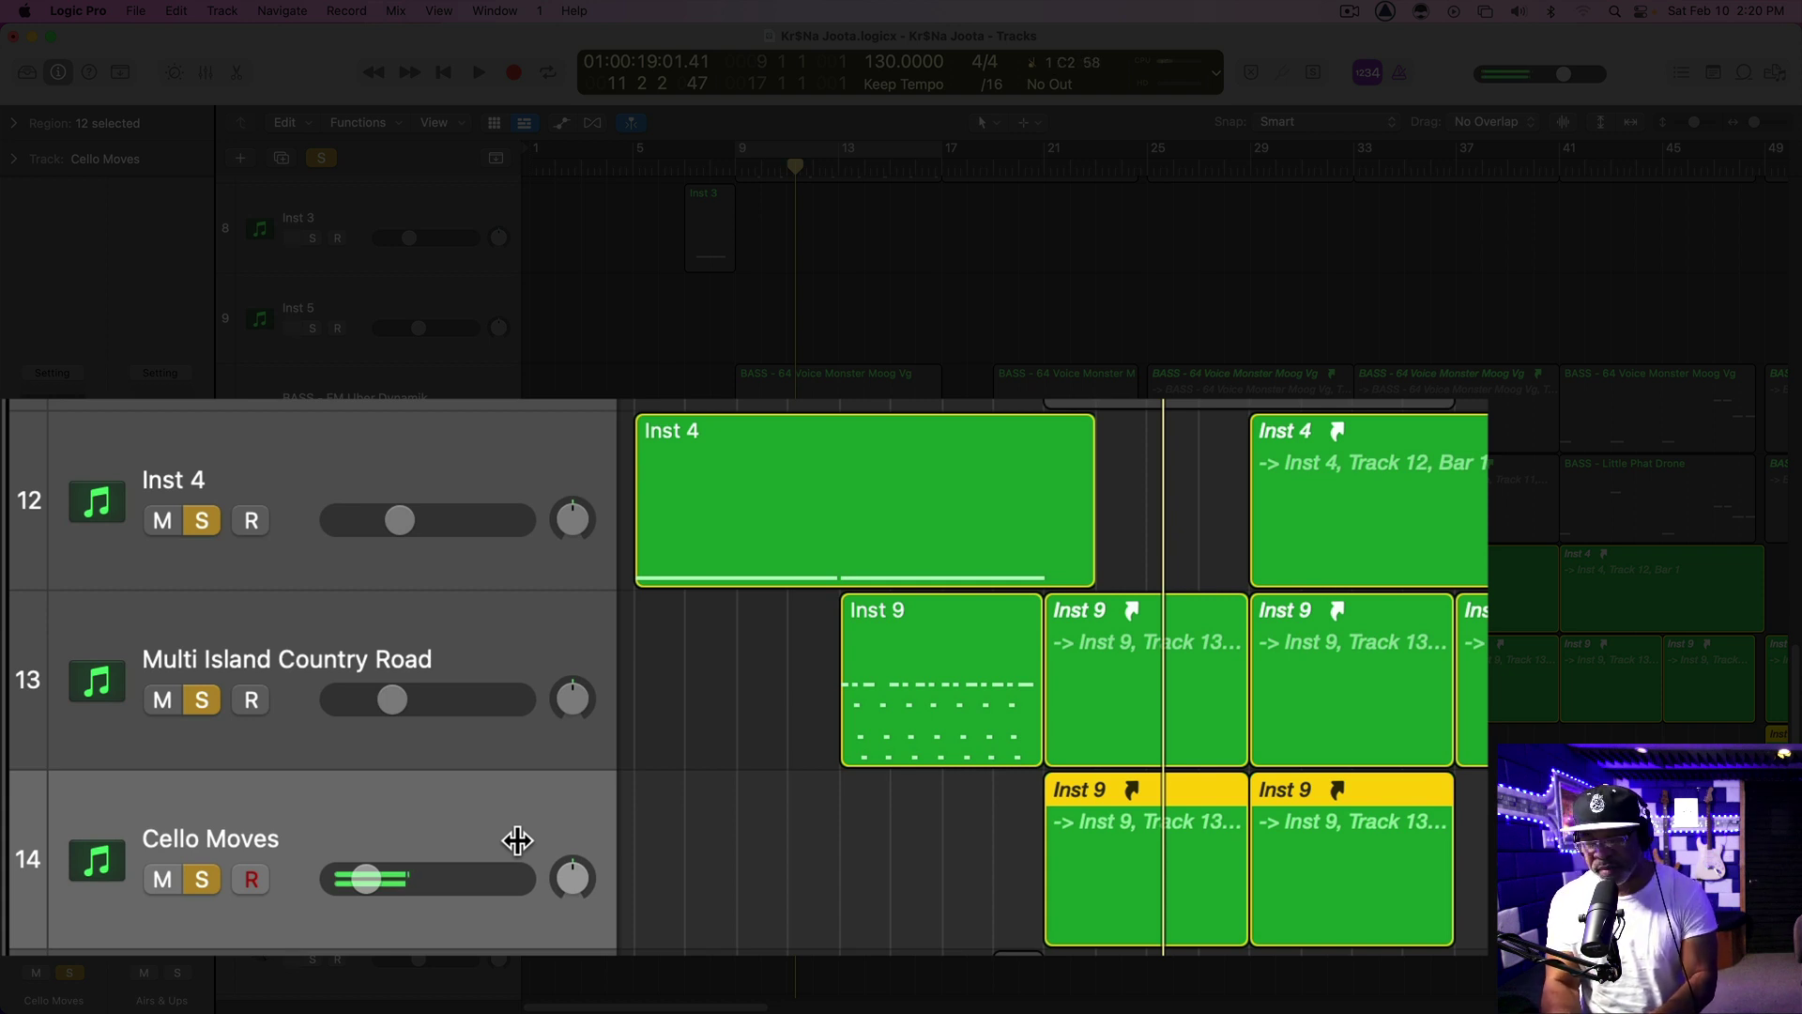
{"action": "key", "text": "Return"}
{"action": "key", "text": "space"}
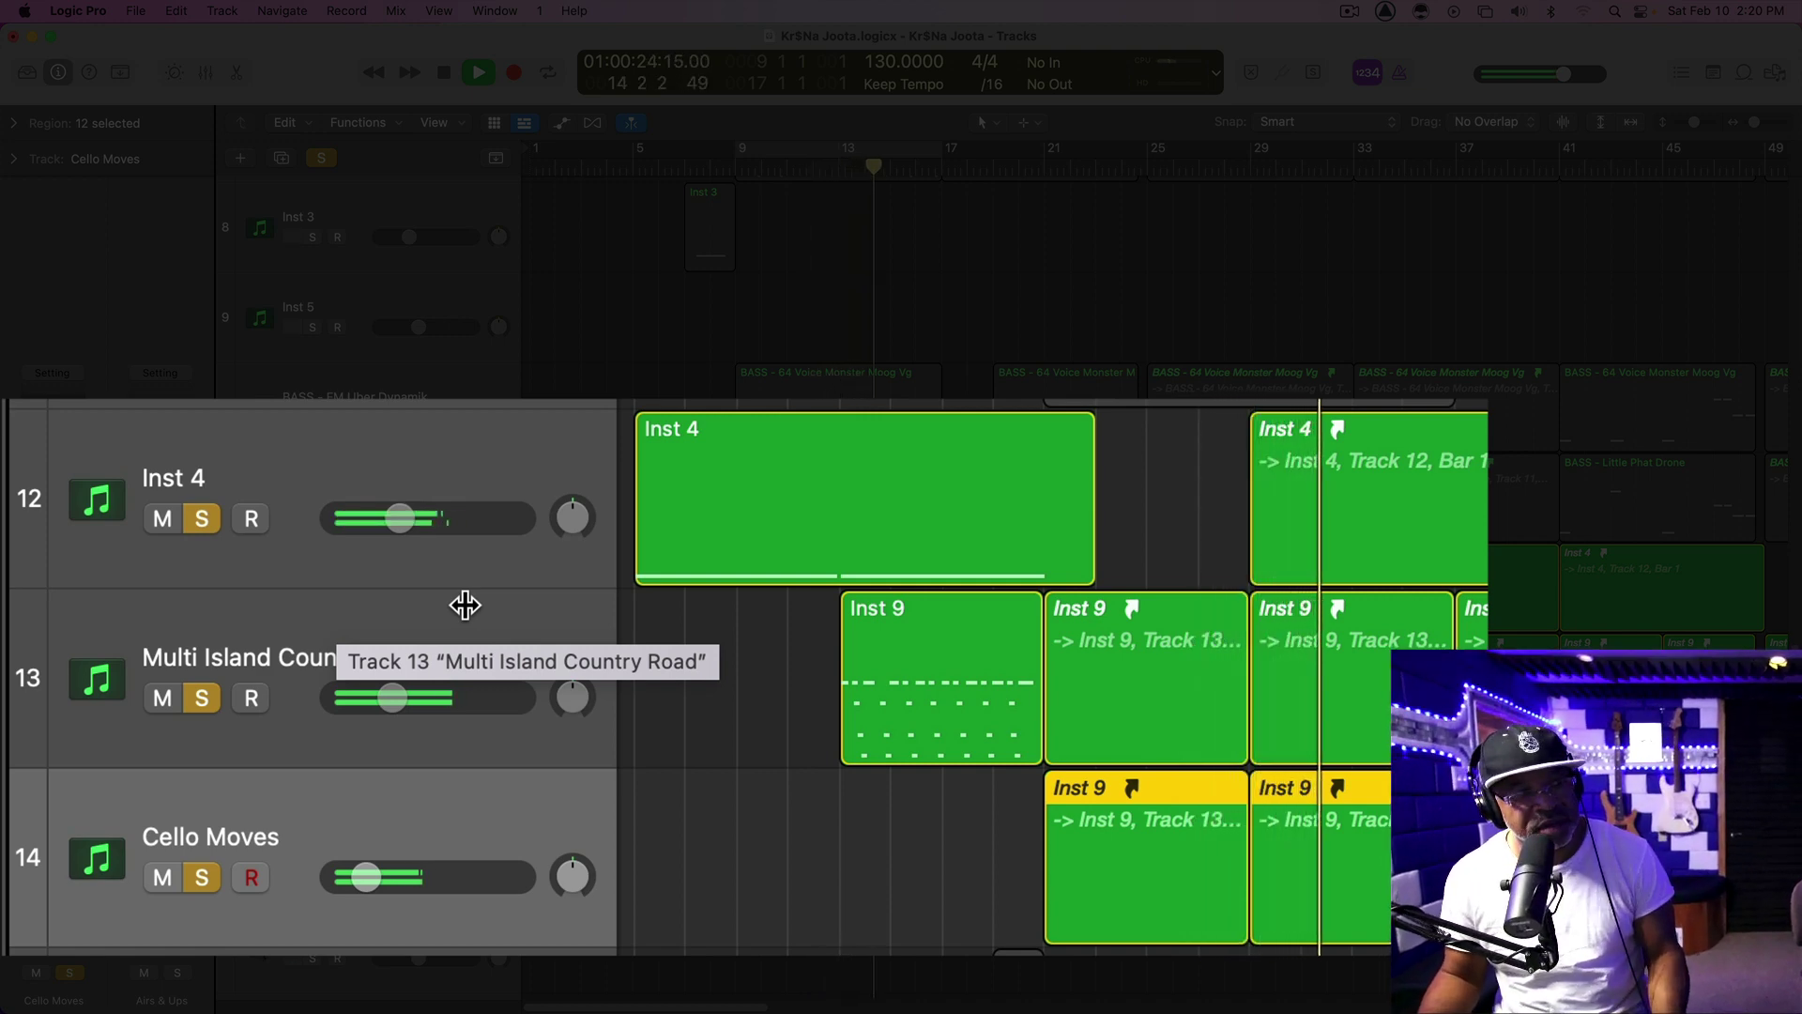
{"action": "key", "text": "space"}
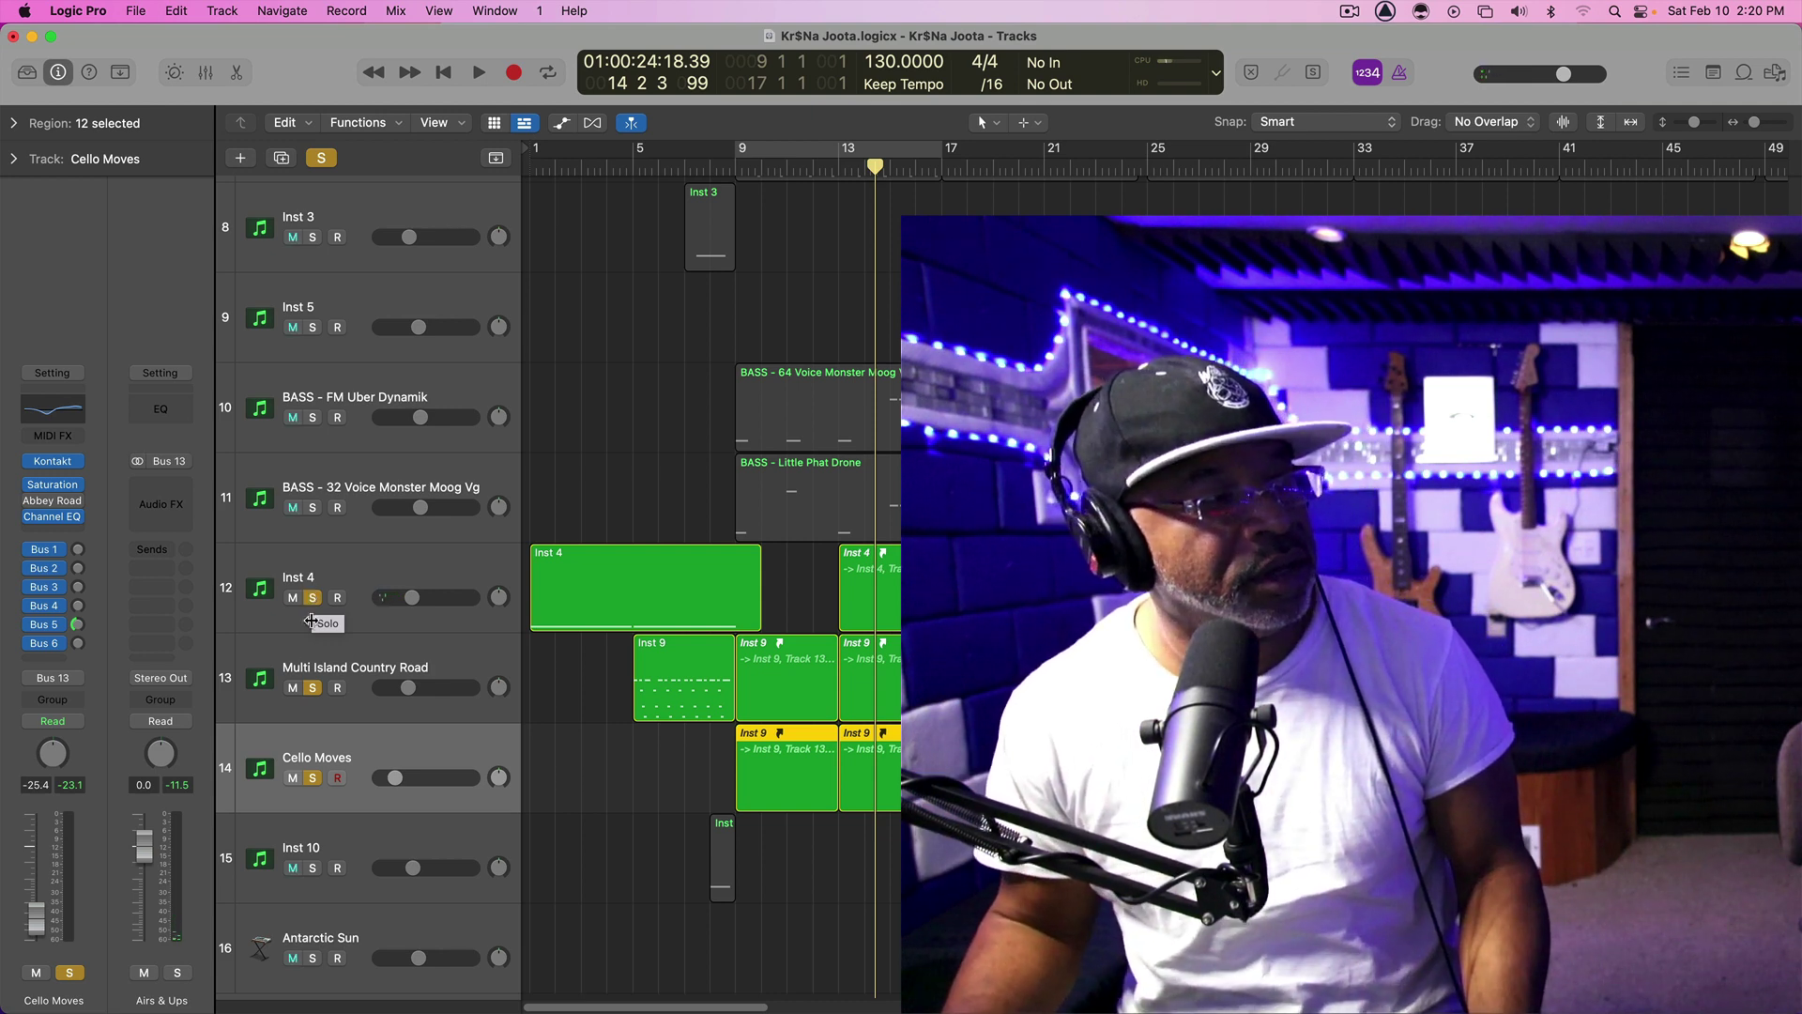
Replace Inst 4 with Inst 10 in the solo group and play from the project start to about bar 9
{"action": "left_click", "coordinate": [349, 830]}
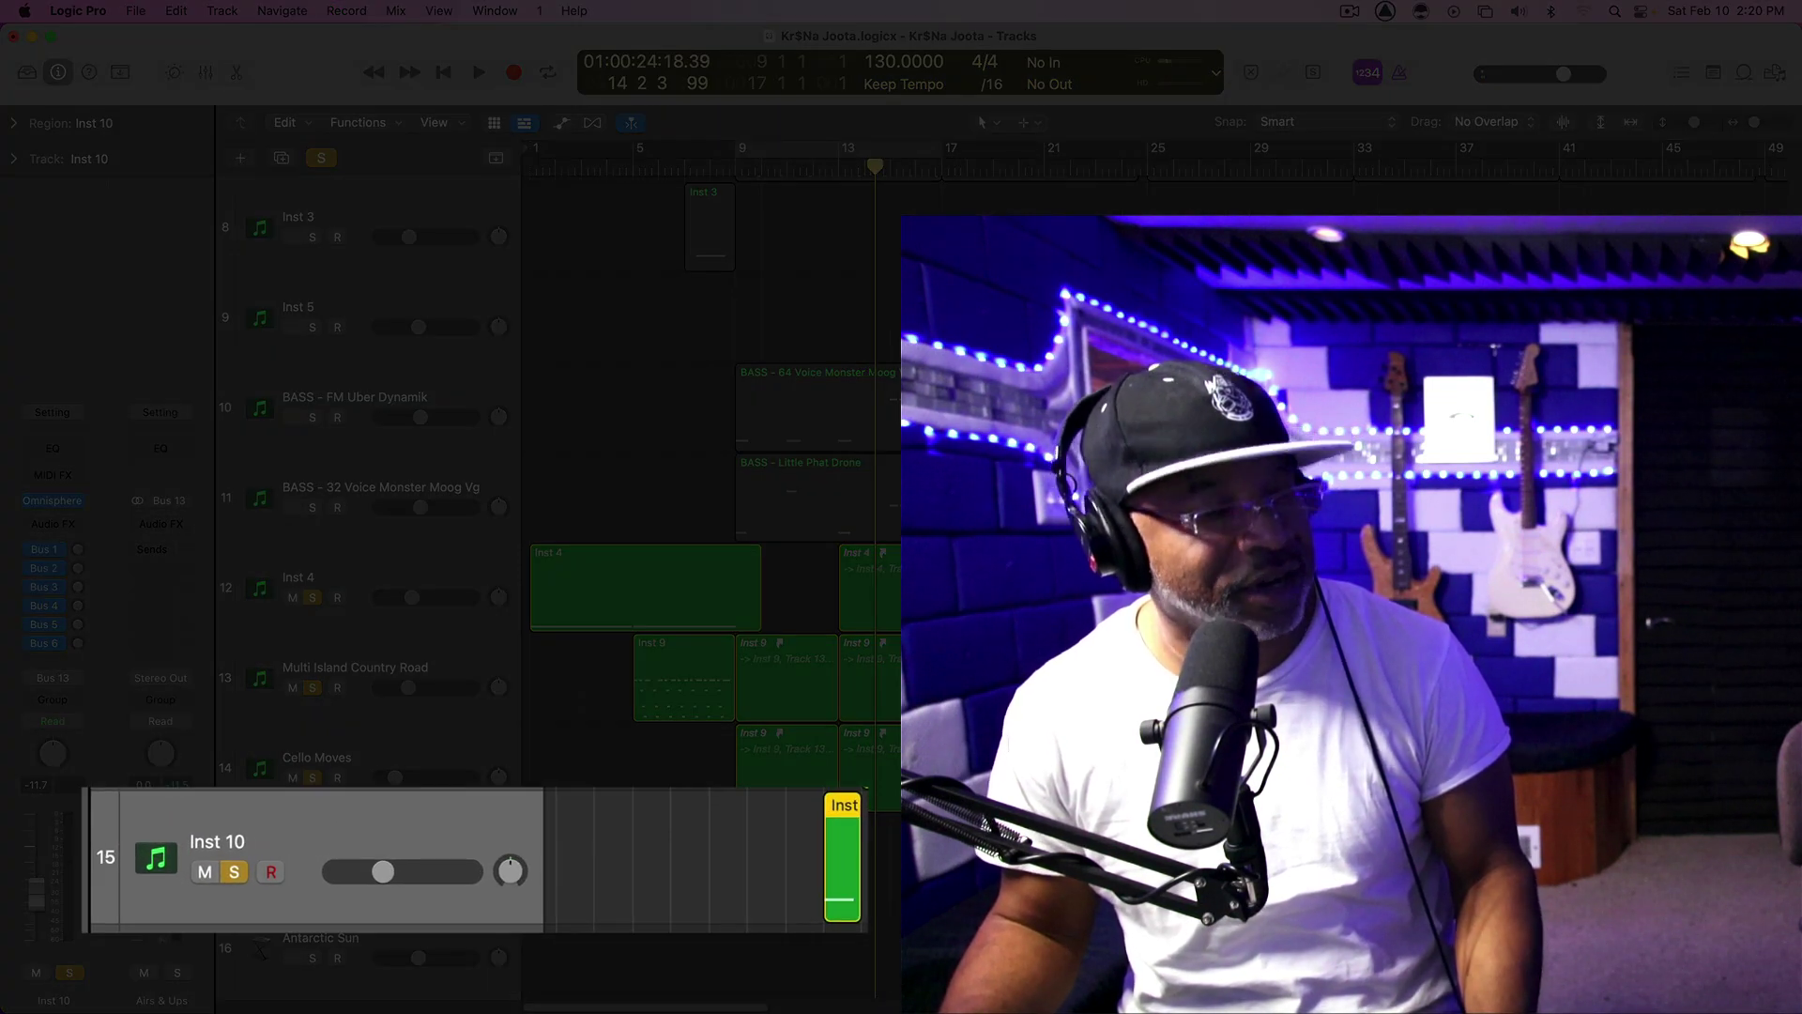
{"action": "key", "text": "super+Right"}
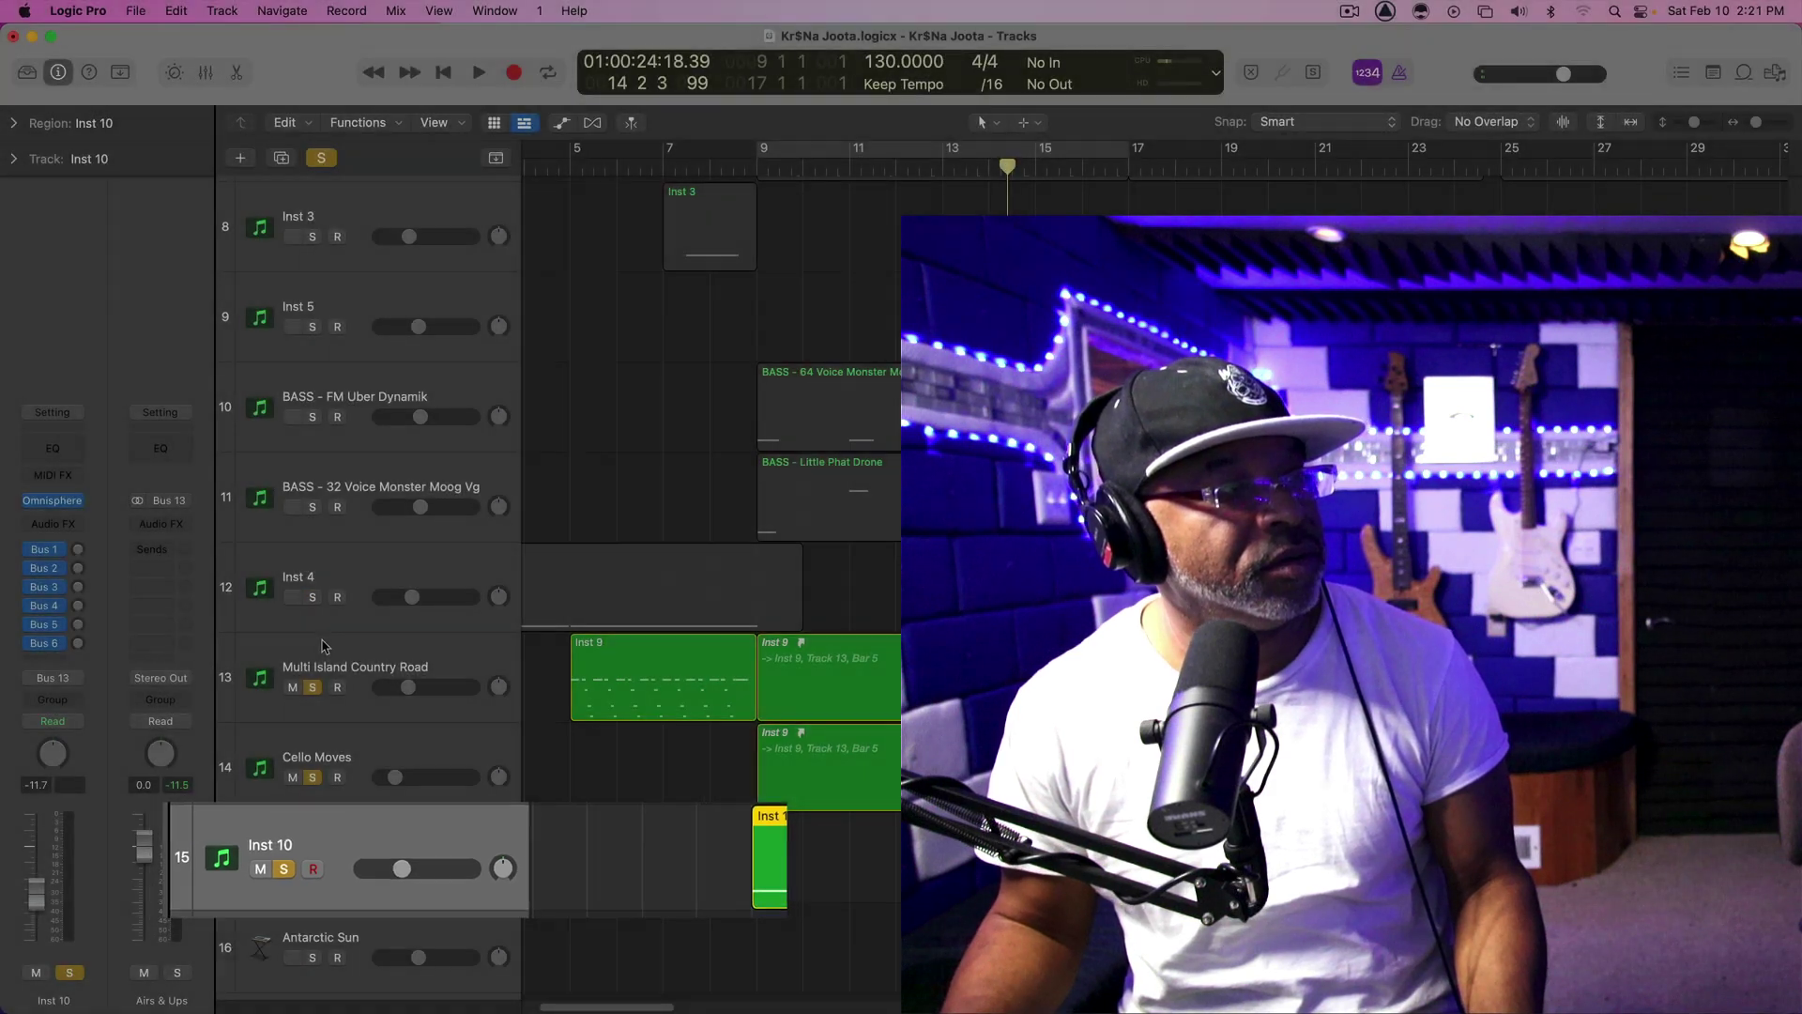
{"action": "key", "text": "Return"}
{"action": "key", "text": "space"}
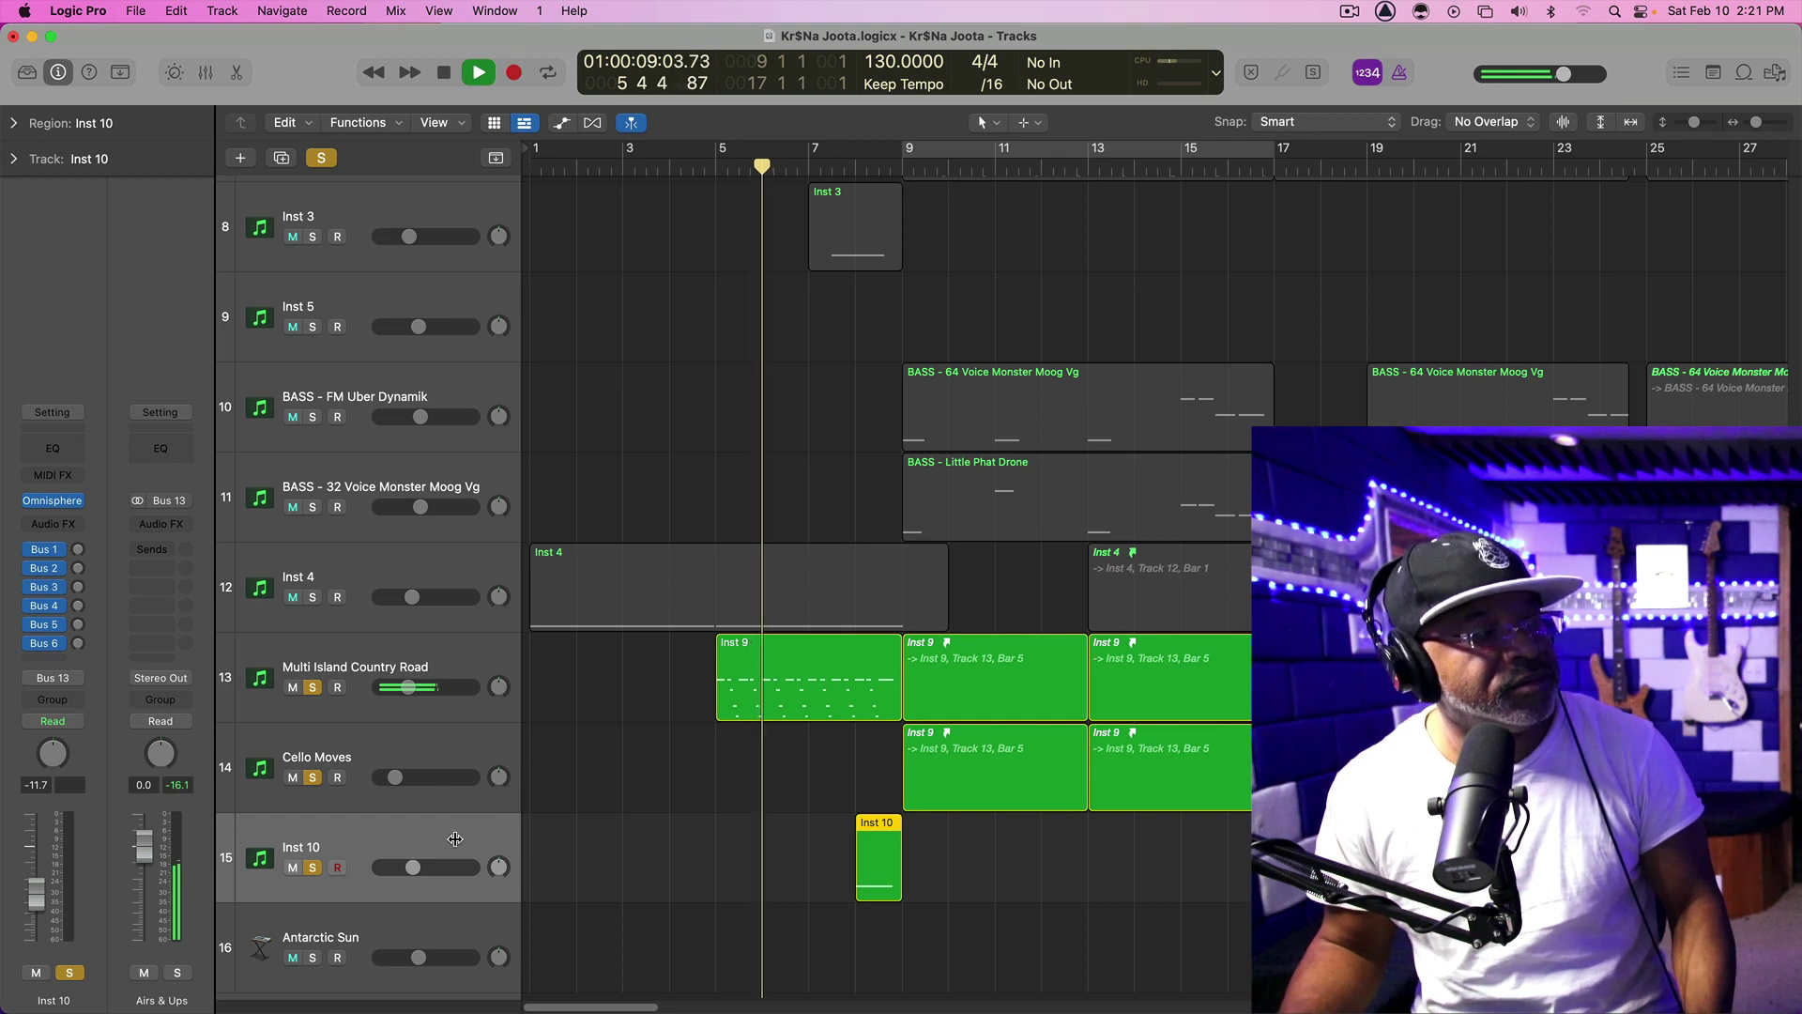
{"action": "mouse_move", "coordinate": [452, 846]}
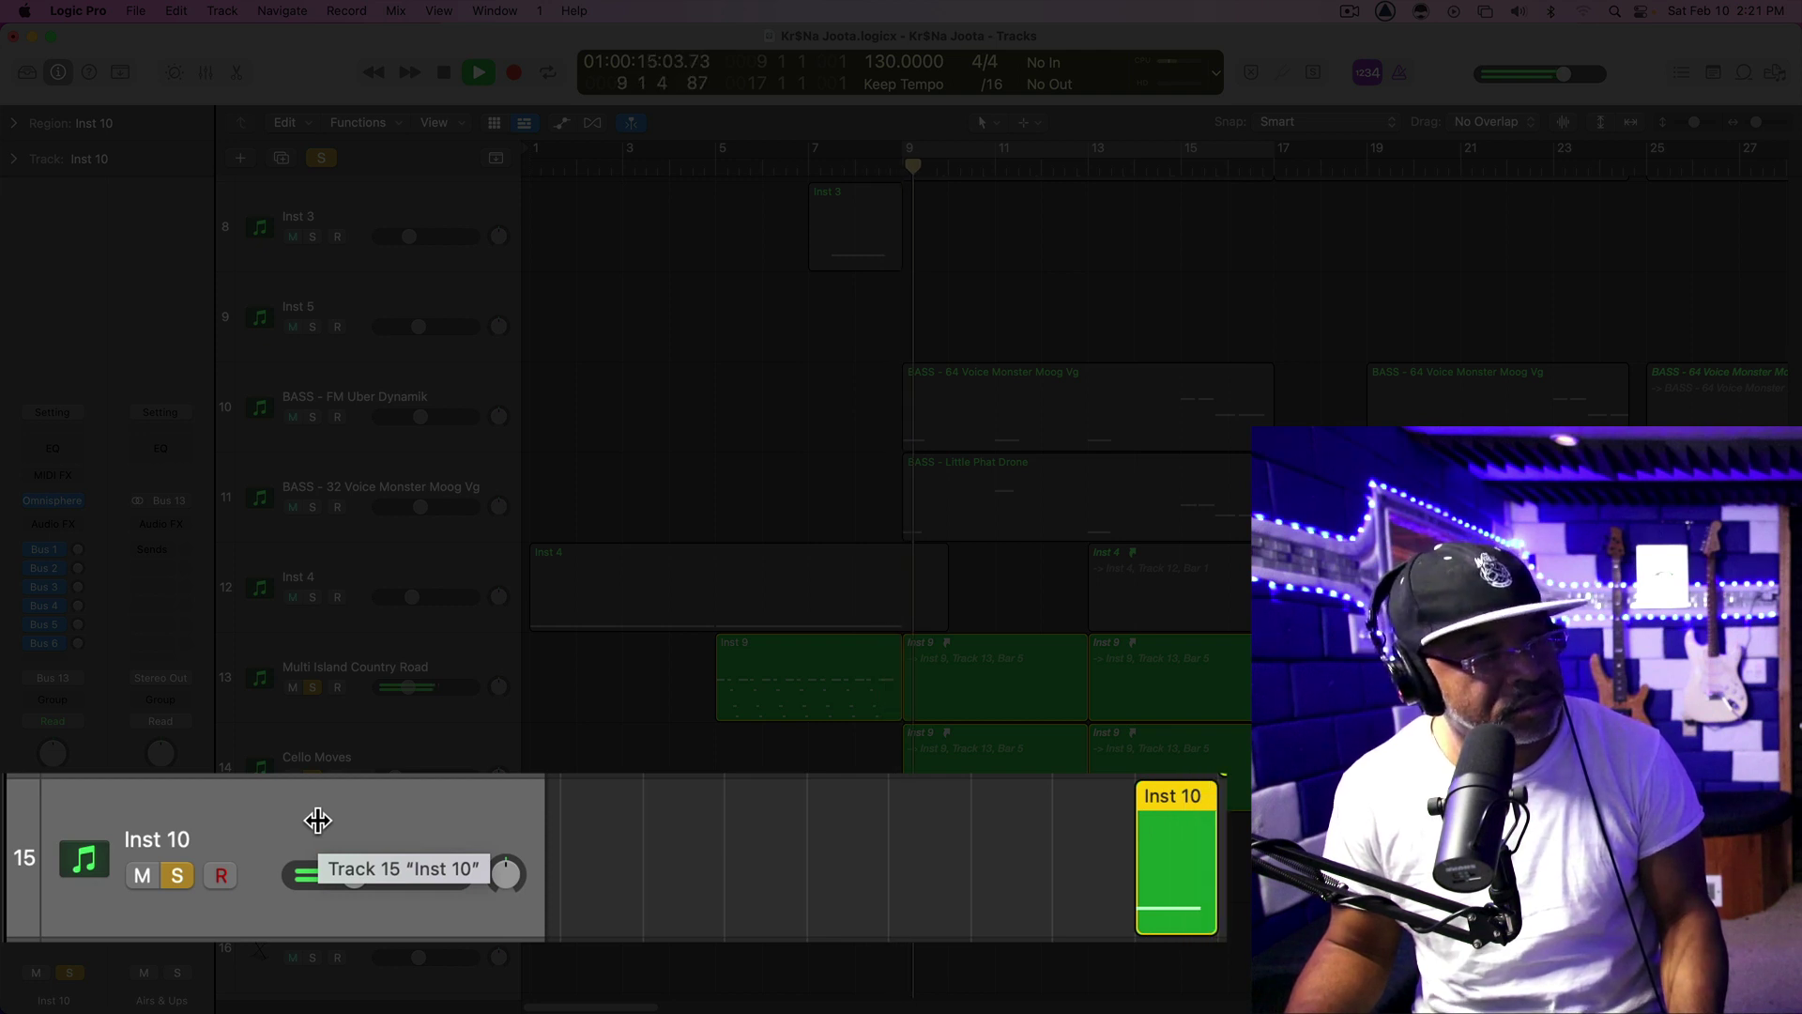
{"action": "key", "text": "space"}
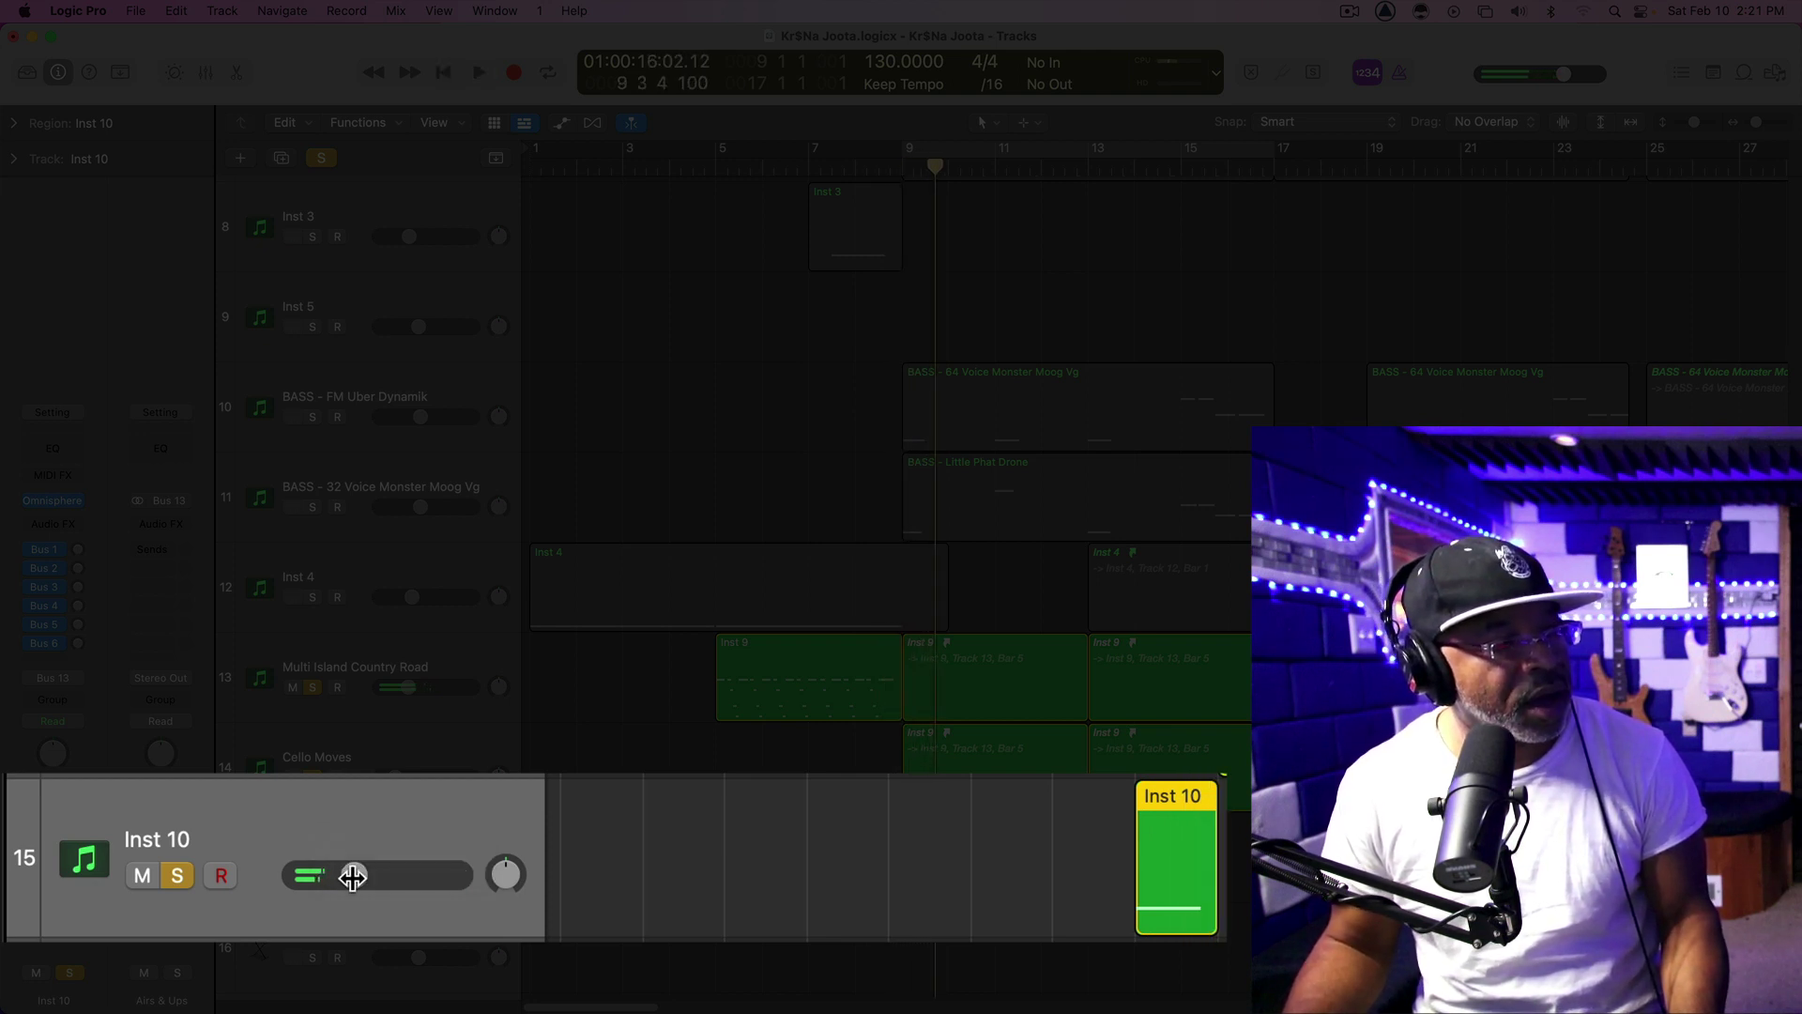
Set the Inst 10 track's volume to -10.0 dB, then show its Omnisphere instrument and close it
{"action": "left_click_drag", "start_coordinate": [353, 875], "coordinate": [354, 876]}
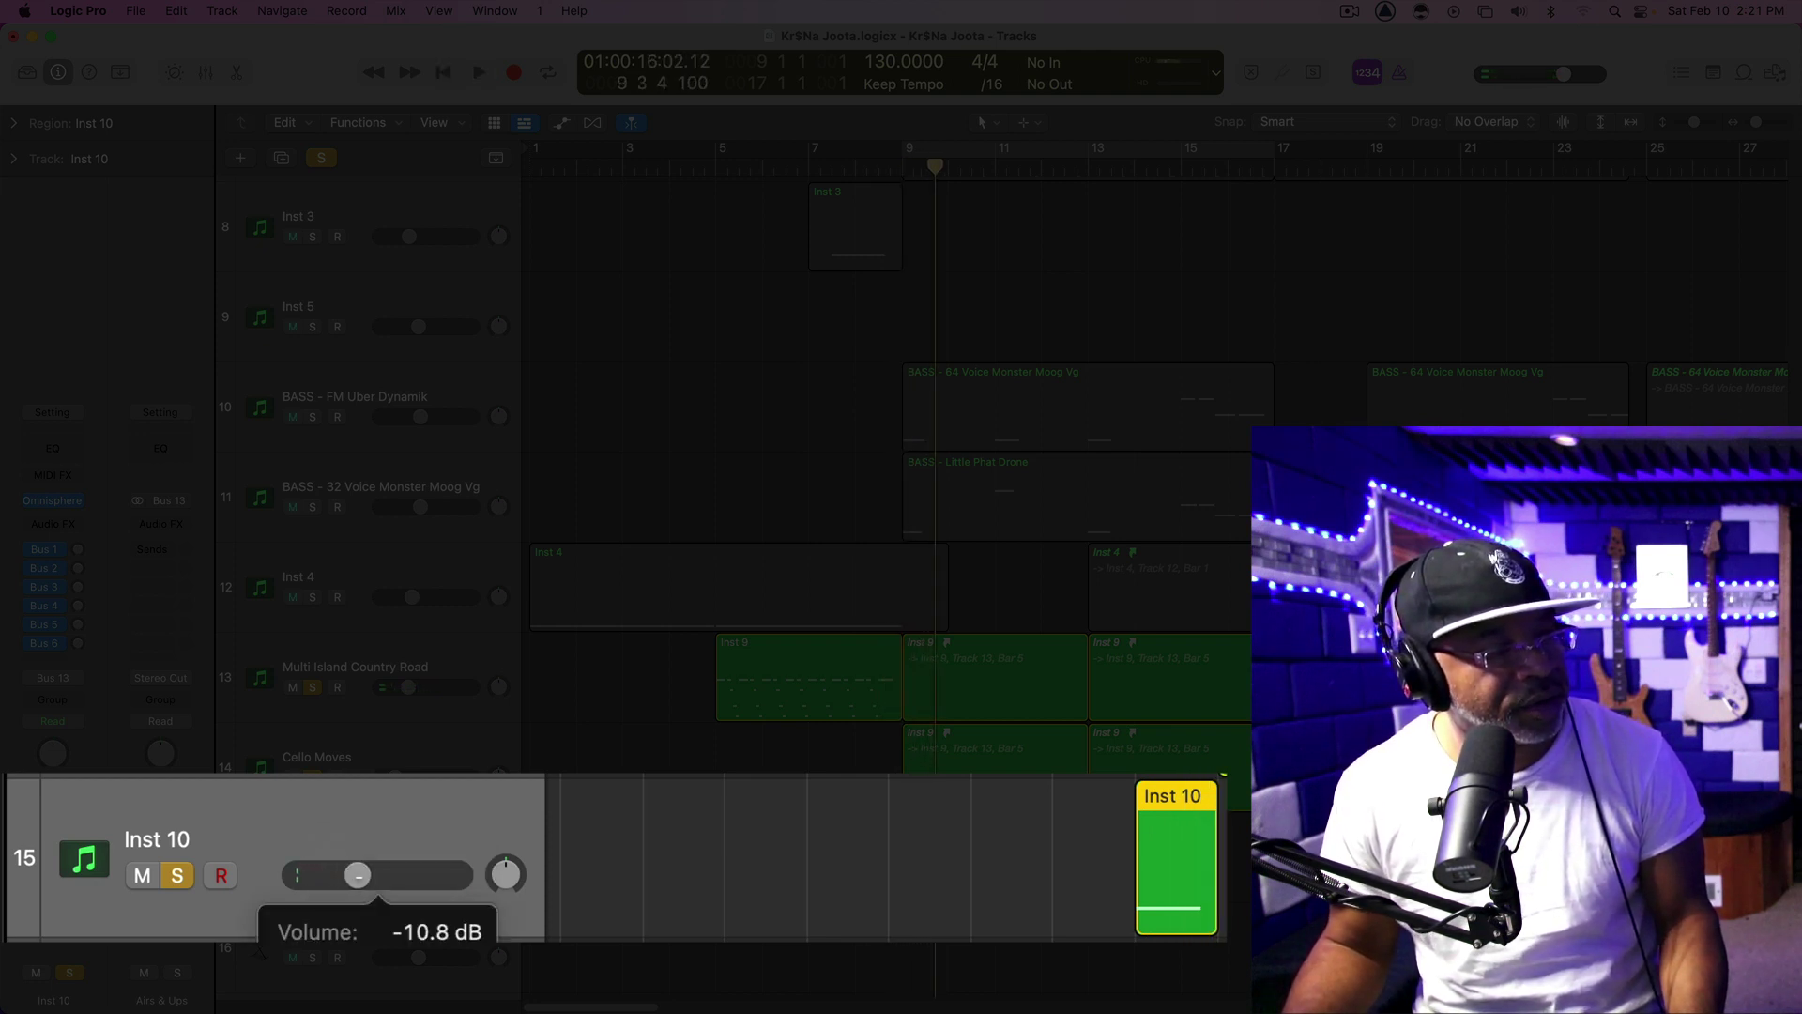
{"action": "left_click_drag", "start_coordinate": [362, 875], "coordinate": [361, 875]}
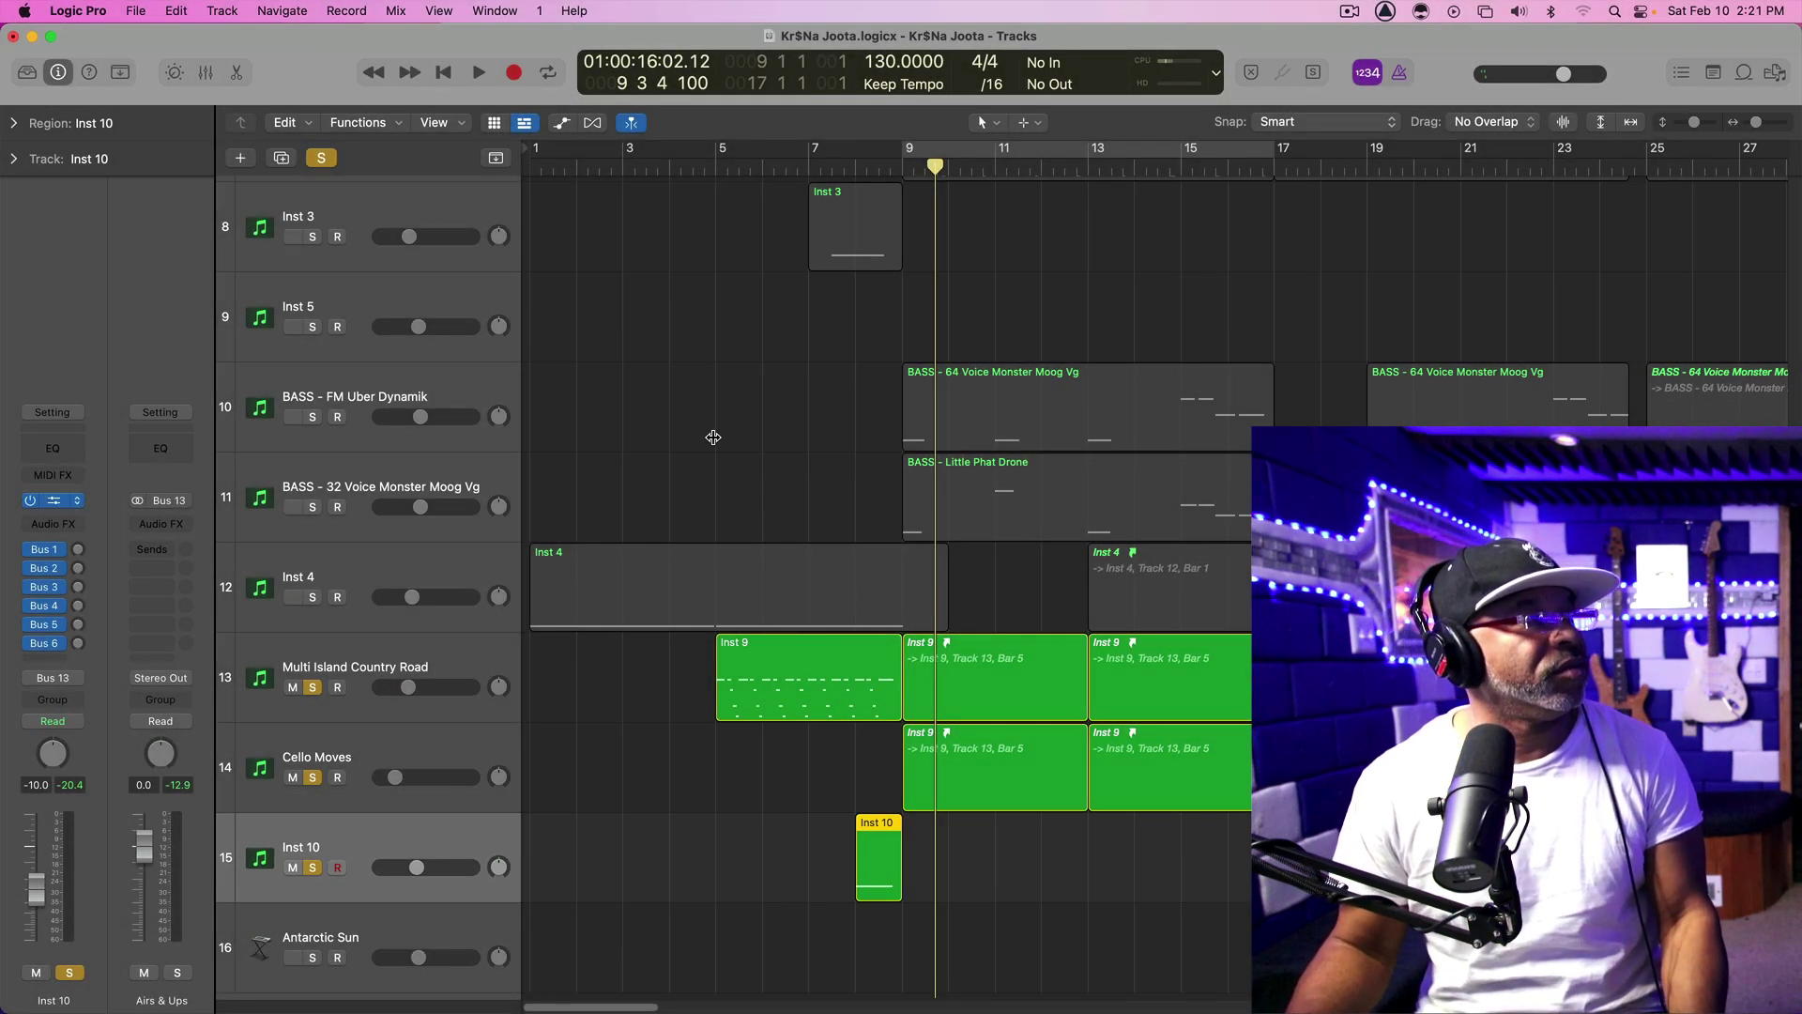
{"action": "key", "text": "v"}
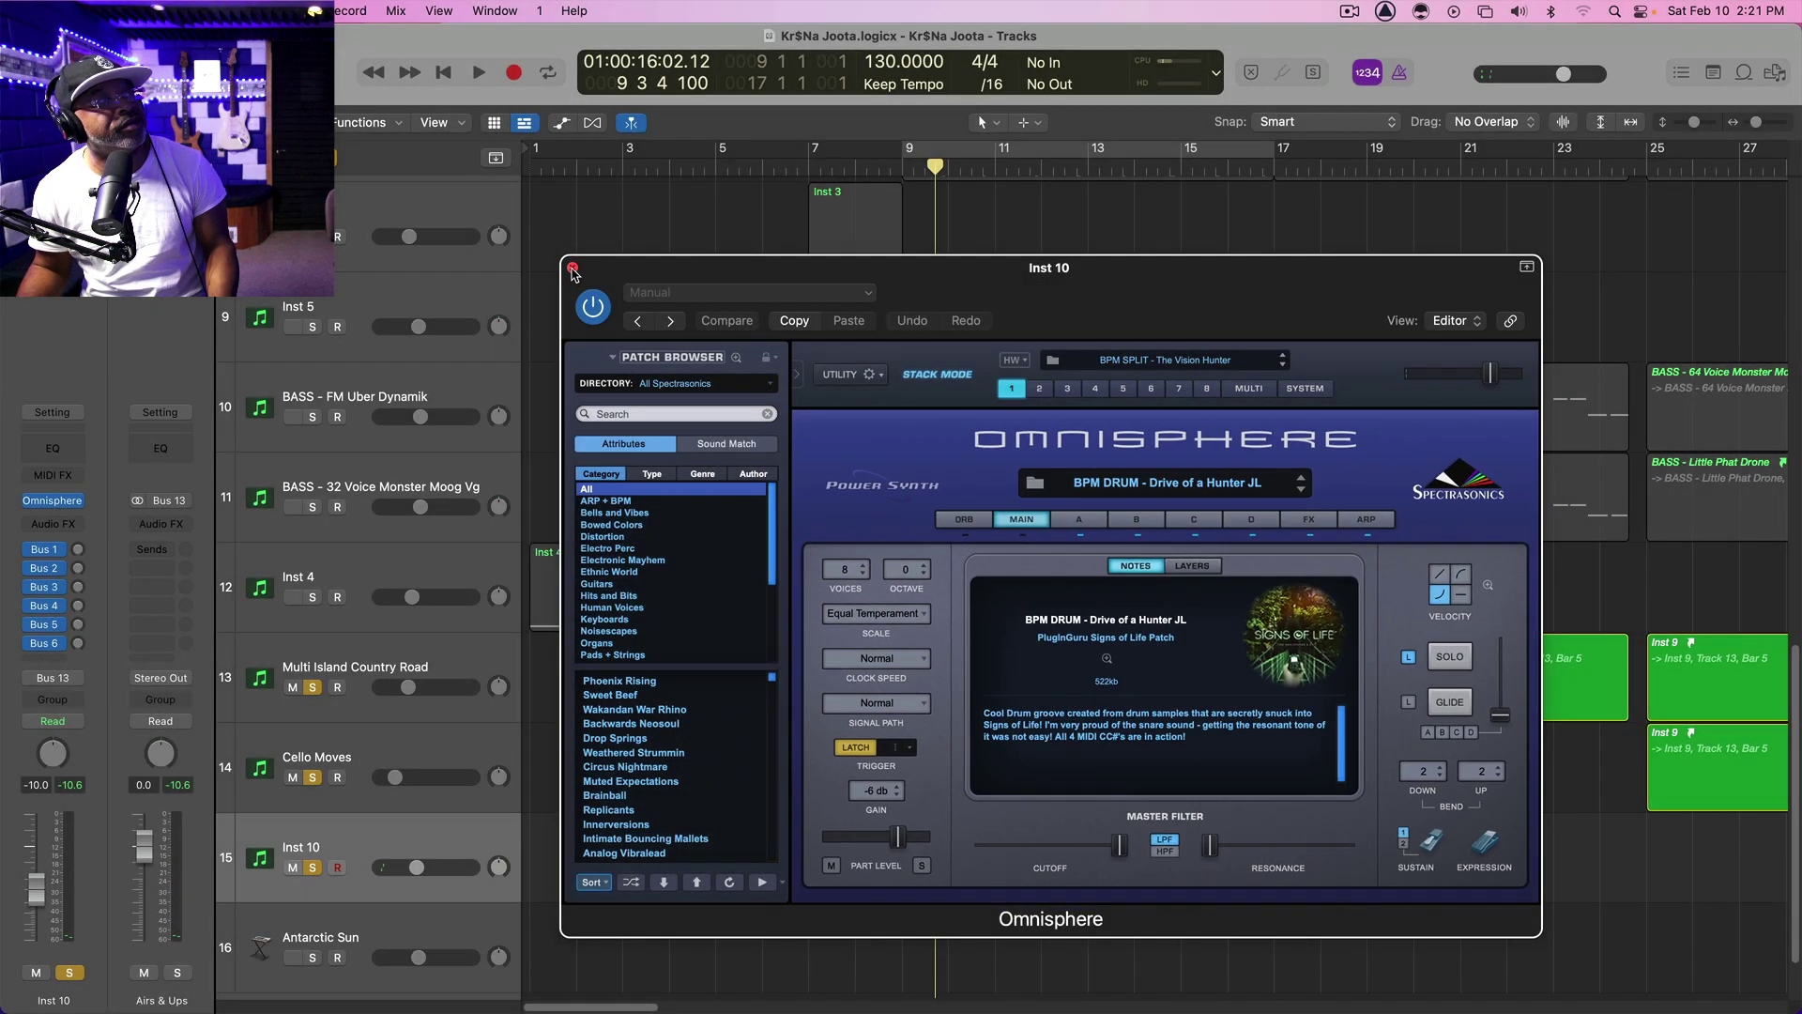
{"action": "left_click", "coordinate": [574, 273]}
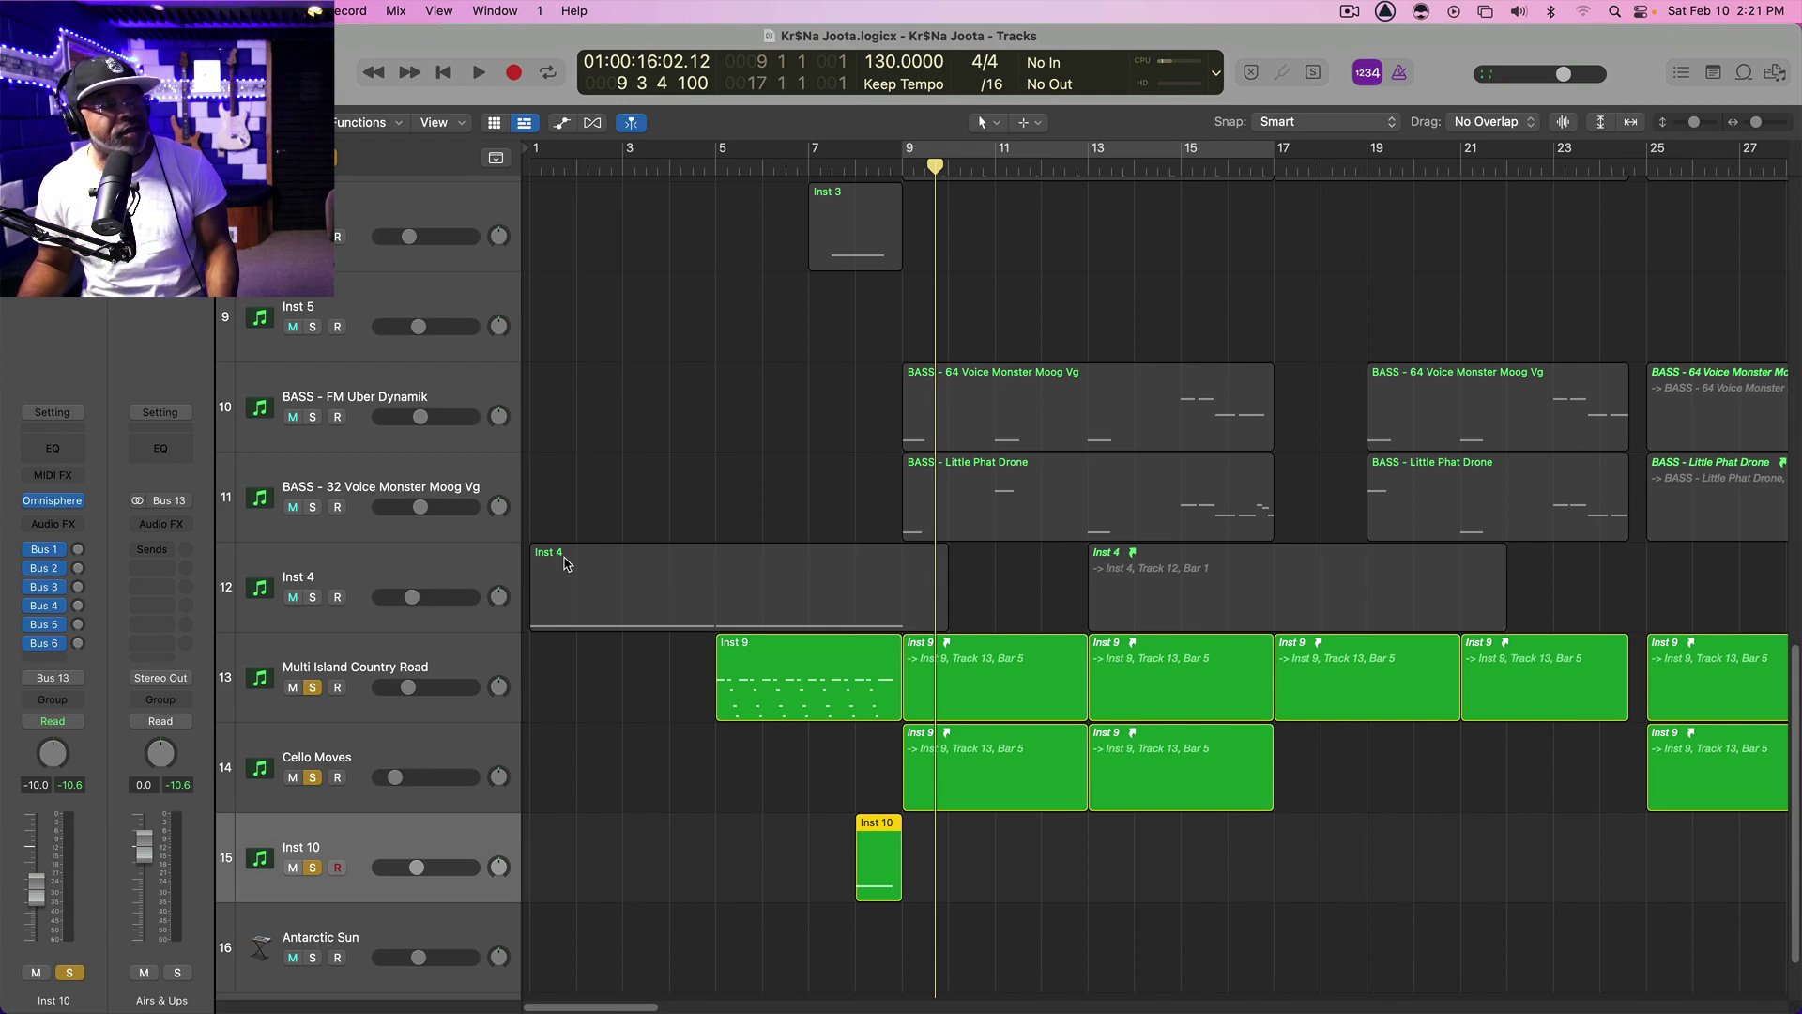
Clear the solos on the Multi Island Country Road, Cello Moves and Inst 10 tracks
{"action": "left_click", "coordinate": [313, 688]}
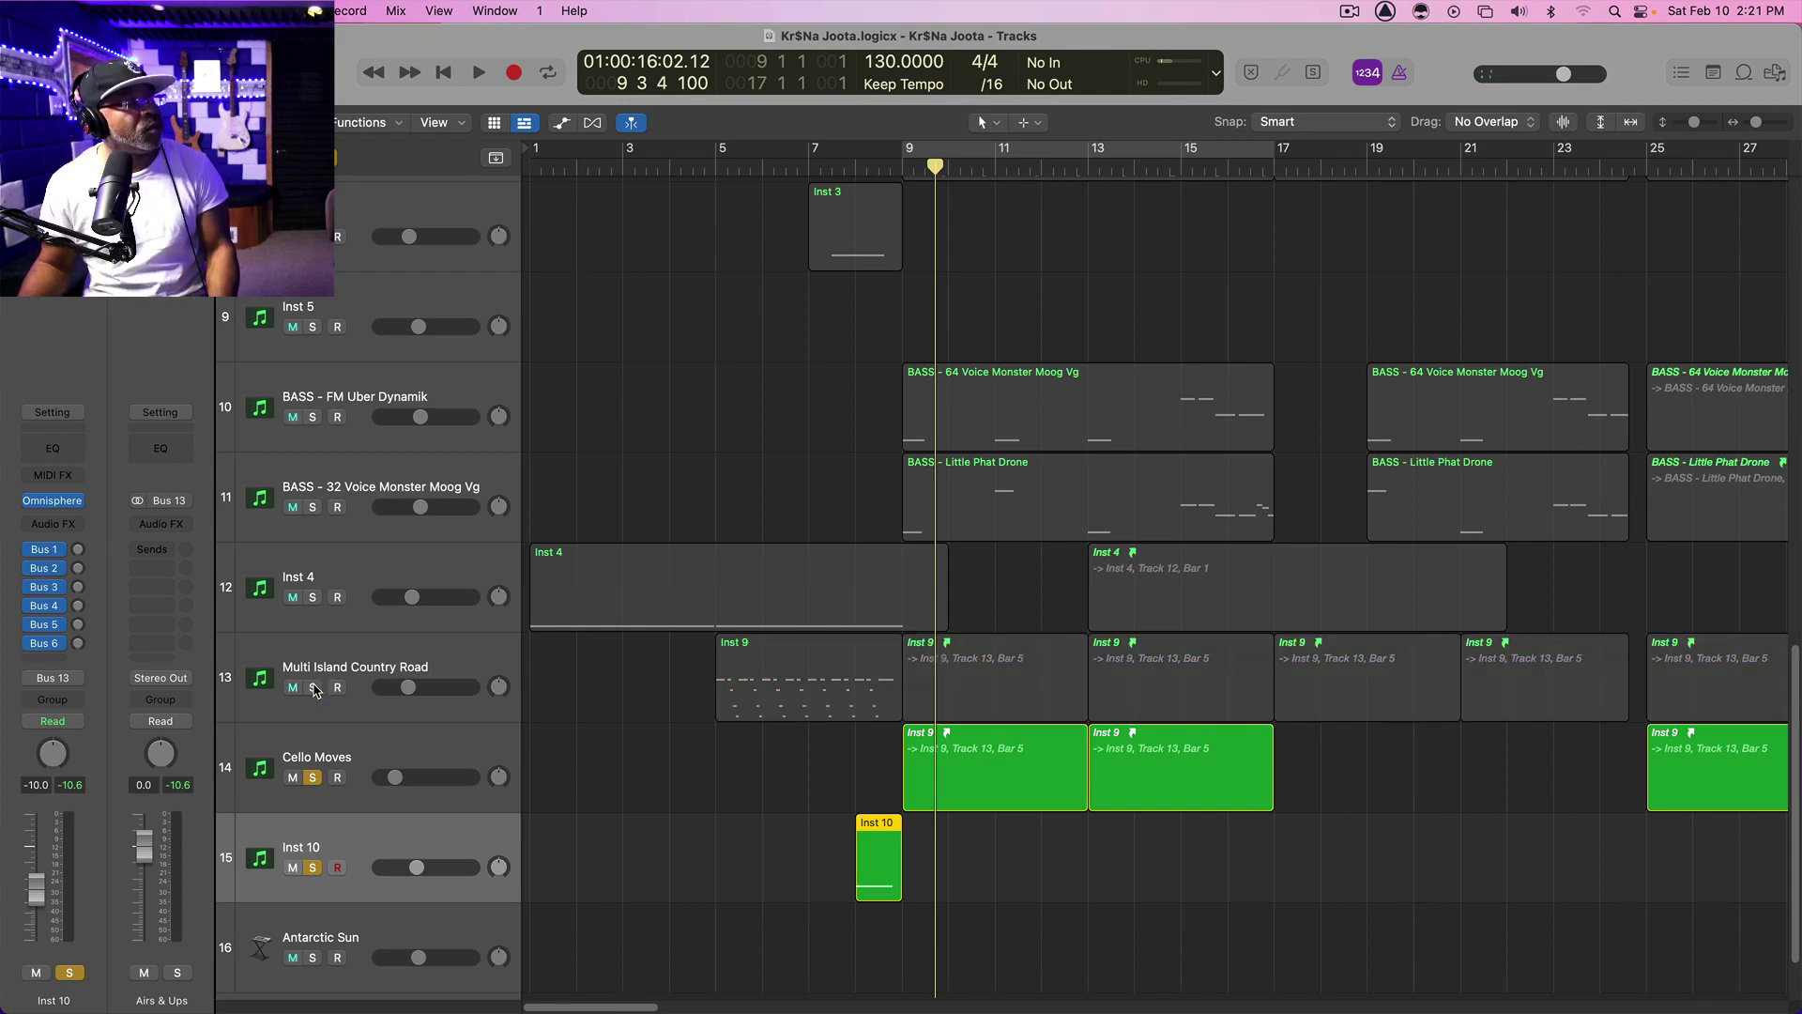
{"action": "left_click", "coordinate": [313, 778]}
{"action": "left_click", "coordinate": [313, 868]}
Examine the Hi Stick track's Channel EQ curve during playback to about bar 14, and close the plug-in
{"action": "scroll", "coordinate": [398, 676], "scroll_direction": "up", "scroll_amount": 5}
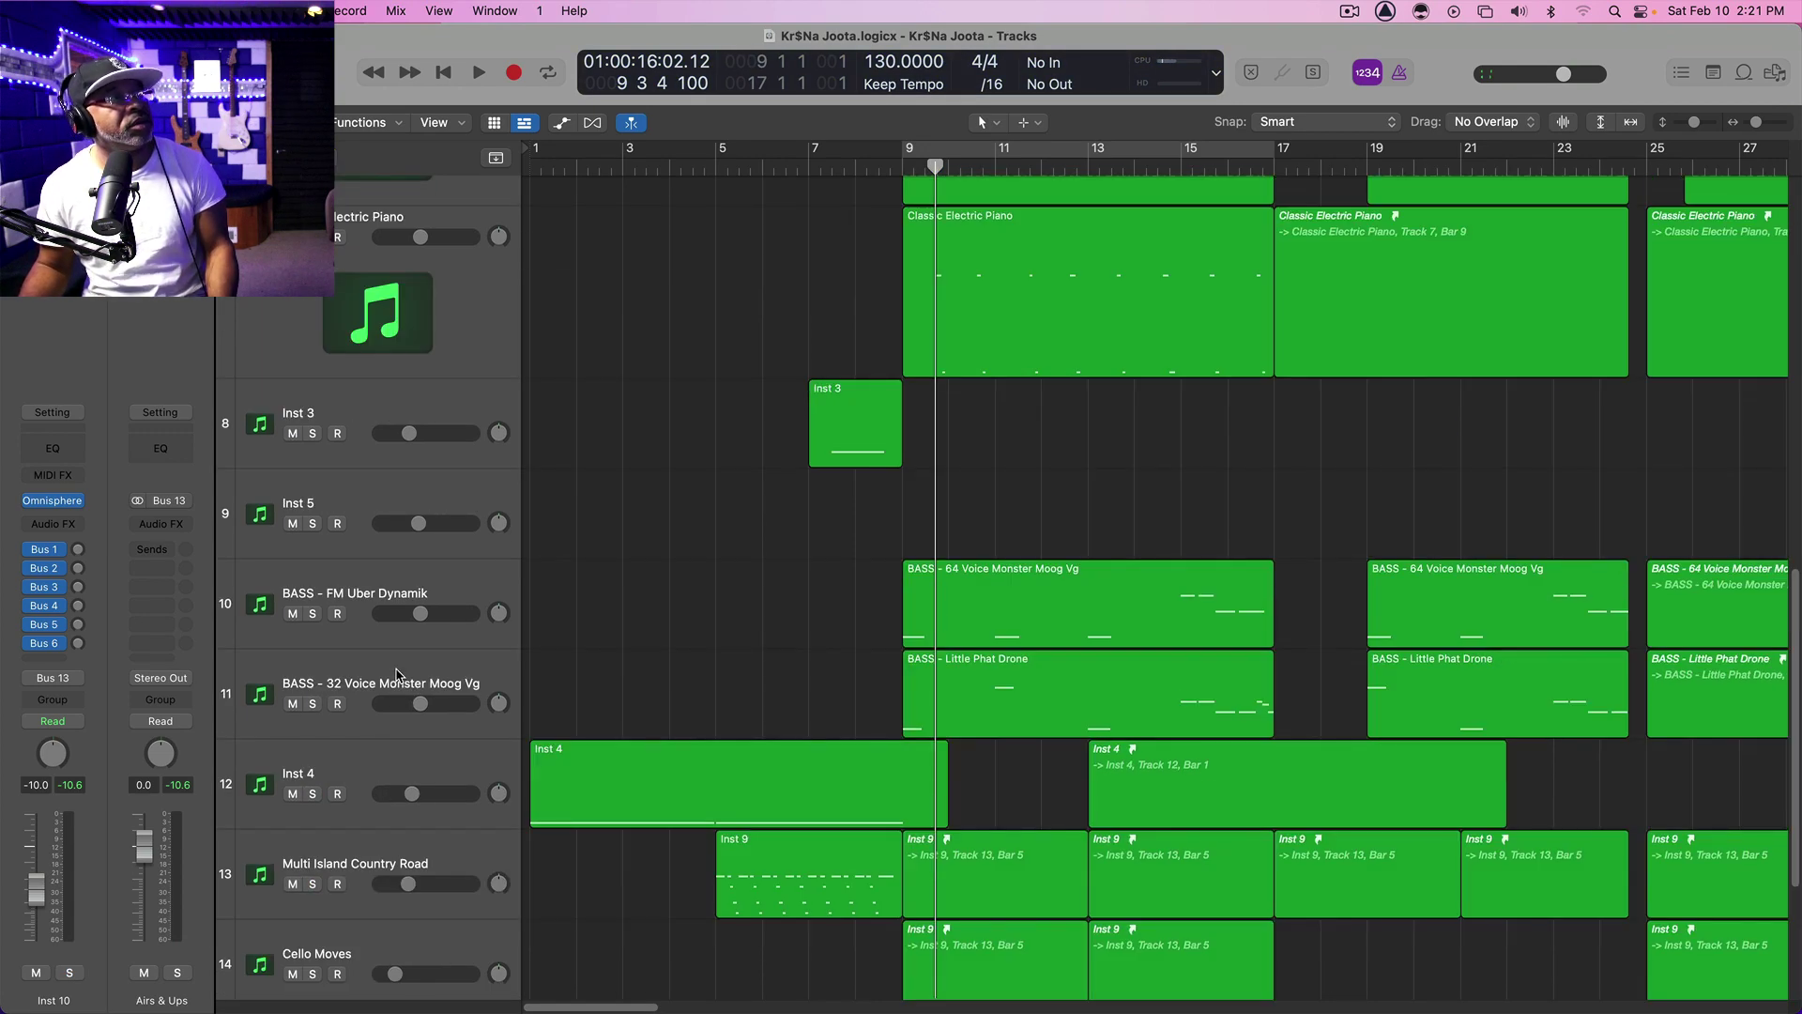
{"action": "scroll", "coordinate": [398, 676], "scroll_direction": "up", "scroll_amount": 5}
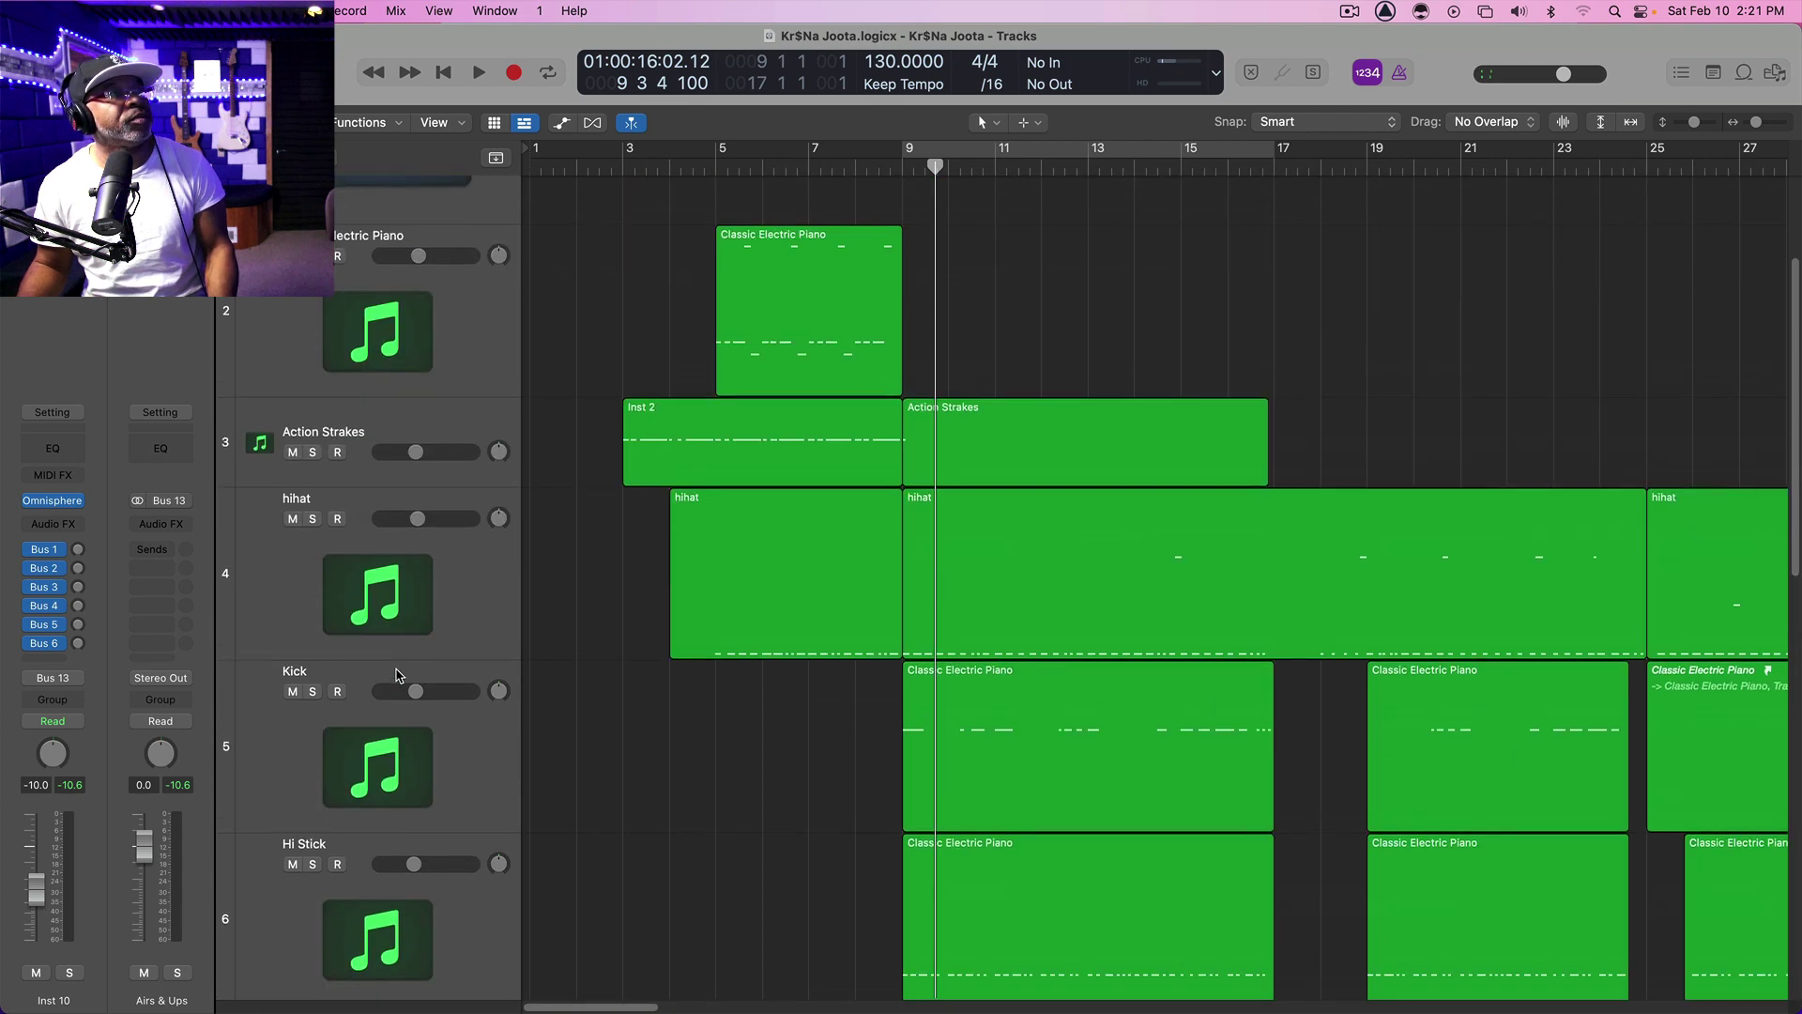
{"action": "scroll", "coordinate": [472, 496], "scroll_direction": "down", "scroll_amount": 5}
{"action": "left_click", "coordinate": [463, 728]}
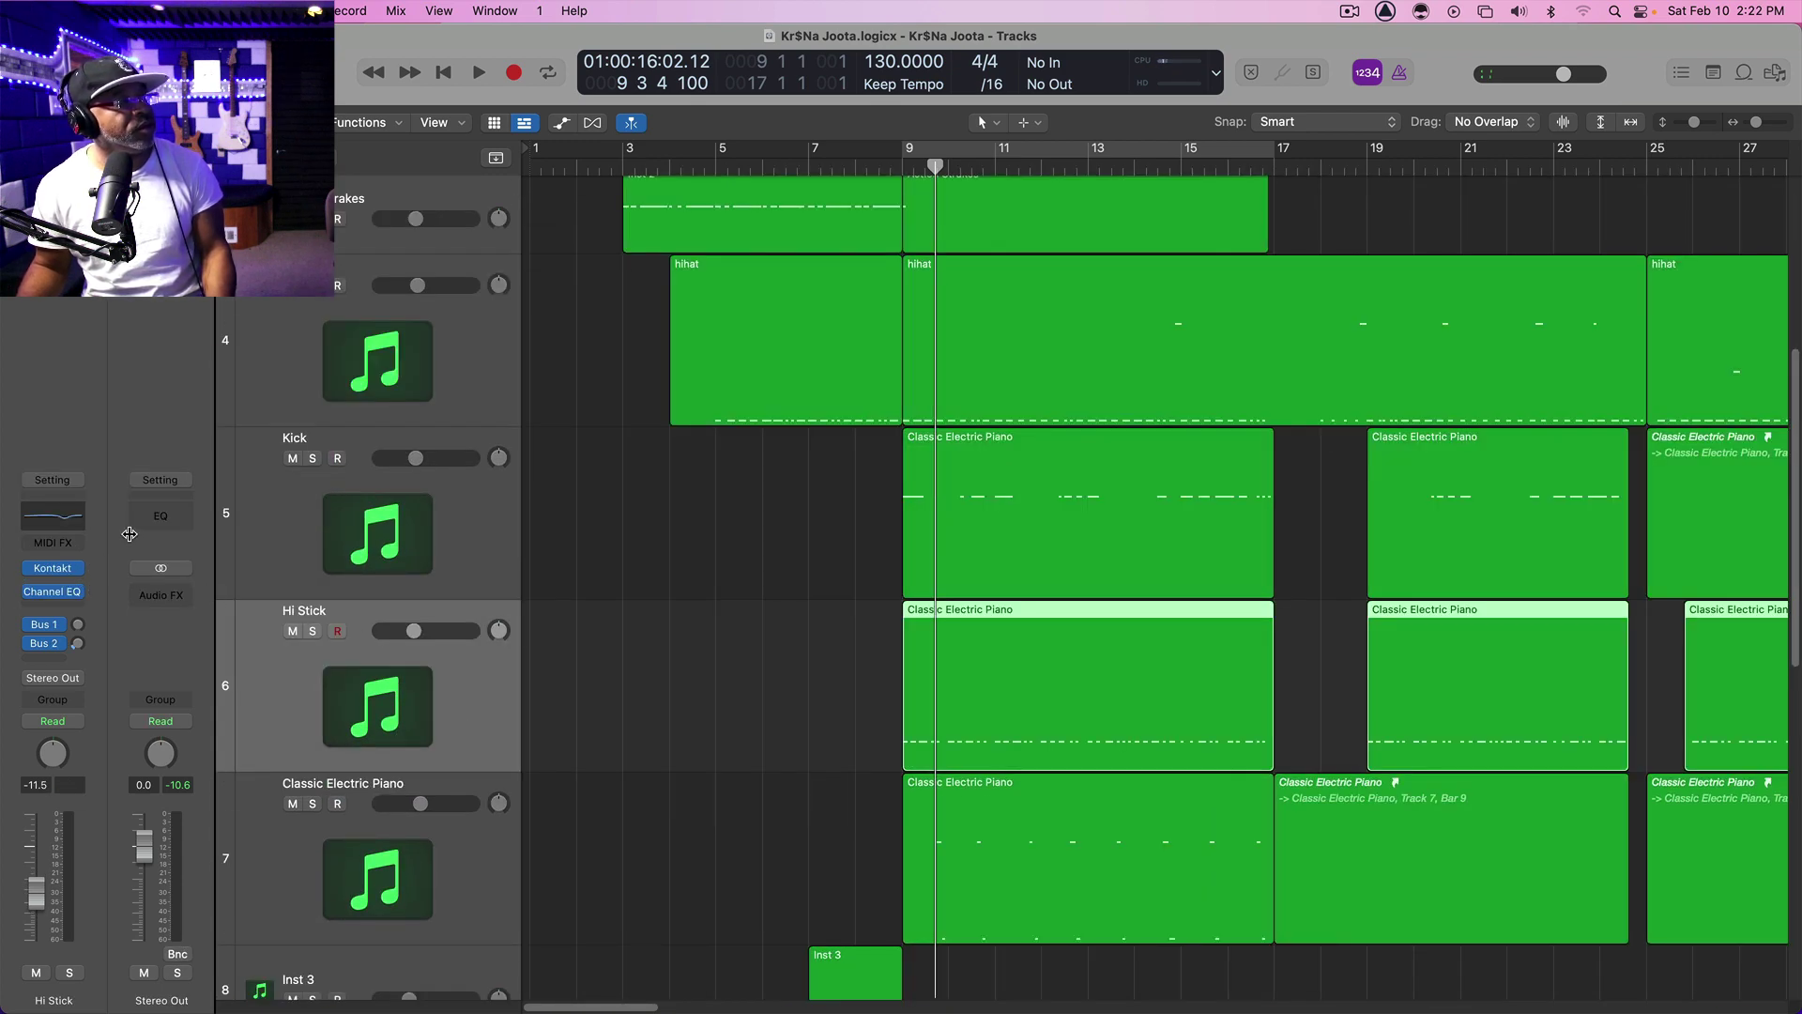
{"action": "left_click", "coordinate": [41, 515]}
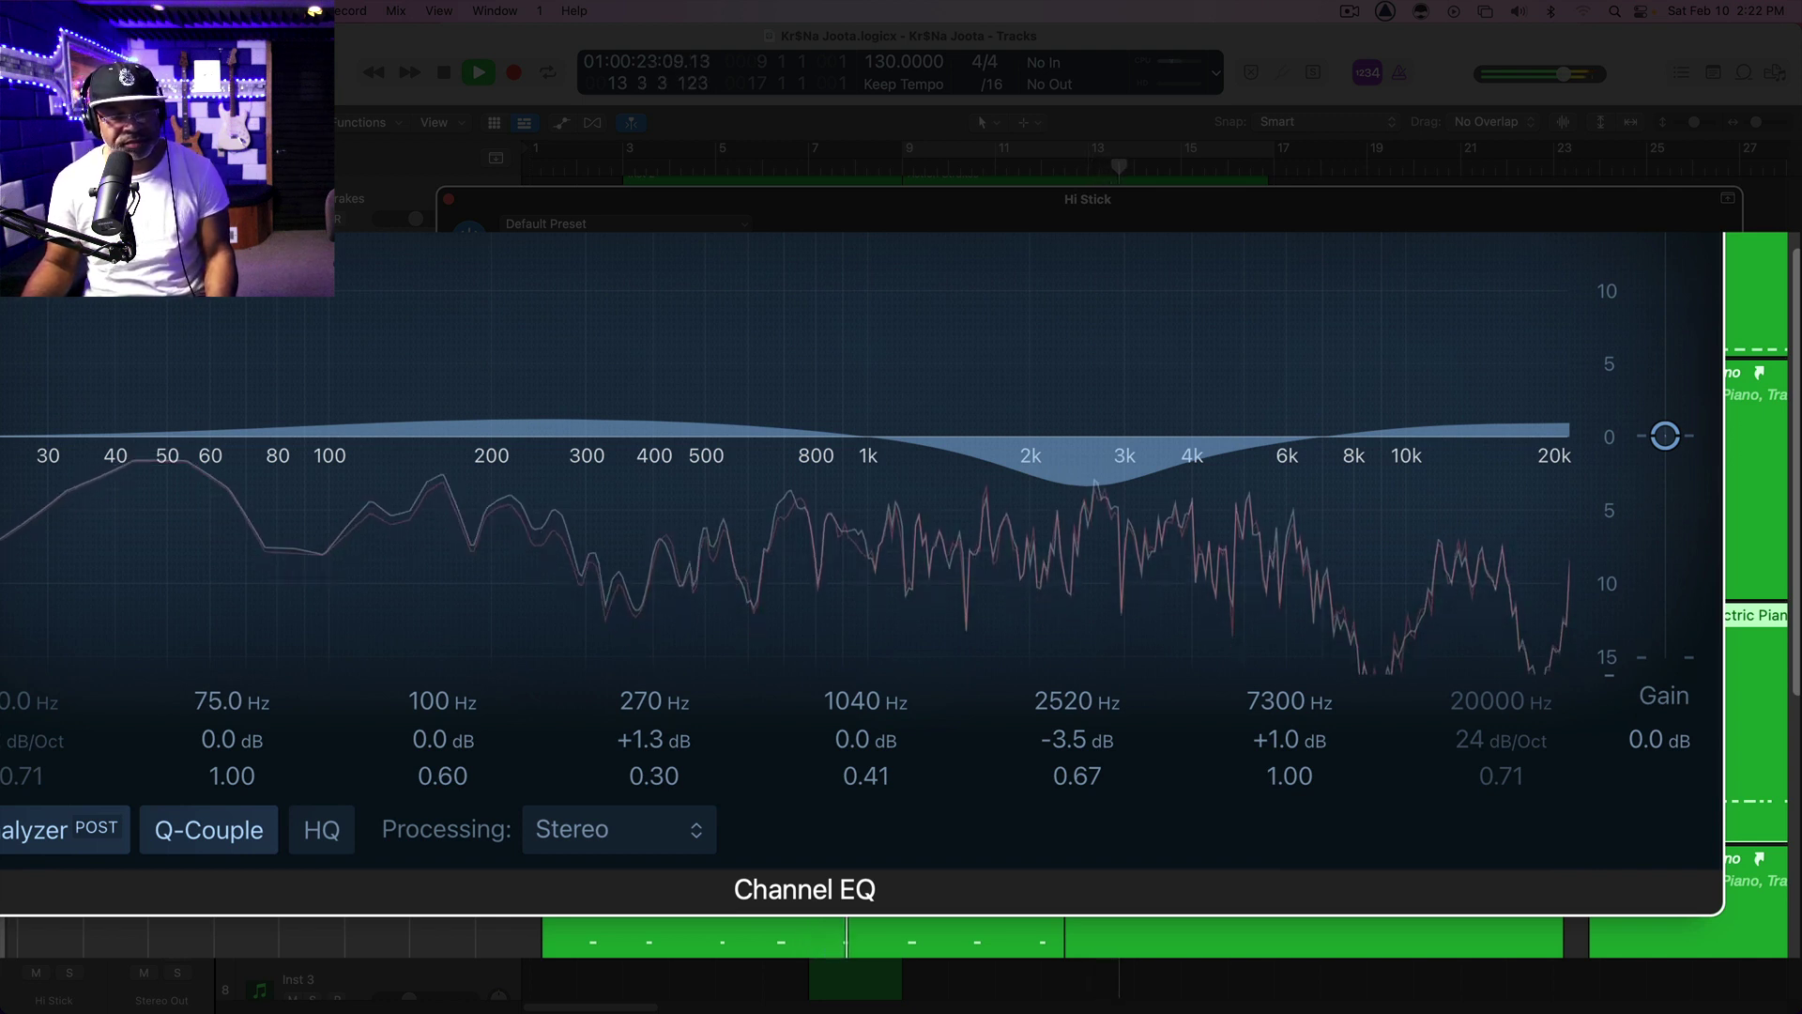
{"action": "key", "text": "space"}
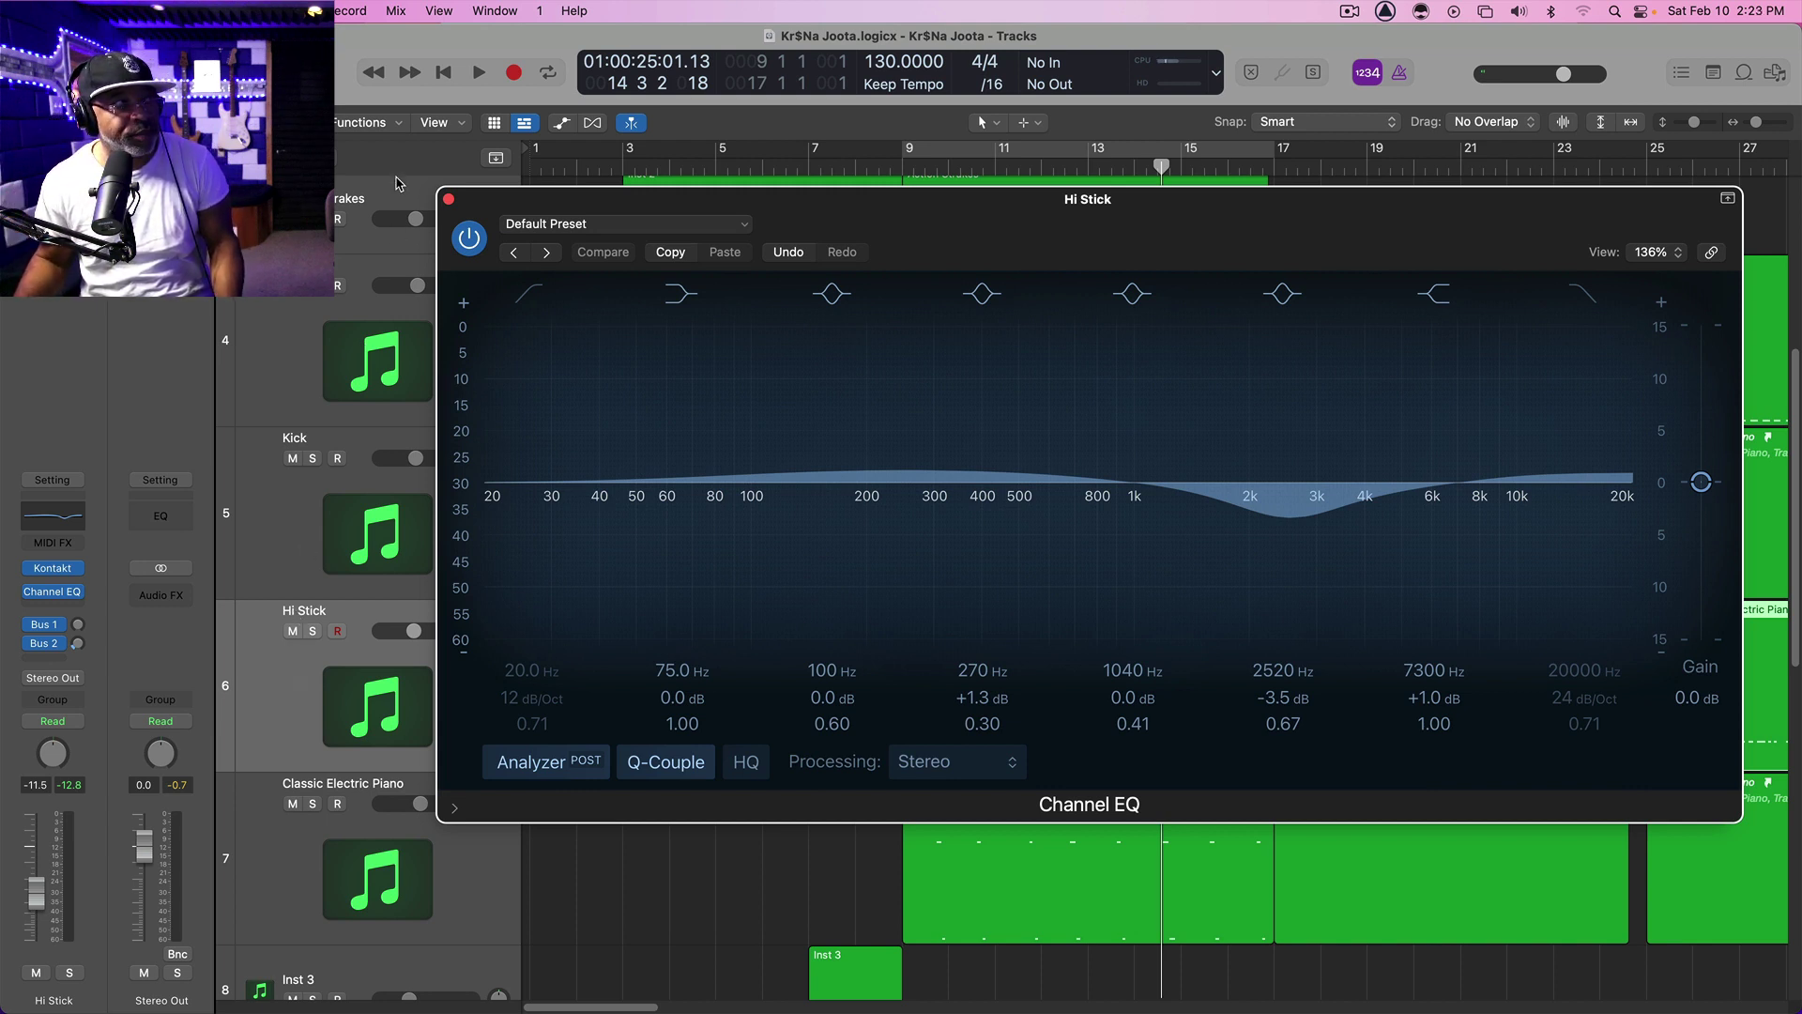
{"action": "left_click", "coordinate": [449, 200]}
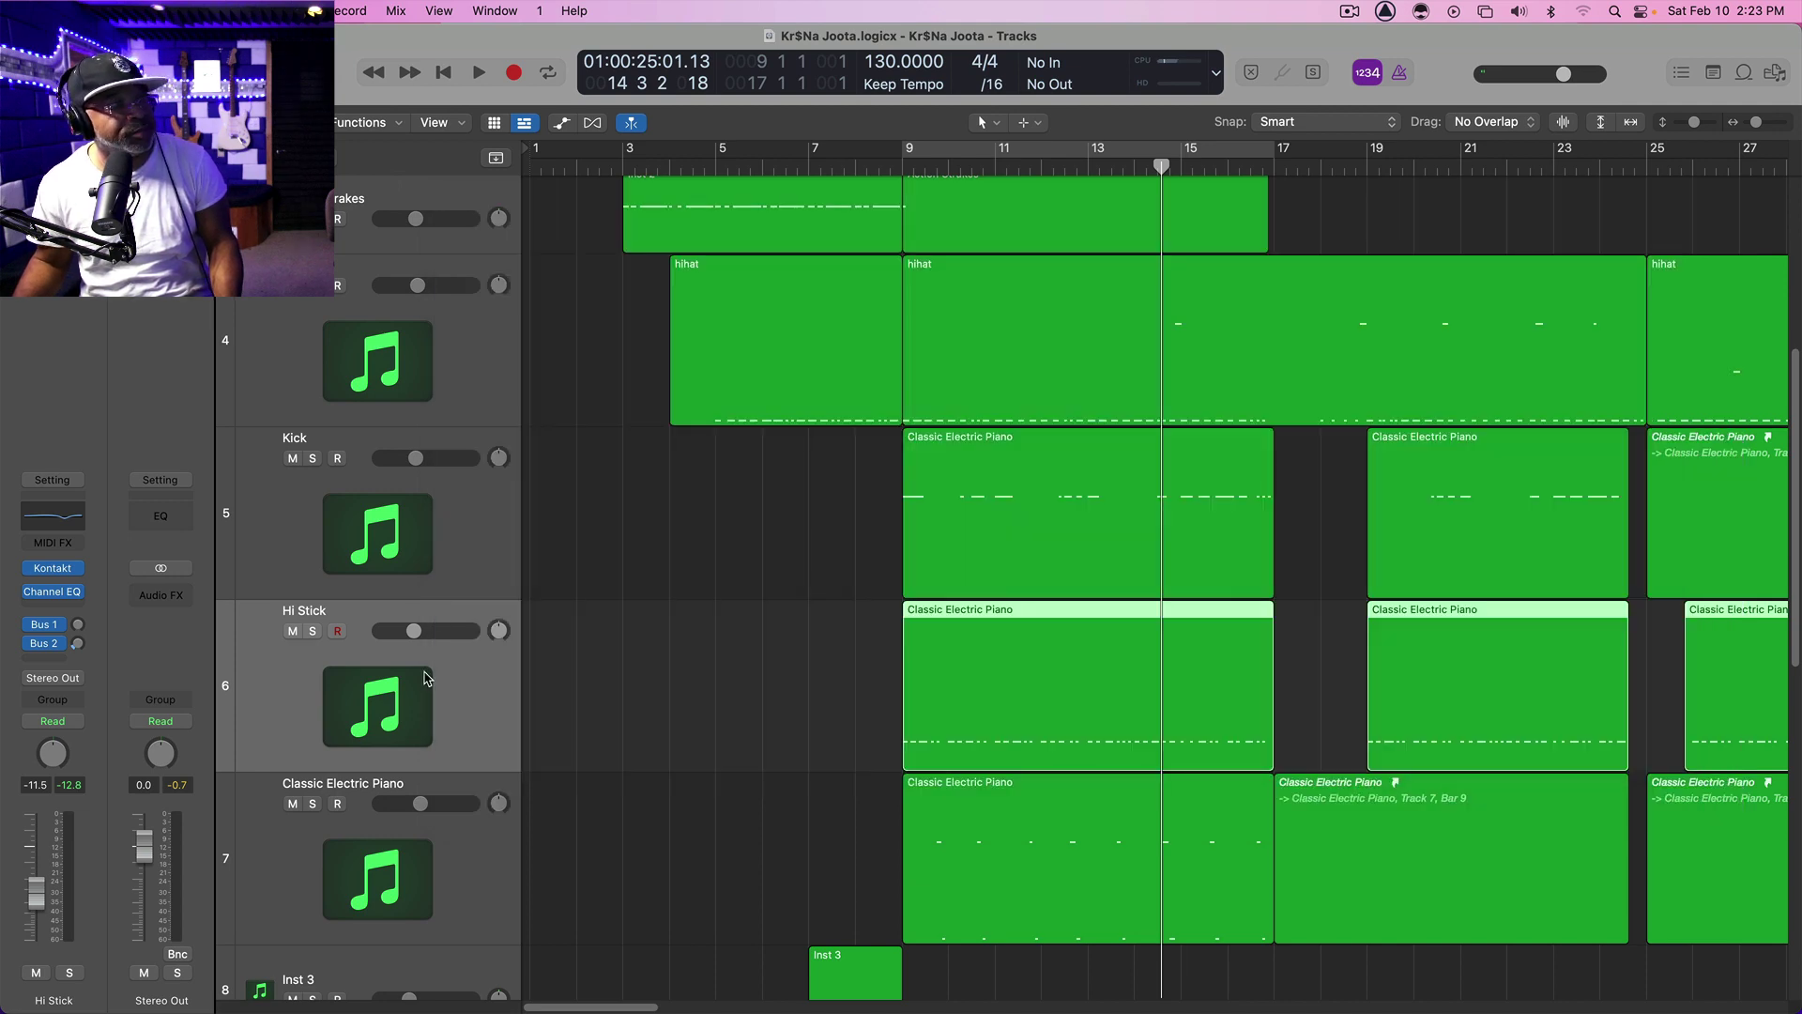
Open the Channel EQ of the BASS - FM Uber Dynamik track and move its window up to clear the lower tracks
{"action": "left_click", "coordinate": [454, 861]}
{"action": "scroll", "coordinate": [464, 713], "scroll_direction": "down", "scroll_amount": 5}
{"action": "left_click", "coordinate": [464, 666]}
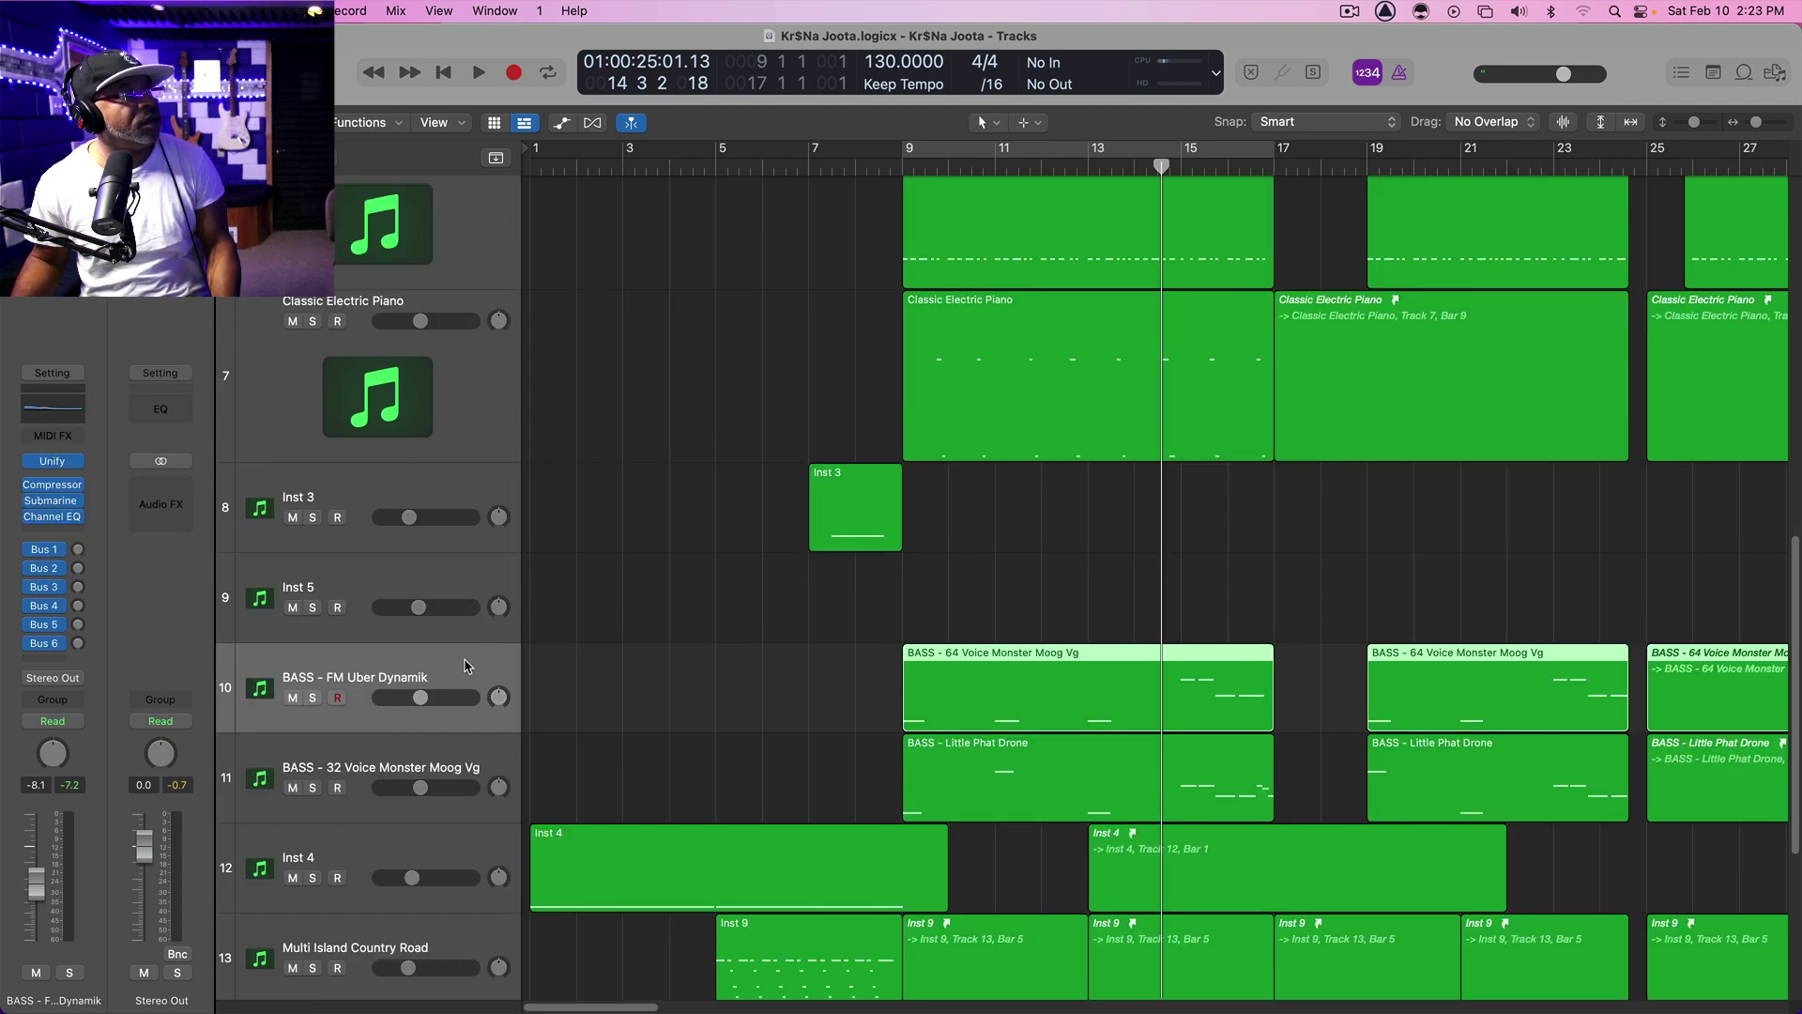
{"action": "left_click", "coordinate": [49, 410]}
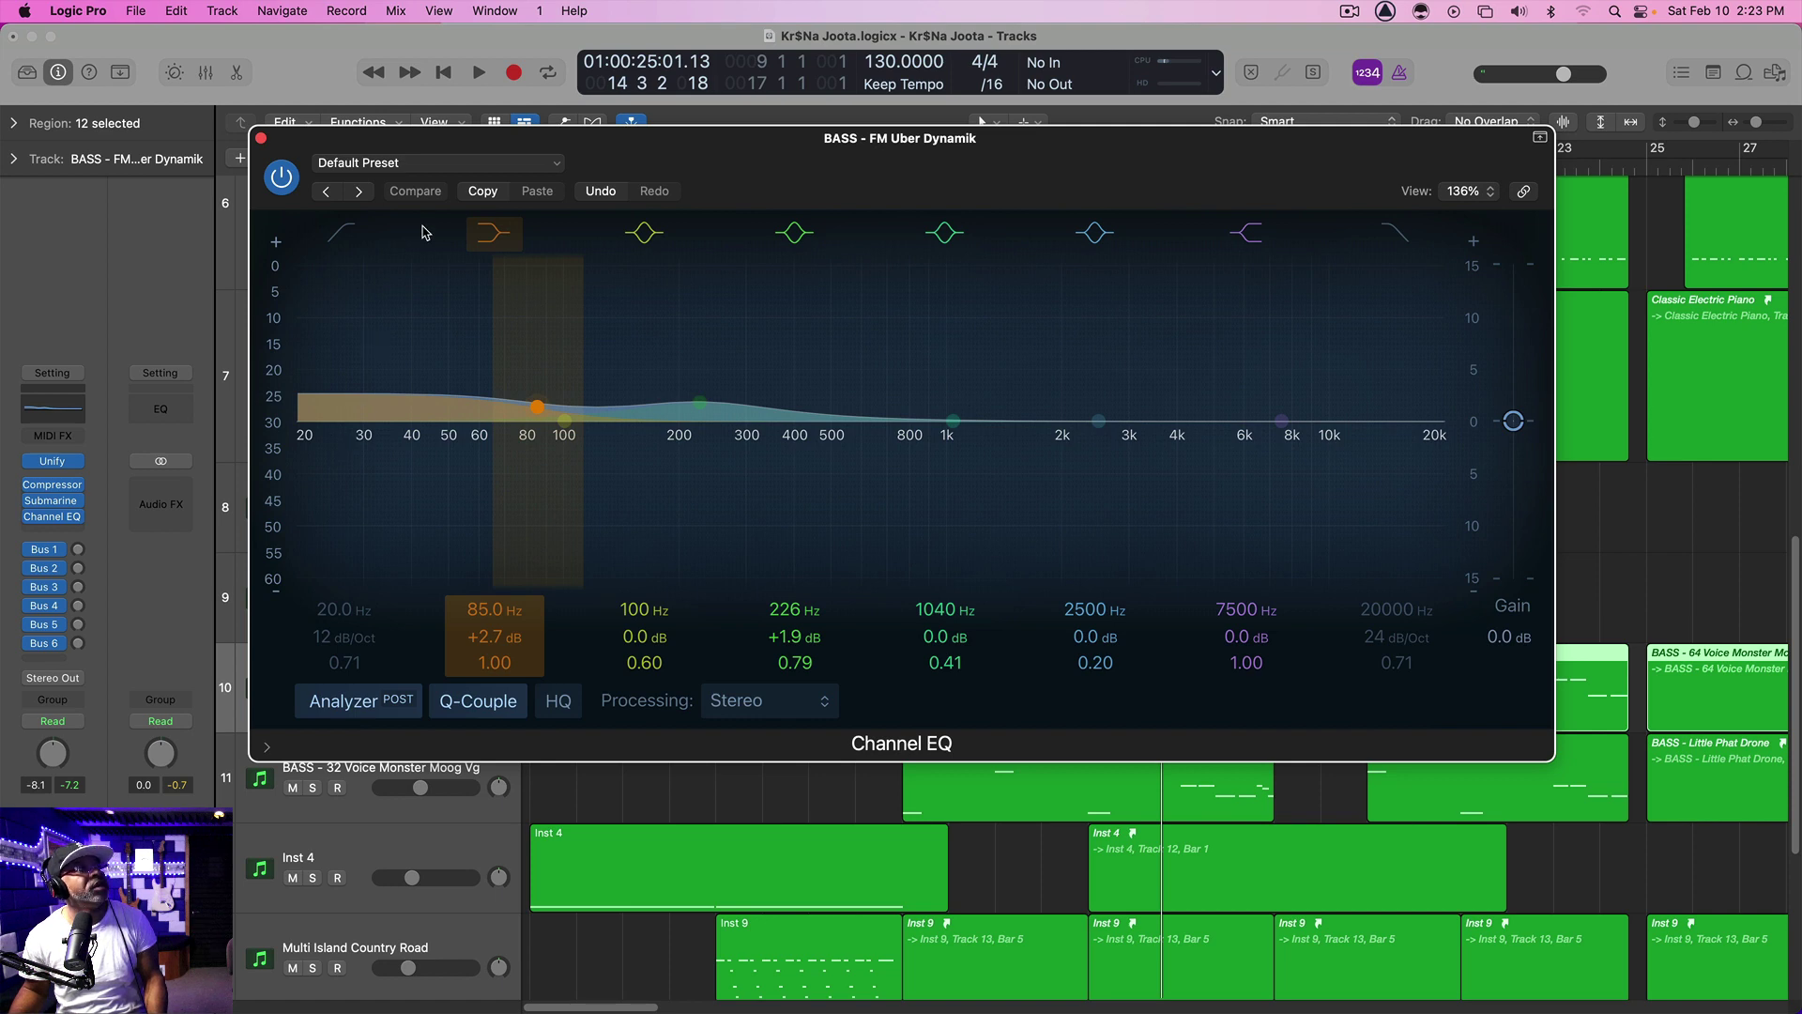
{"action": "left_click_drag", "start_coordinate": [636, 143], "coordinate": [649, 138]}
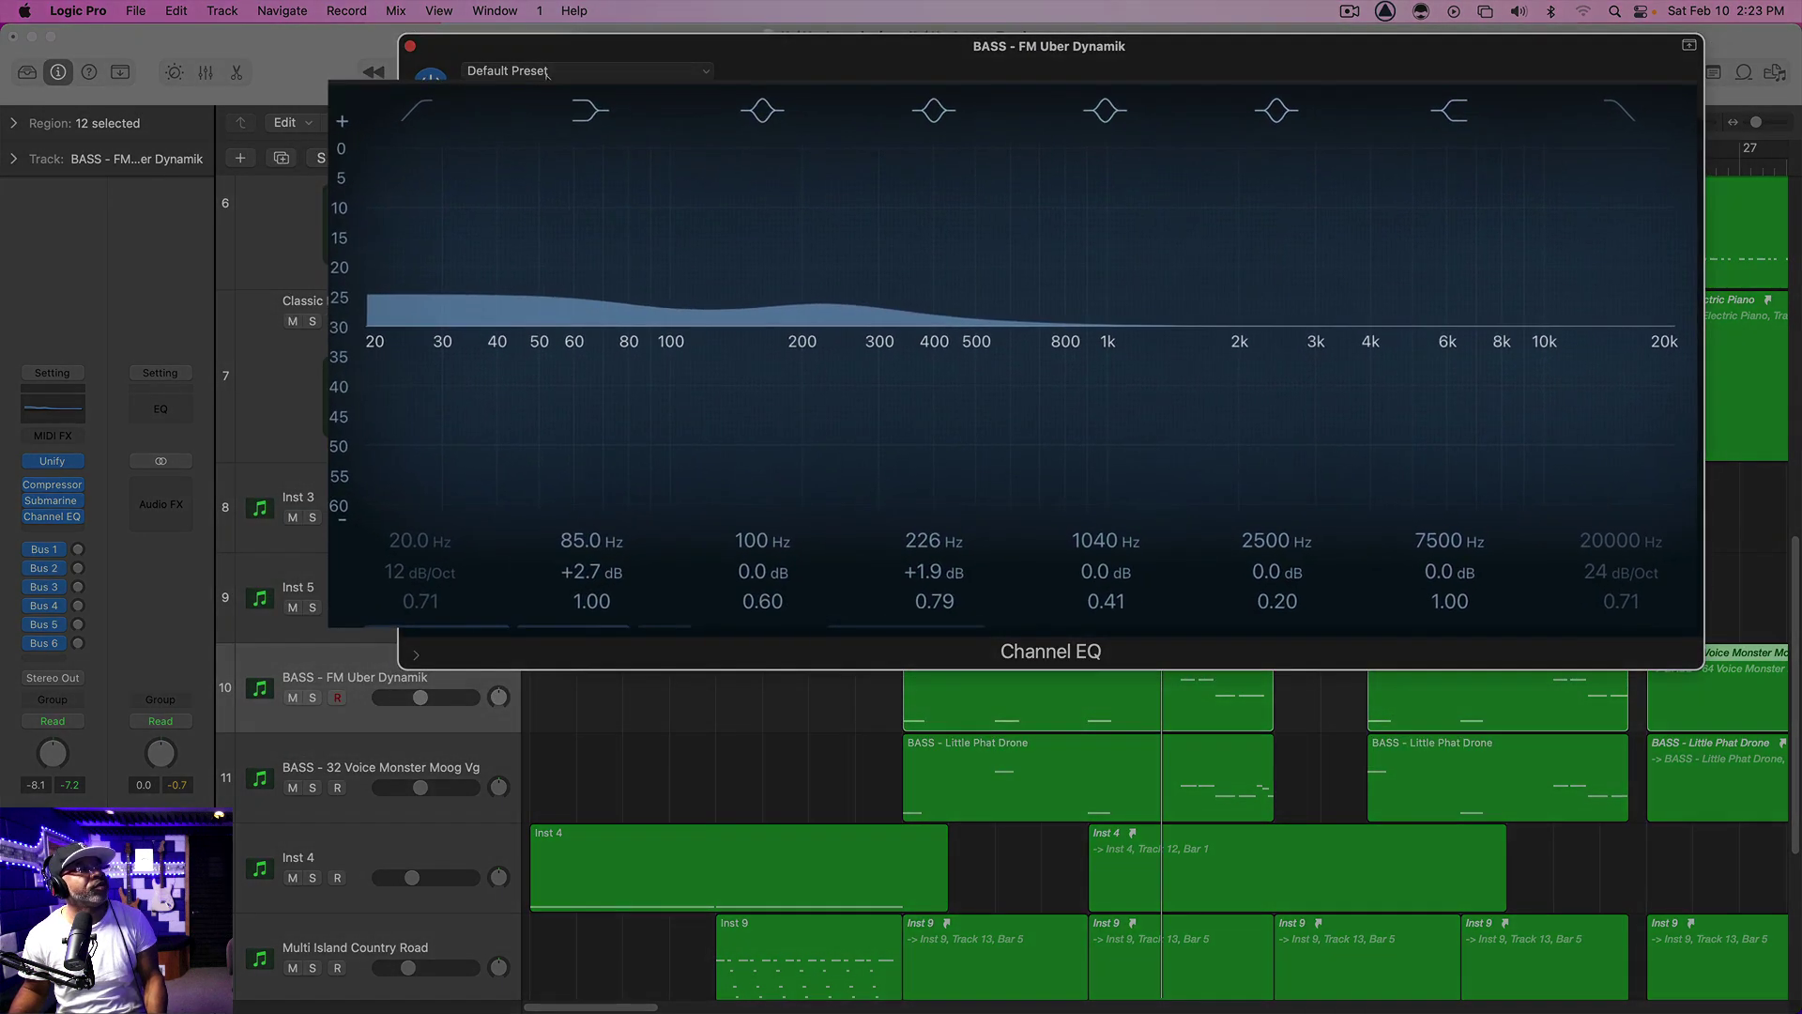
Open the Channel EQ on the BASS - 32 Voice Monster Moog Vg track and set its high shelf to +1.0 dB at 7550 Hz
{"action": "left_click", "coordinate": [456, 765]}
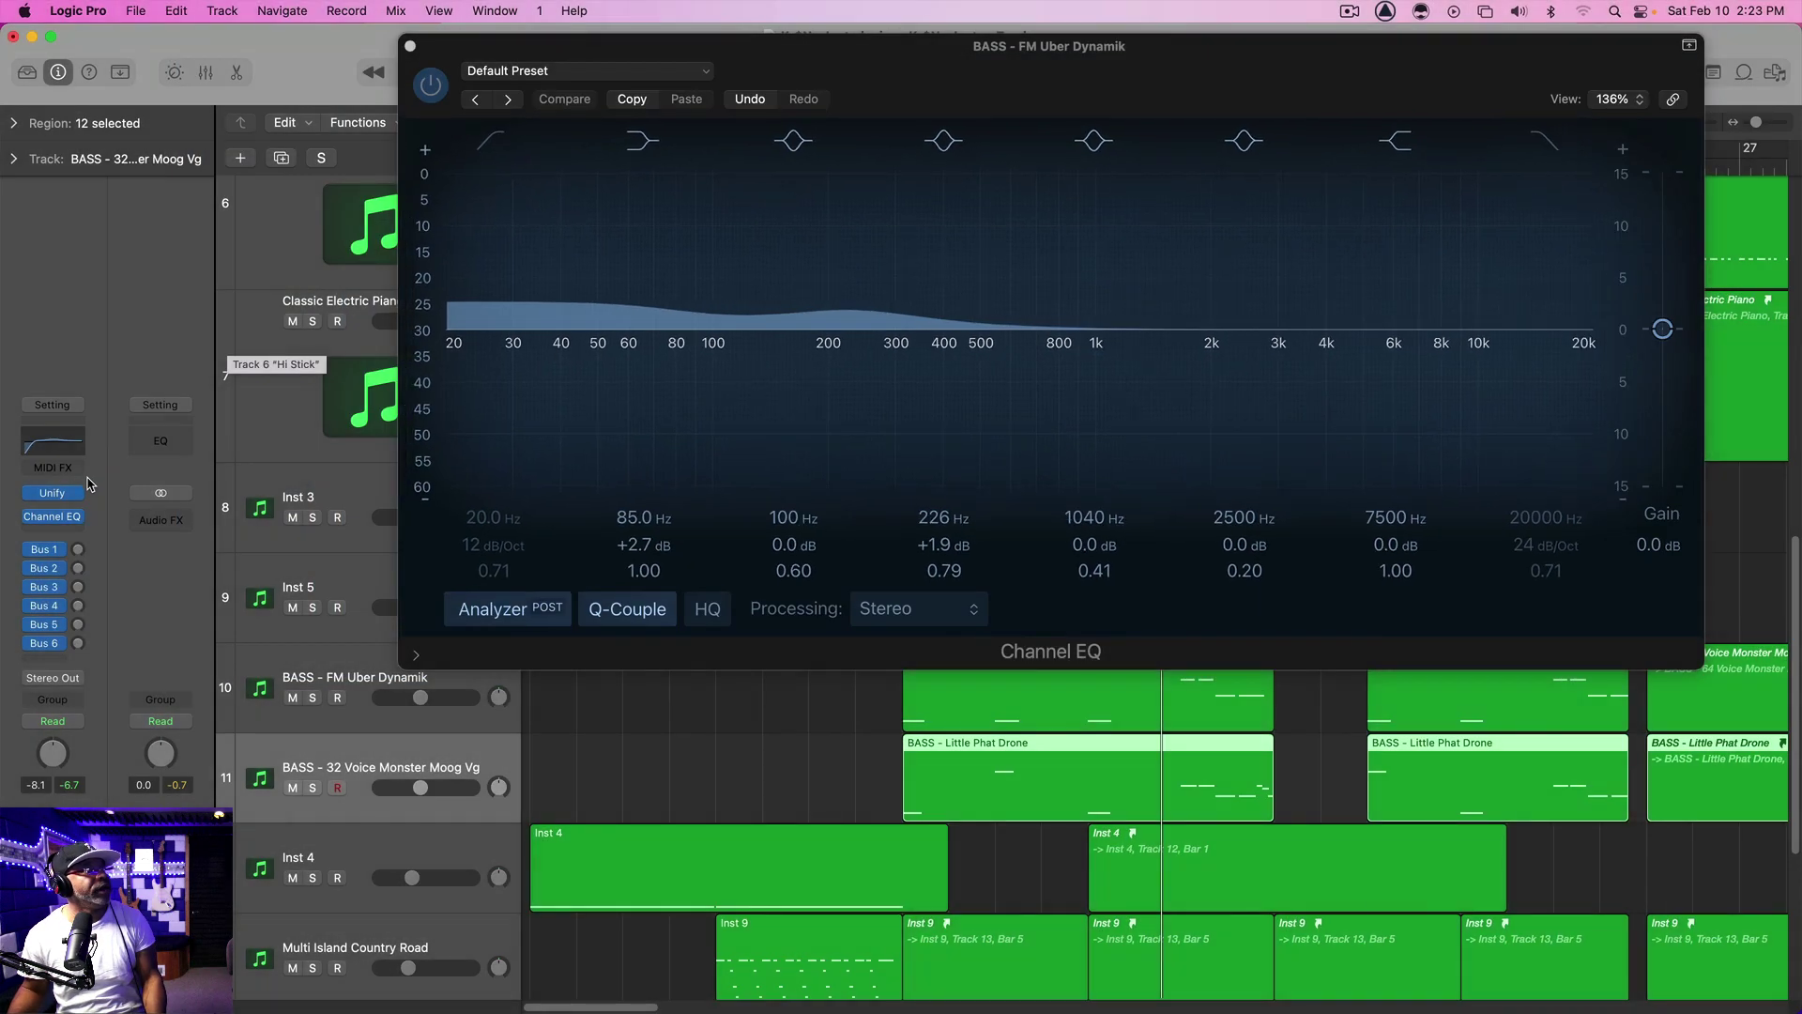
{"action": "left_click", "coordinate": [45, 444]}
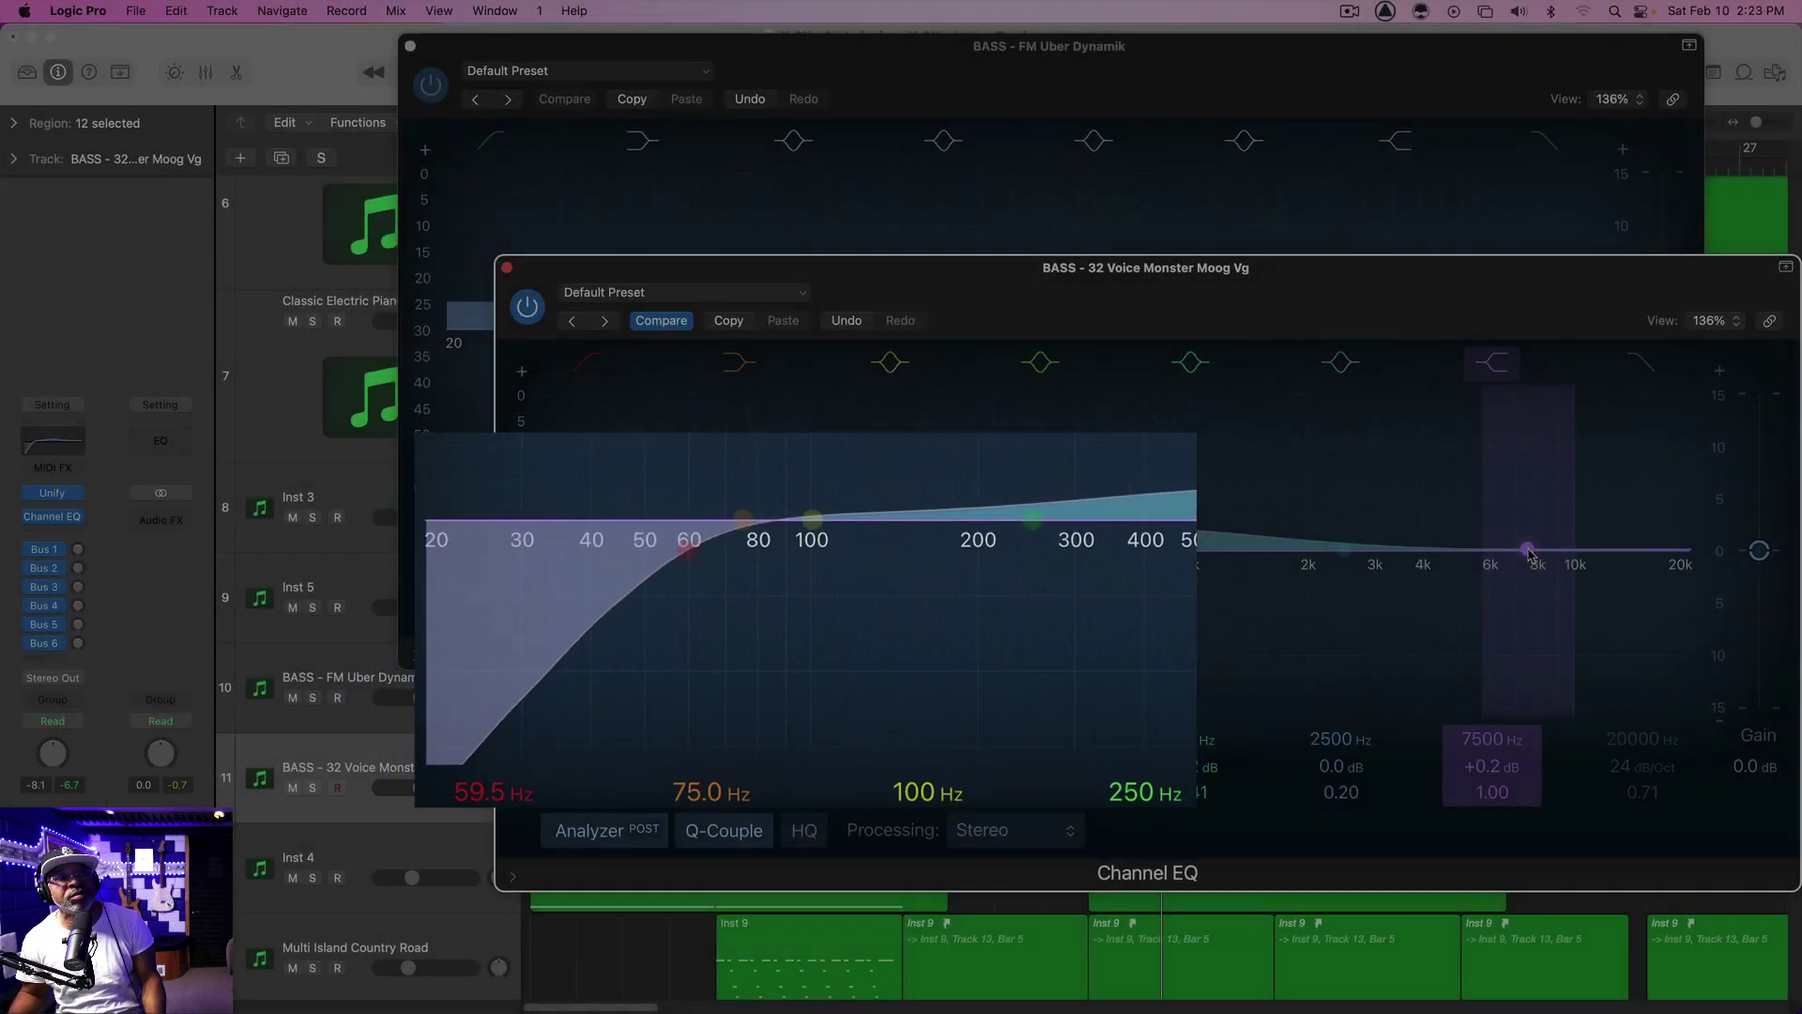
{"action": "left_click_drag", "start_coordinate": [1530, 554], "coordinate": [1532, 549]}
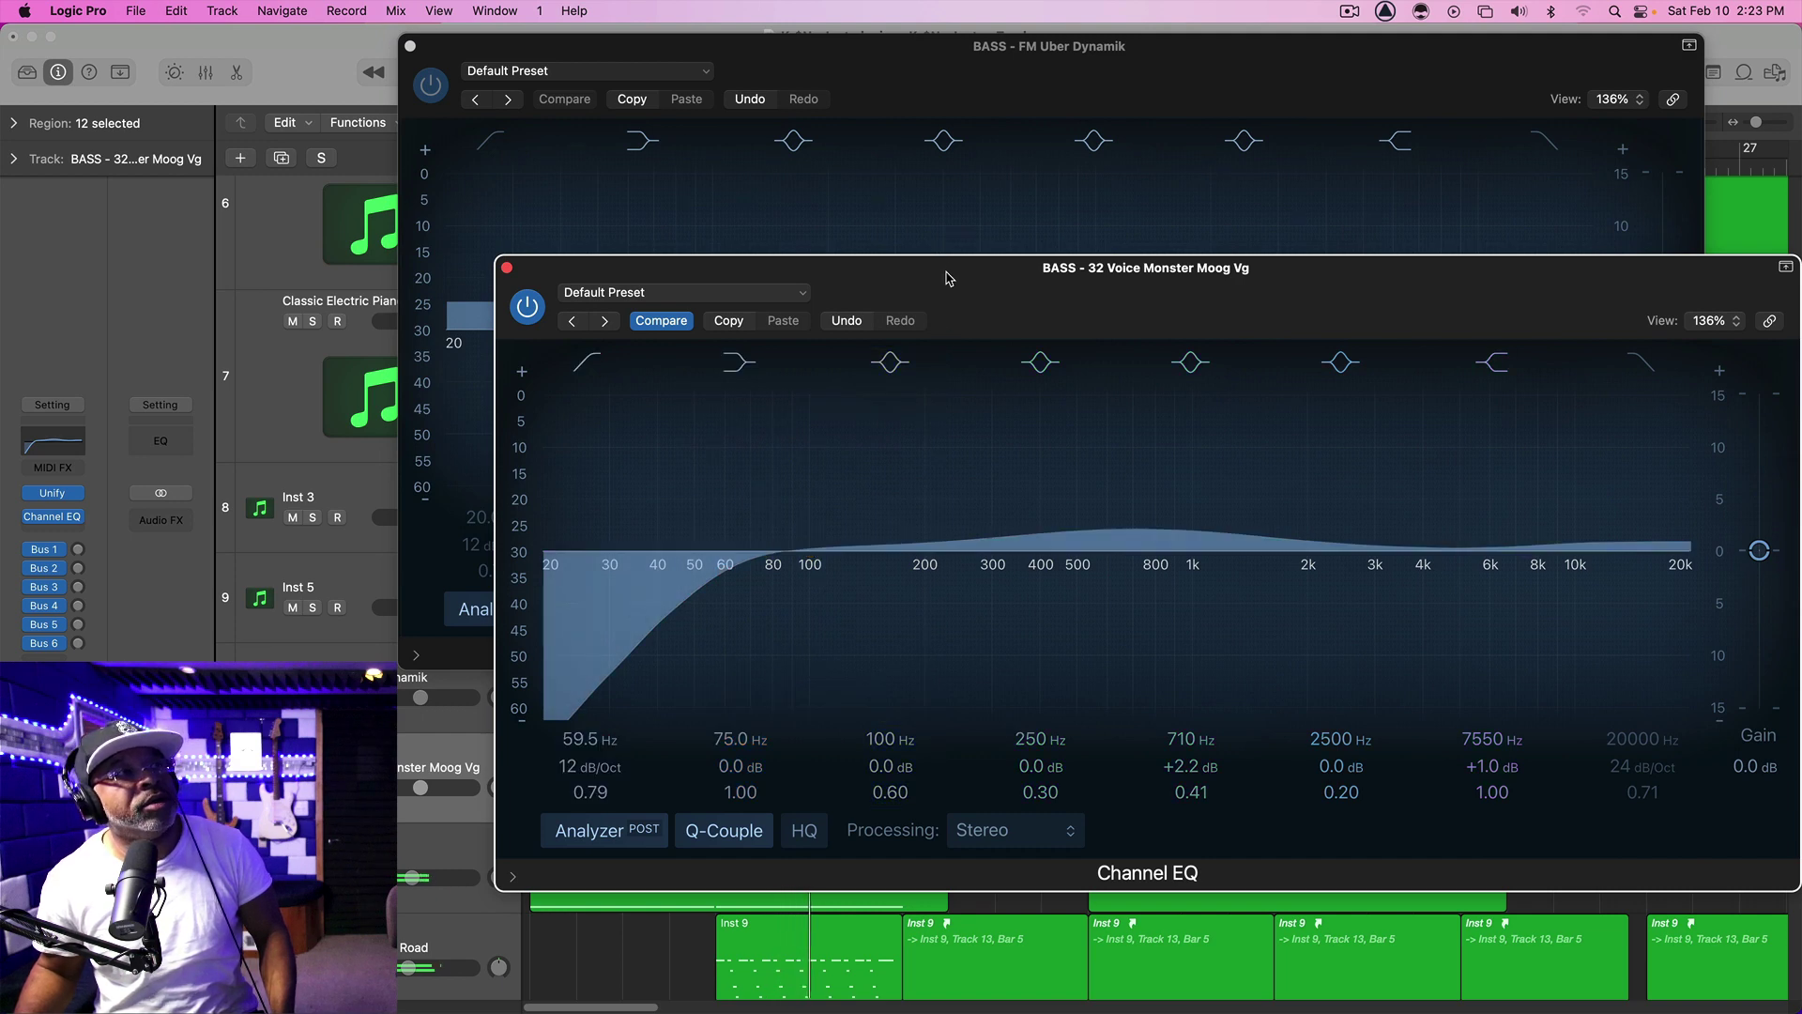
Arrange the two bass Channel EQ windows apart, compare their curves during playback, and close both
{"action": "left_click_drag", "start_coordinate": [947, 277], "coordinate": [947, 405]}
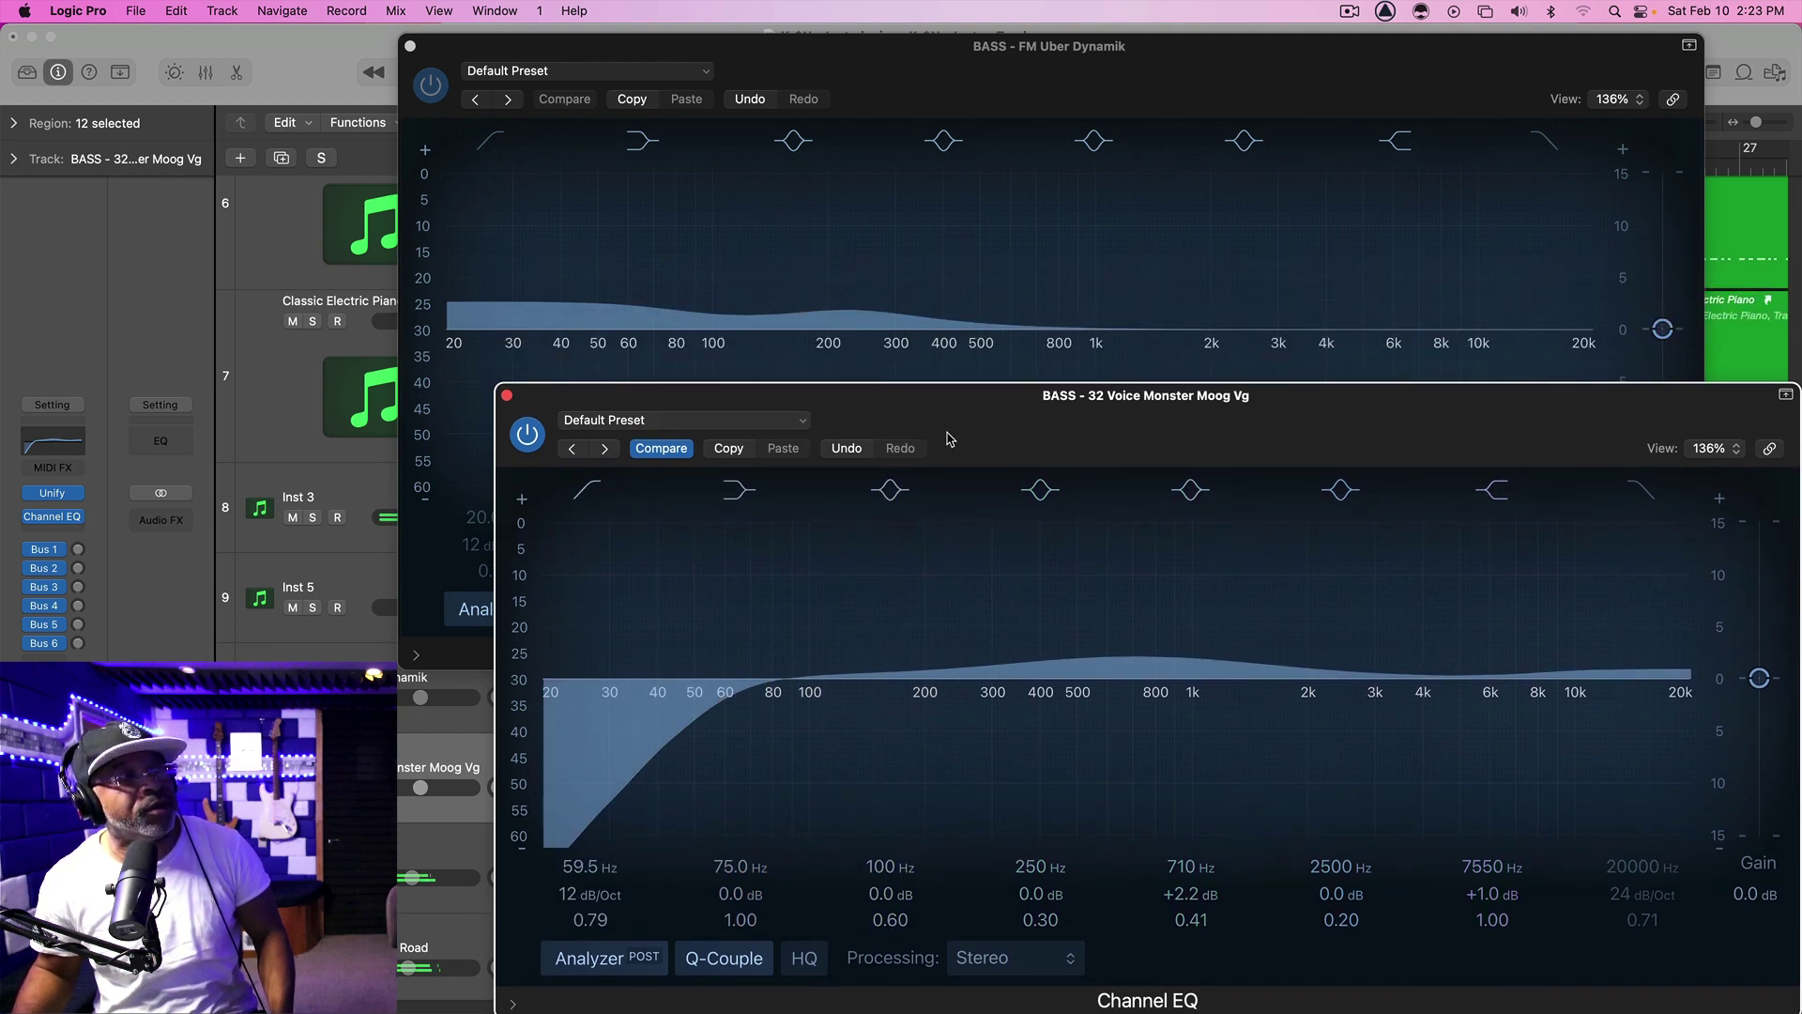
{"action": "left_click_drag", "start_coordinate": [924, 46], "coordinate": [926, 38]}
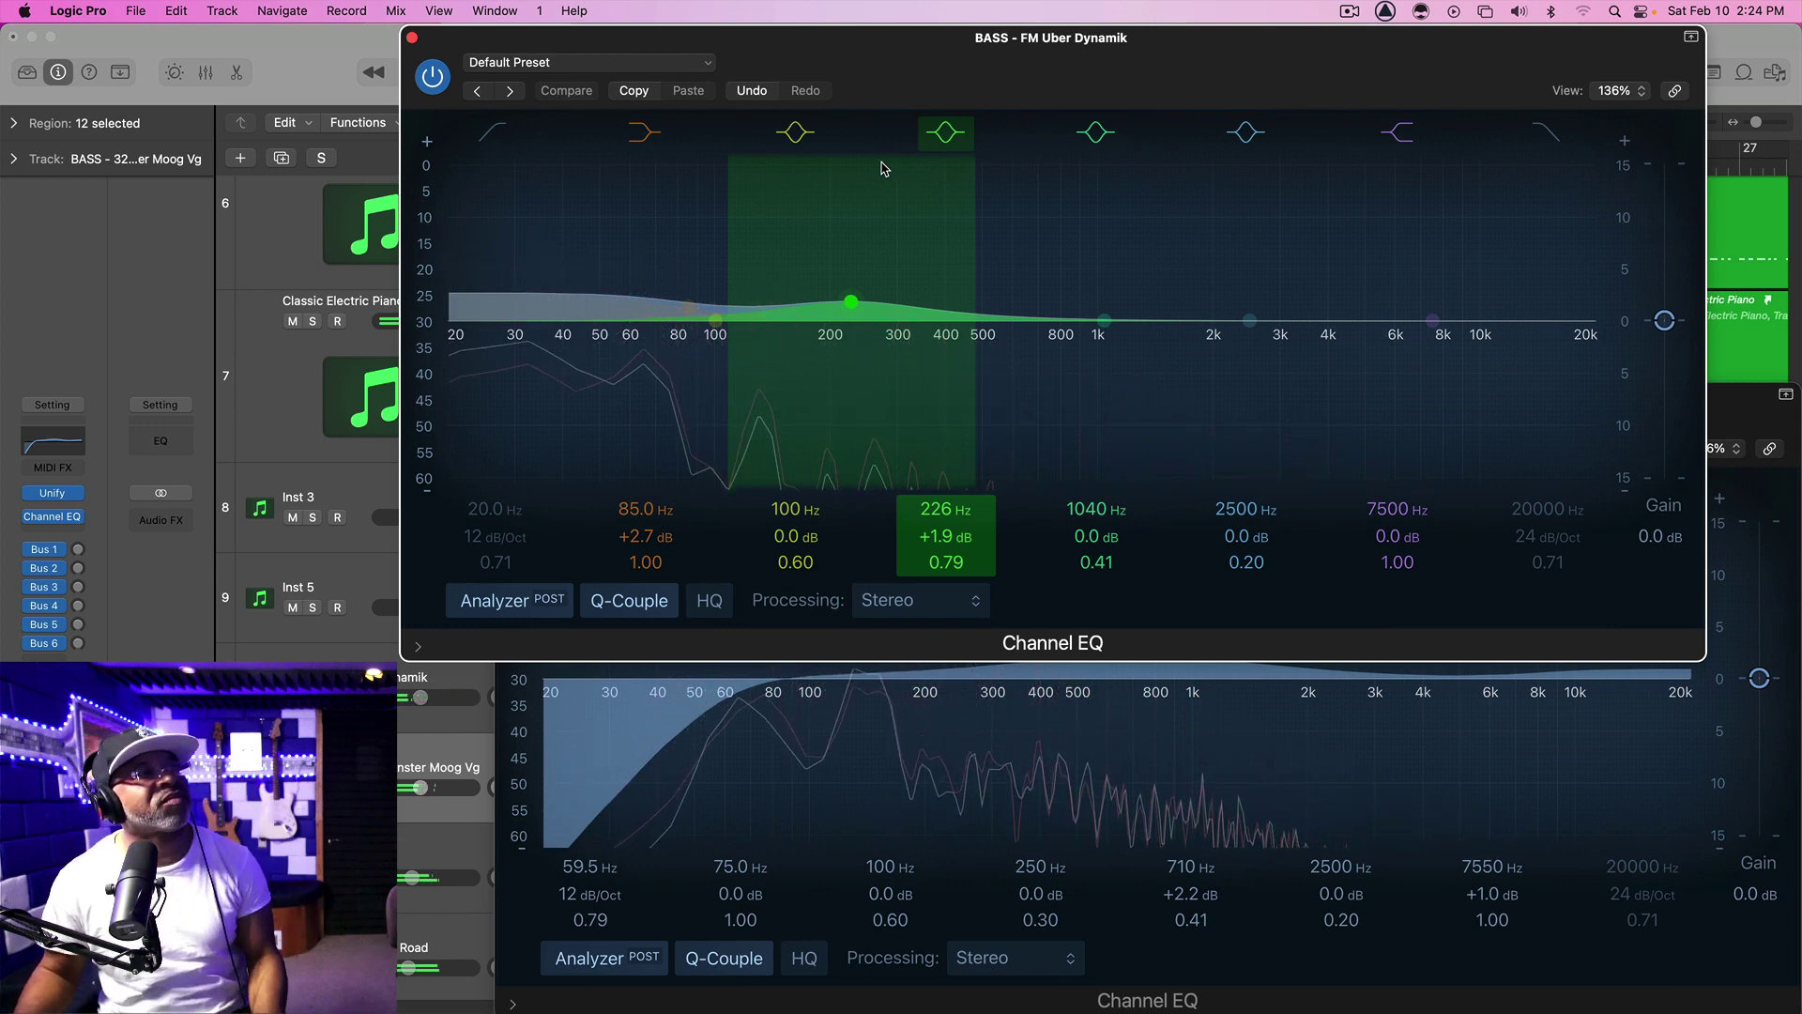
{"action": "left_click", "coordinate": [411, 38]}
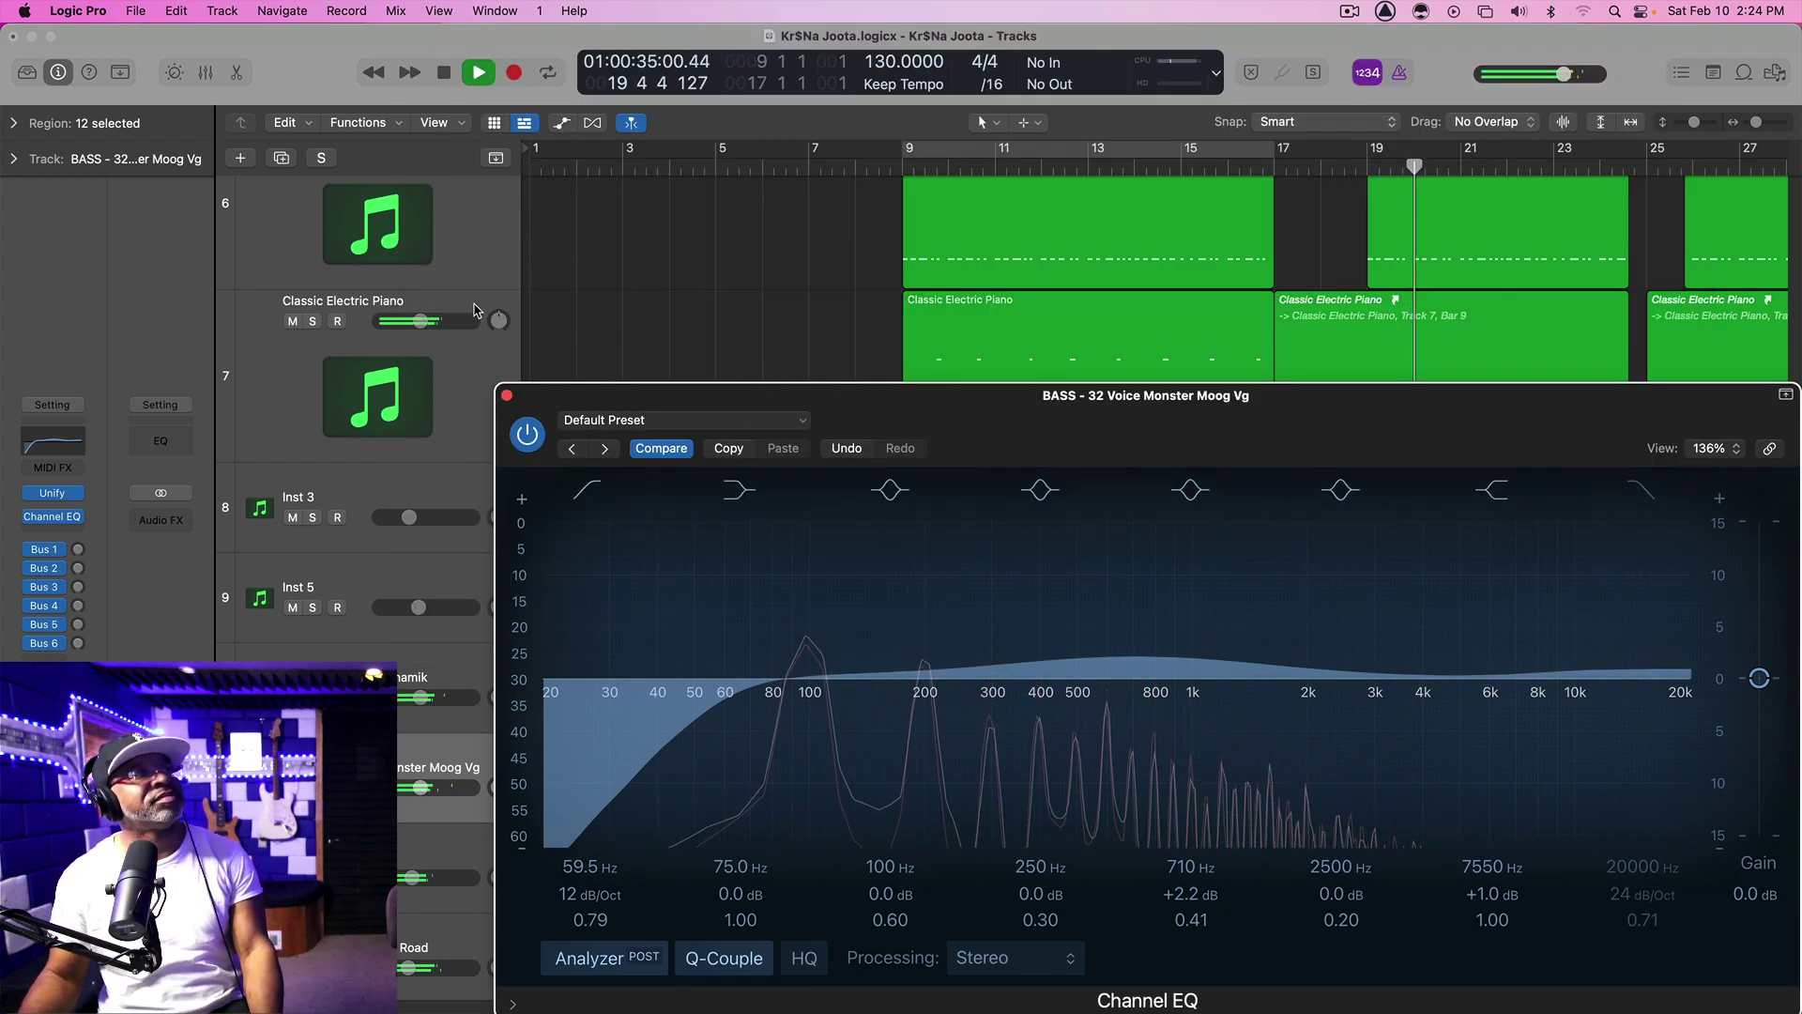
{"action": "left_click", "coordinate": [506, 395]}
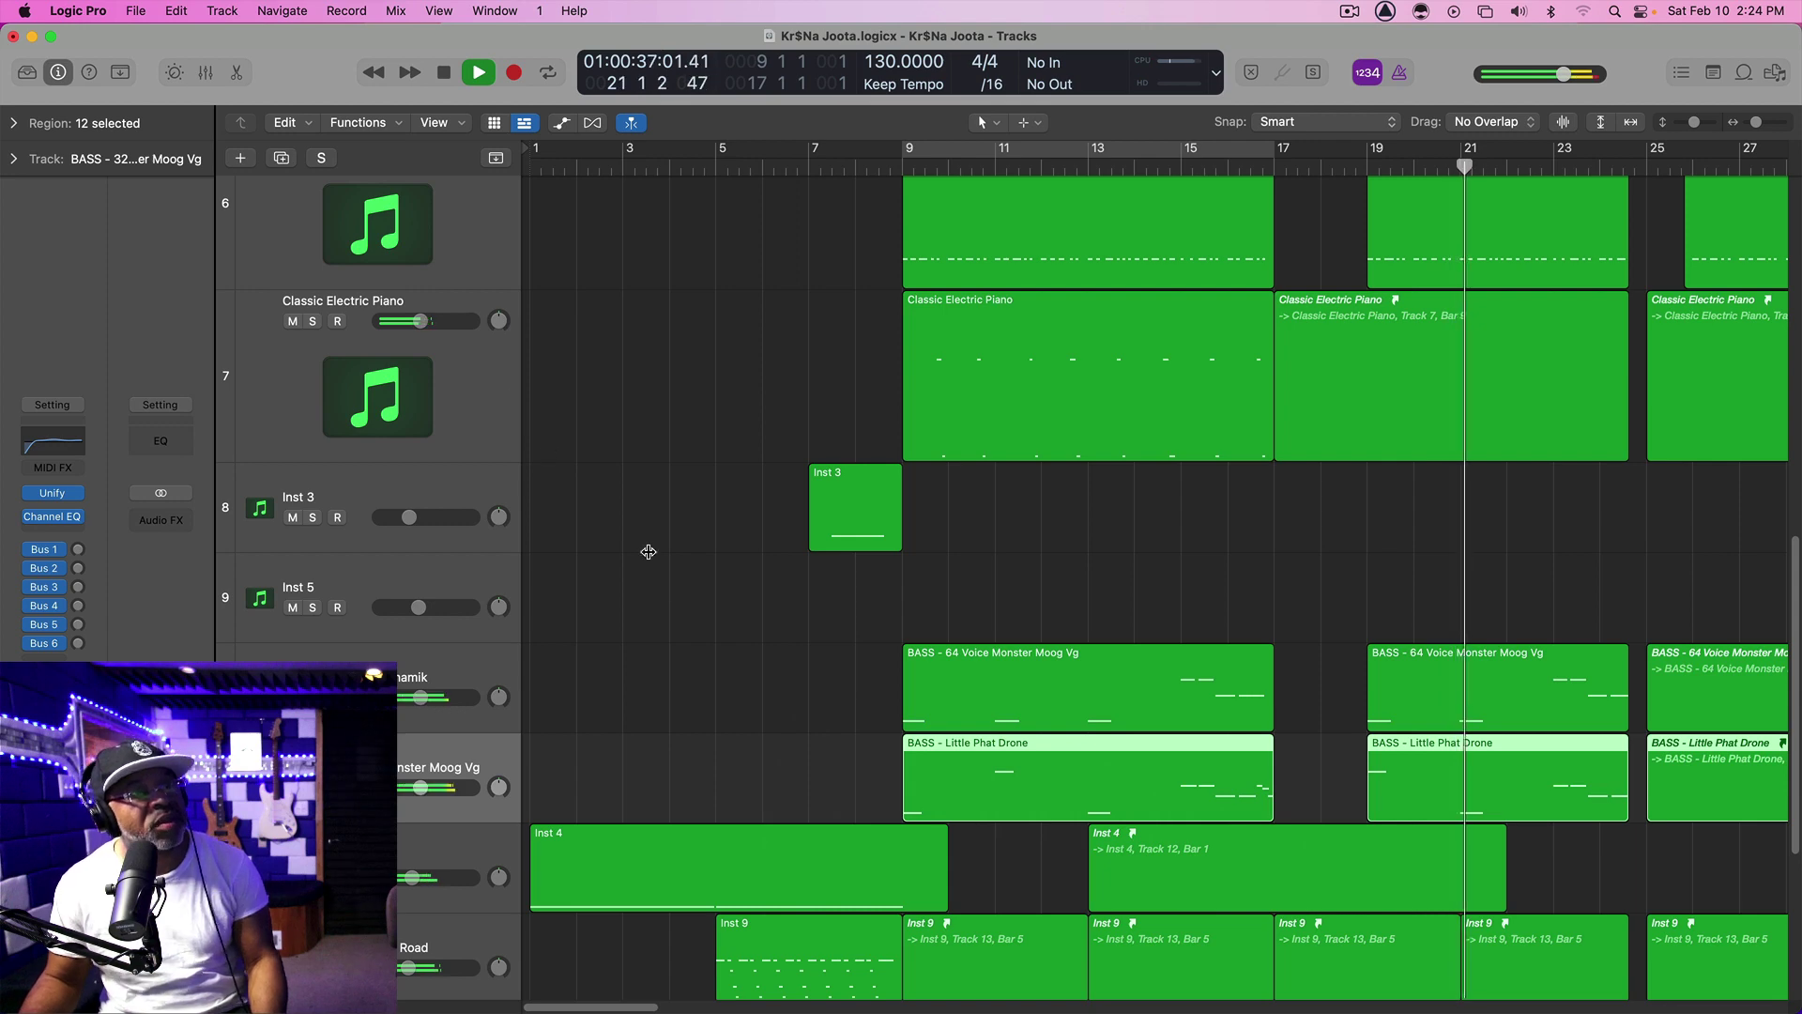
Review the bass, Inst 4, Multi Island Country Road and lower tracks across the timeline during playback to about bar 28, and stop
{"action": "scroll", "coordinate": [663, 603], "scroll_direction": "down", "scroll_amount": 5}
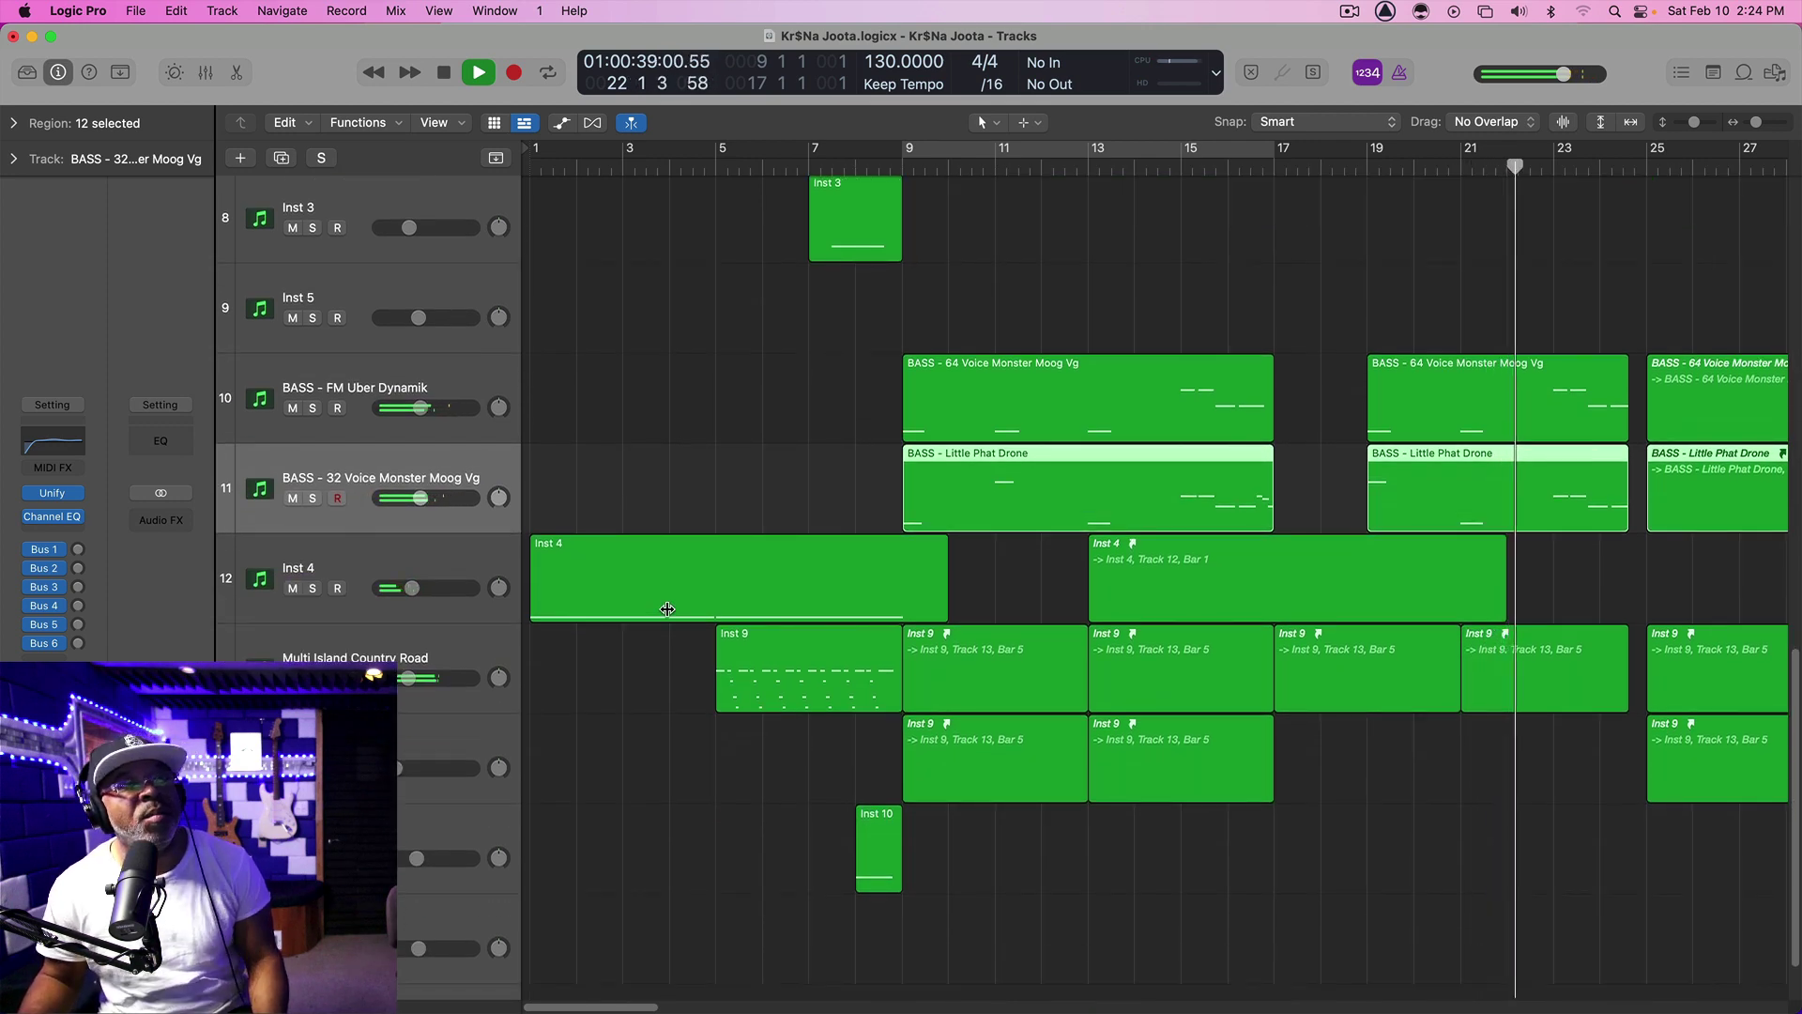
{"action": "scroll", "coordinate": [932, 735], "scroll_direction": "right", "scroll_amount": 5}
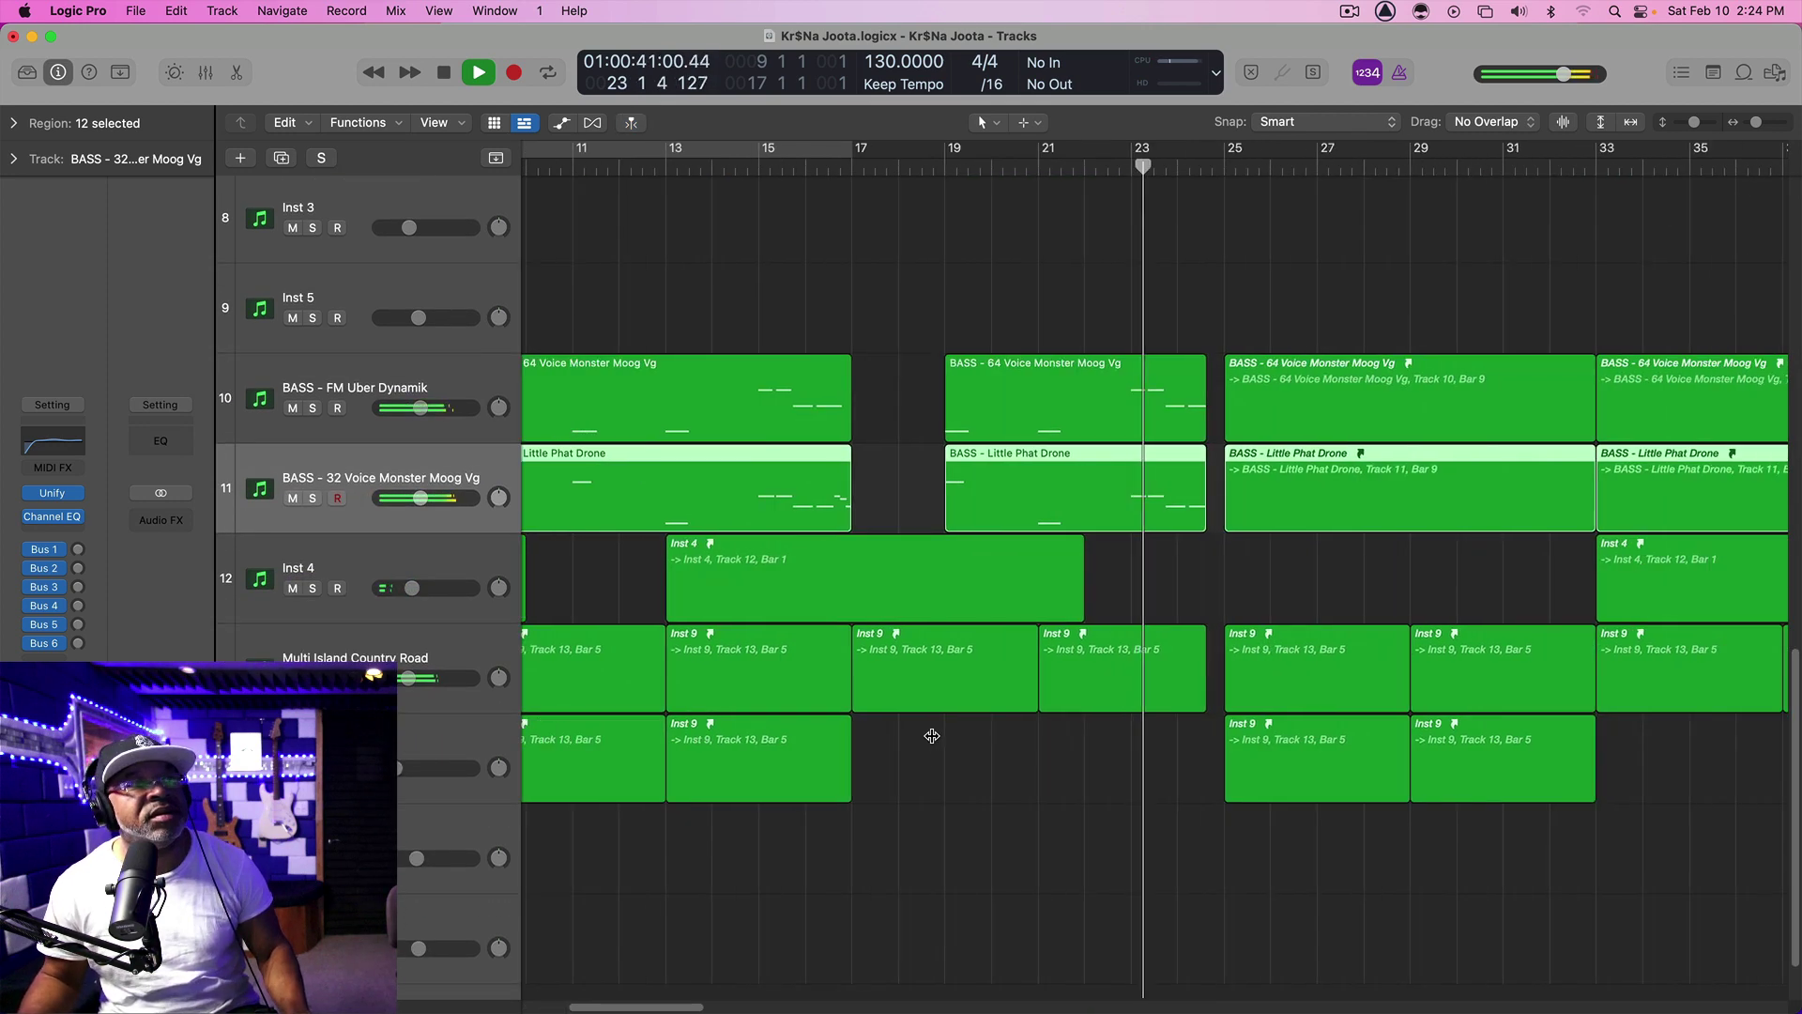
{"action": "scroll", "coordinate": [932, 735], "scroll_direction": "right", "scroll_amount": 5}
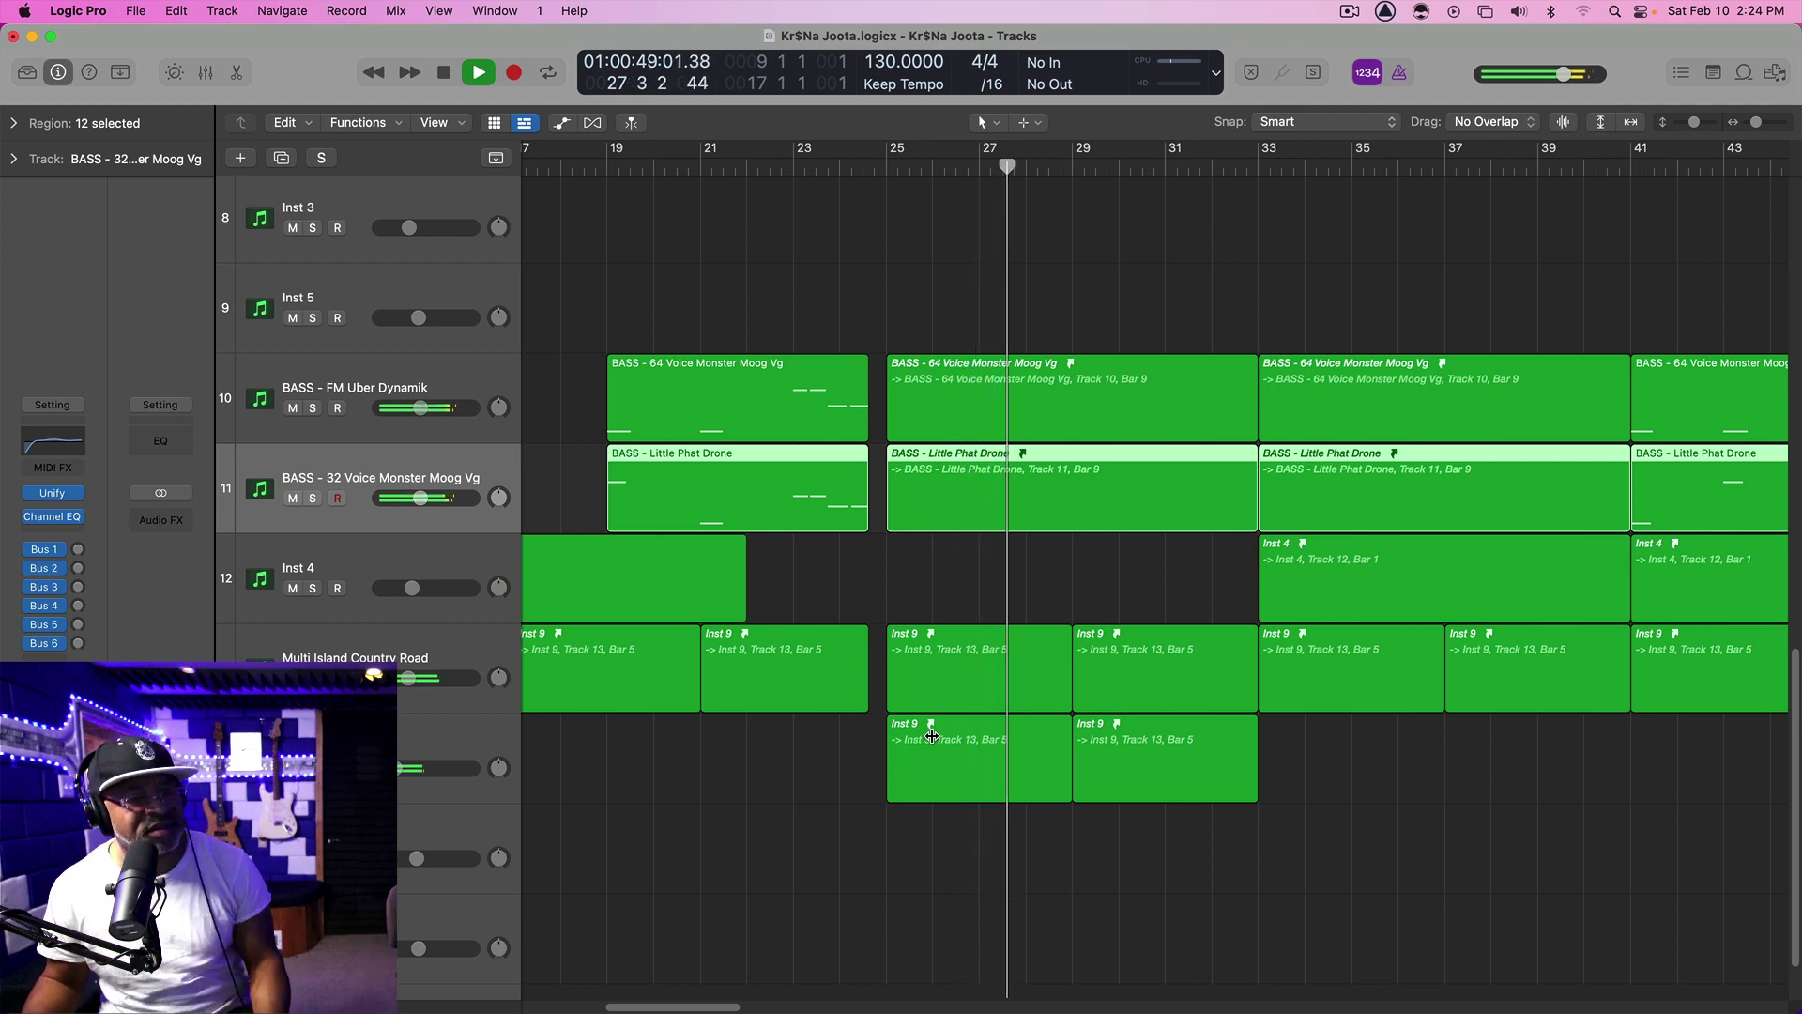
{"action": "key", "text": "space"}
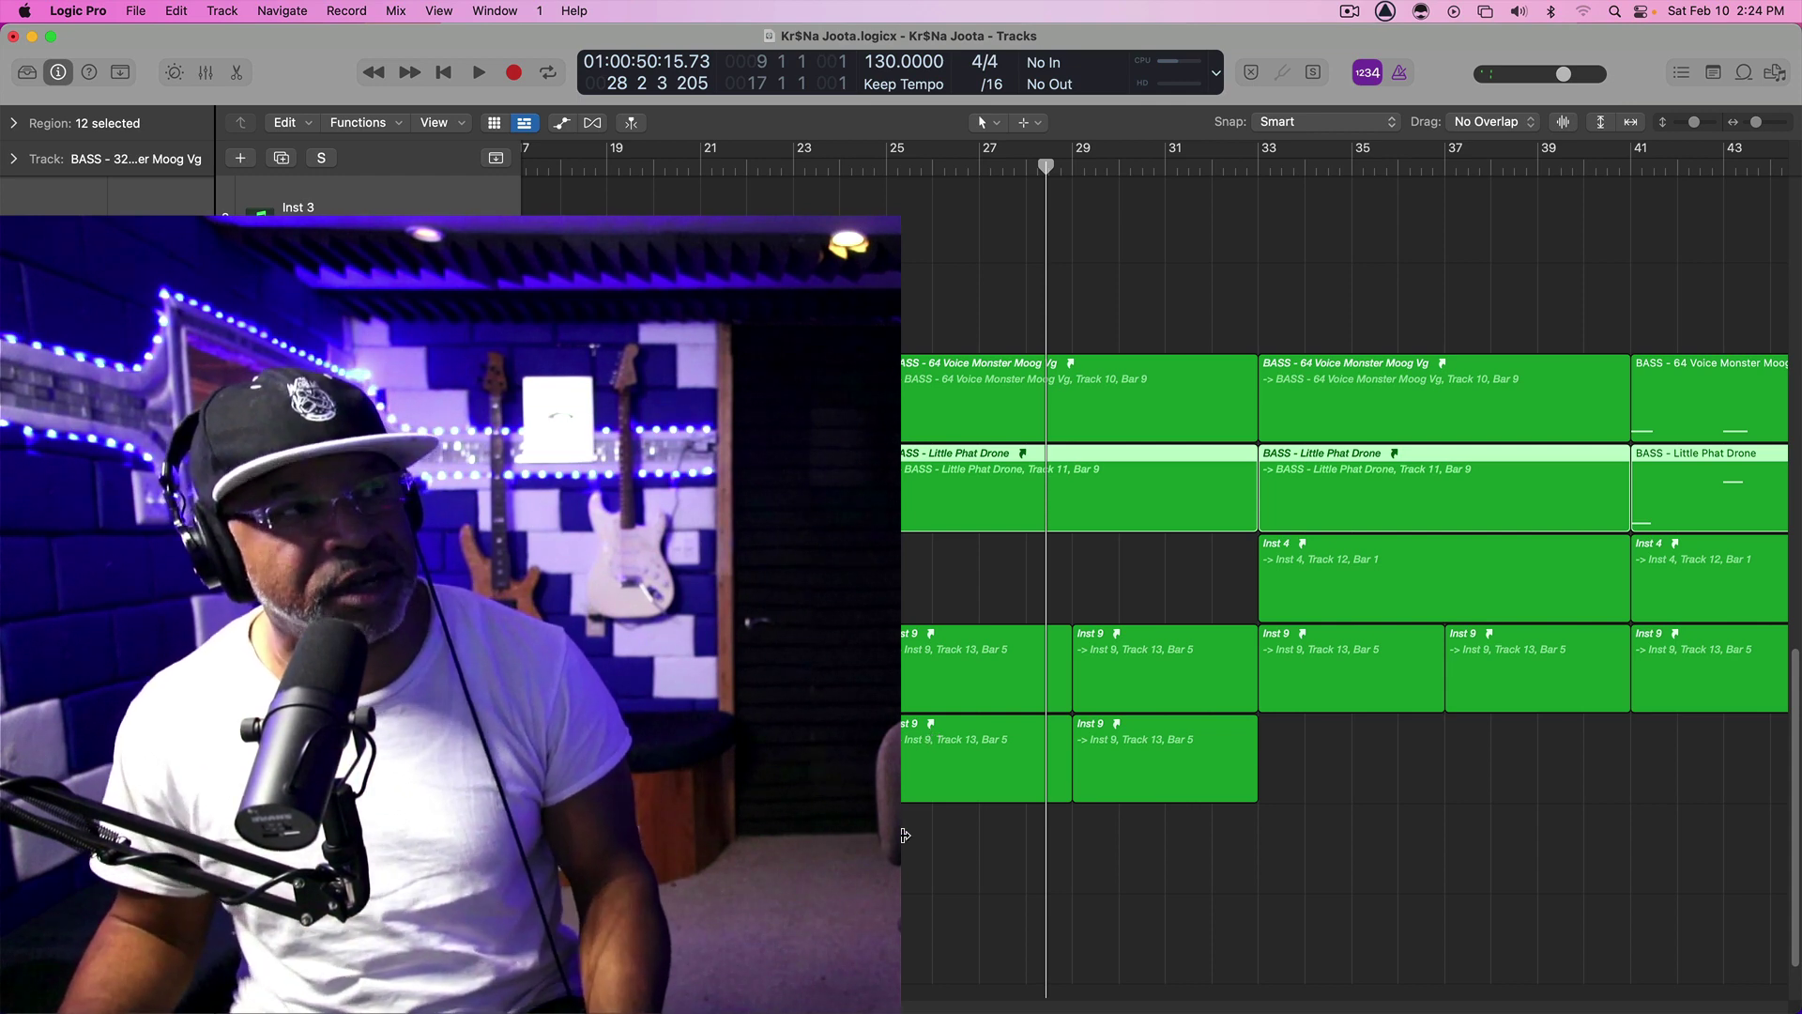
Play the song from the start with the timeline zoomed out to about bar 45, and open the Cello Moves track's Channel EQ
{"action": "scroll", "coordinate": [904, 836], "scroll_direction": "down", "scroll_amount": 3}
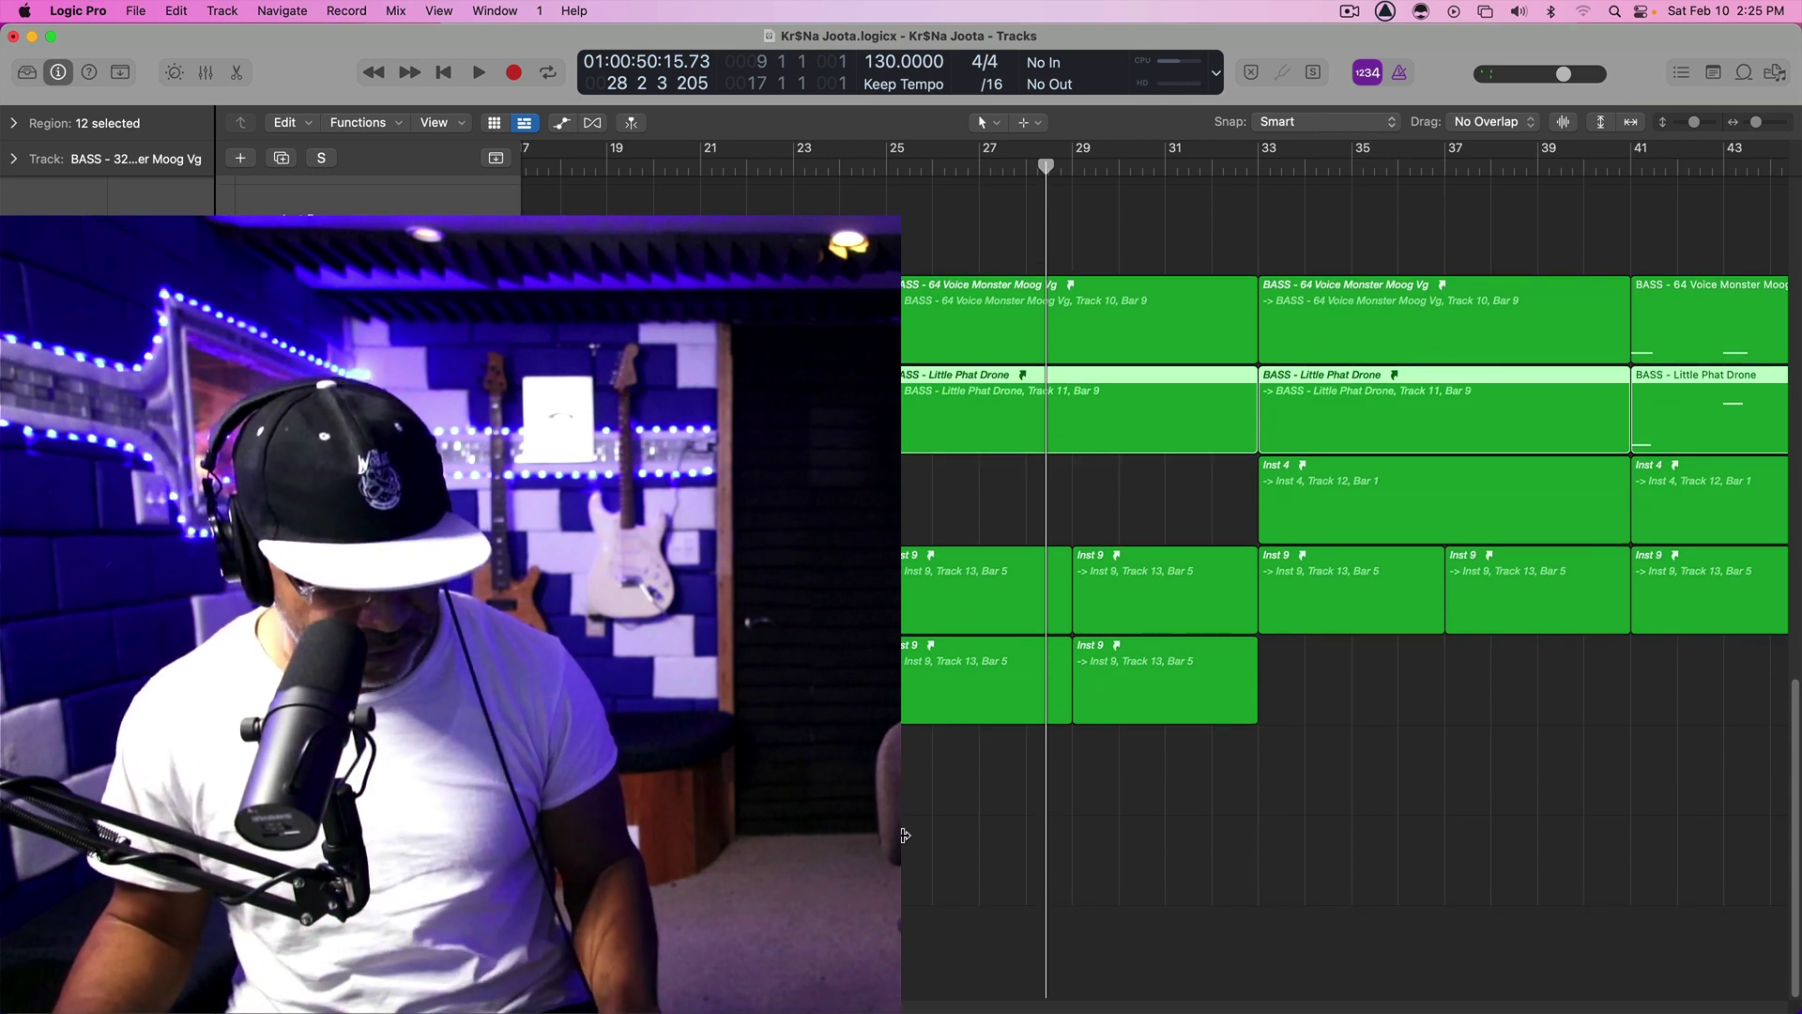
{"action": "key", "text": "super+Left"}
{"action": "key", "text": "Return"}
{"action": "key", "text": "space"}
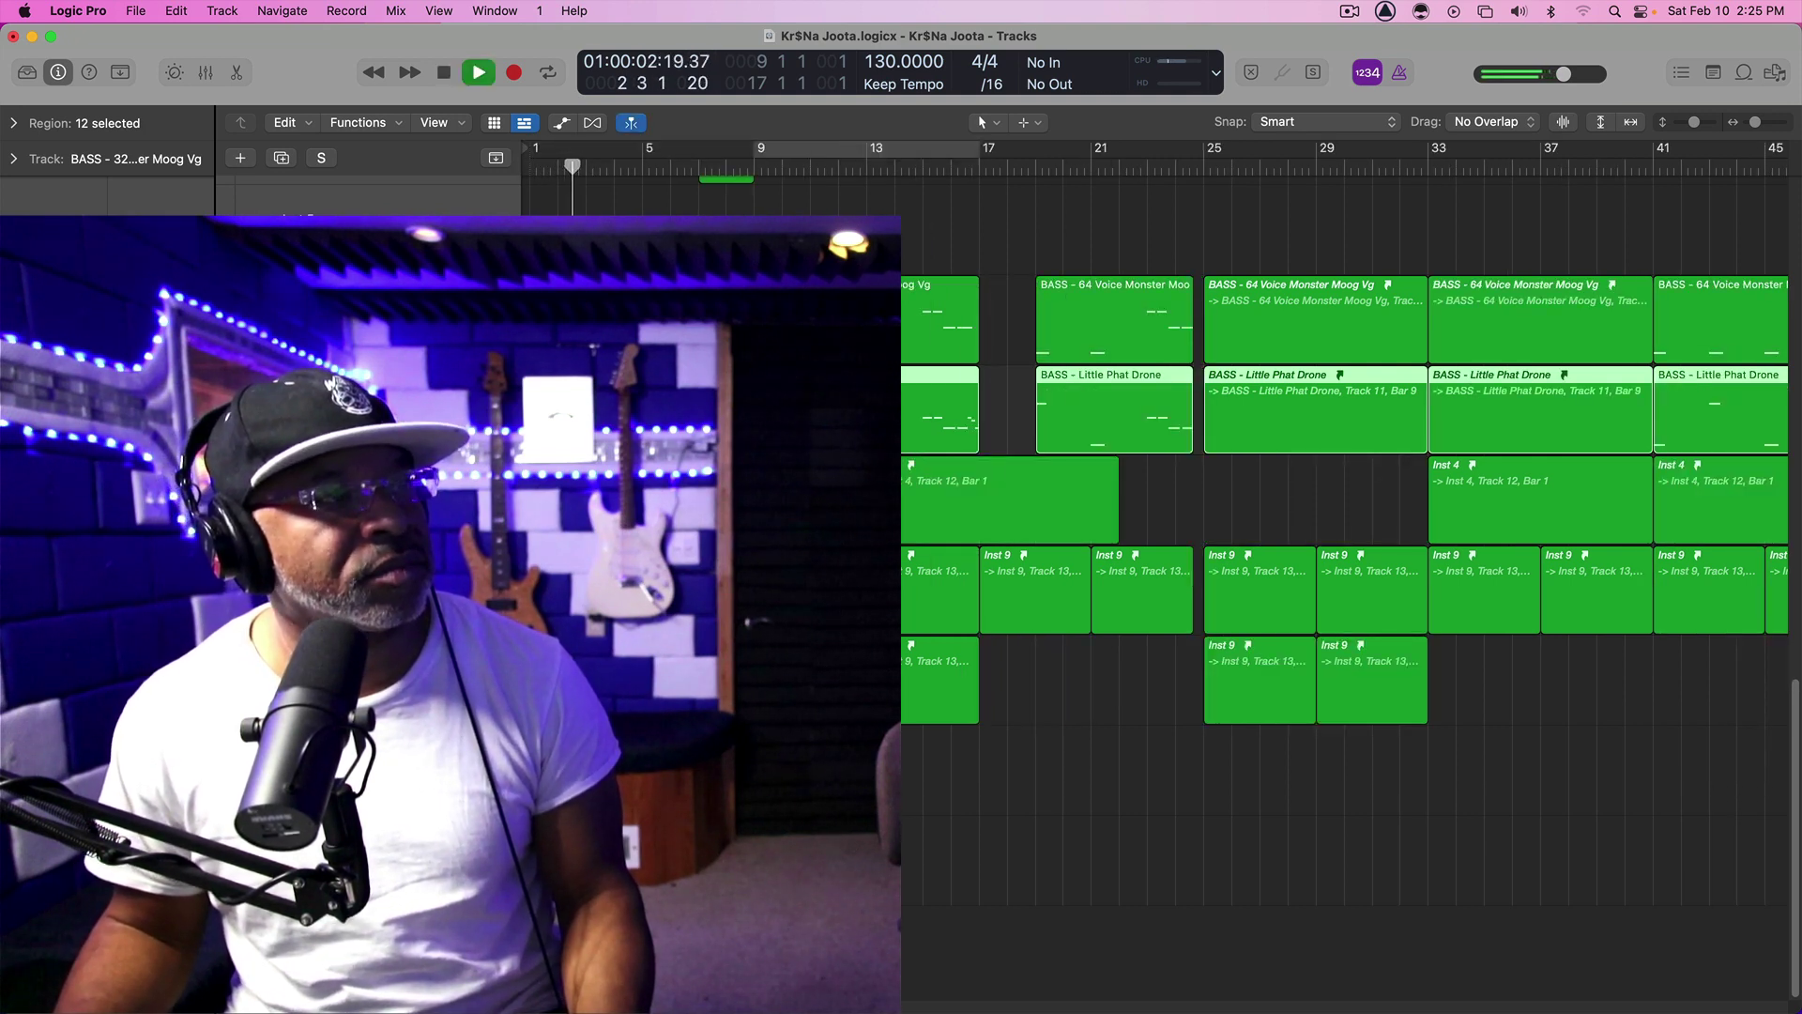
{"action": "key", "text": "Up"}
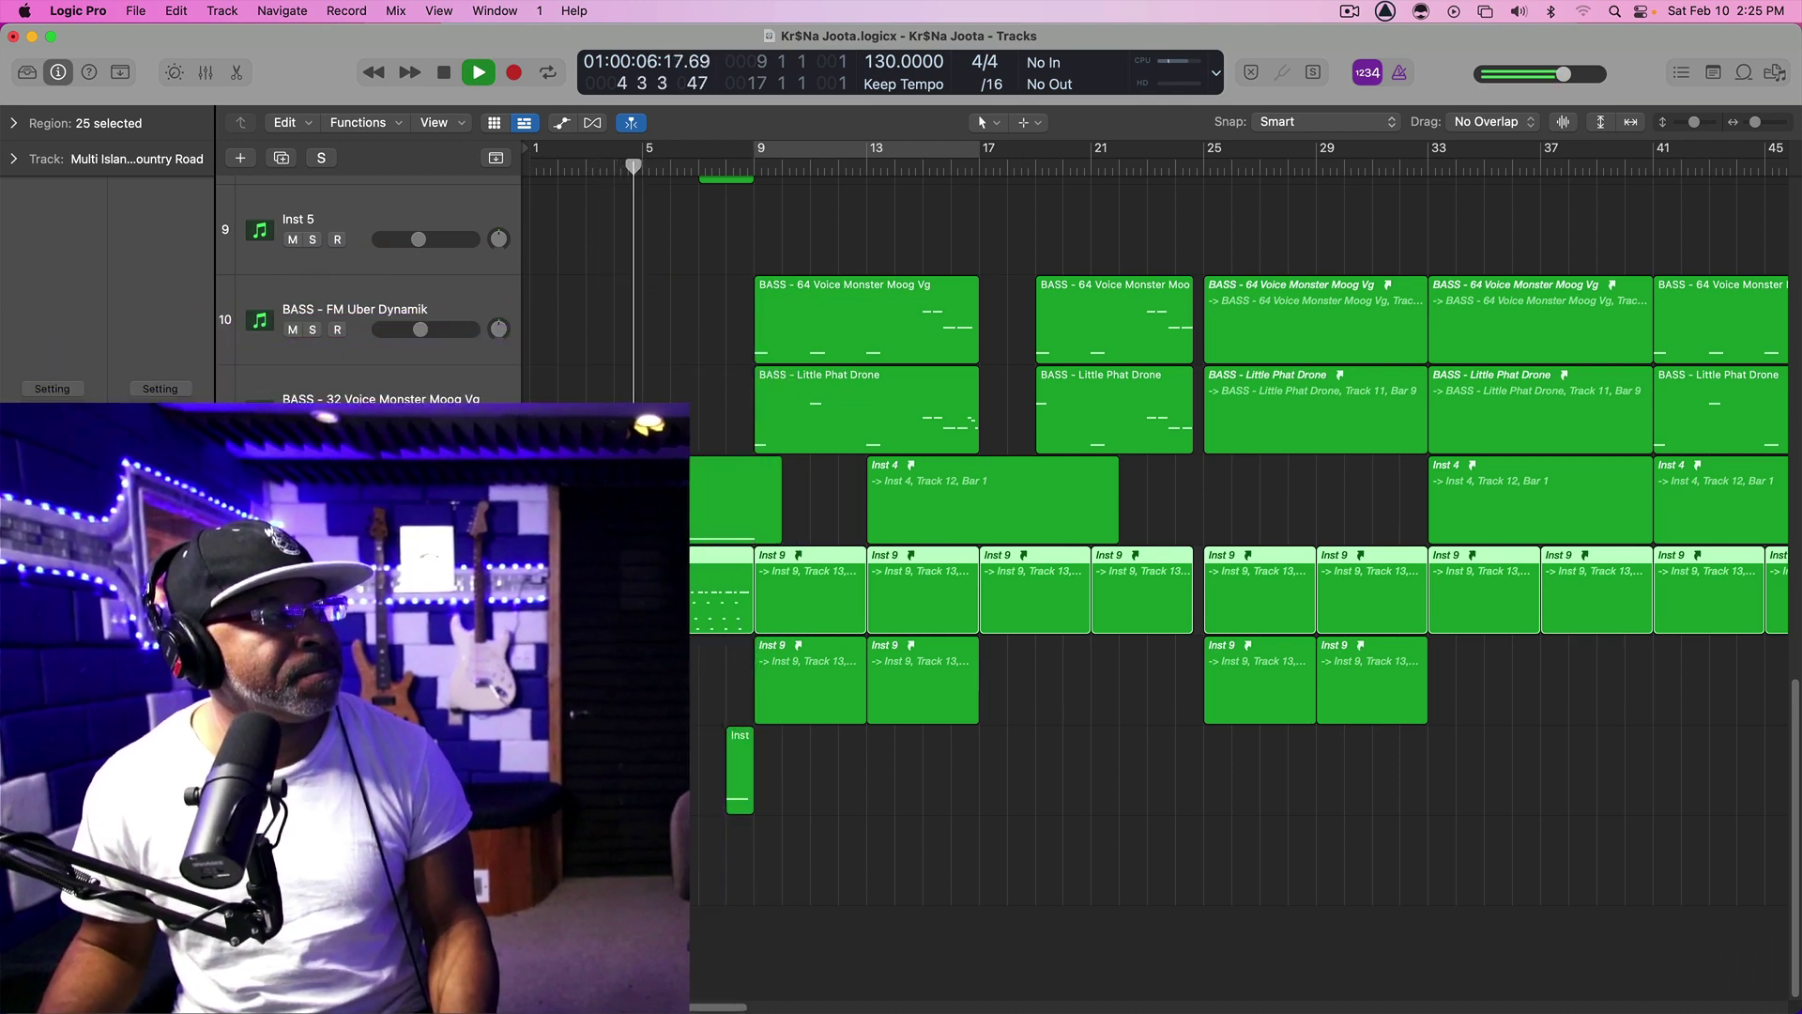
{"action": "key", "text": "Down"}
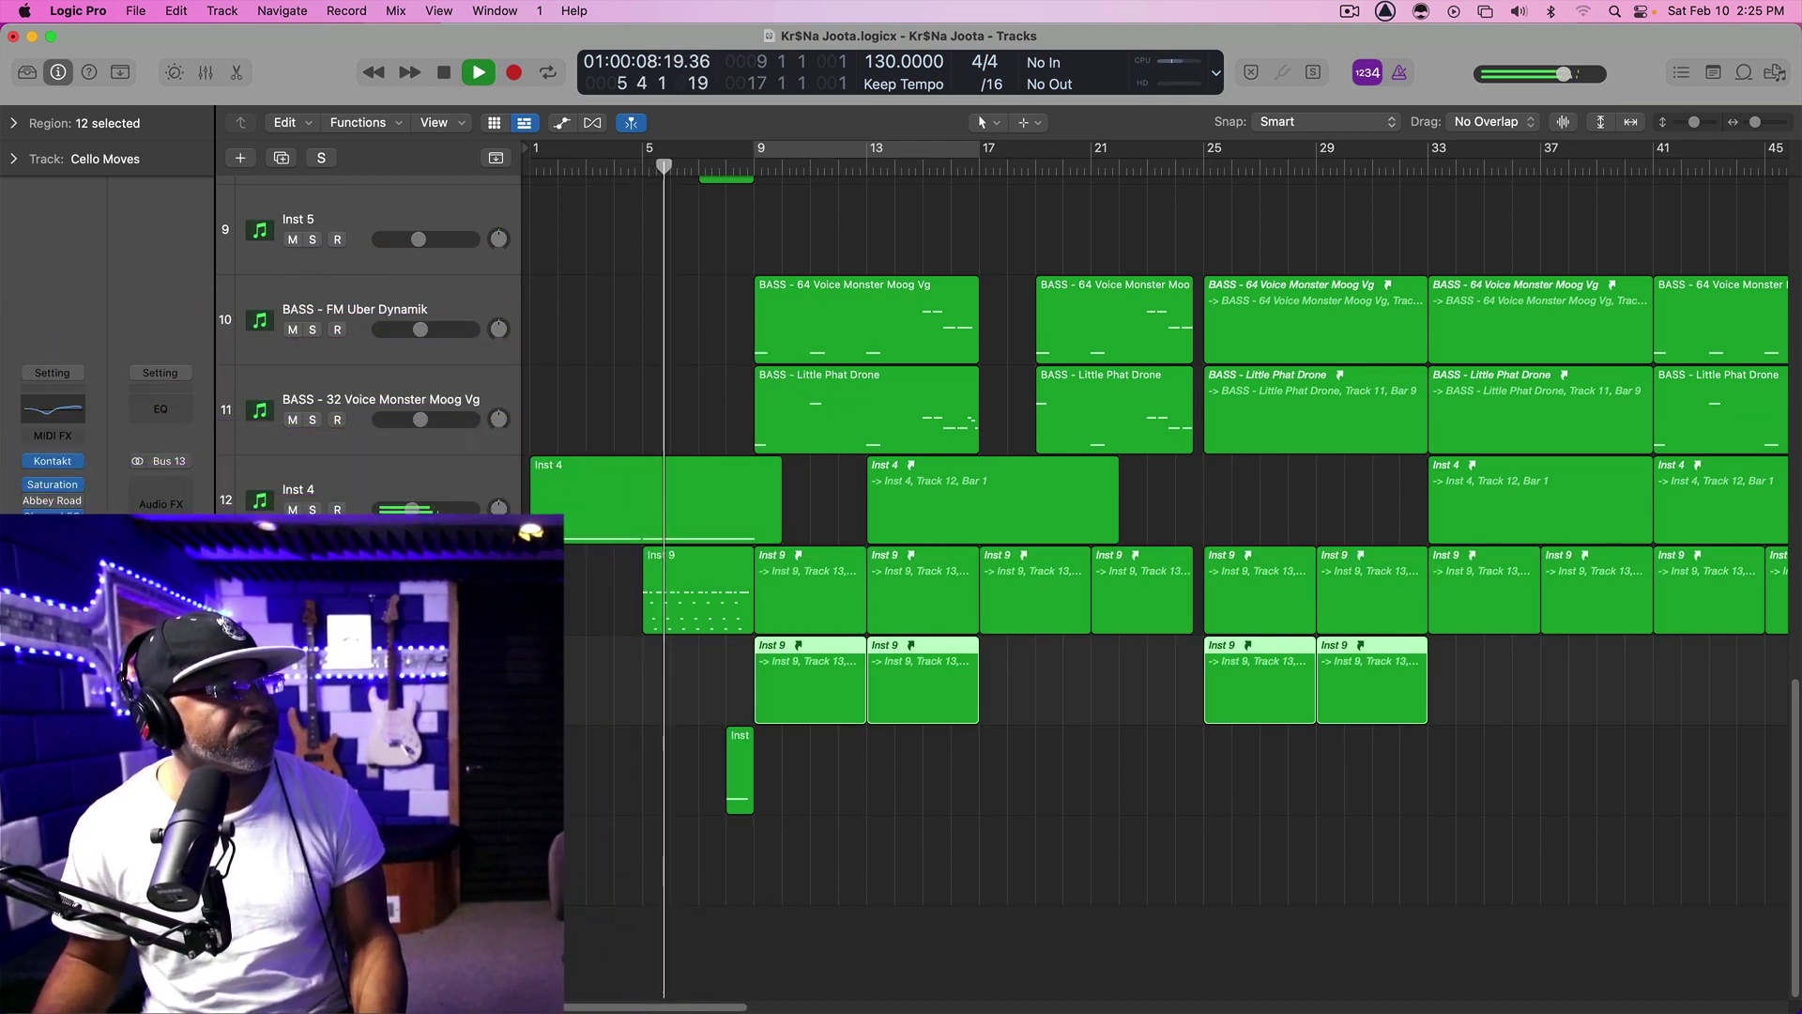
{"action": "left_click", "coordinate": [69, 421]}
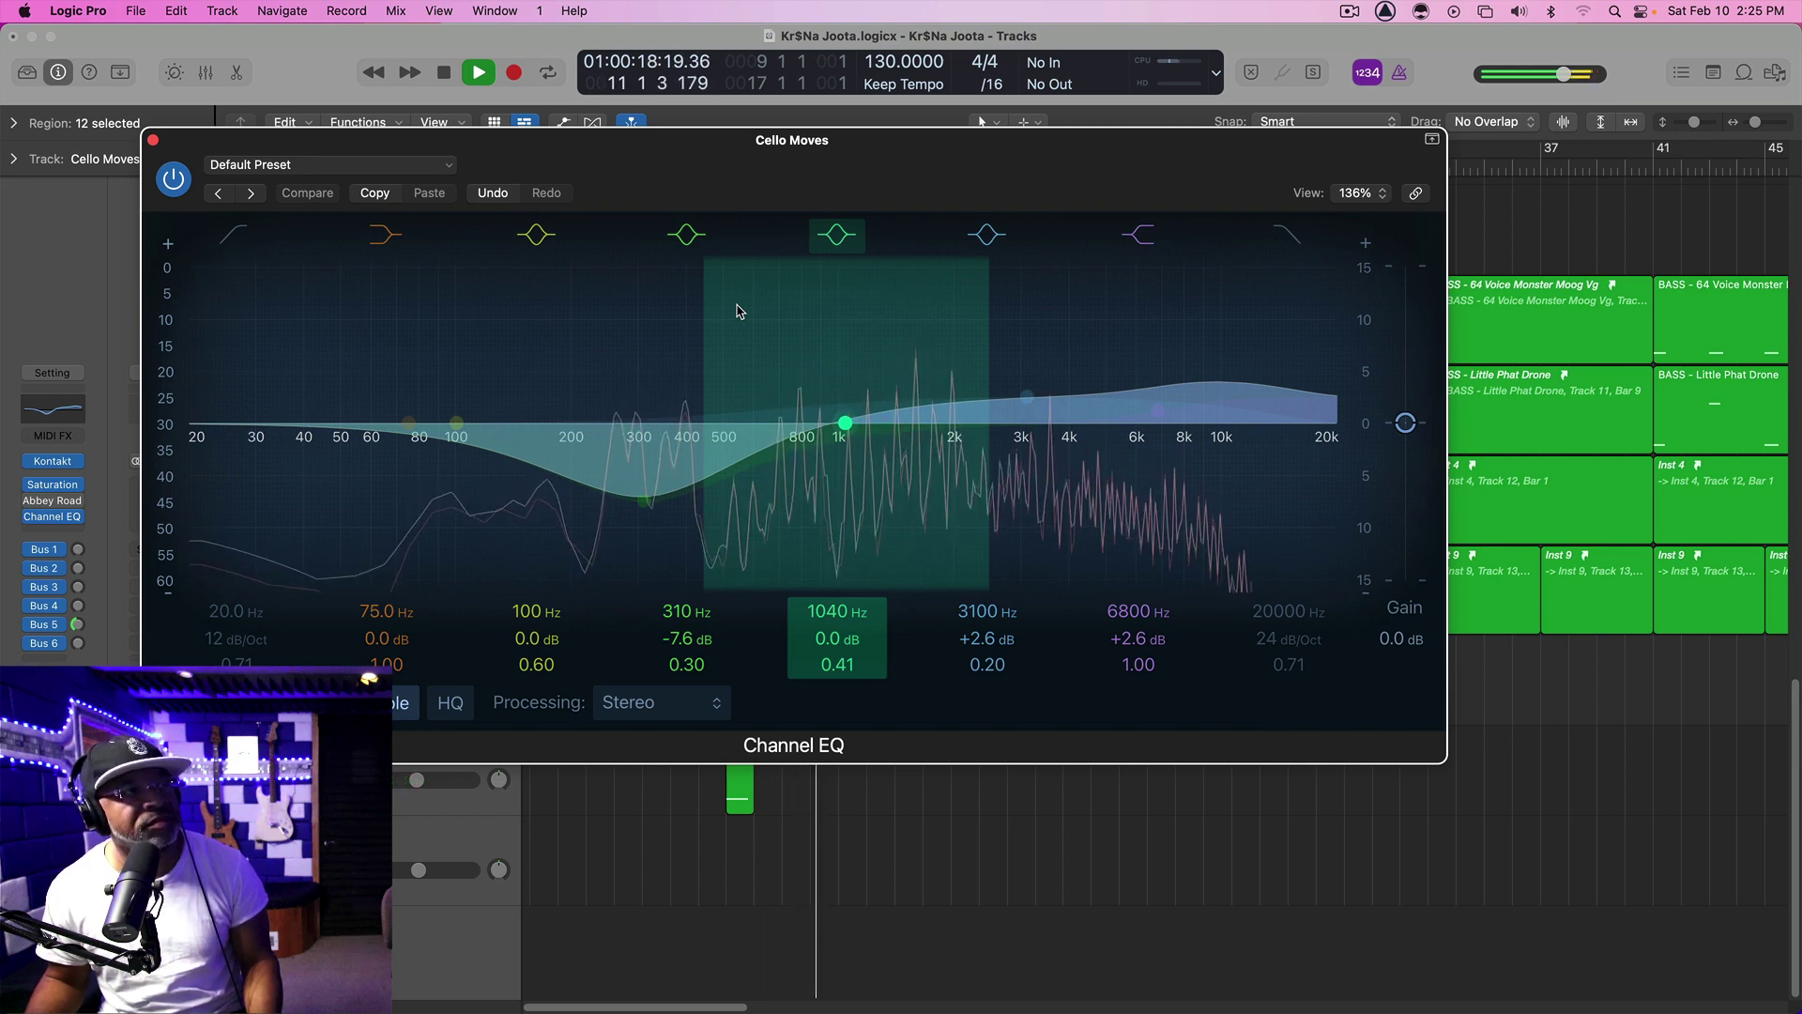
Replay the song from the start to about bar 11 to examine the Cello Moves Channel EQ curve, and move its window clear of the tracks
{"action": "key", "text": "space"}
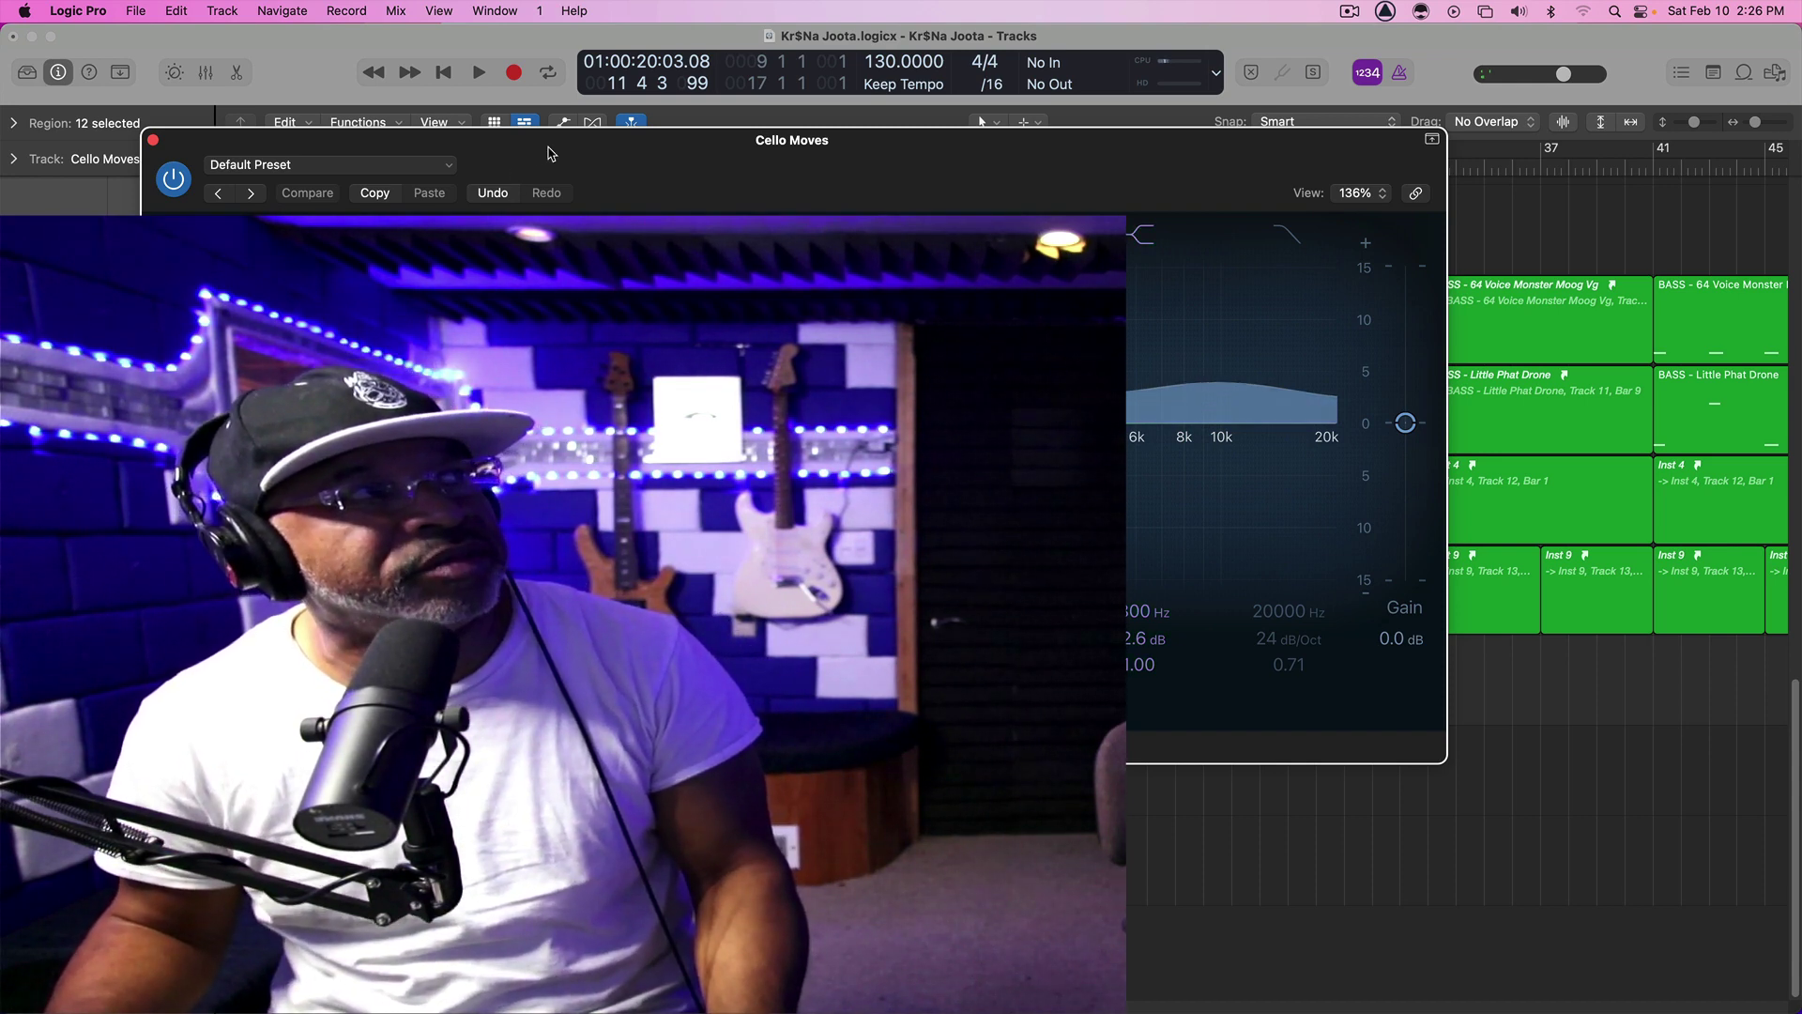
{"action": "left_click_drag", "start_coordinate": [555, 150], "coordinate": [813, 195]}
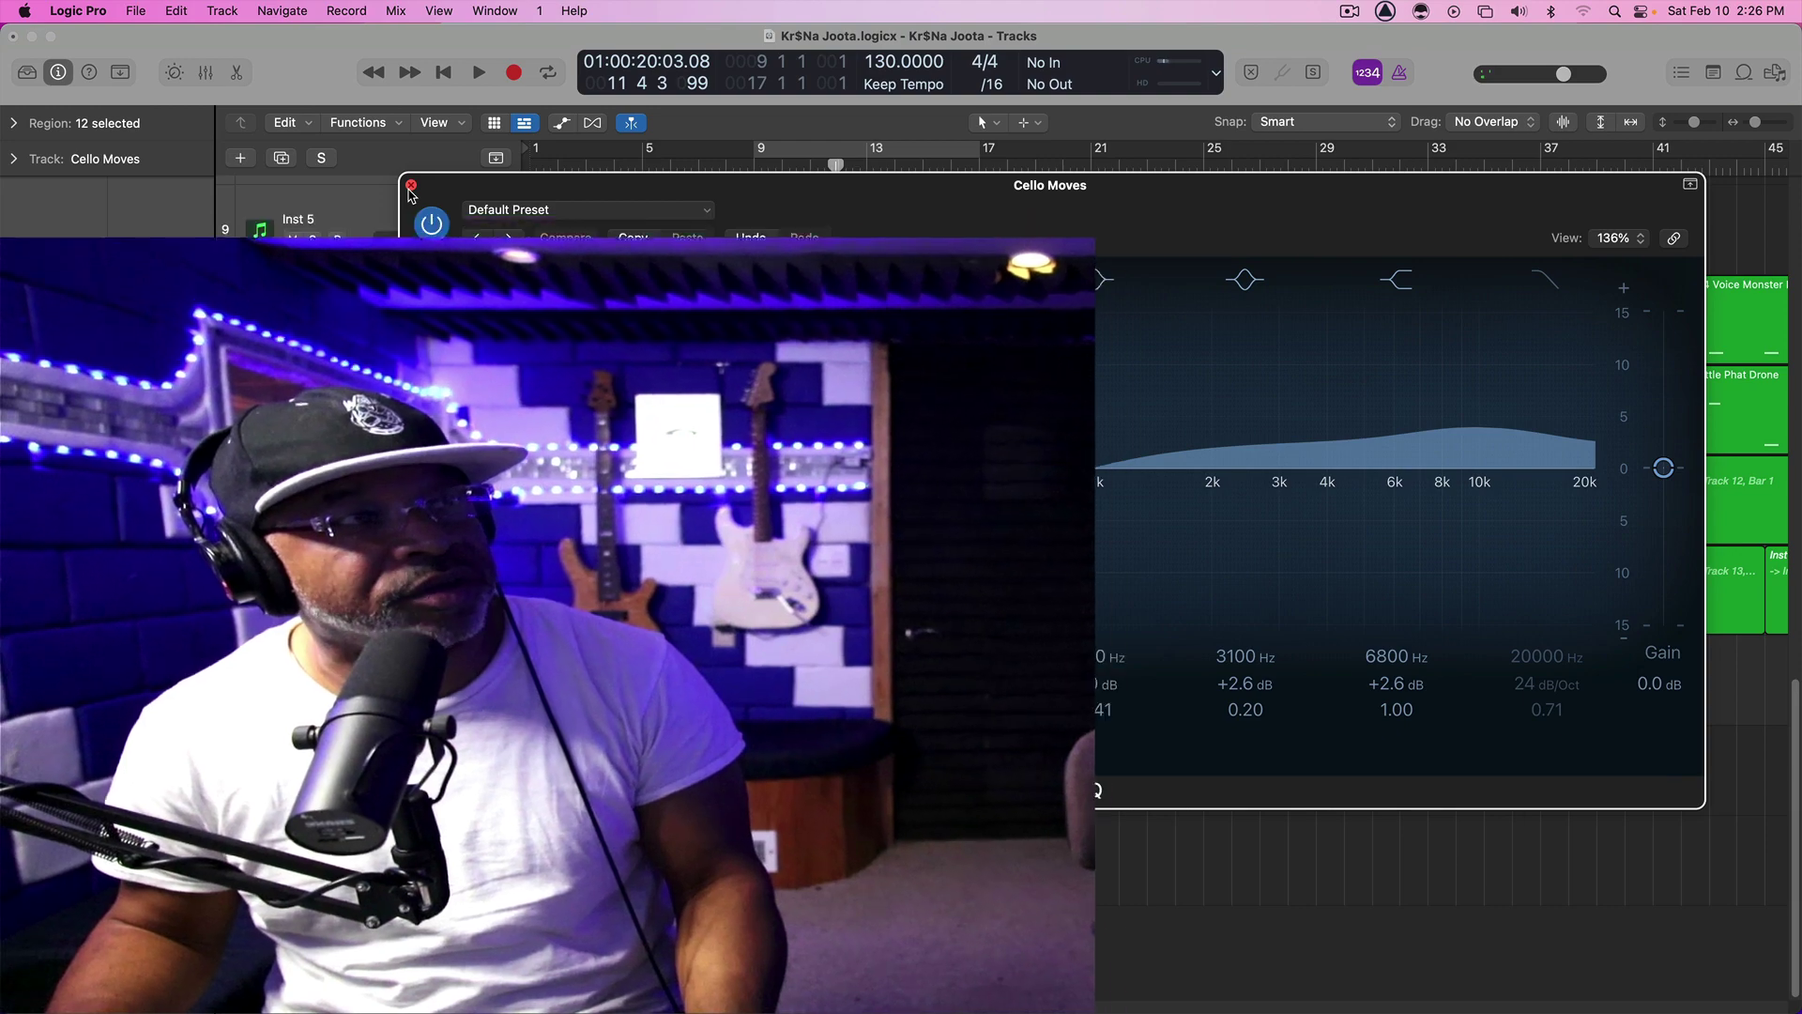
{"action": "key", "text": "Return"}
{"action": "key", "text": "space"}
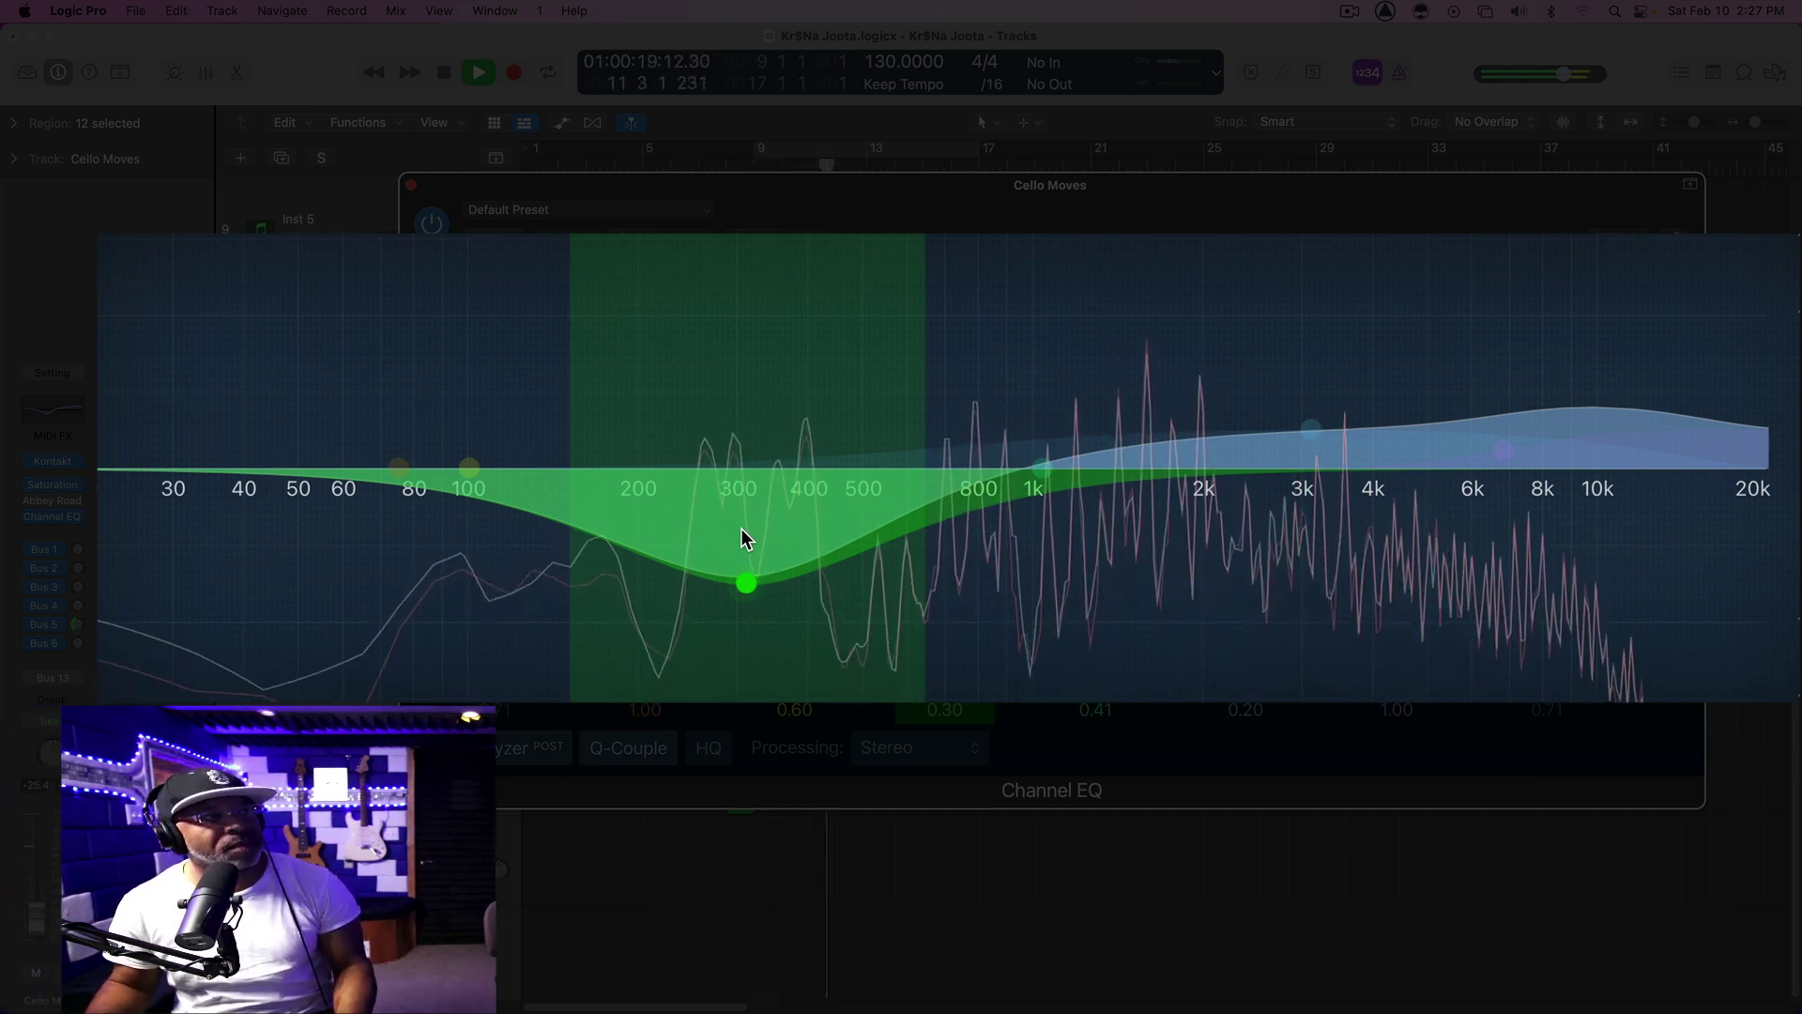
{"action": "key", "text": "space"}
{"action": "left_click_drag", "start_coordinate": [865, 202], "coordinate": [884, 55]}
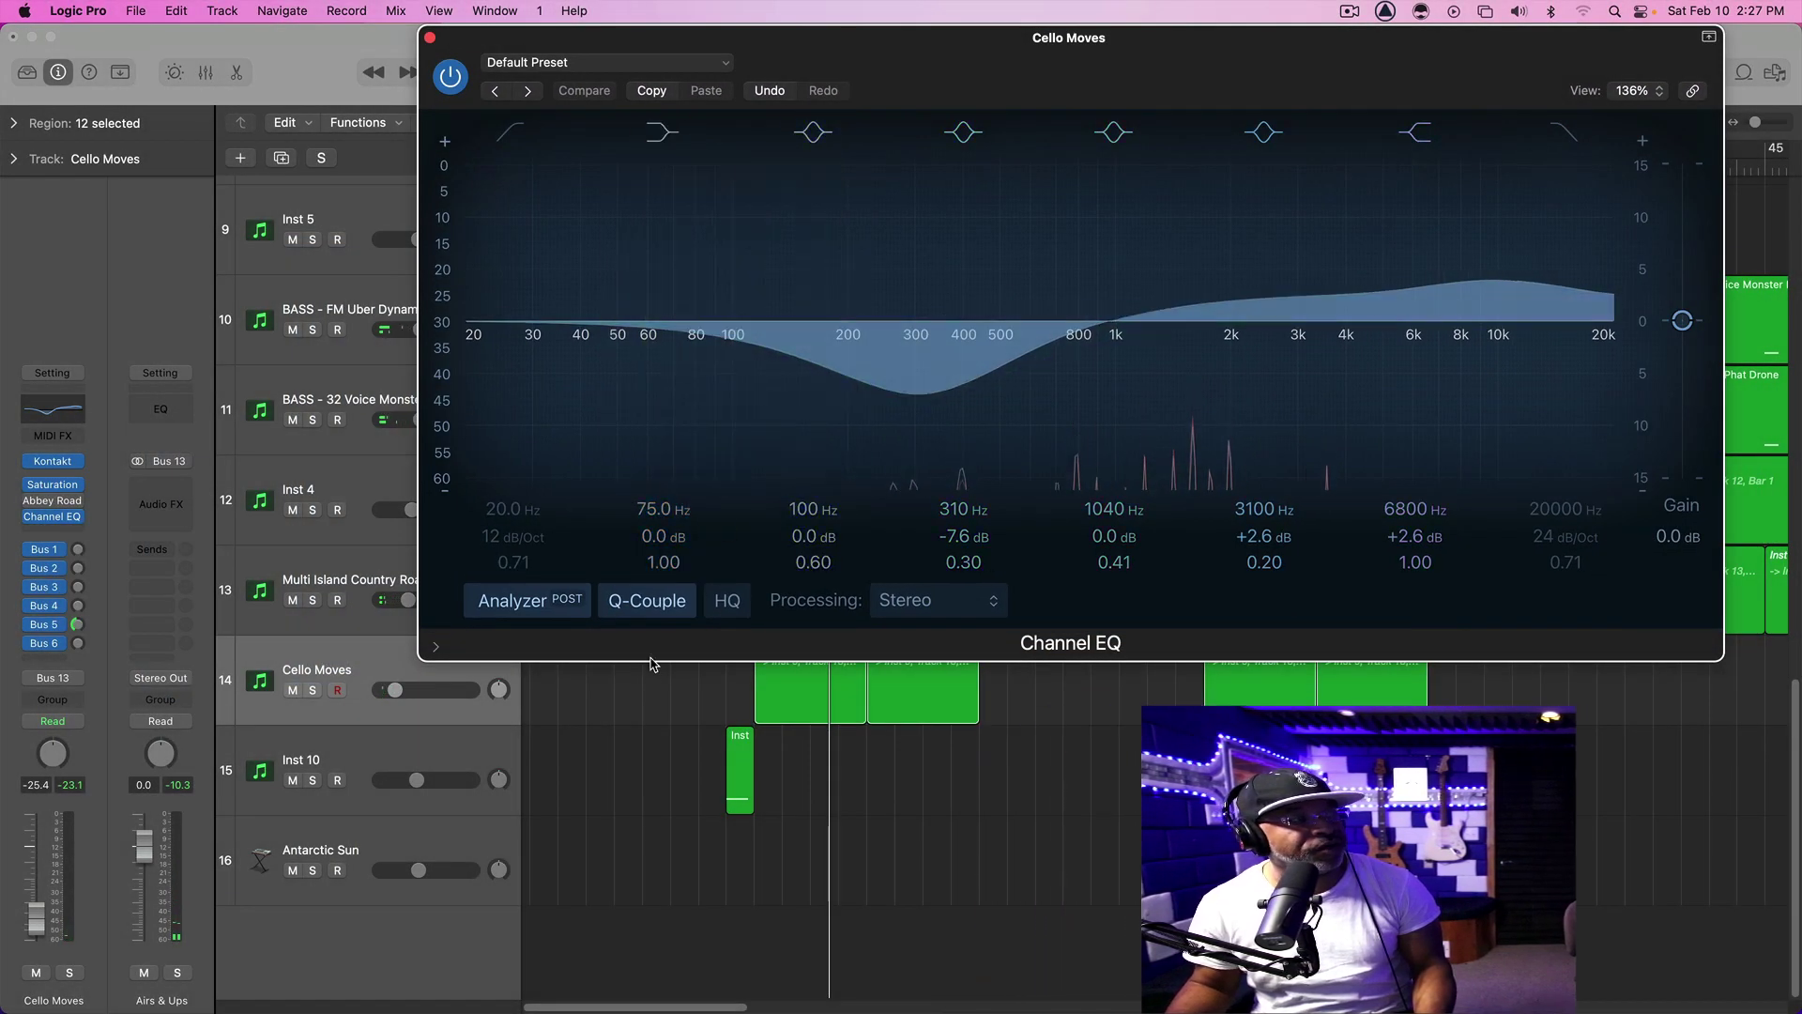
Insert a Channel EQ on the Multi Island Country Road track and arrange its window below the Cello Moves EQ for comparison during playback
{"action": "left_click", "coordinate": [612, 727]}
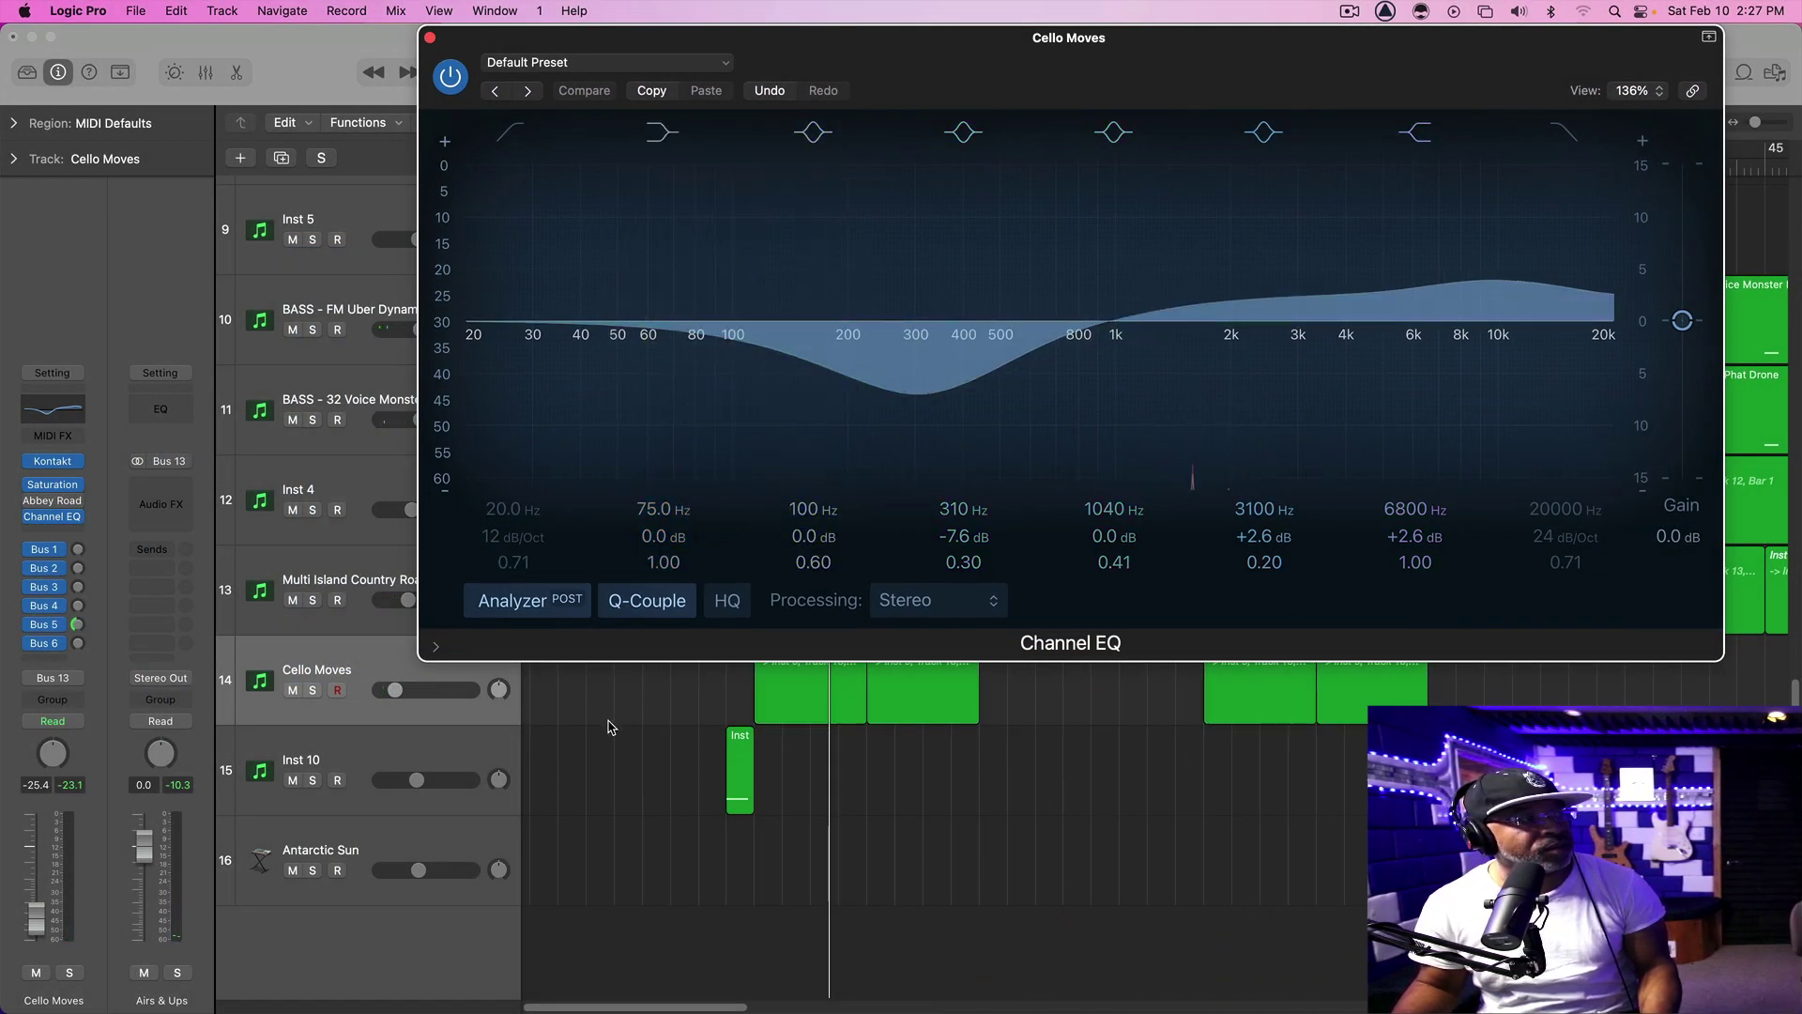
{"action": "left_click", "coordinate": [385, 565]}
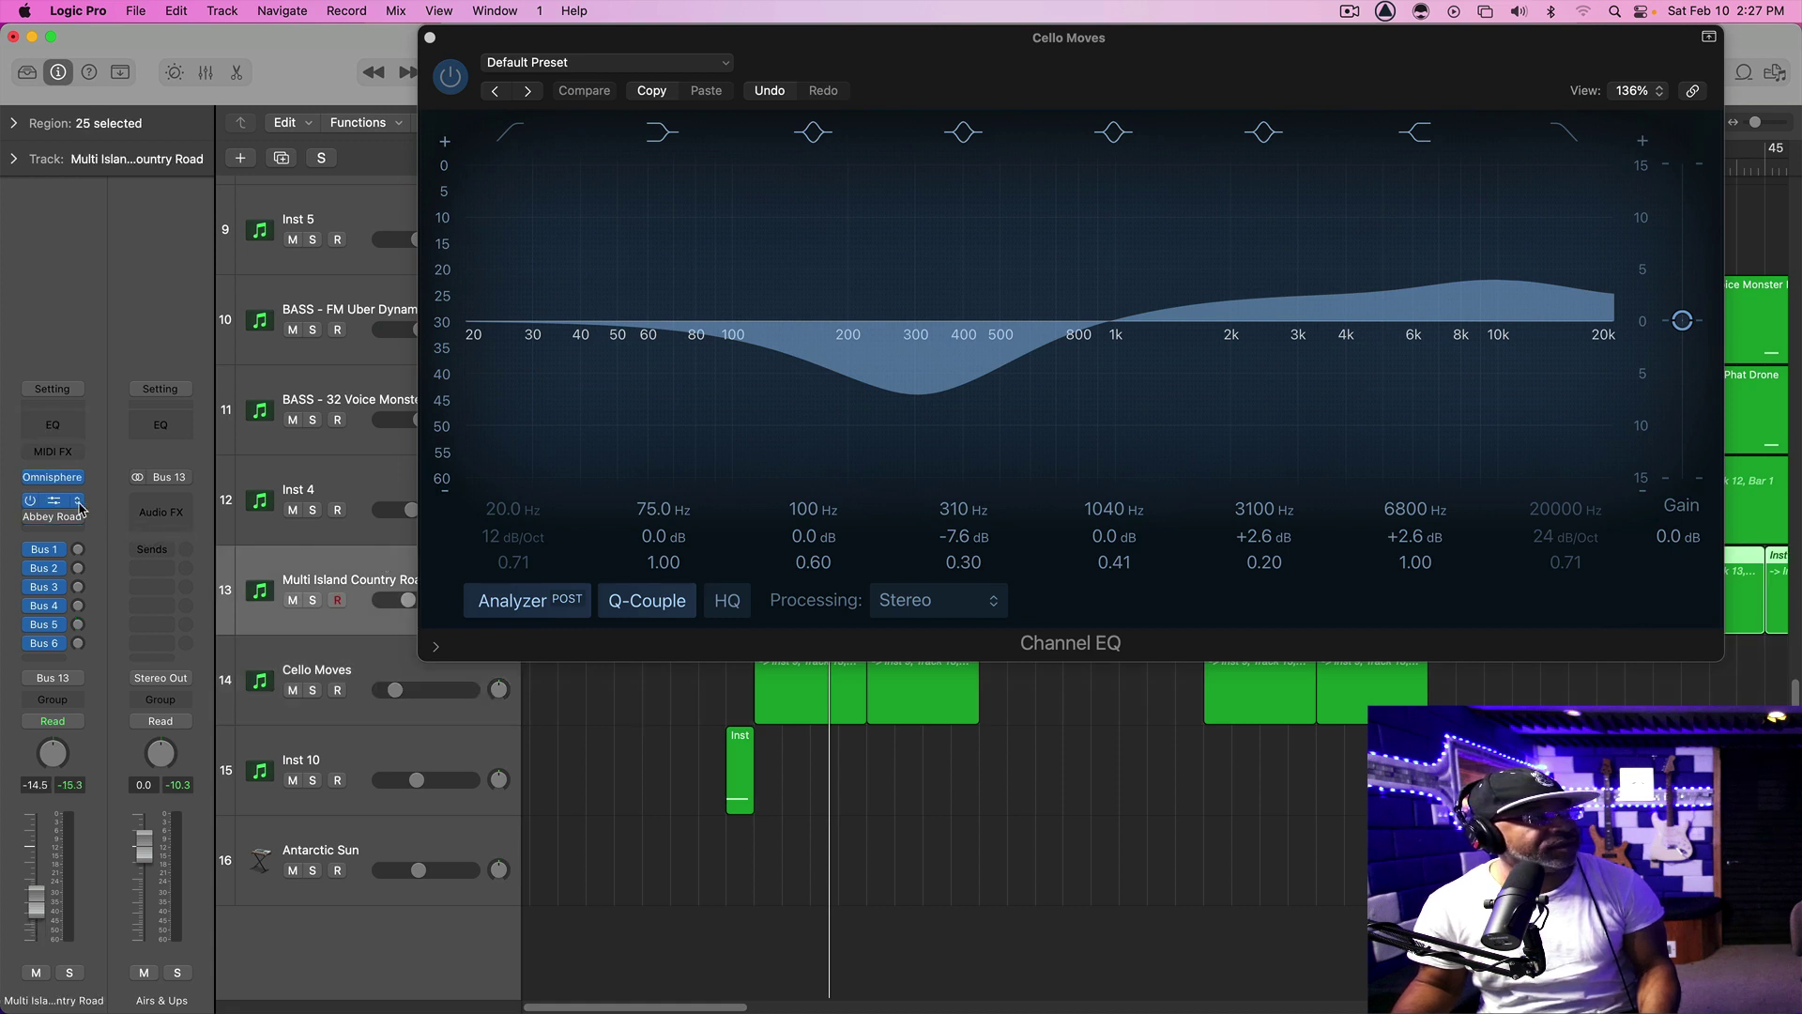
{"action": "left_click", "coordinate": [55, 427]}
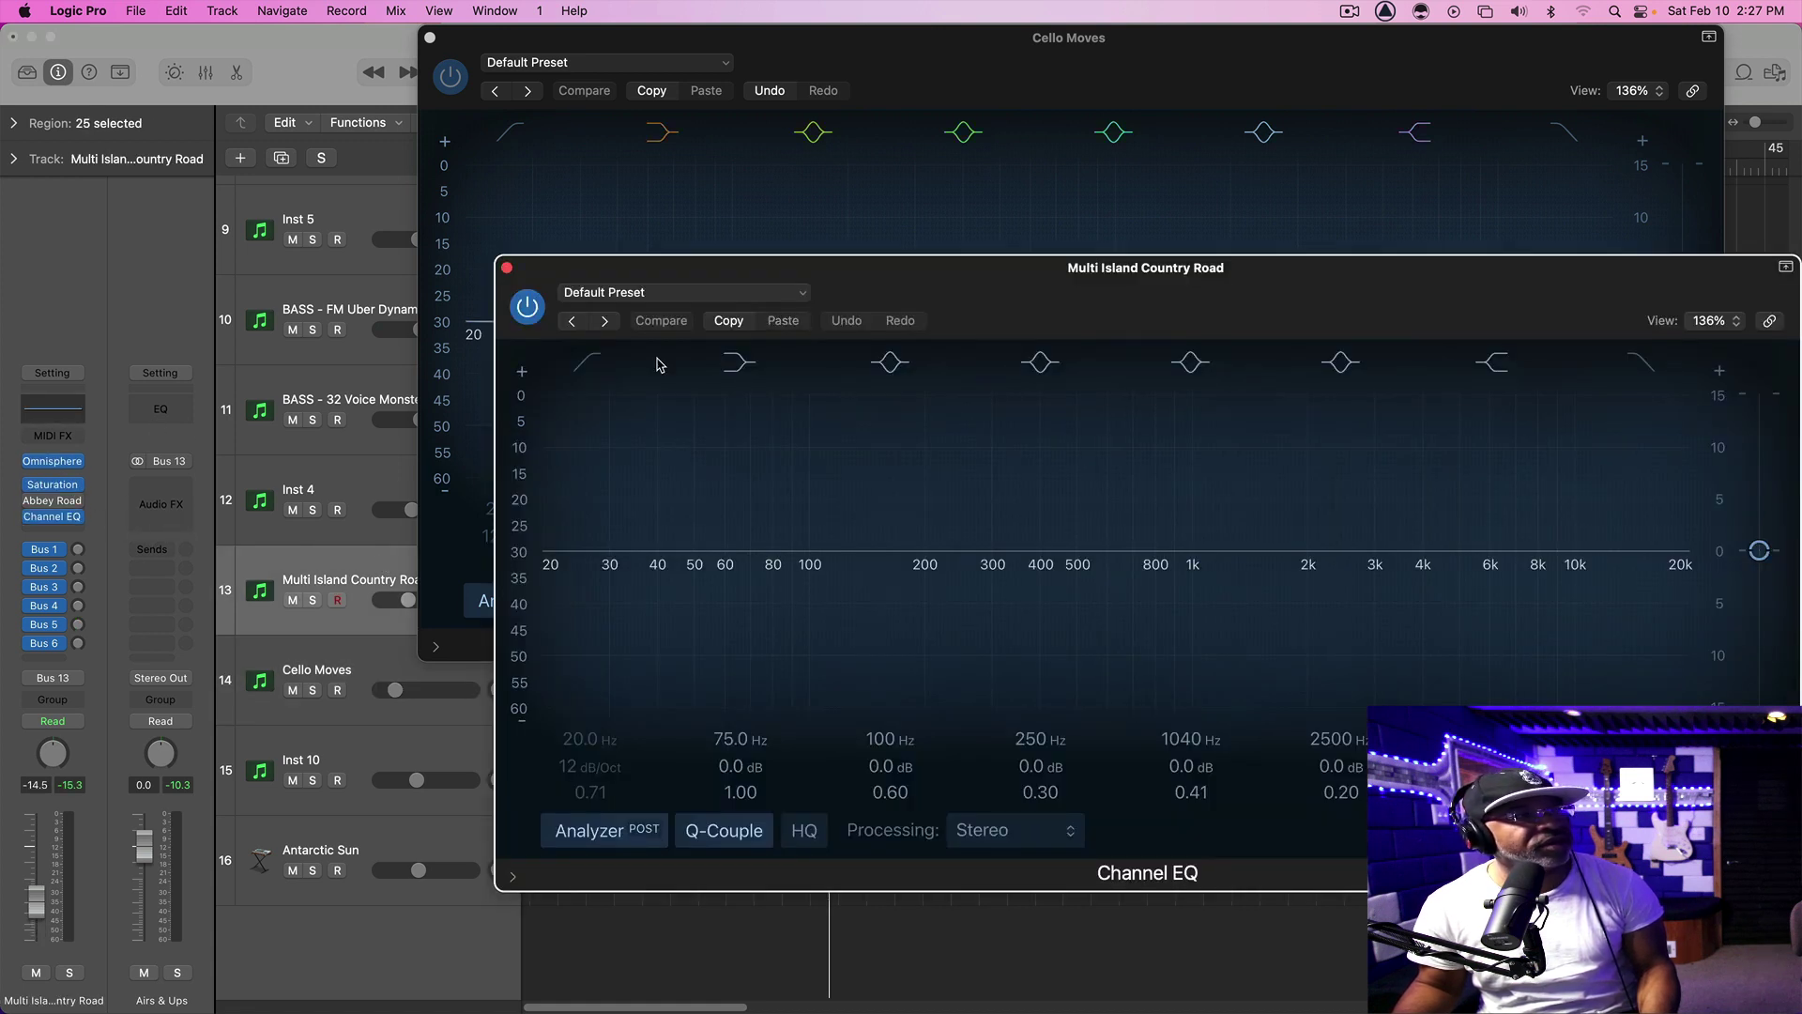
{"action": "left_click_drag", "start_coordinate": [1004, 283], "coordinate": [668, 542]}
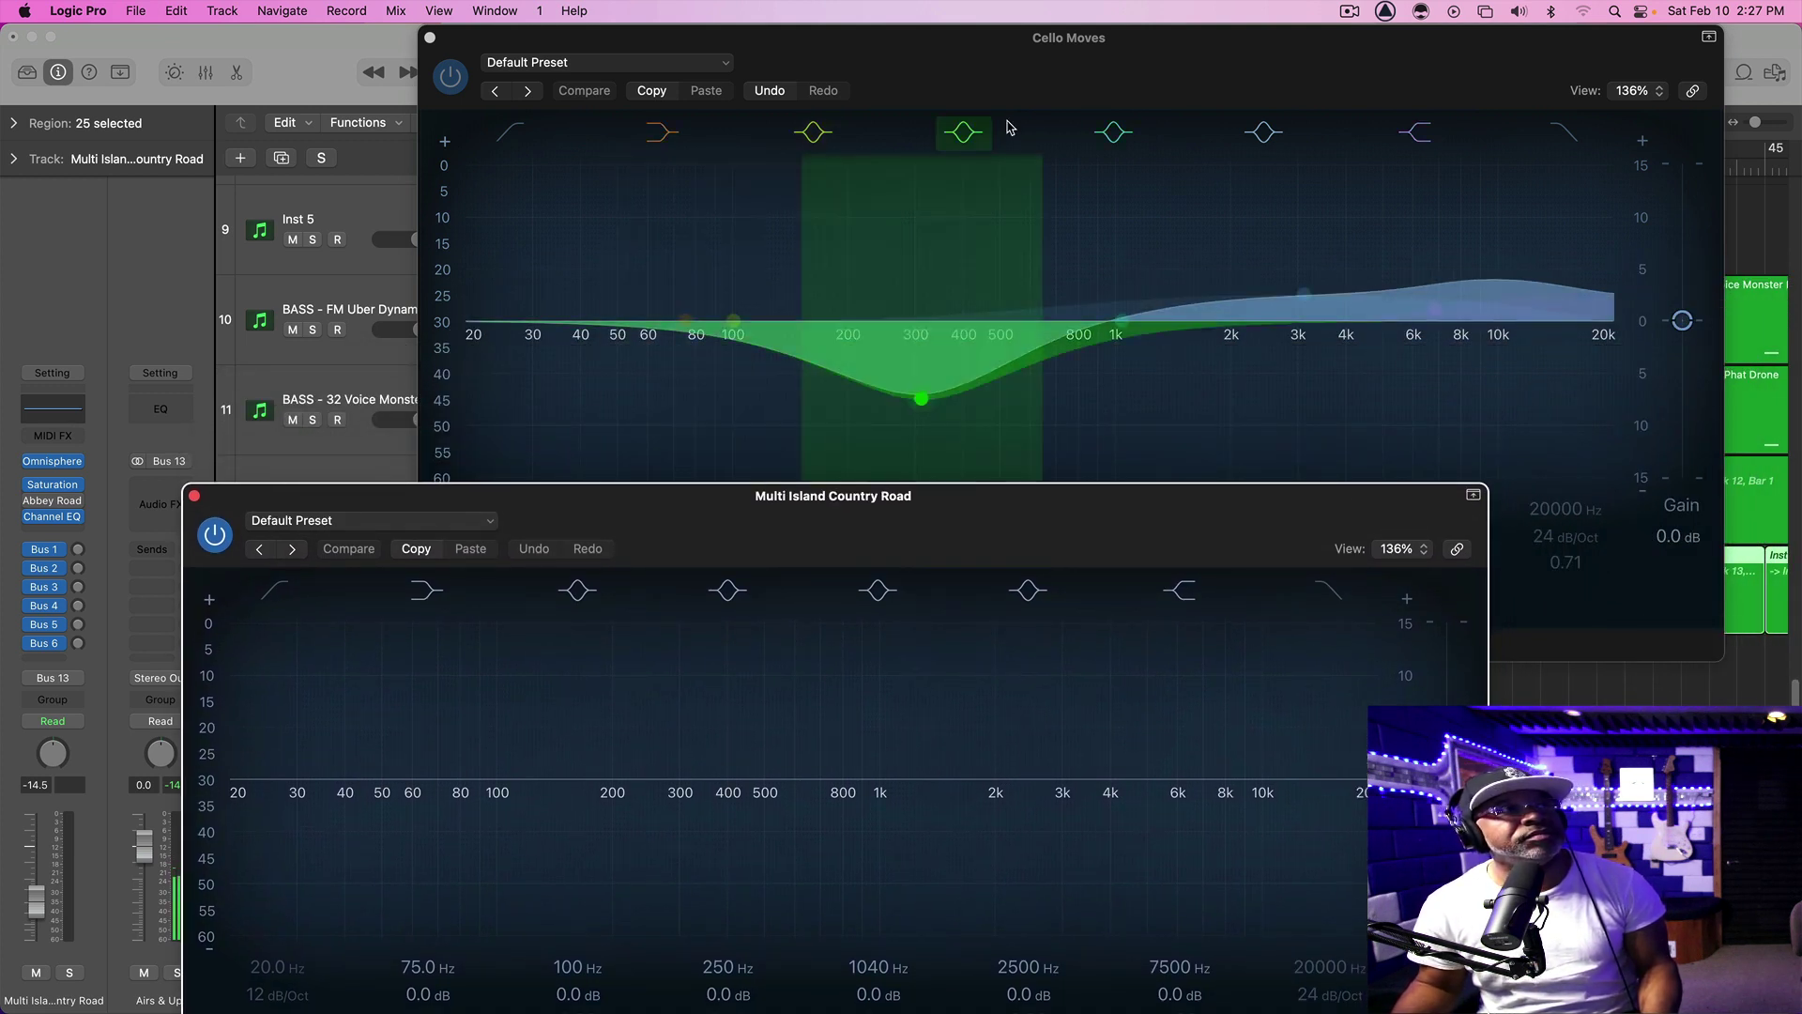
{"action": "left_click", "coordinate": [1003, 60]}
{"action": "left_click_drag", "start_coordinate": [1003, 60], "coordinate": [1069, 60]}
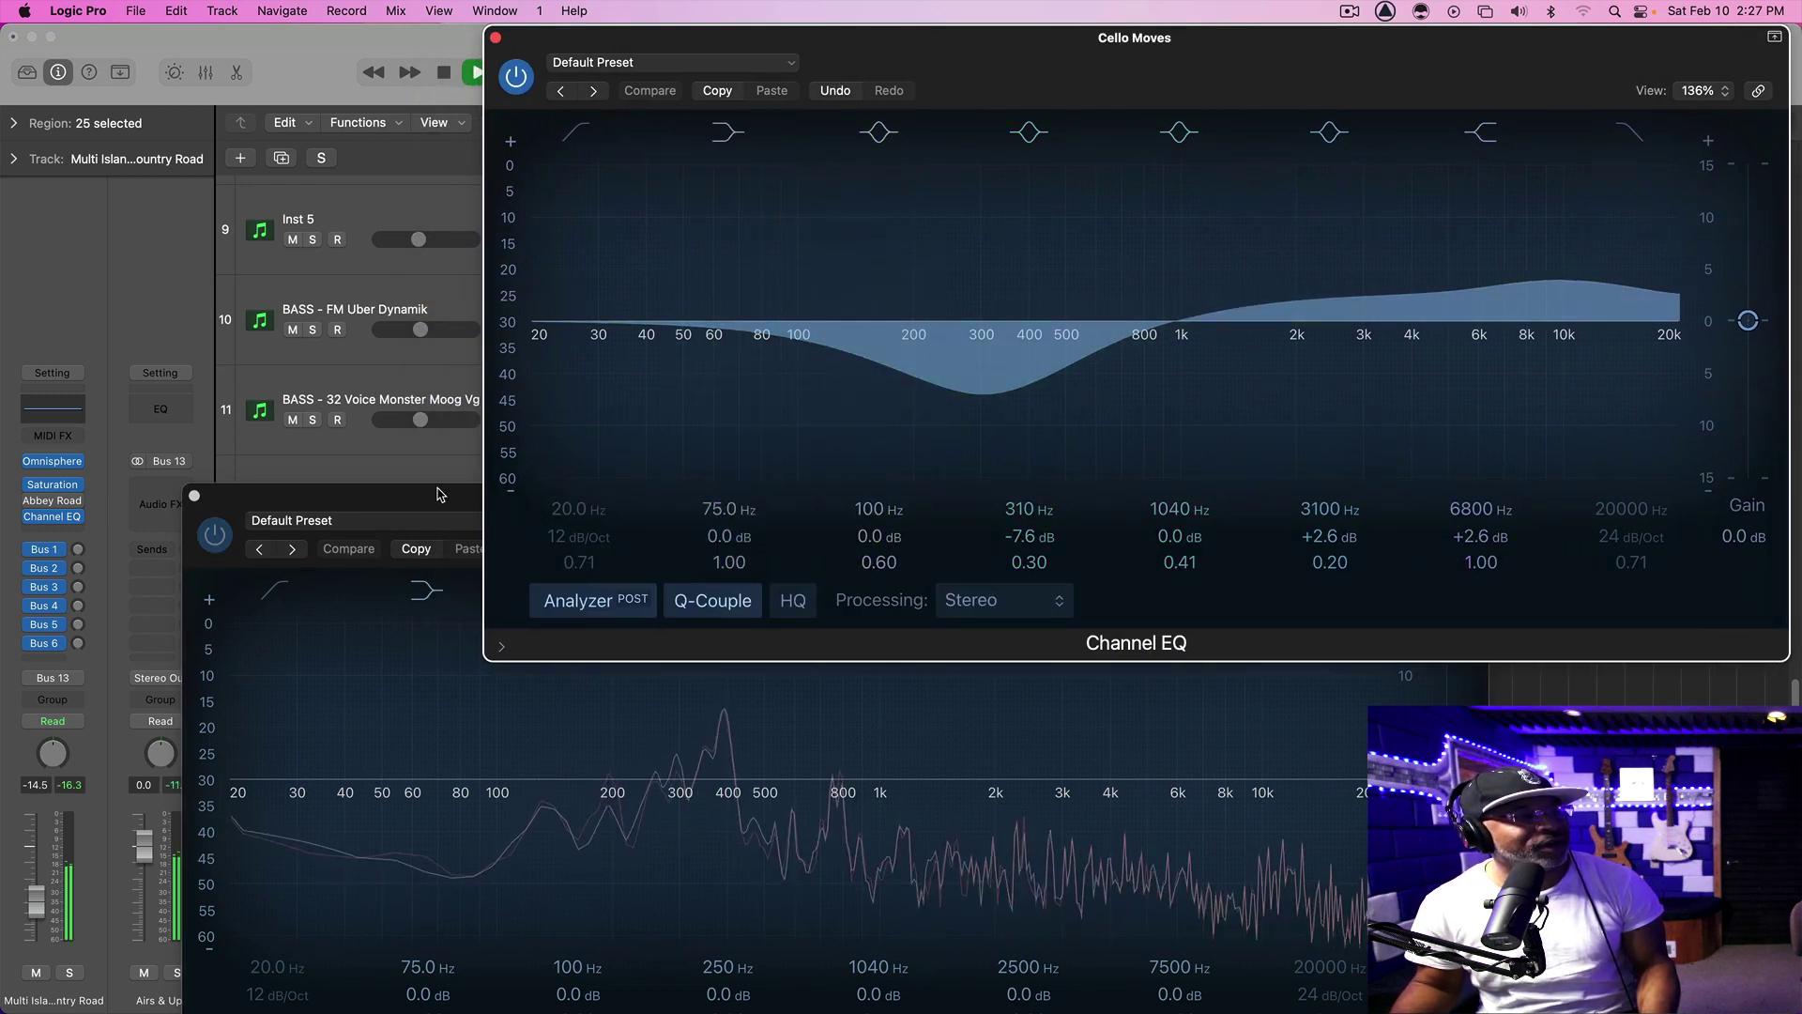
Set the fourth band of the Multi Island Country Road Channel EQ to +0.5 dB at 346 Hz and resume playback
{"action": "left_click", "coordinate": [472, 649]}
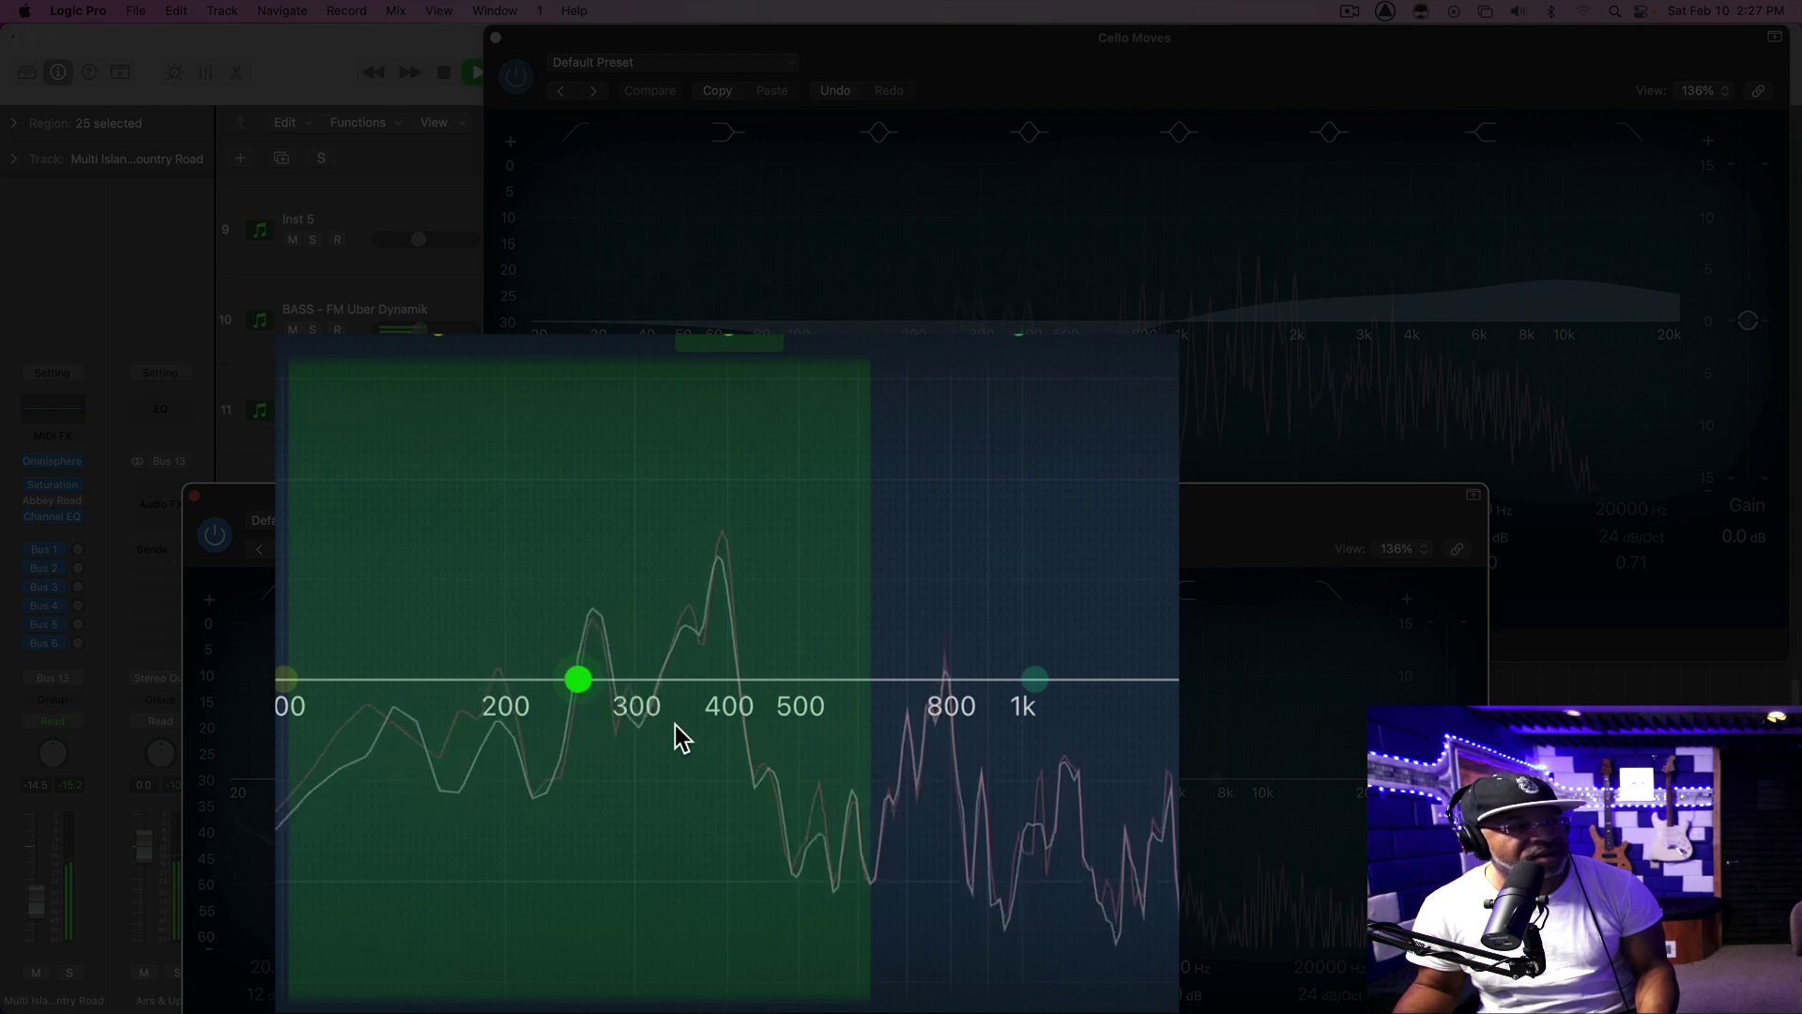
{"action": "key", "text": "space"}
{"action": "left_click_drag", "start_coordinate": [578, 679], "coordinate": [688, 674]}
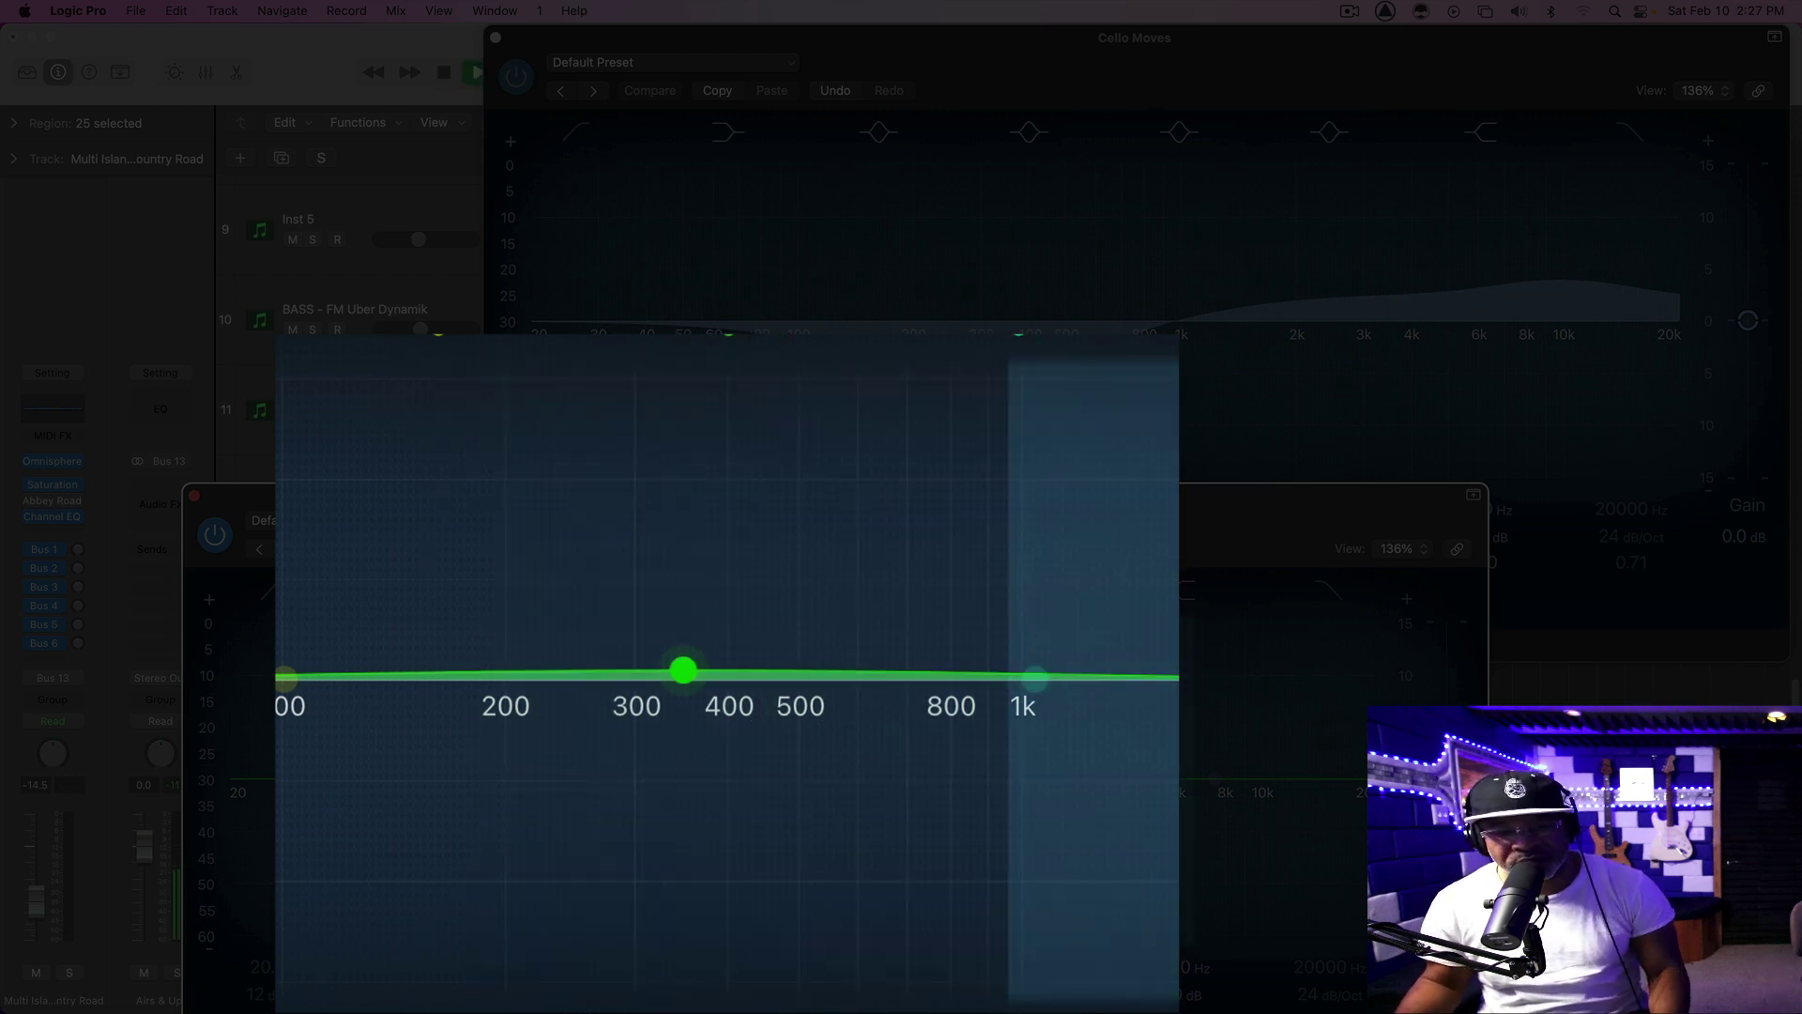
{"action": "left_click_drag", "start_coordinate": [713, 507], "coordinate": [714, 442]}
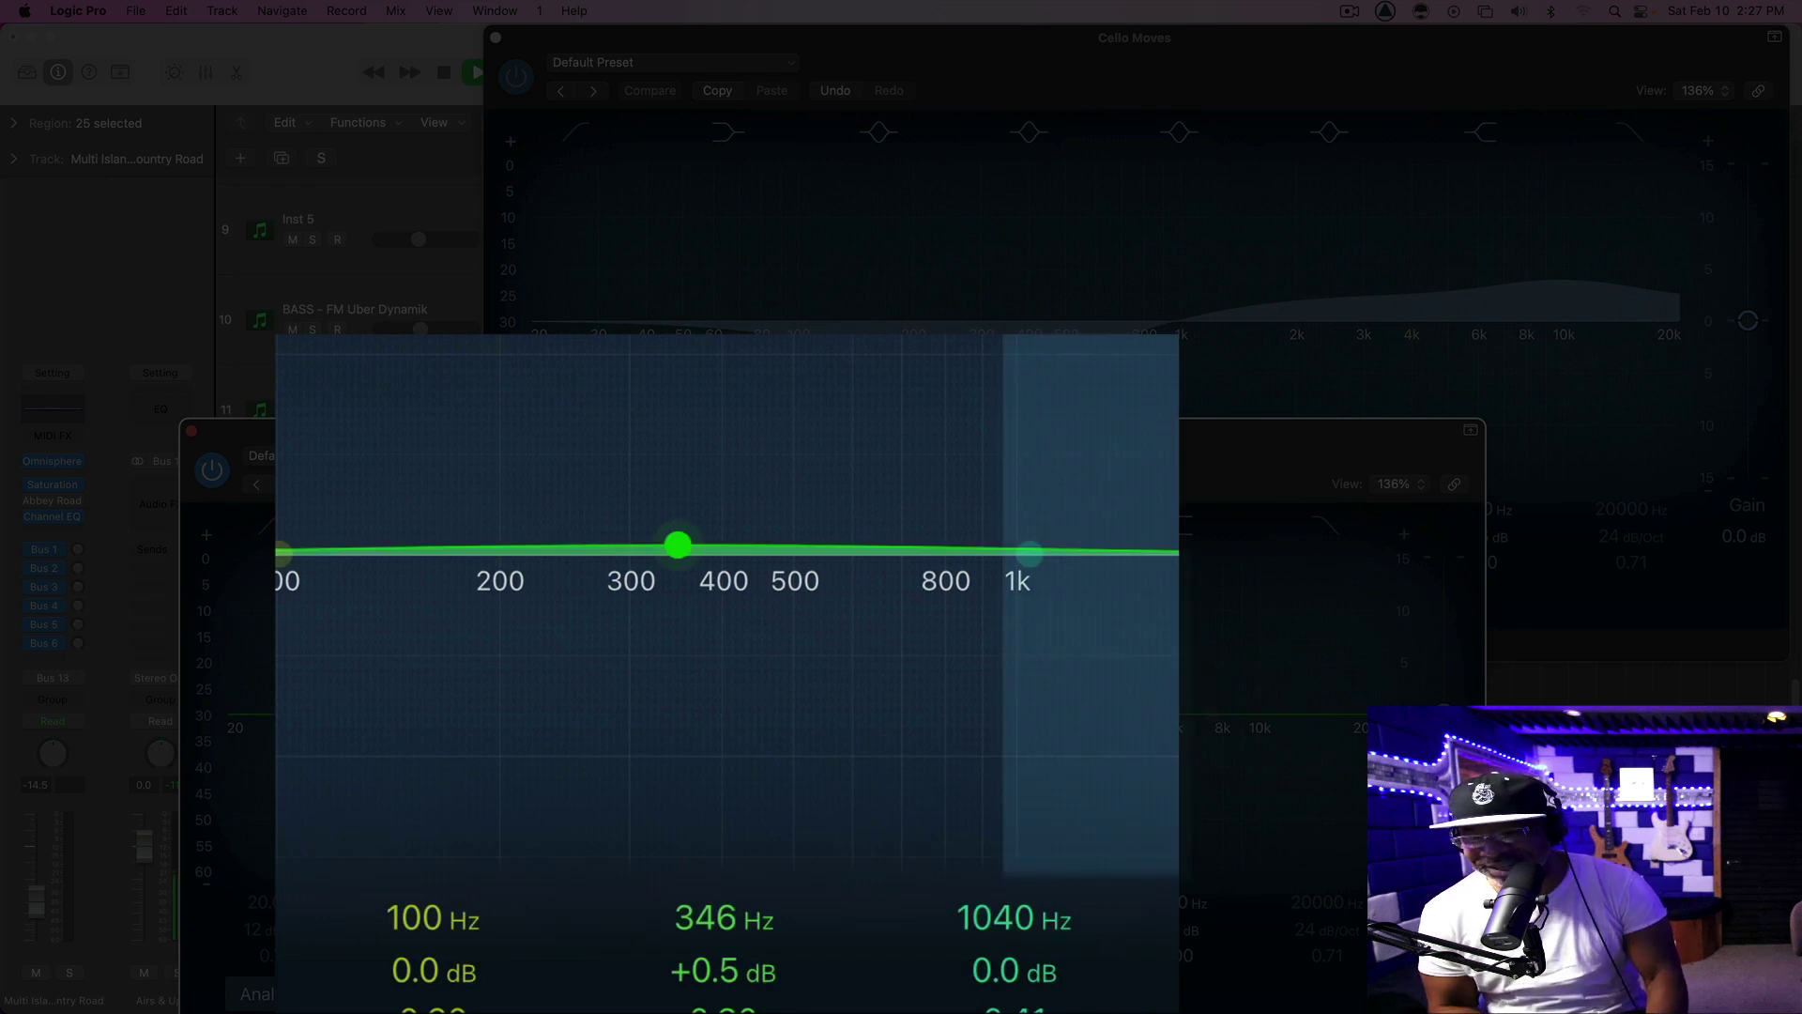
{"action": "key", "text": "space"}
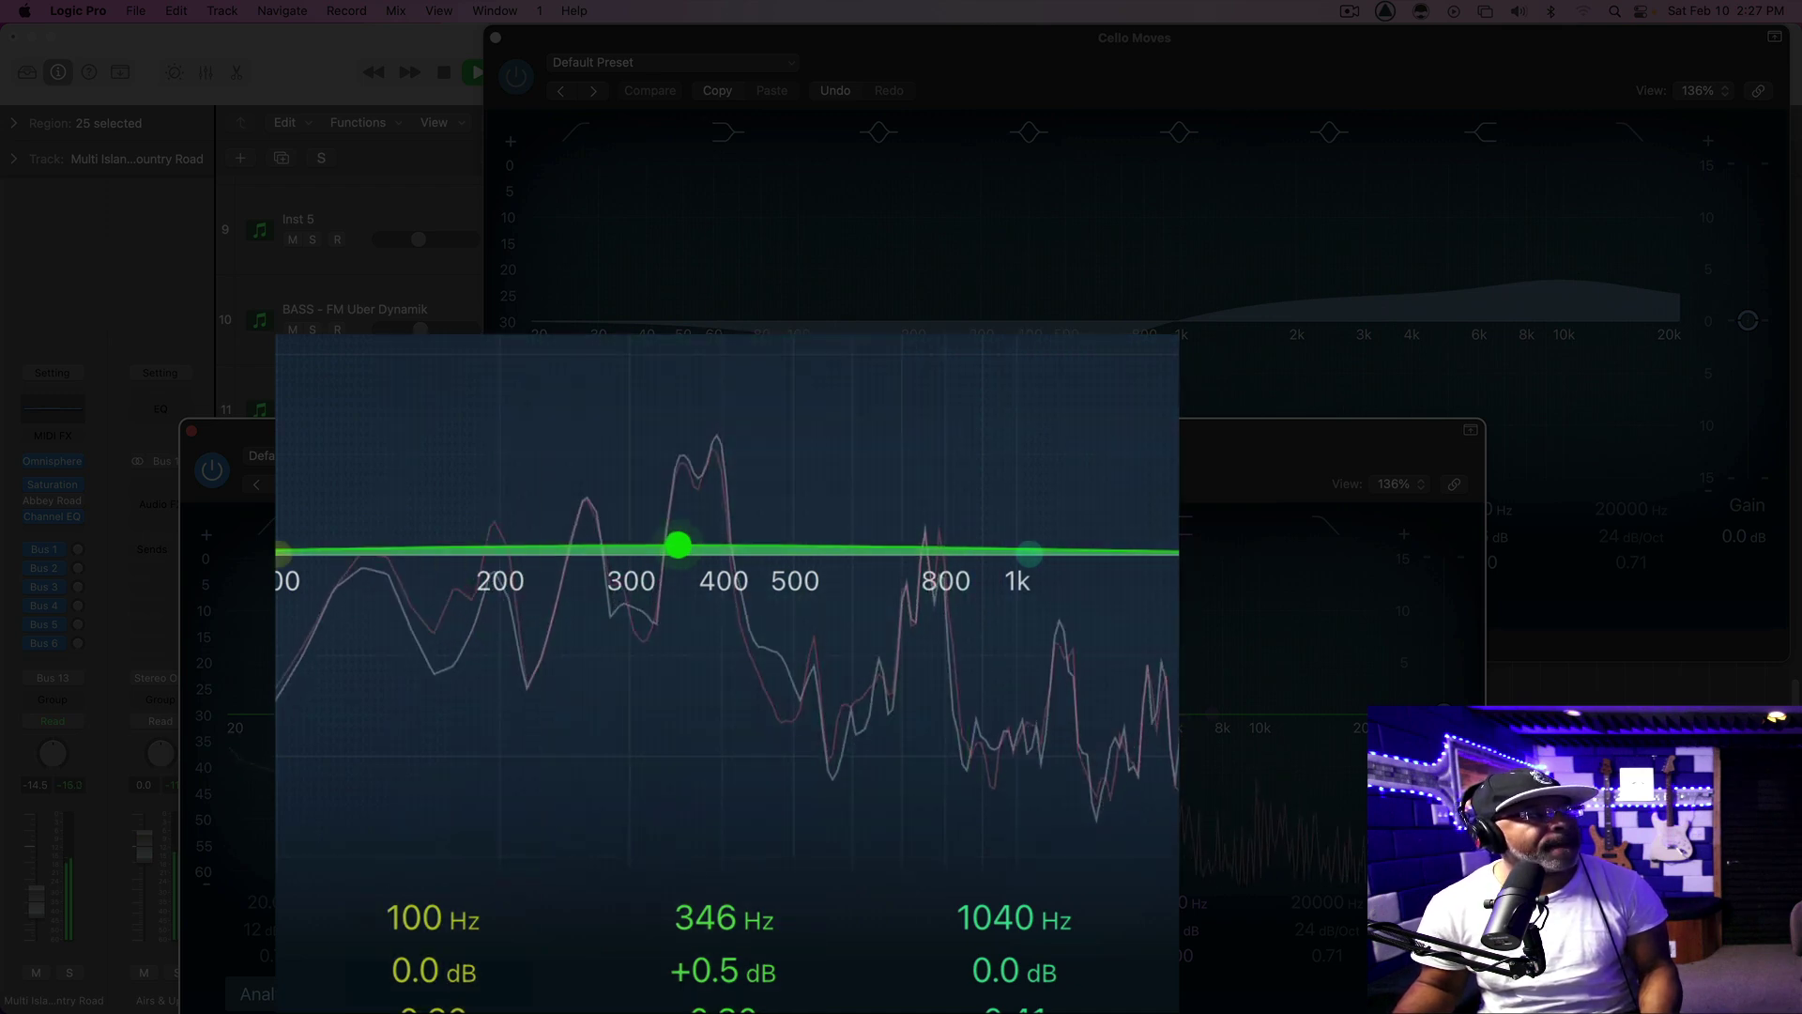
Close the Cello Moves Channel EQ and move the Multi Island Country Road EQ window down to uncover the tracks
{"action": "left_click", "coordinate": [507, 42]}
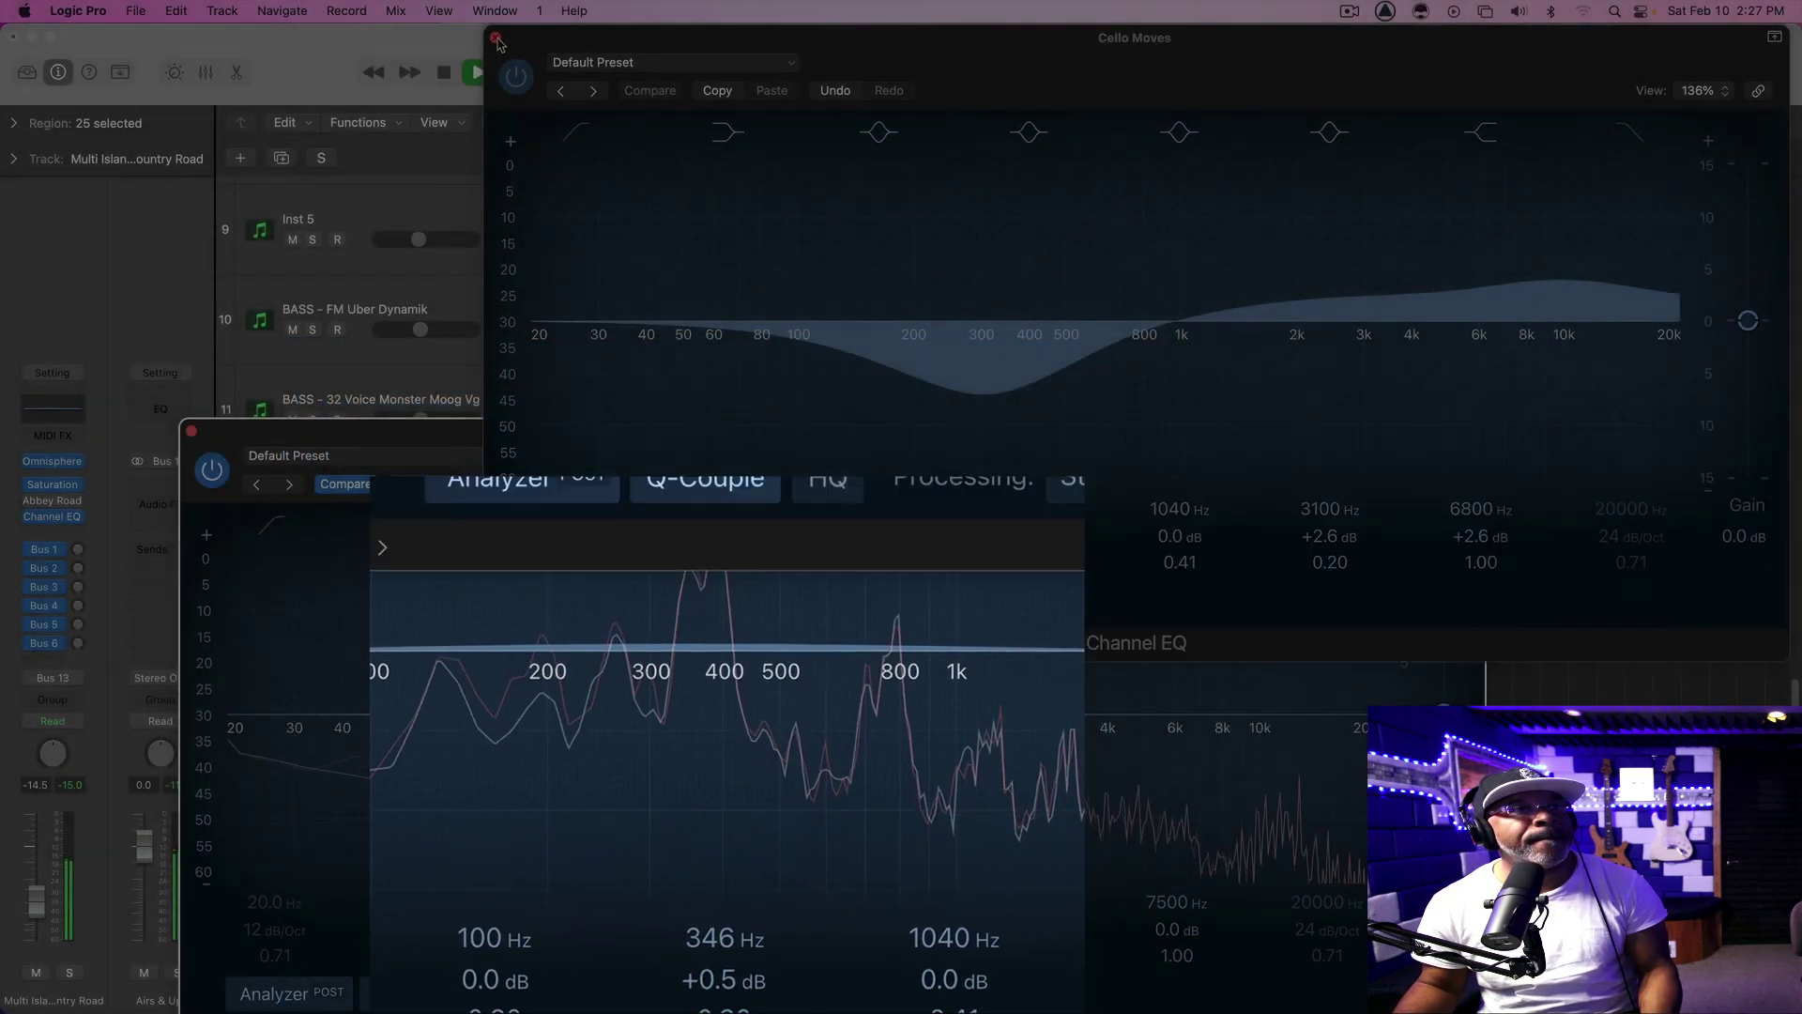
{"action": "left_click", "coordinate": [496, 37]}
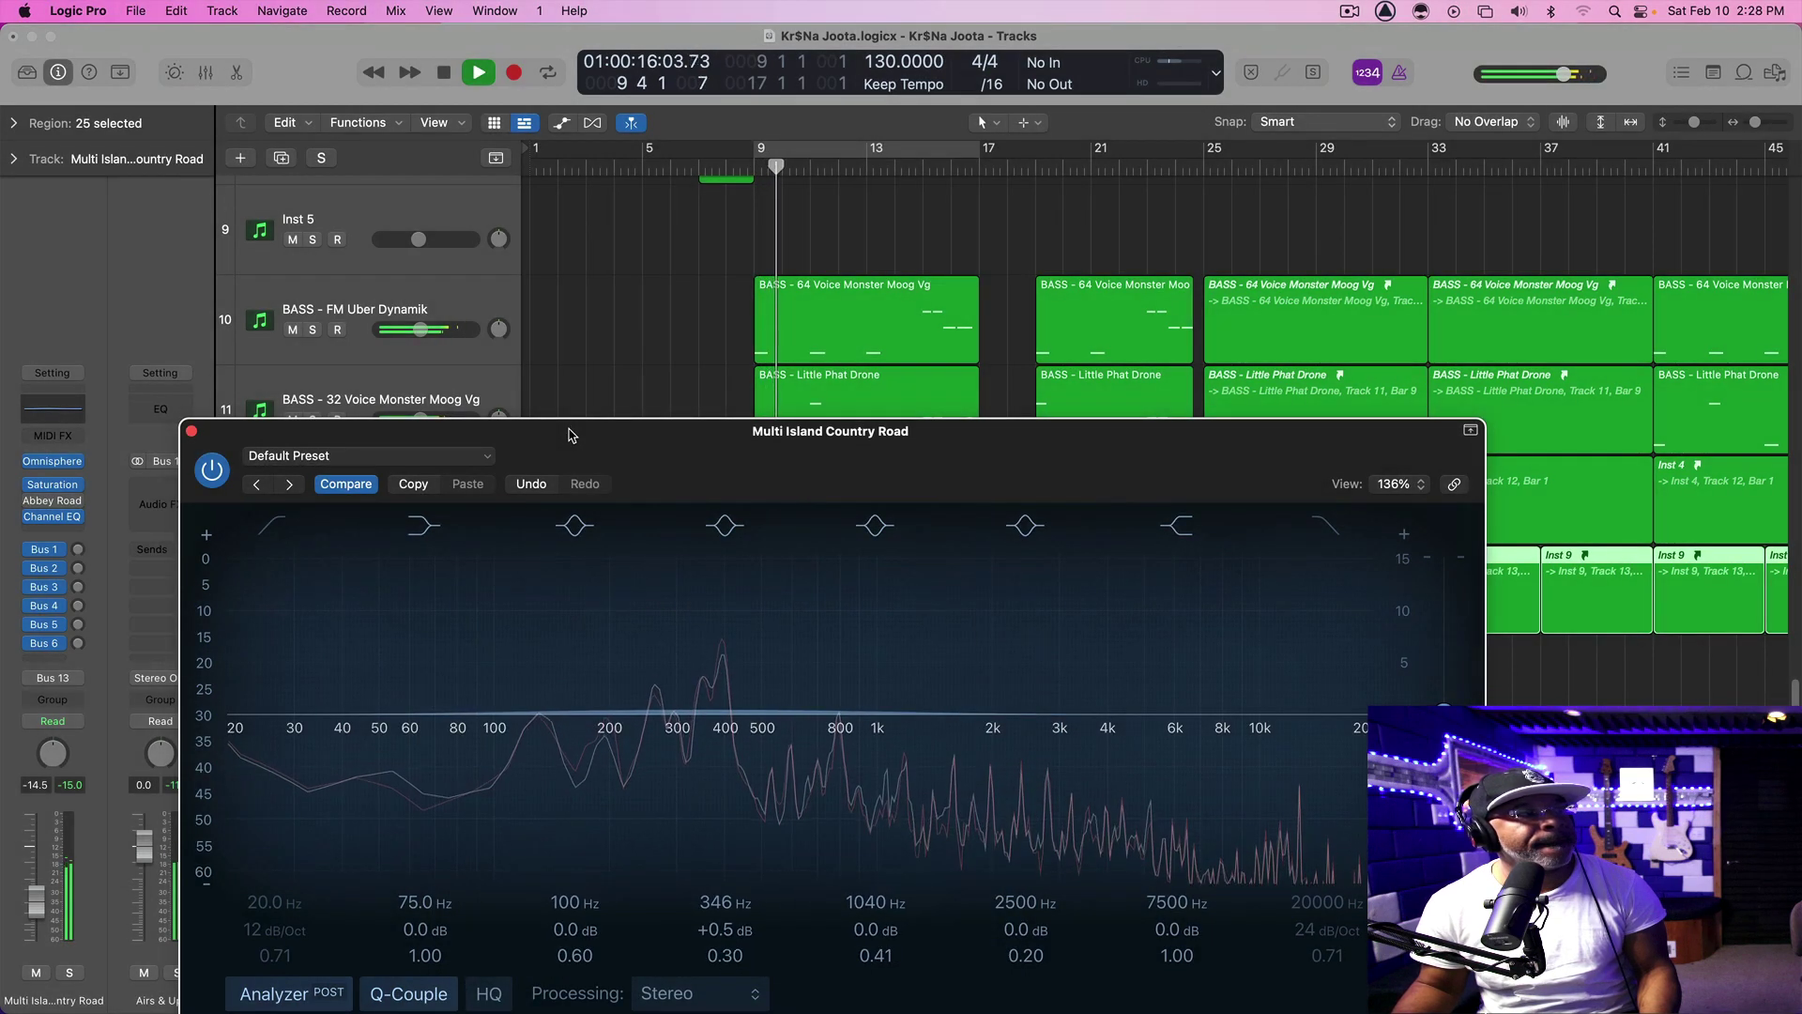
{"action": "left_click_drag", "start_coordinate": [571, 436], "coordinate": [666, 719]}
Solo the Multi Island Country Road track, play it from the start and bring its Channel EQ window back into full view
{"action": "key", "text": "space"}
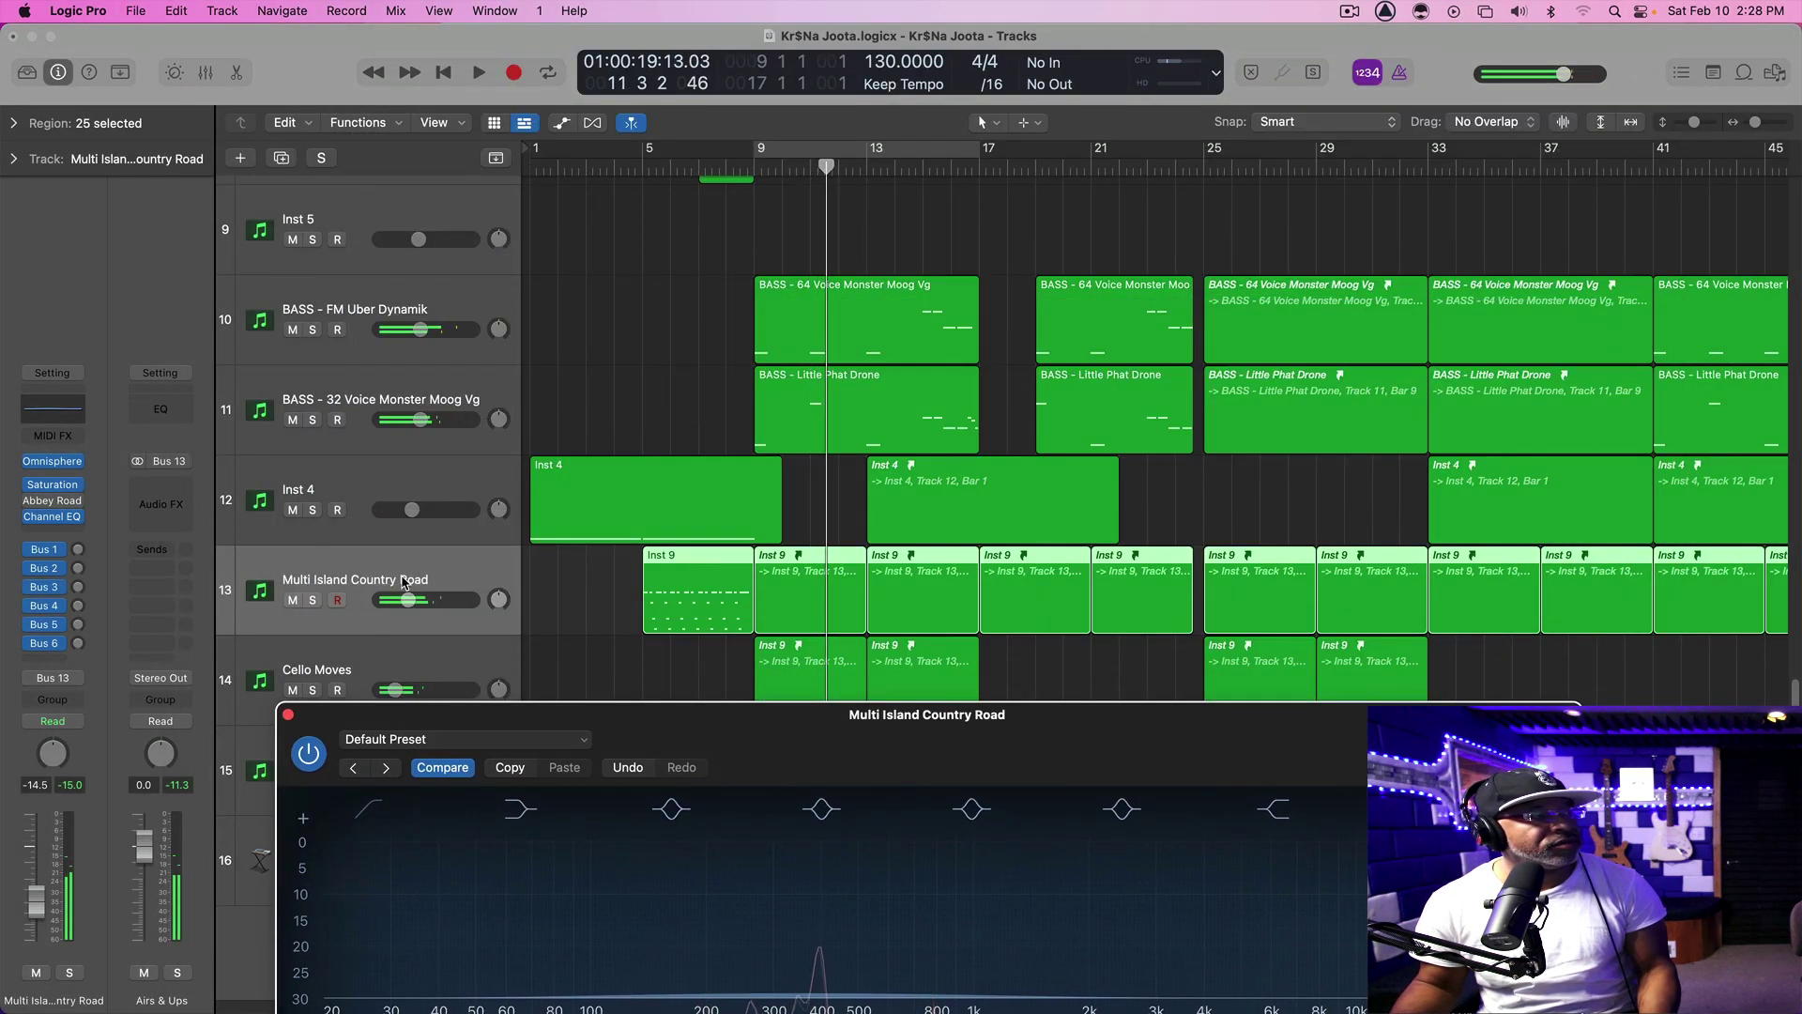
{"action": "left_click", "coordinate": [312, 600]}
{"action": "key", "text": "space"}
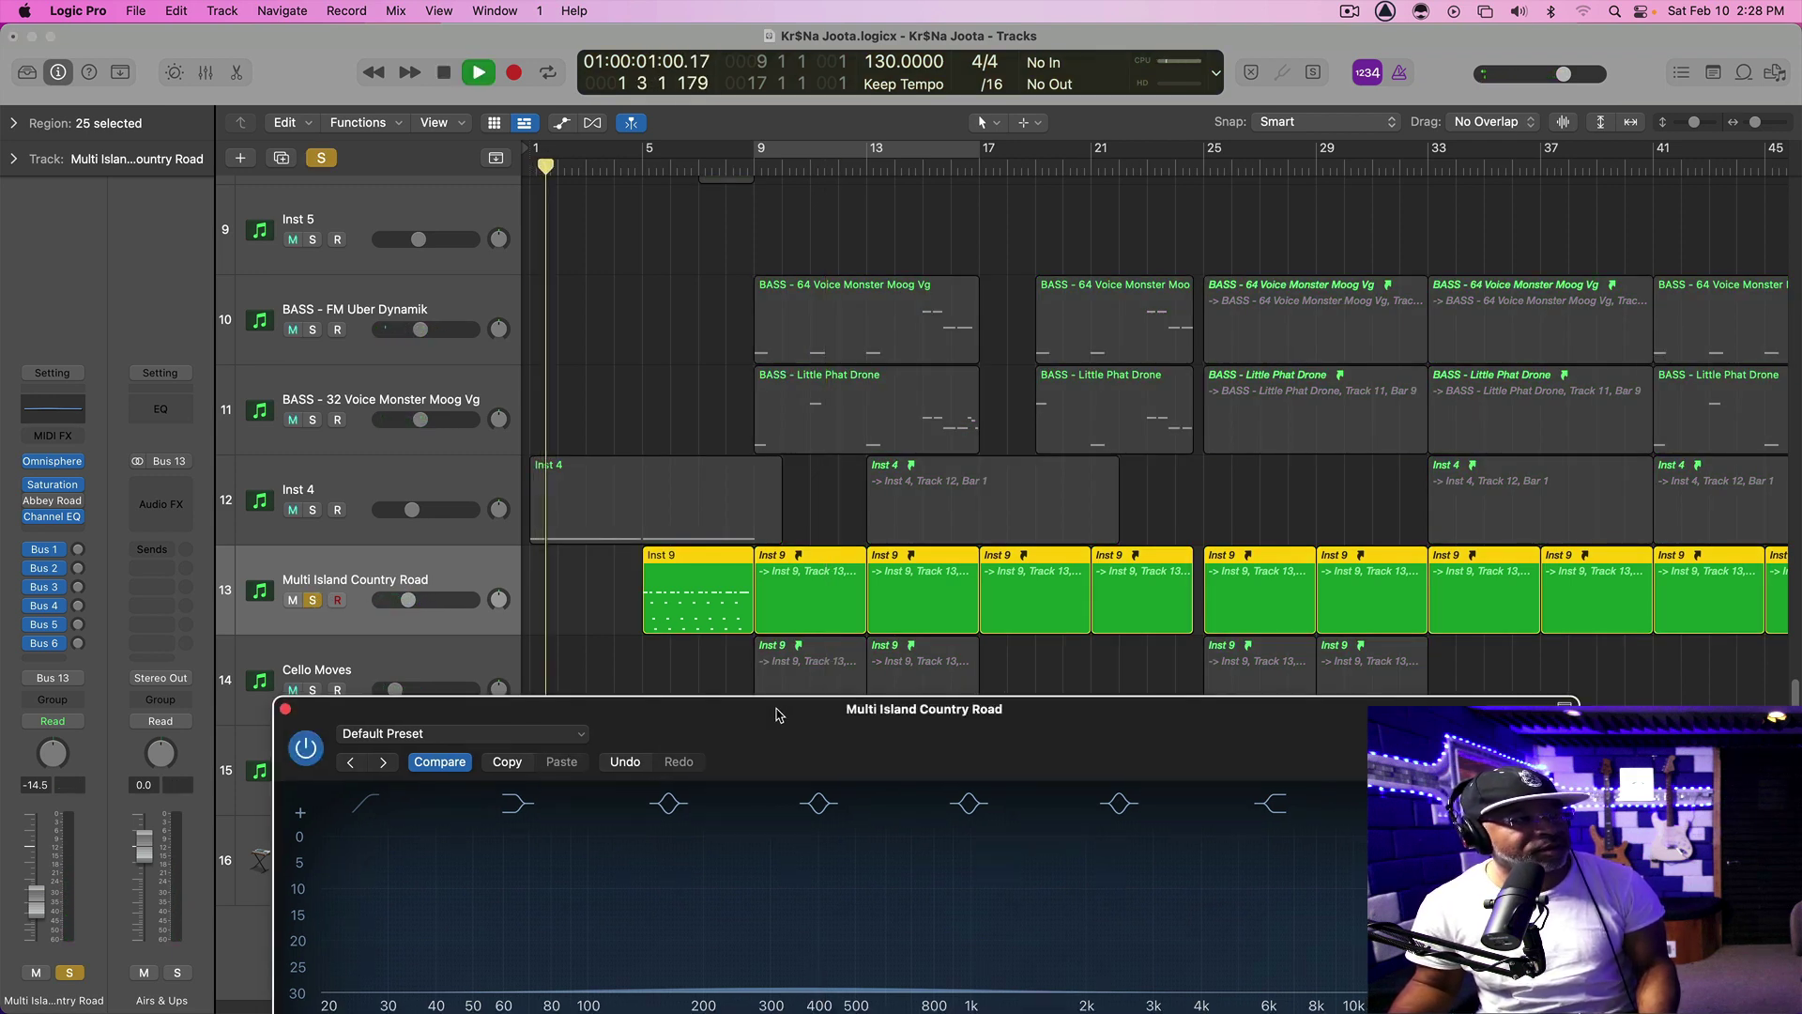
{"action": "left_click_drag", "start_coordinate": [780, 721], "coordinate": [675, 225]}
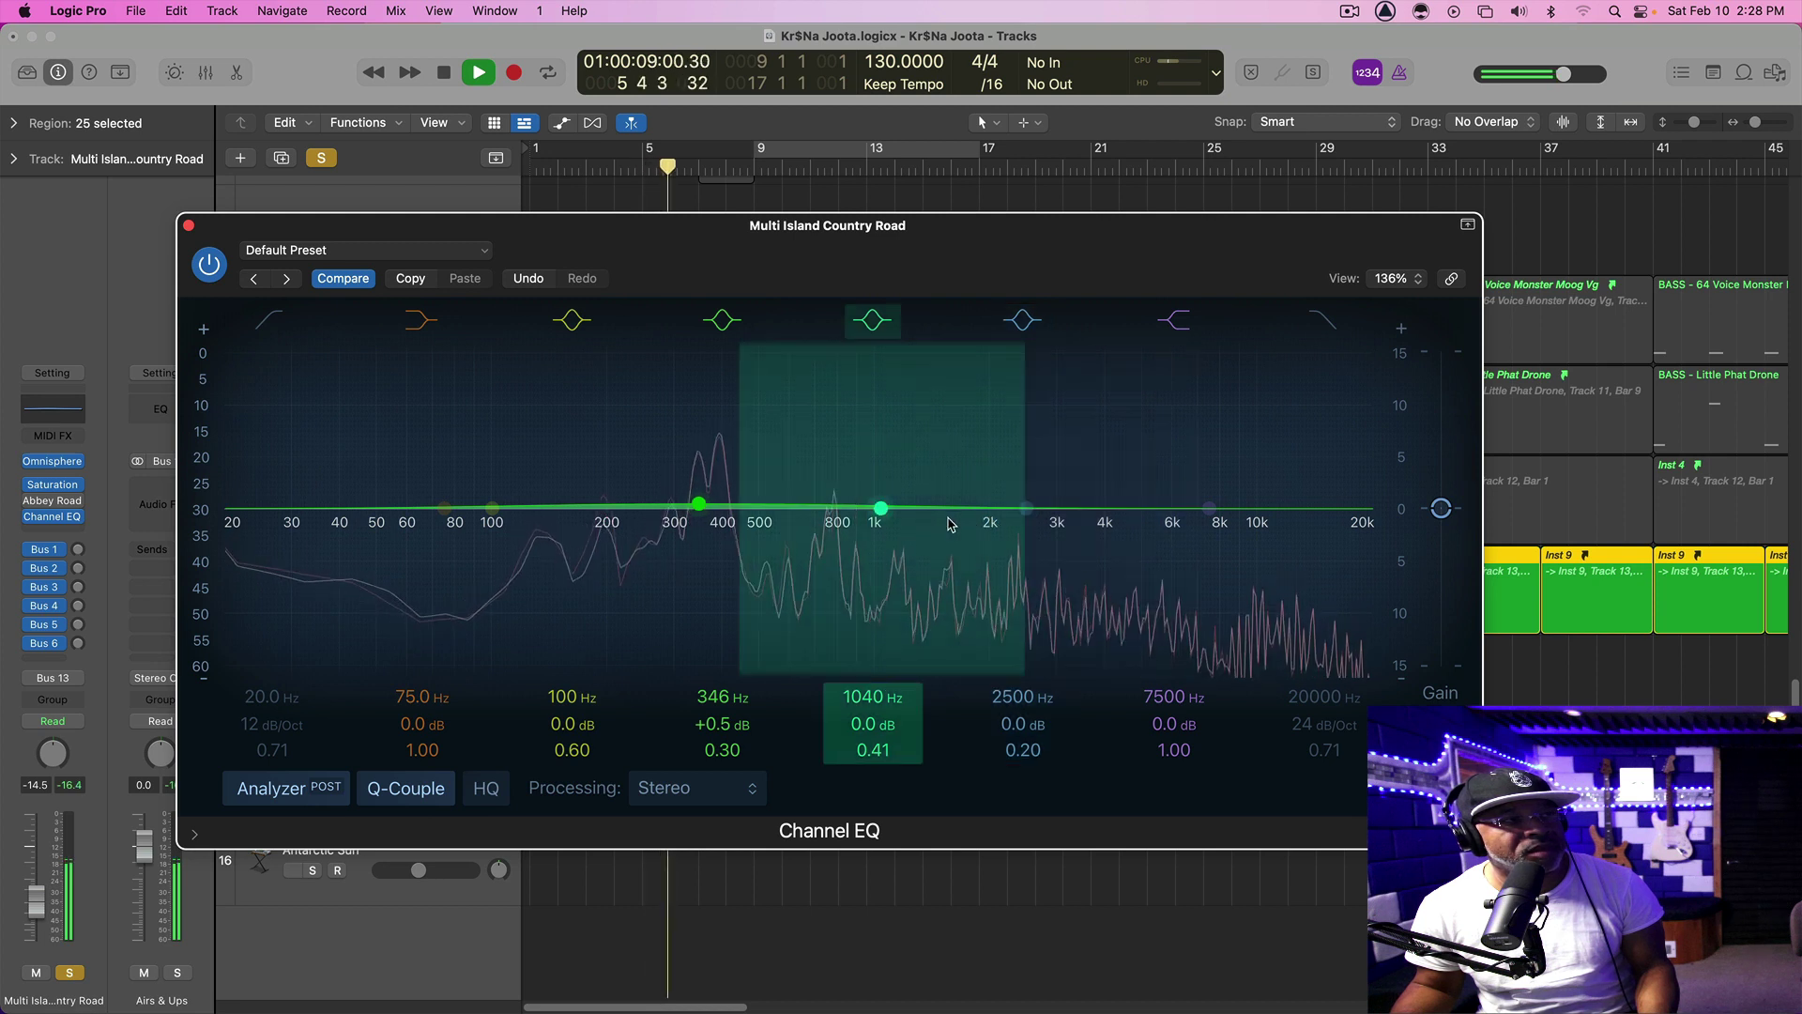
Boost the Multi Island Country Road EQ to +3.2 dB at 1480 Hz with Q 2.50, and set its high shelf to +3.3 dB at 6900 Hz
{"action": "left_click_drag", "start_coordinate": [881, 508], "coordinate": [936, 466]}
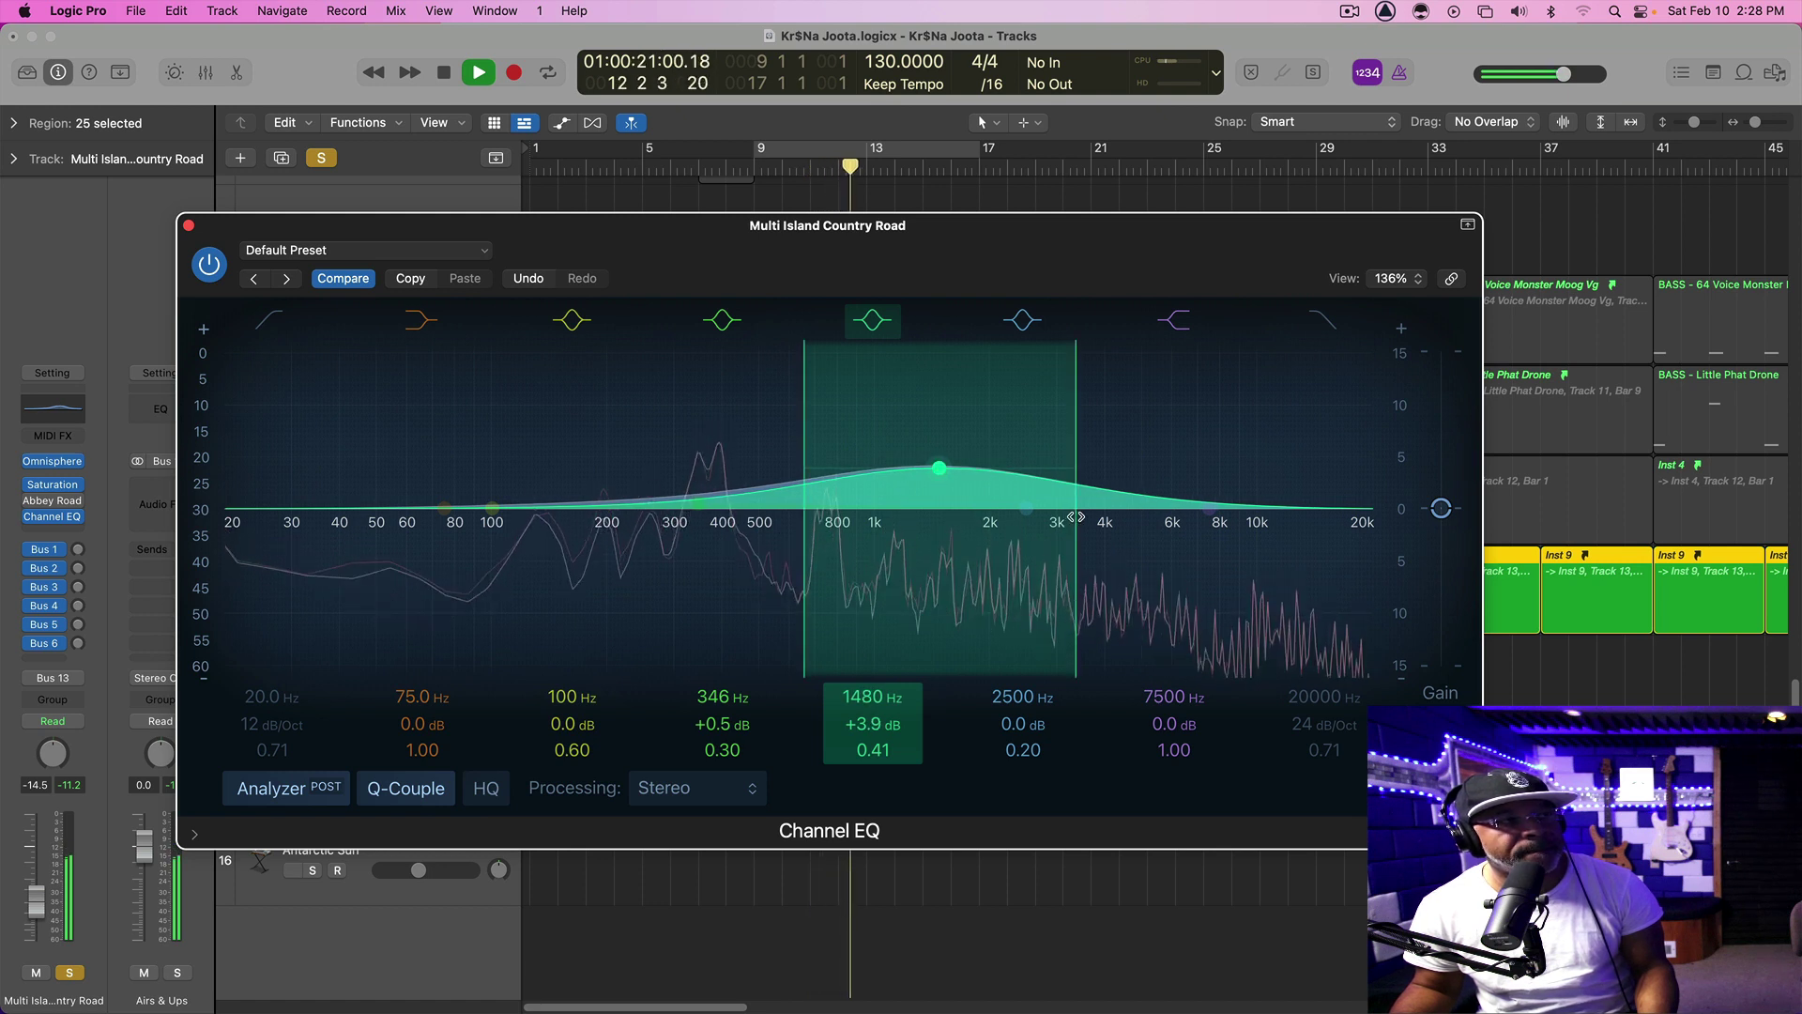
{"action": "left_click_drag", "start_coordinate": [1076, 517], "coordinate": [1030, 522]}
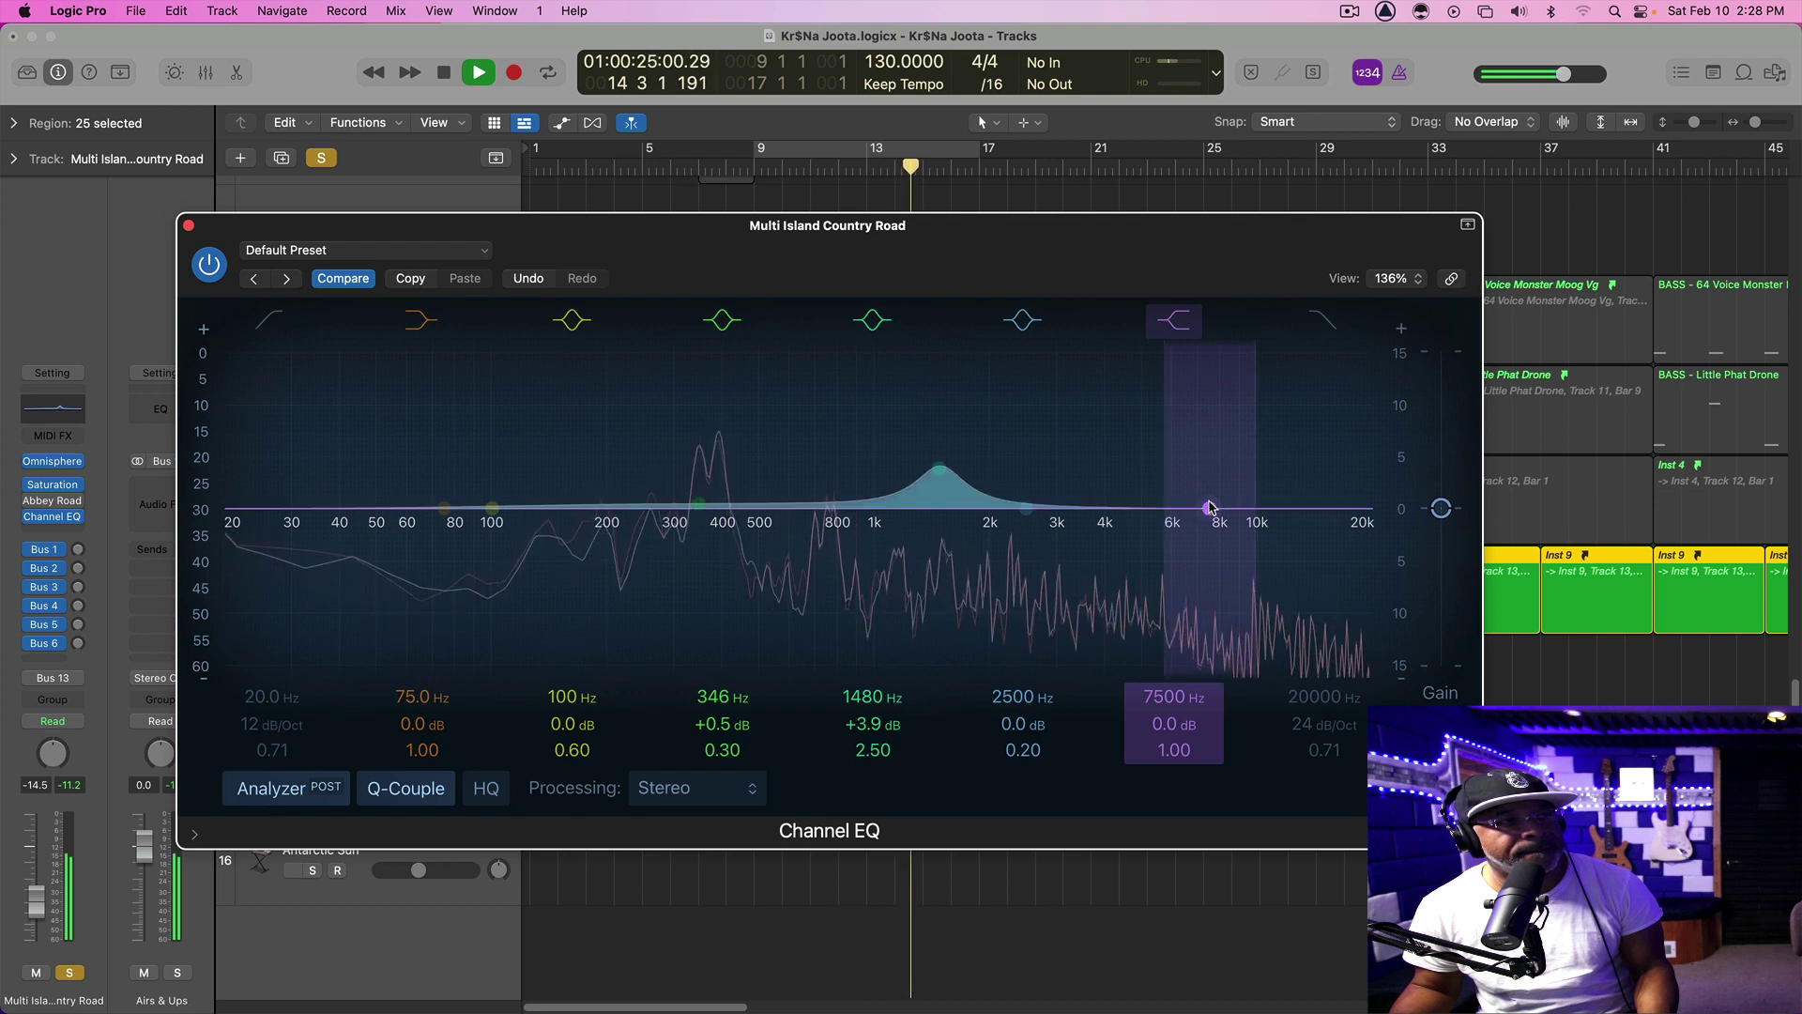
{"action": "left_click_drag", "start_coordinate": [1209, 508], "coordinate": [1198, 459]}
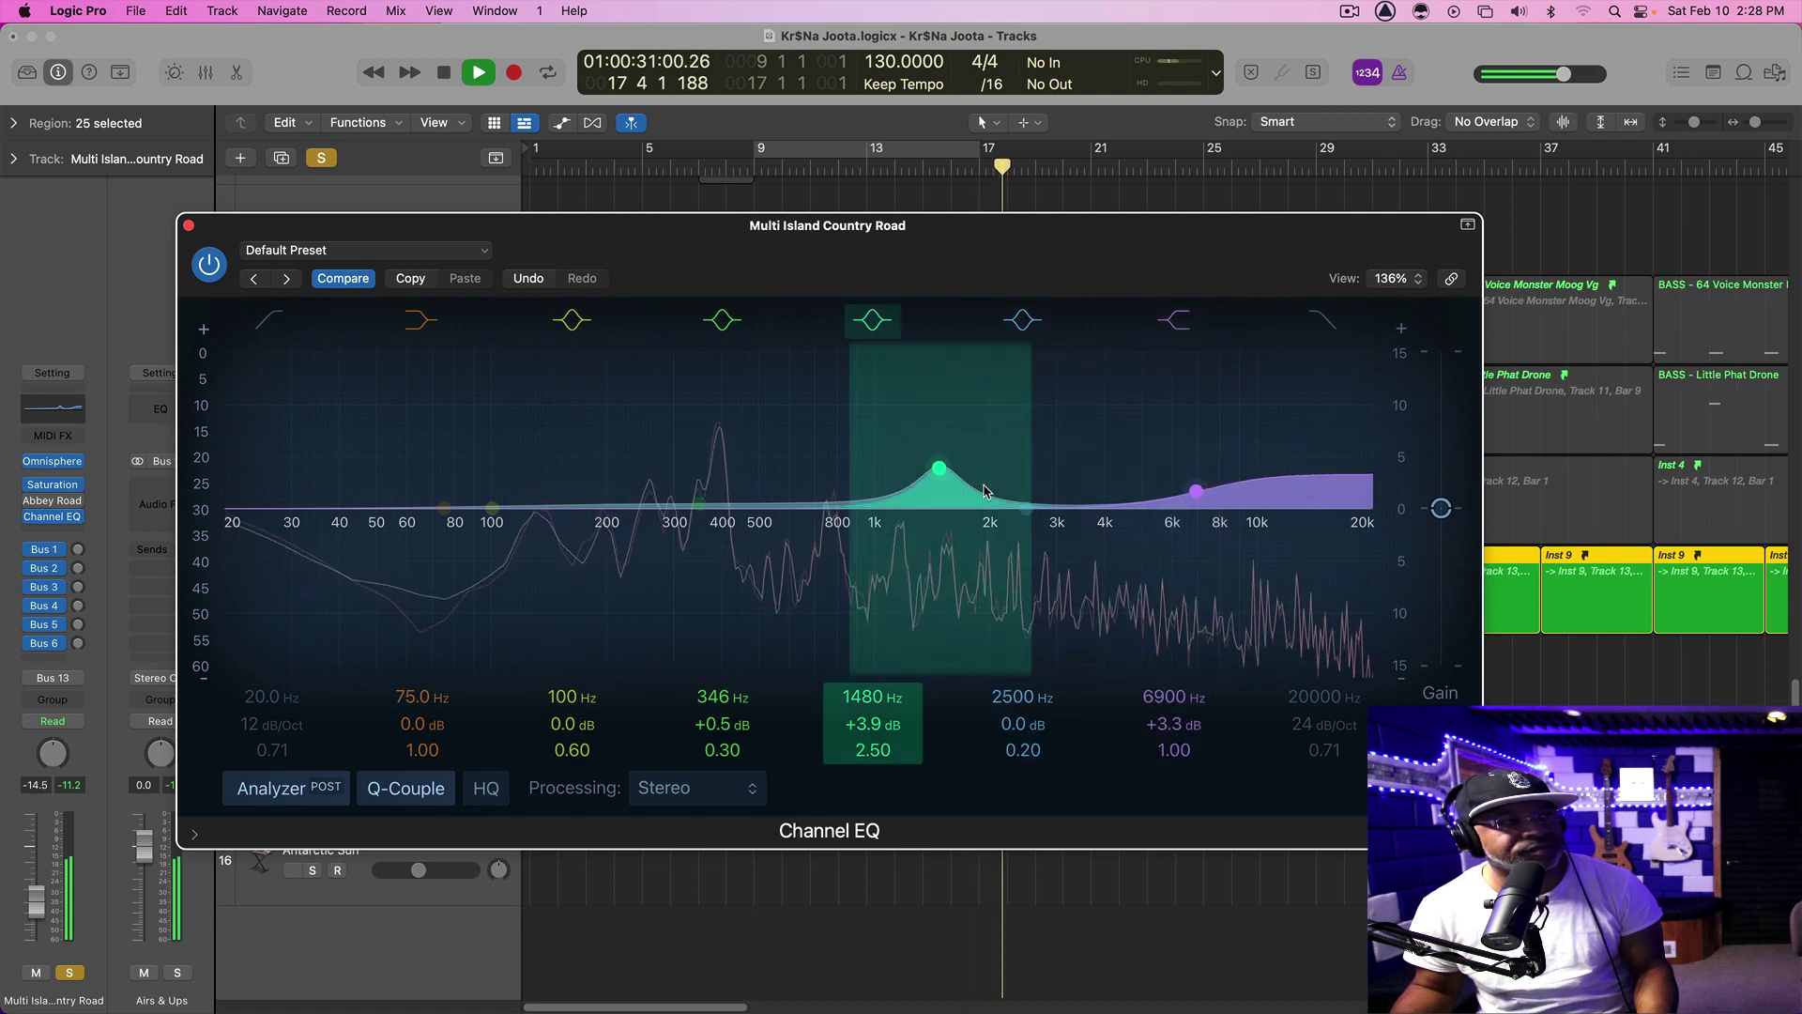
{"action": "left_click_drag", "start_coordinate": [939, 470], "coordinate": [940, 474]}
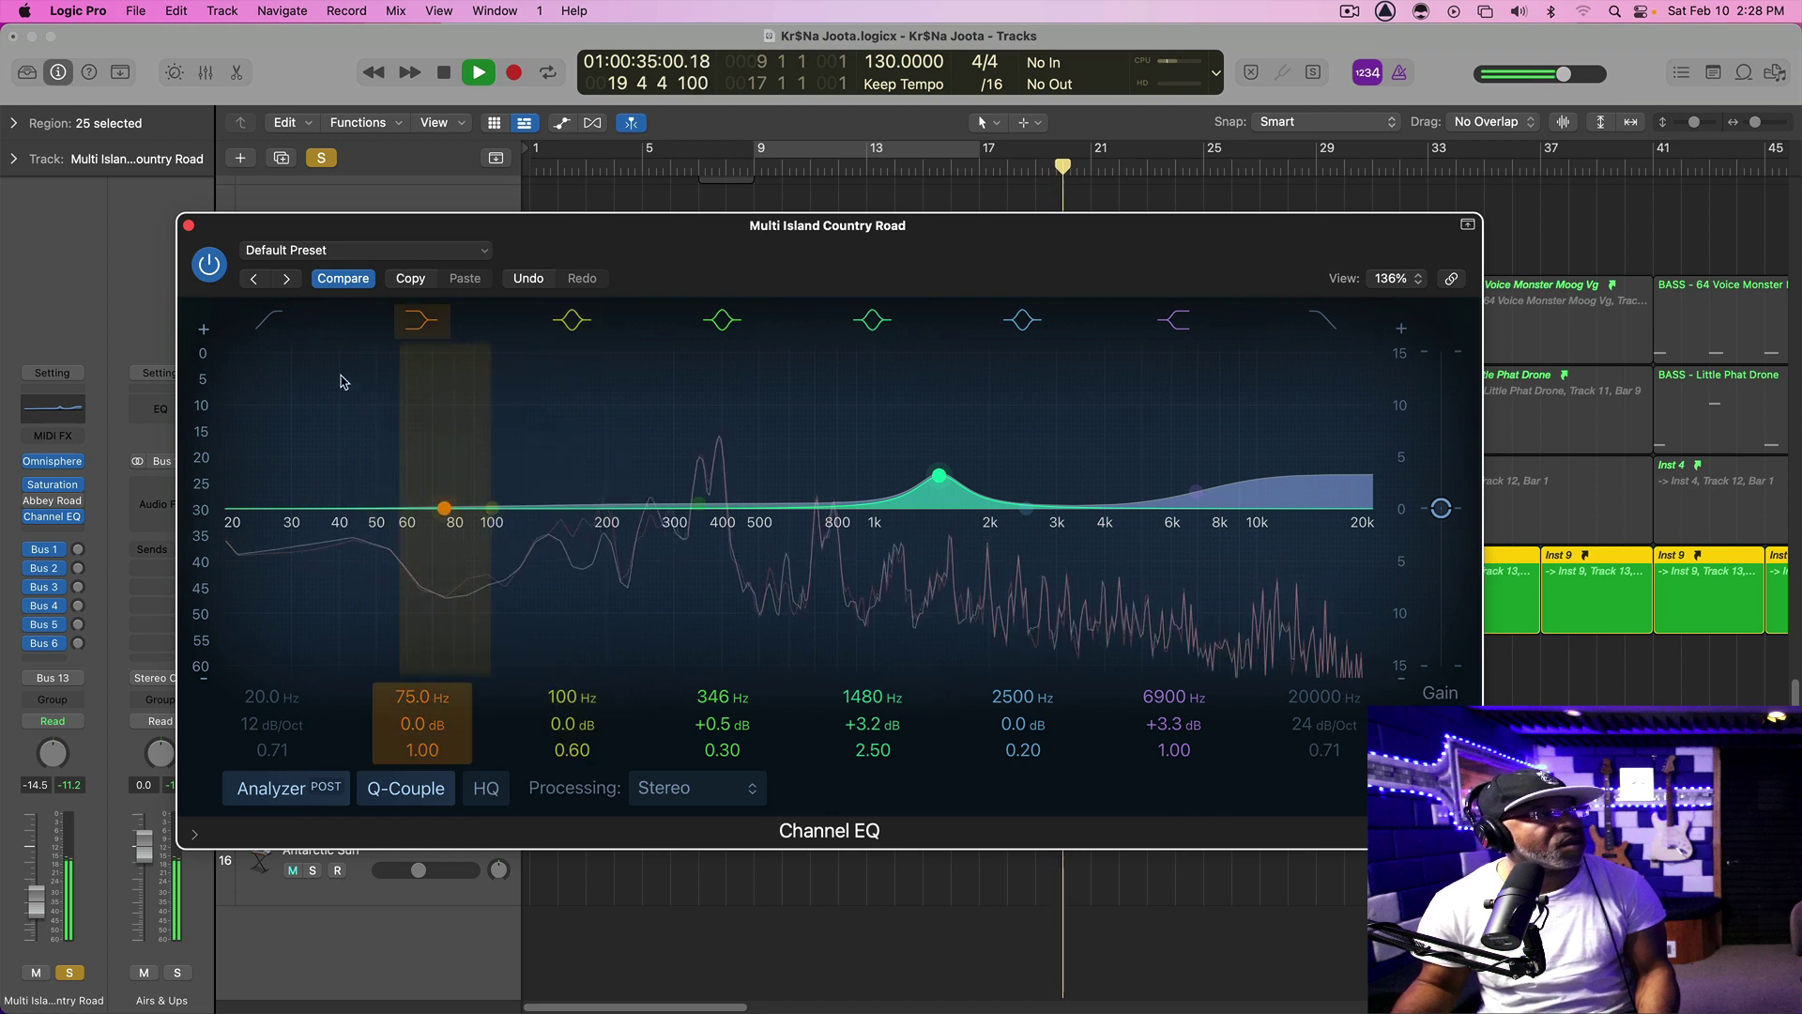
Enable the low cut at 54.5 Hz with a 12 dB/Oct slope, set the fourth band to +0.8 dB at 364 Hz, and stop playback
{"action": "left_click", "coordinate": [271, 320]}
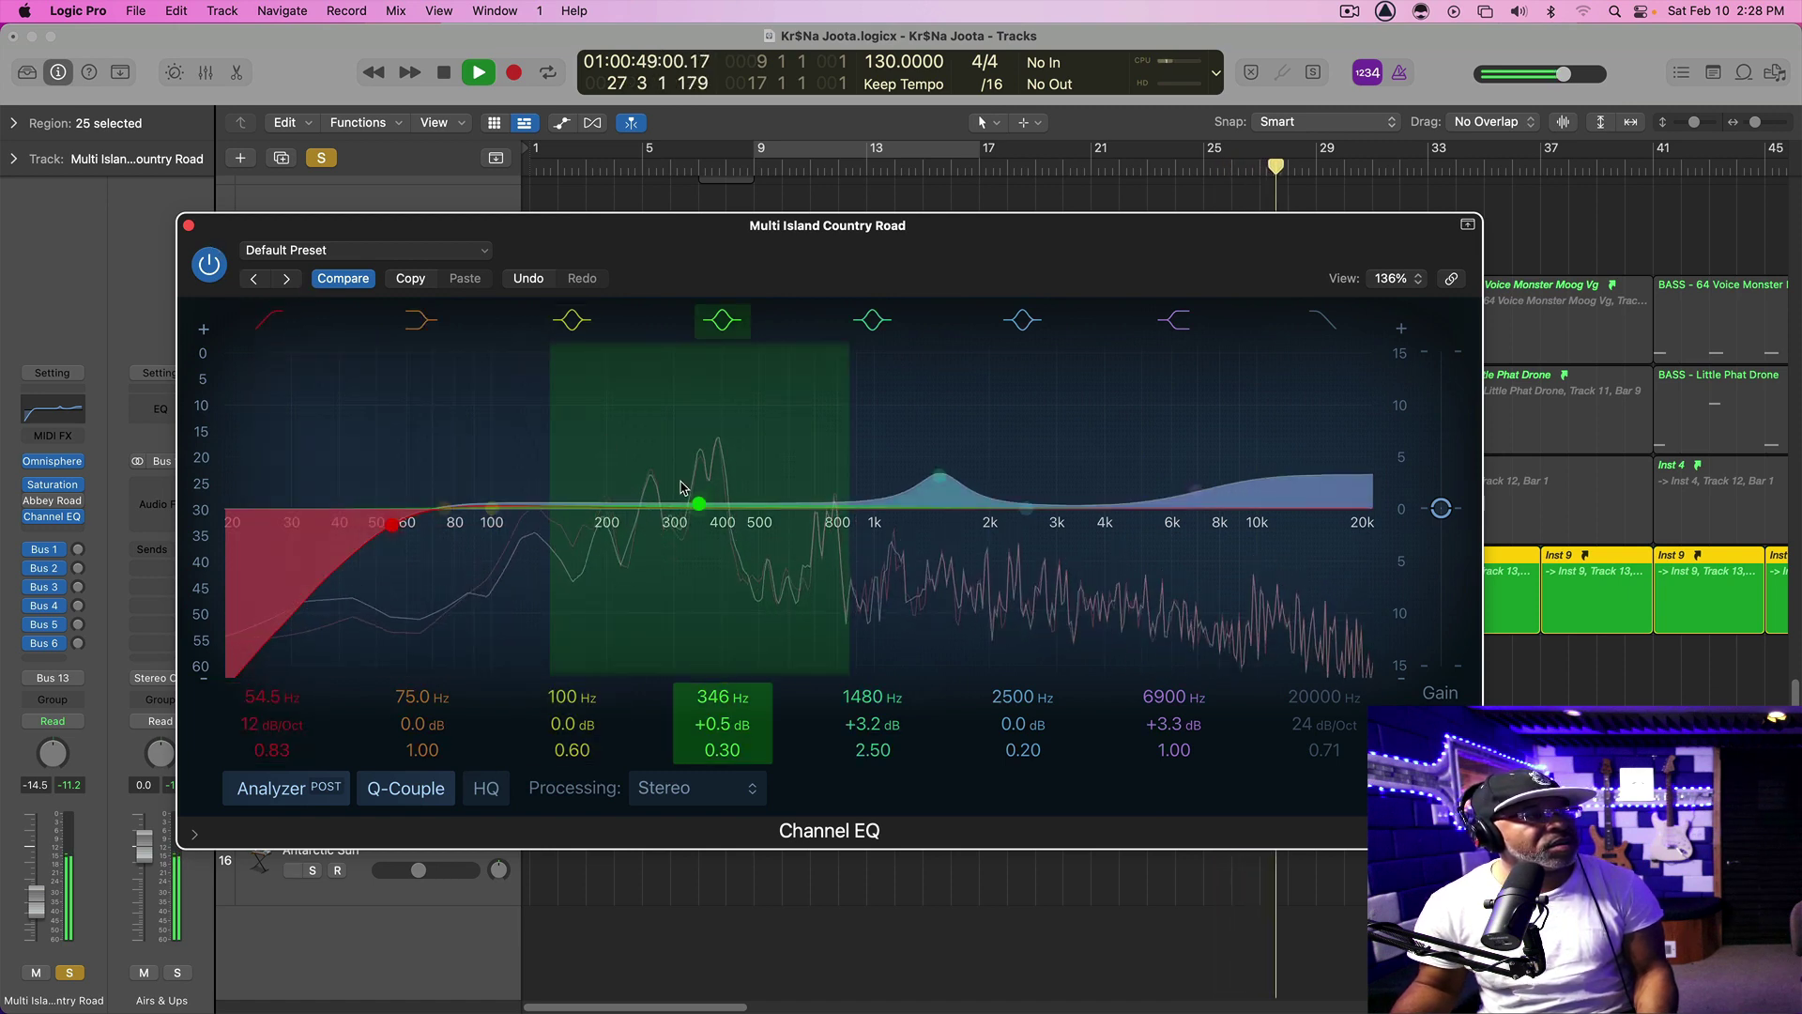
{"action": "left_click_drag", "start_coordinate": [700, 507], "coordinate": [705, 503]}
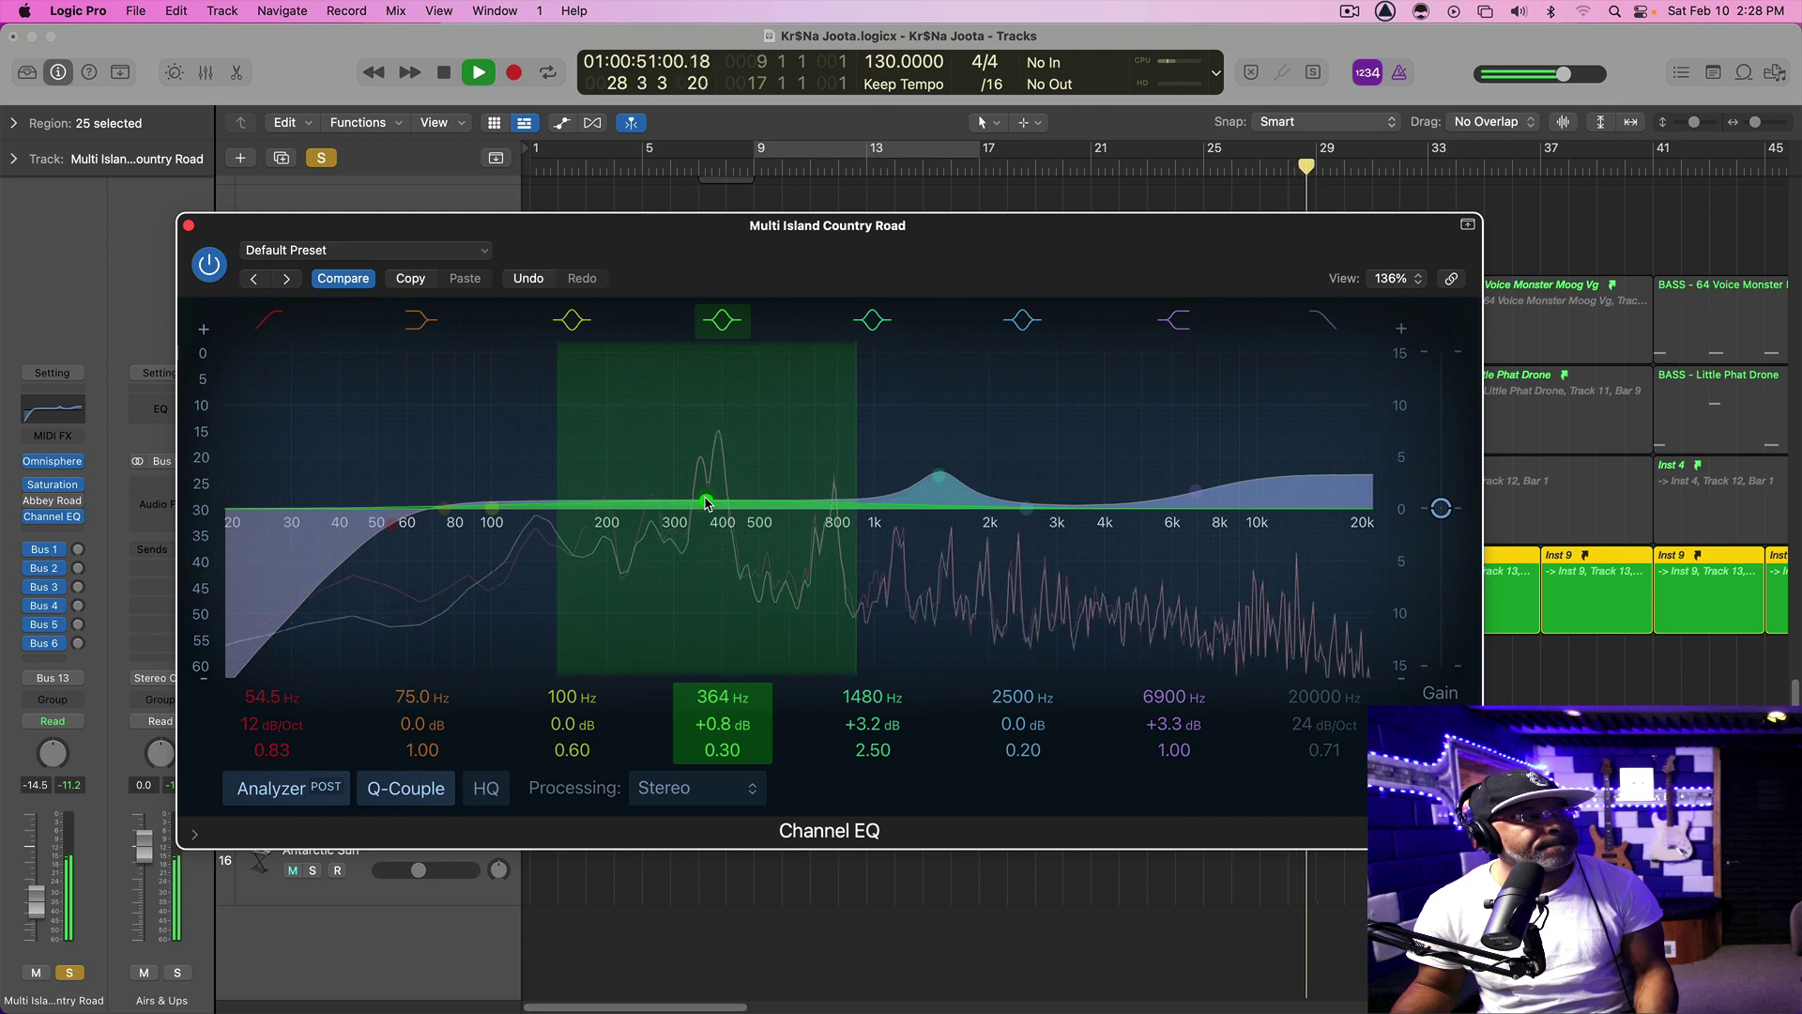
{"action": "key", "text": "space"}
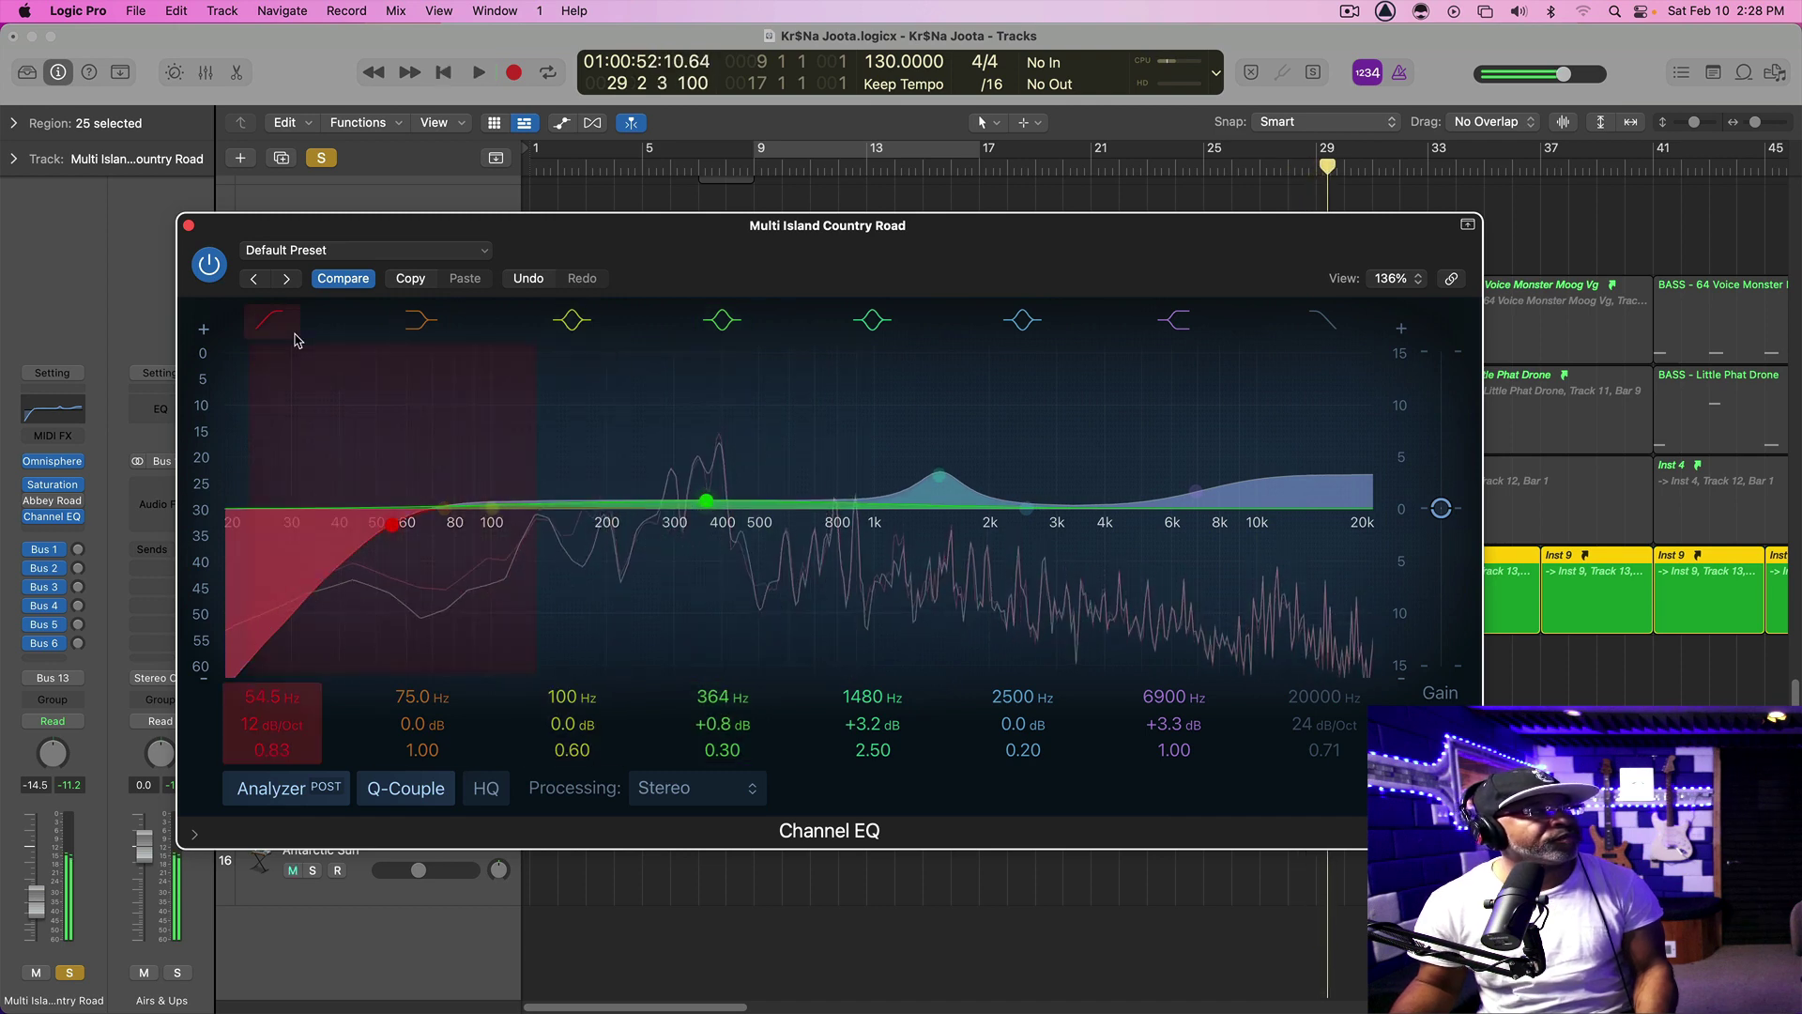
Close the Multi Island Country Road Channel EQ and clear the track solo
{"action": "left_click", "coordinate": [188, 226]}
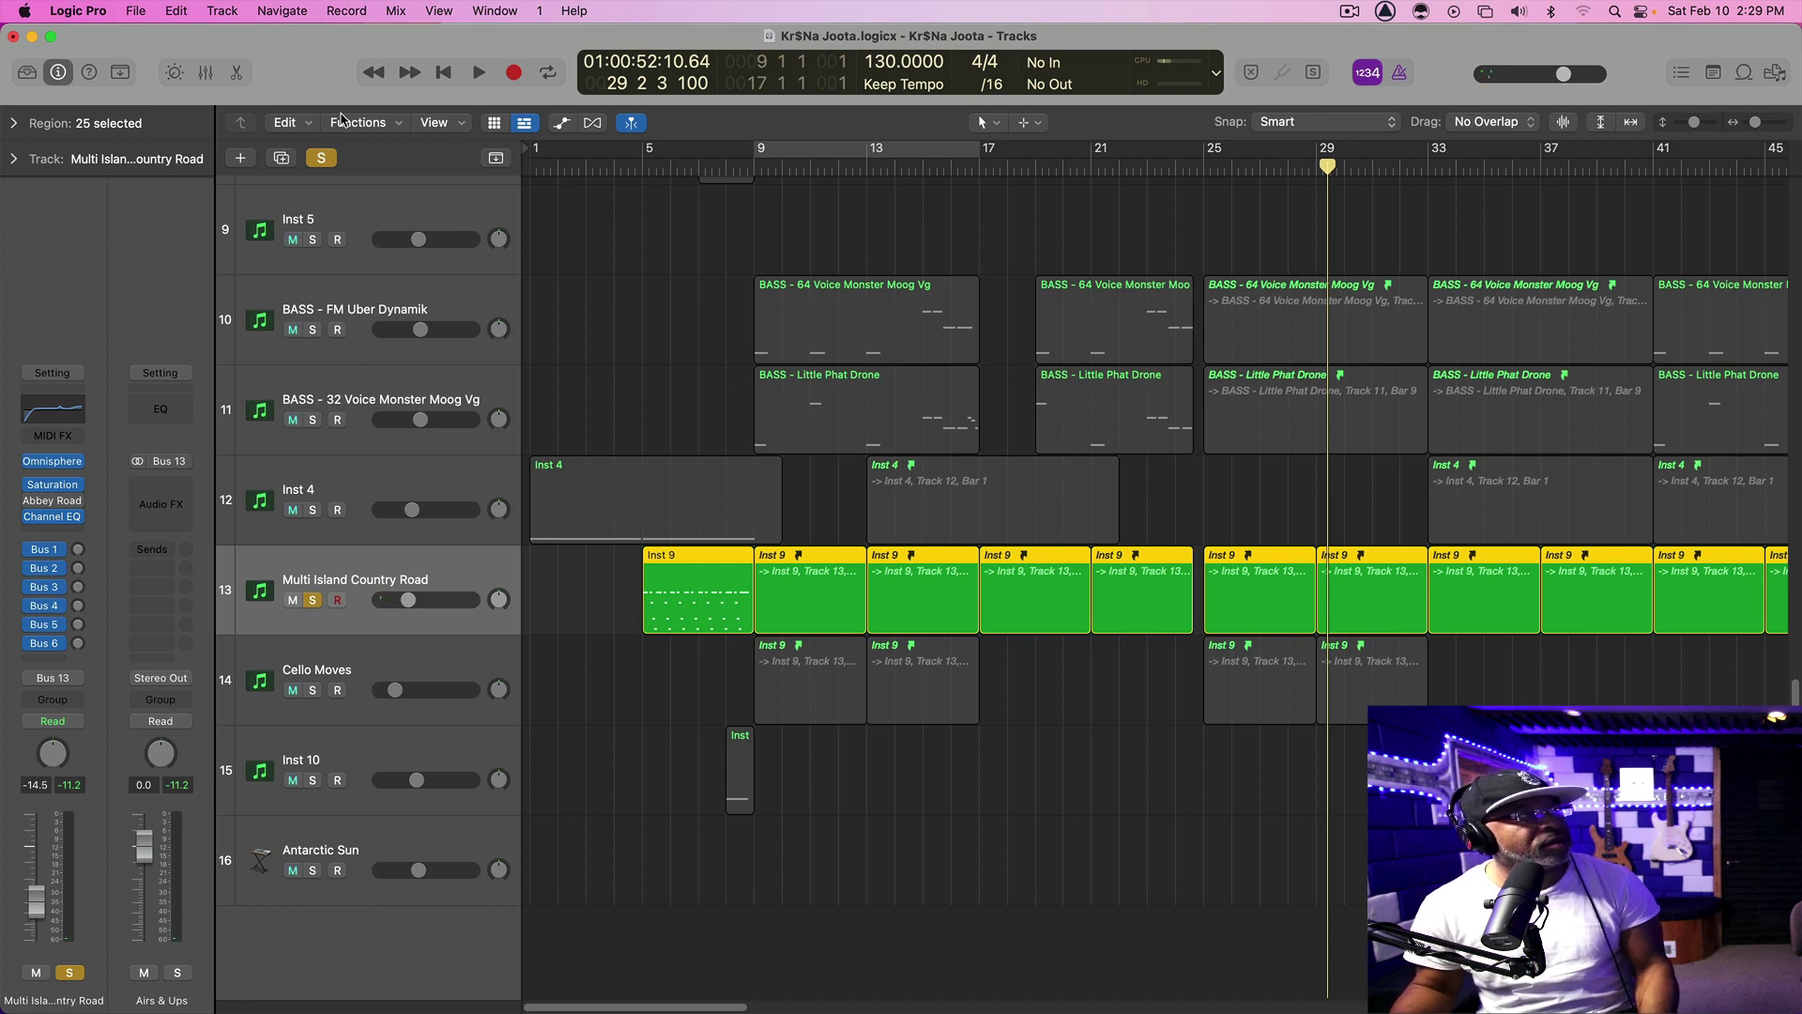
{"action": "left_click", "coordinate": [321, 158]}
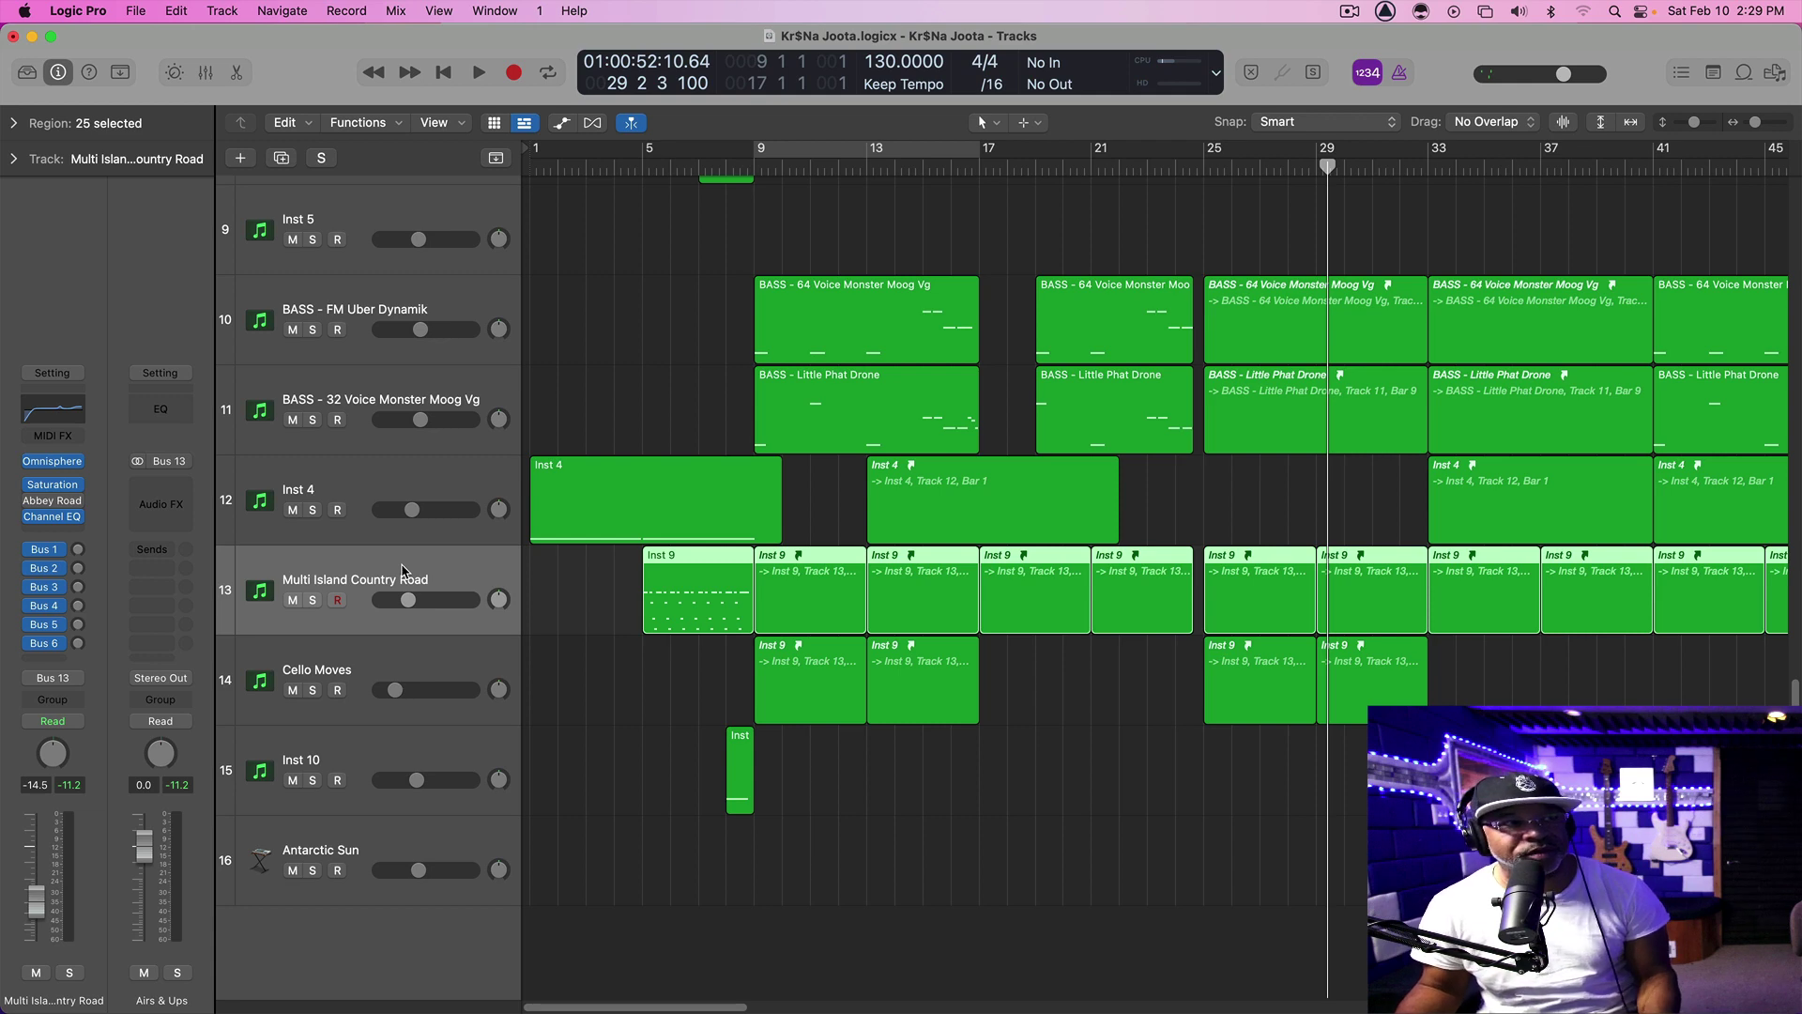
Play the full arrangement from the start to about bar 5, stop, and restart it from the beginning
{"action": "scroll", "coordinate": [665, 376], "scroll_direction": "up", "scroll_amount": 5}
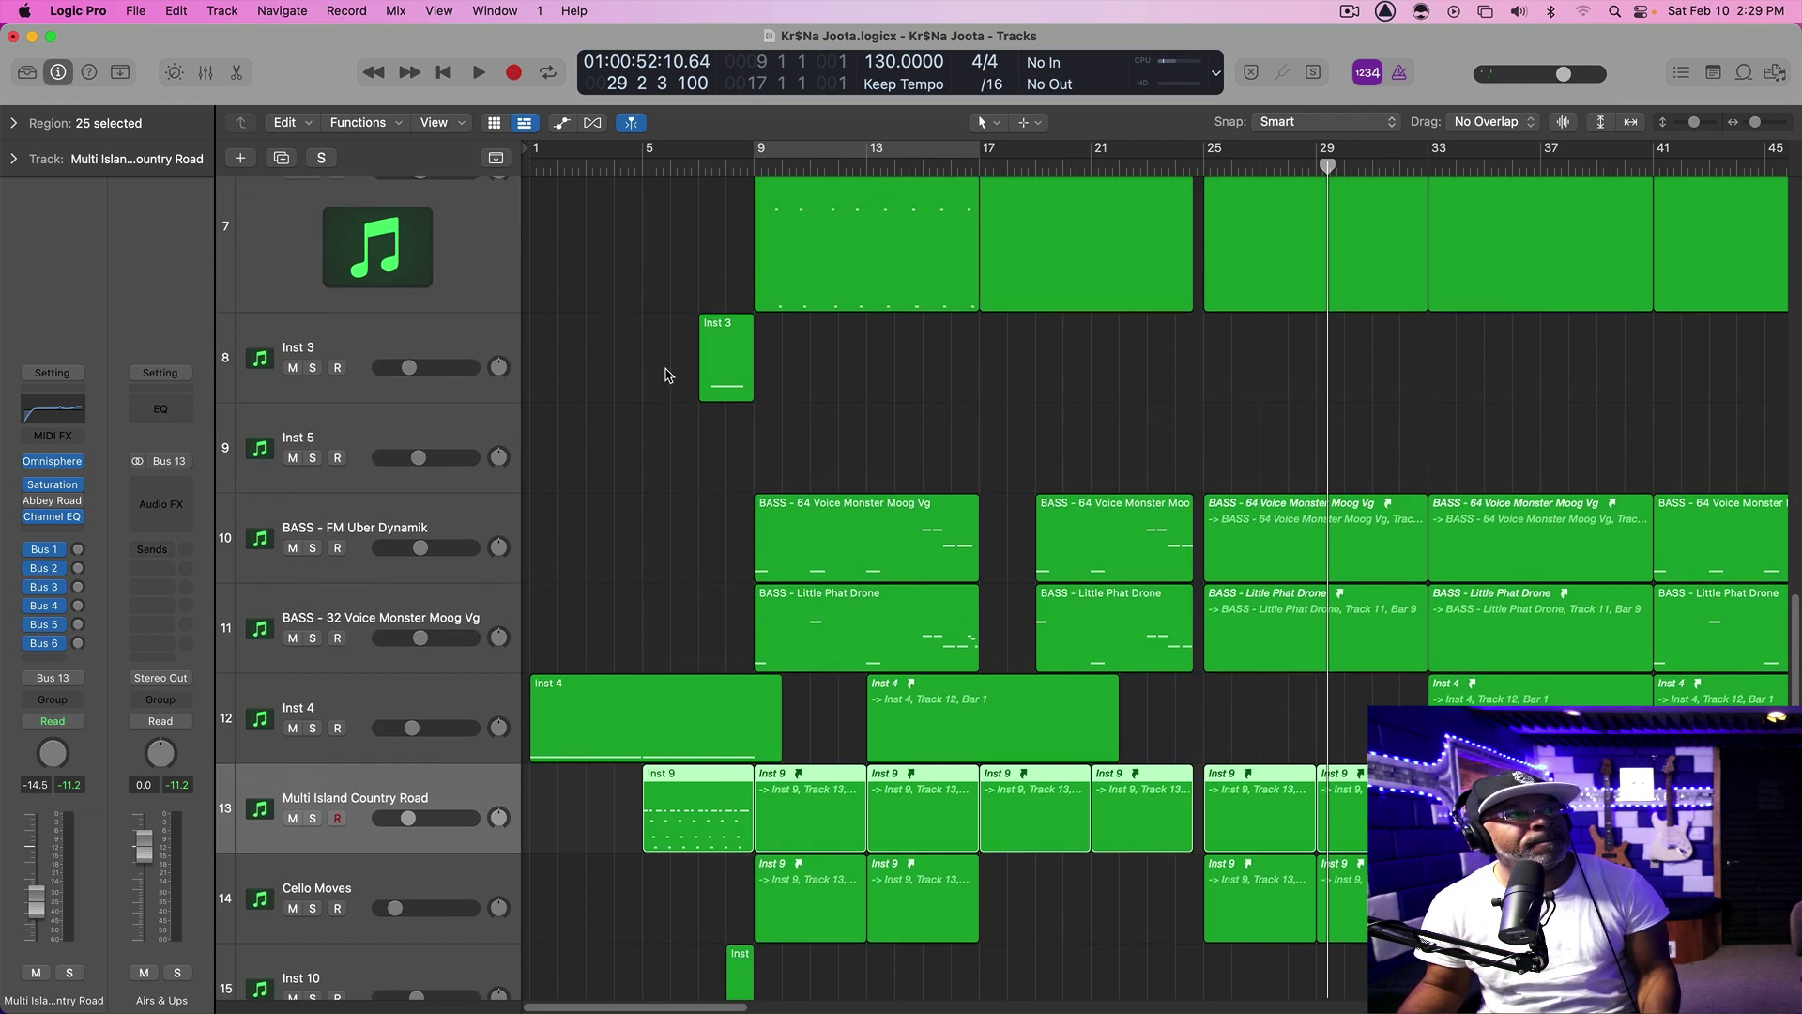
{"action": "key", "text": "Return"}
{"action": "key", "text": "space"}
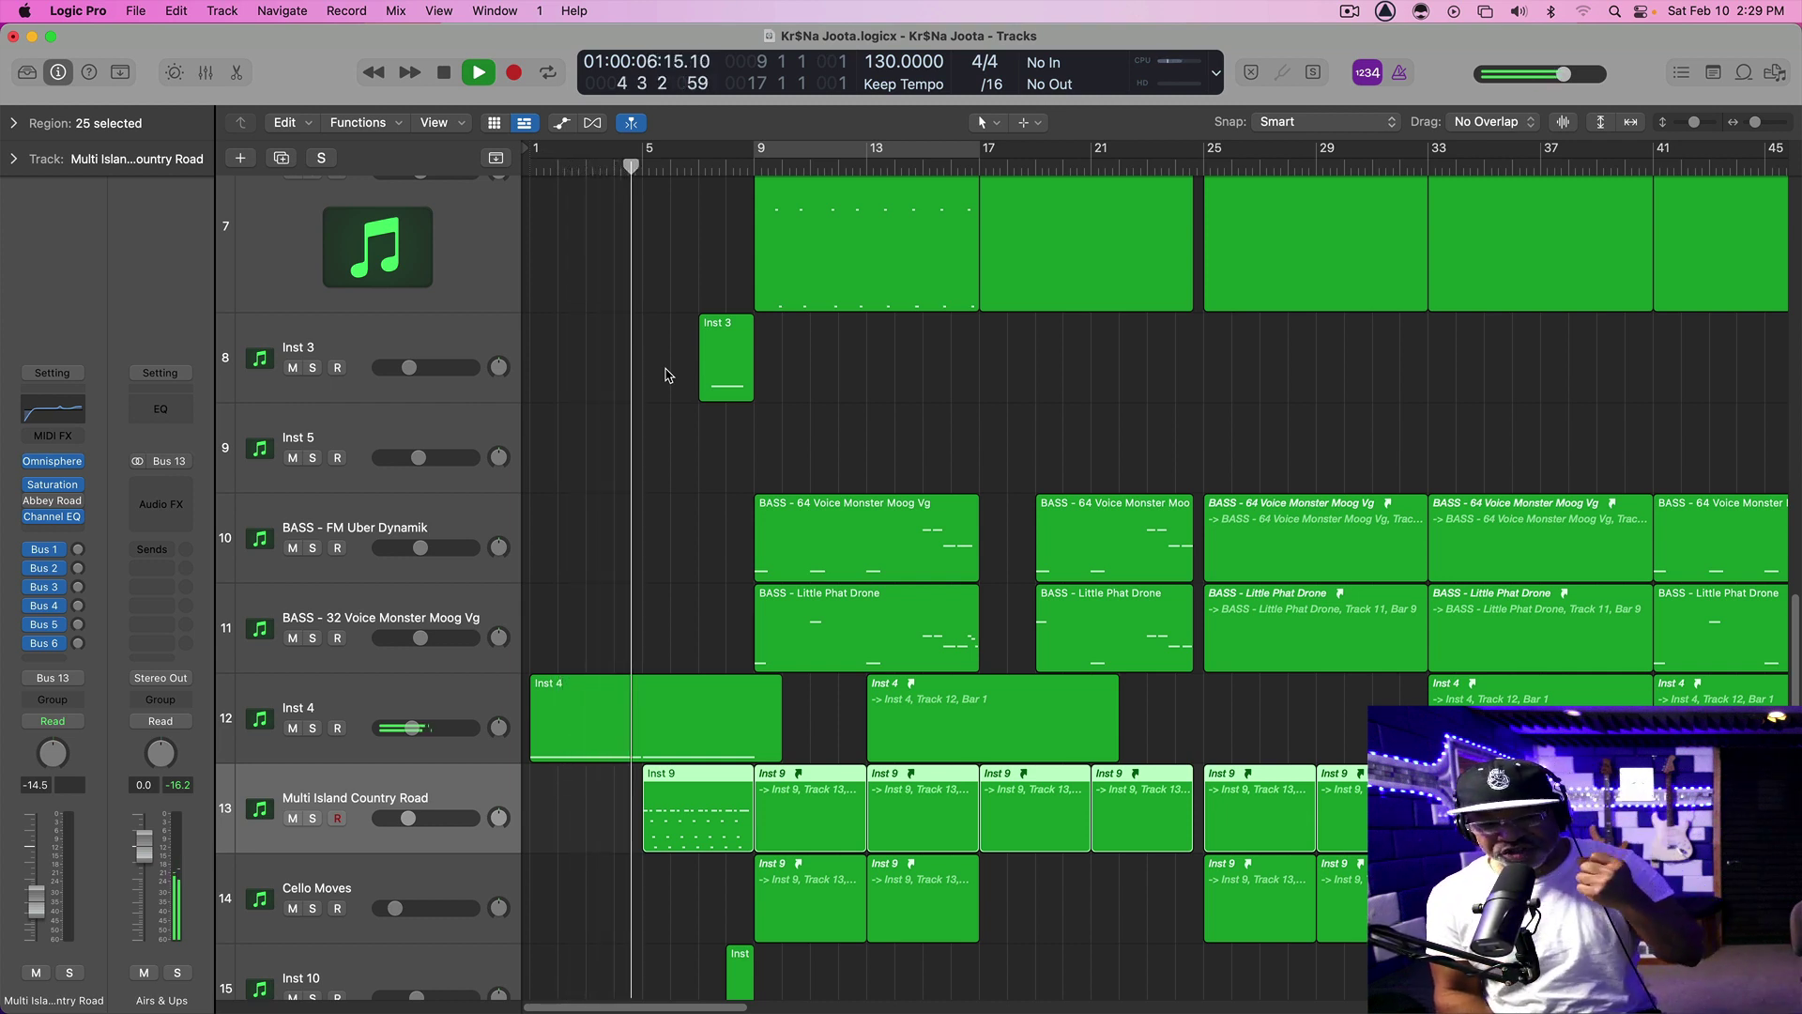
{"action": "key", "text": "space"}
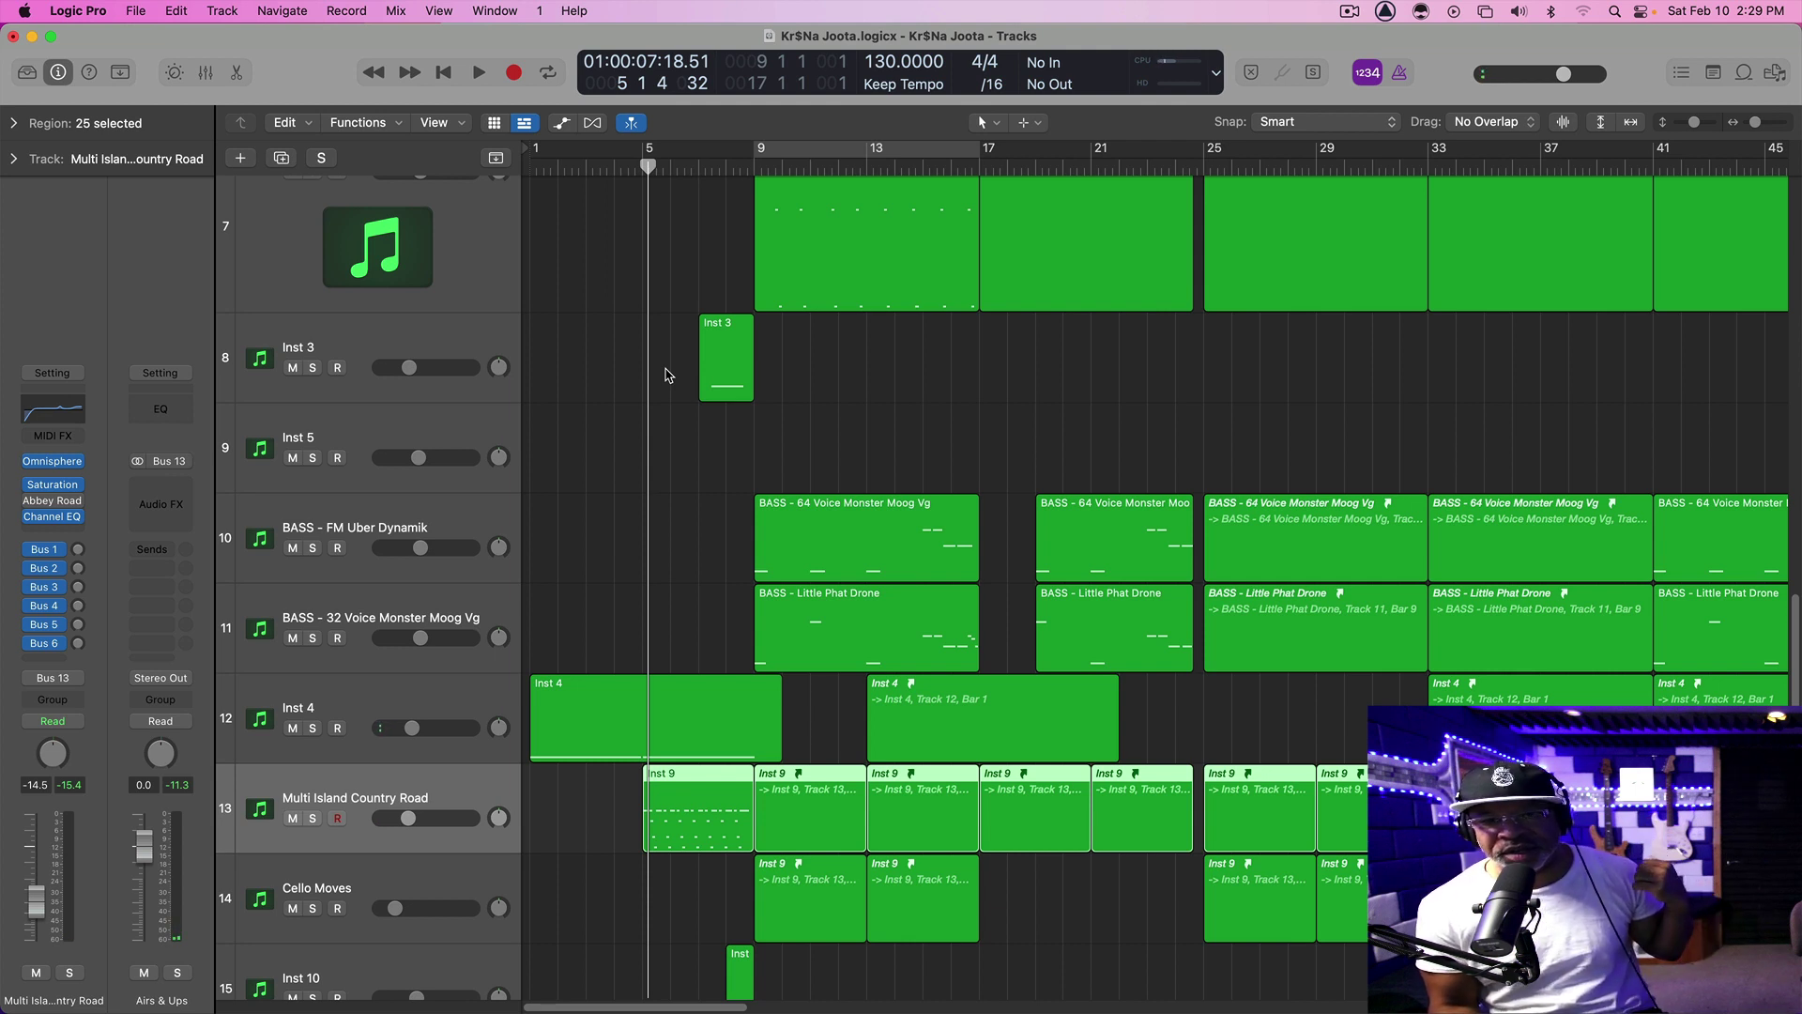
{"action": "key", "text": "Return"}
{"action": "key", "text": "space"}
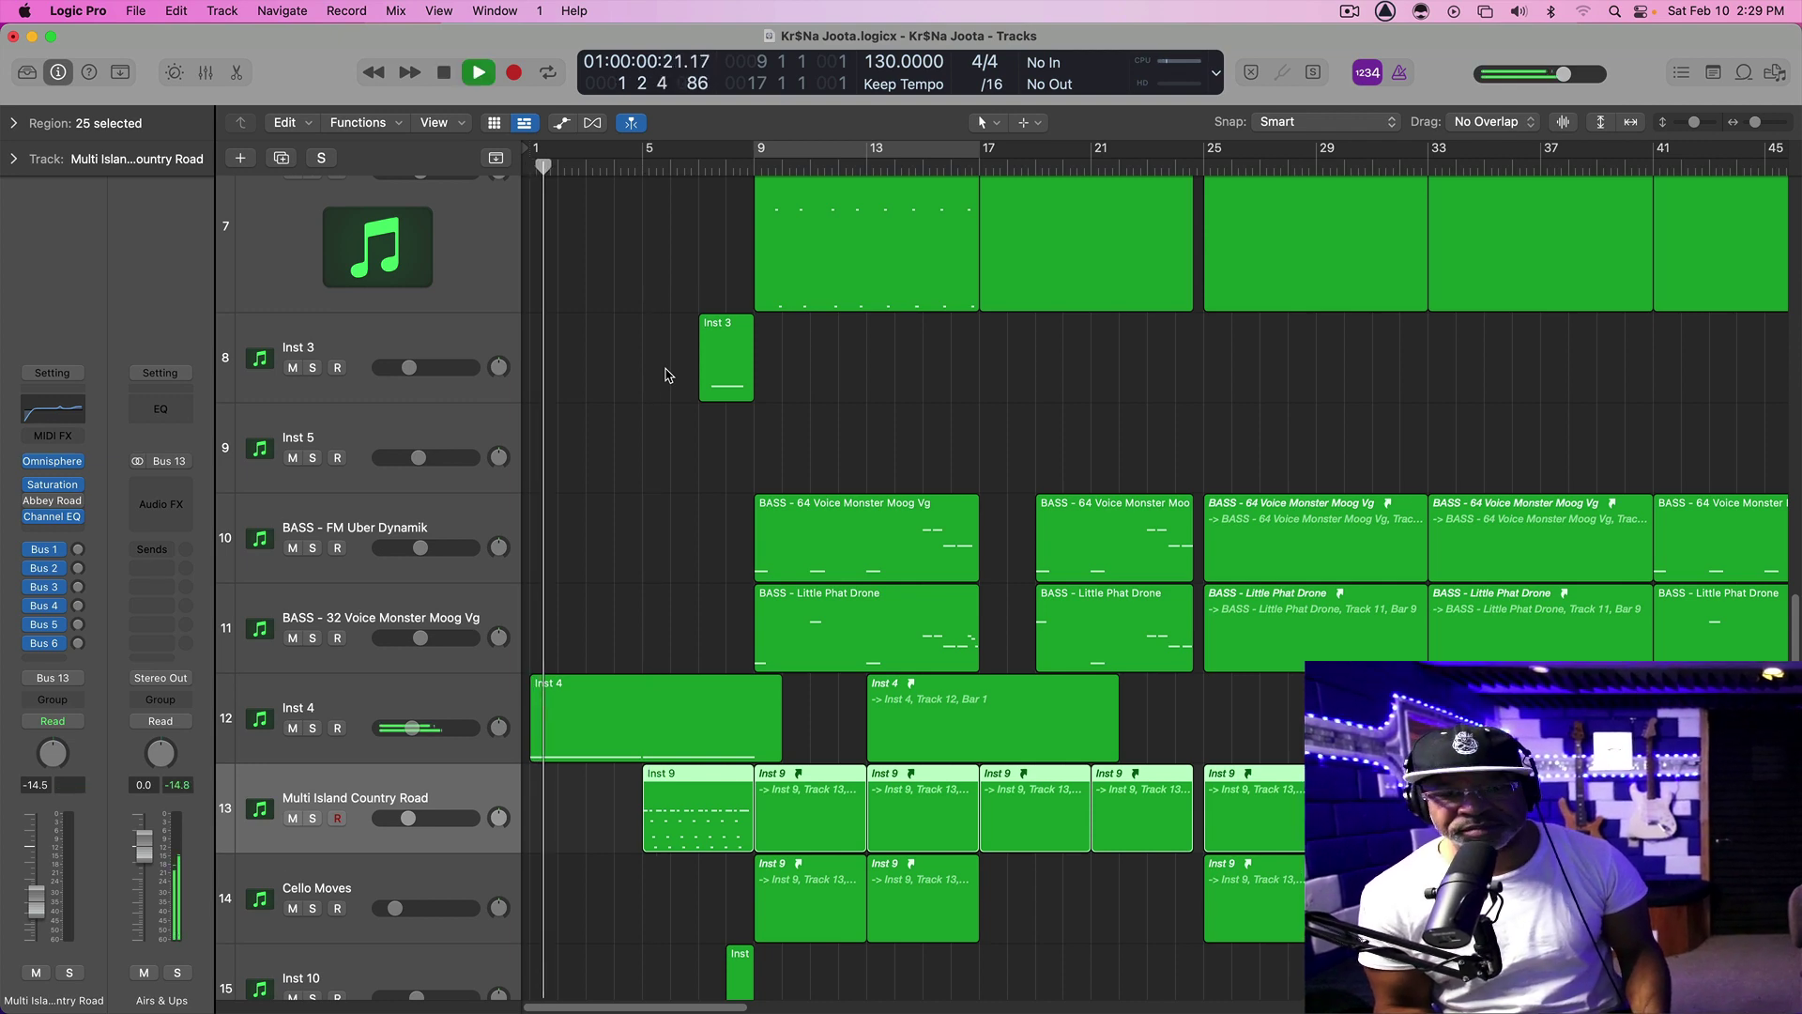